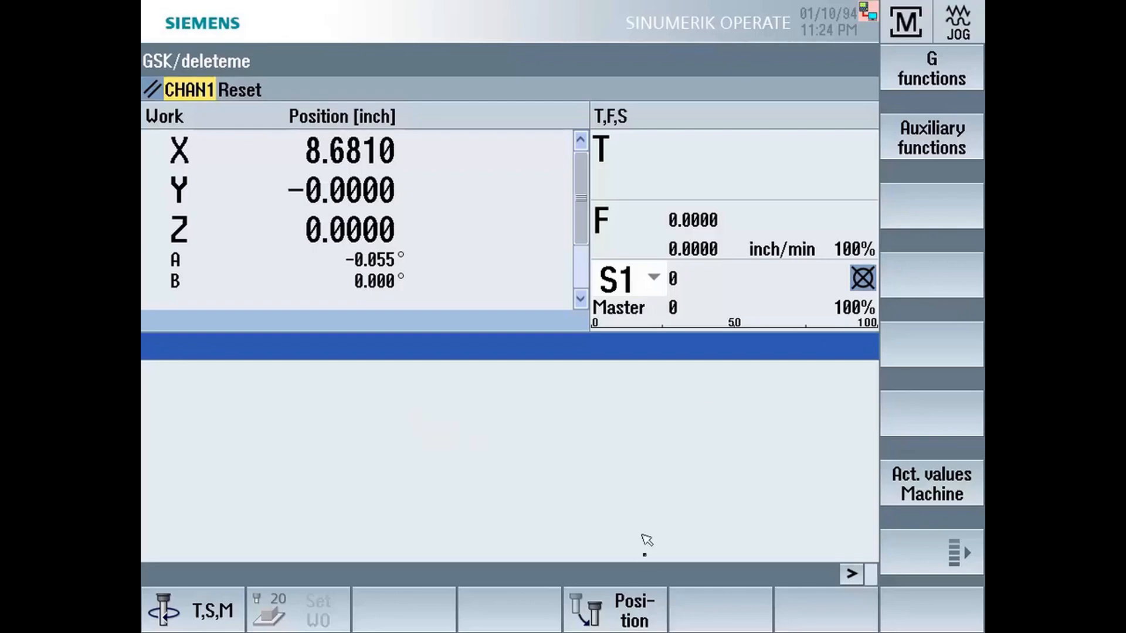
Step: Position the X axis at absolute 8 inches with a feedrate of 50 inch/min
click(637, 599)
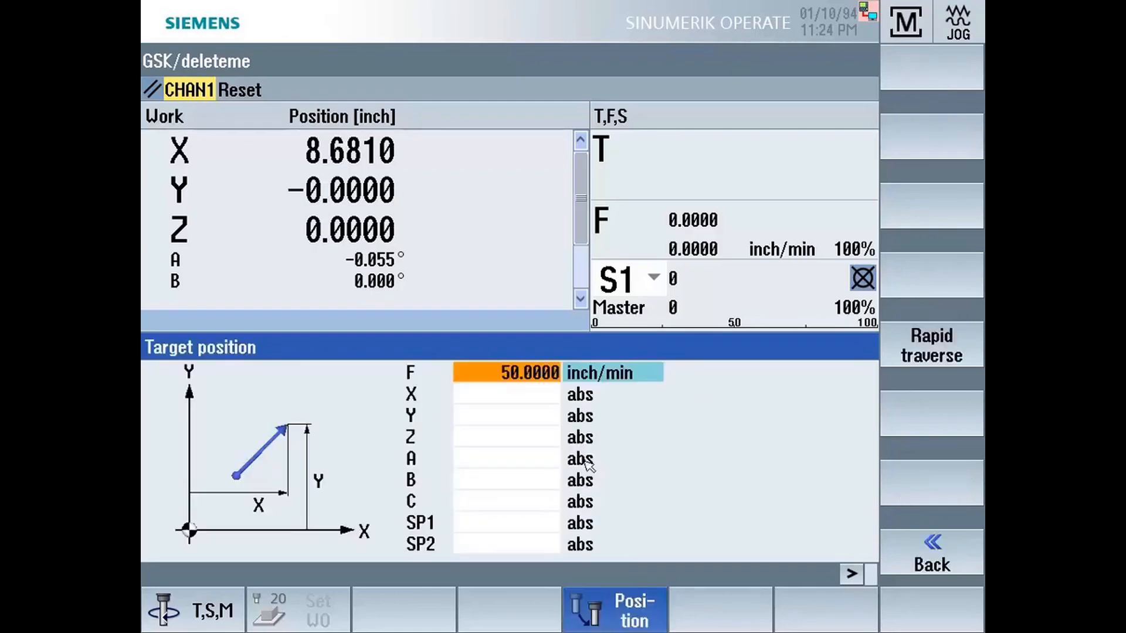
click(525, 394)
text(8)
key(Return)
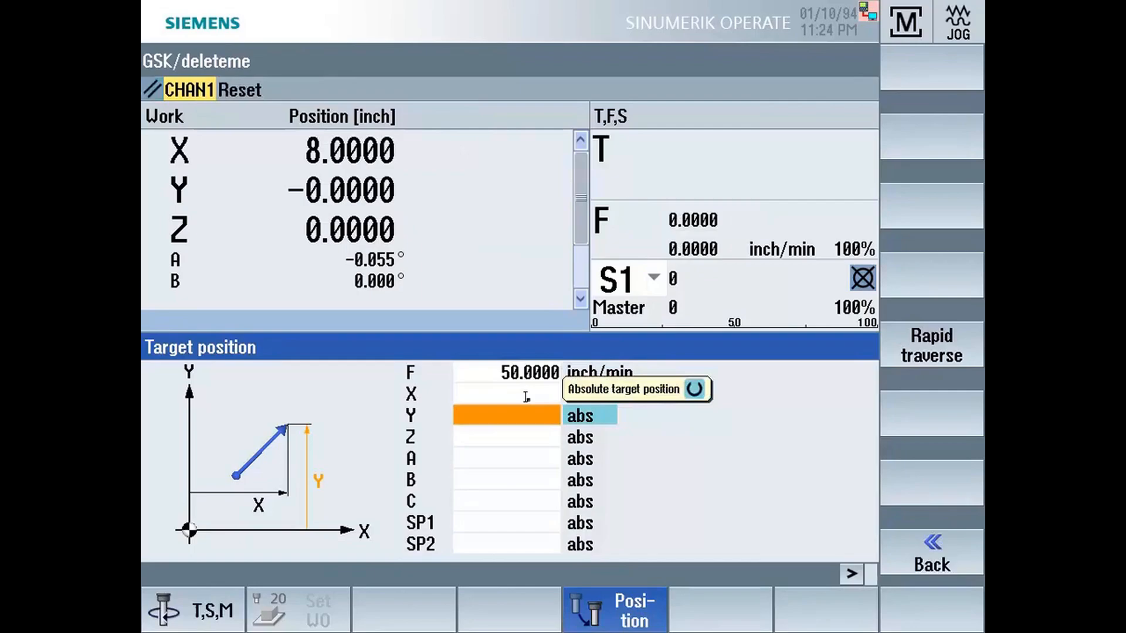
Step: In the Diagnostics area, create a new trace named Session for PLC/NC/servo variables
click(891, 36)
click(637, 556)
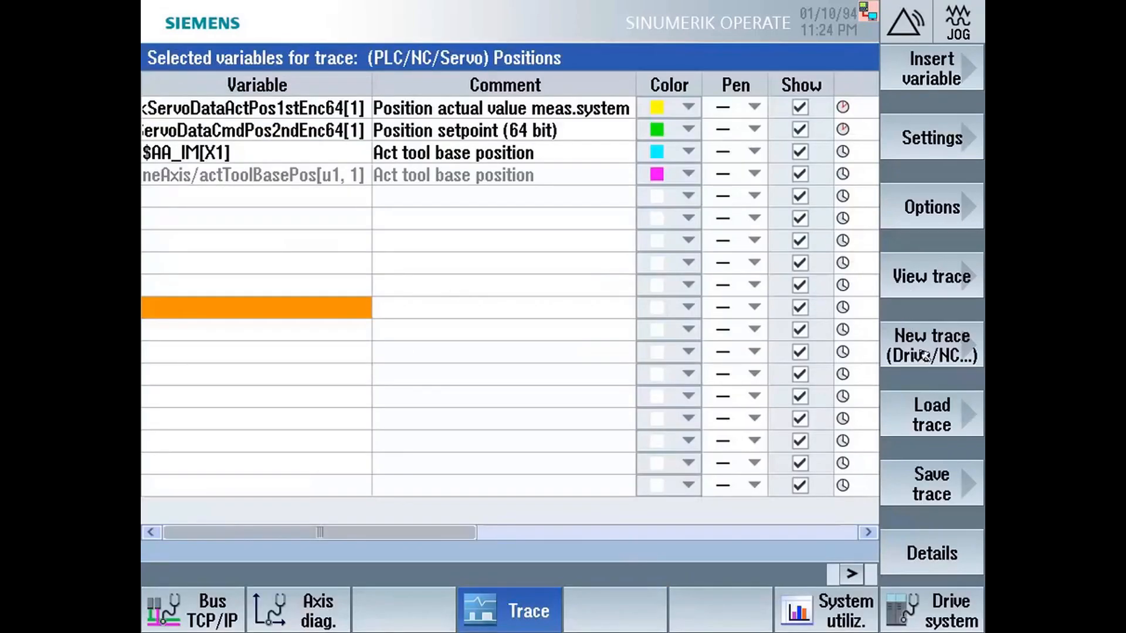
click(922, 354)
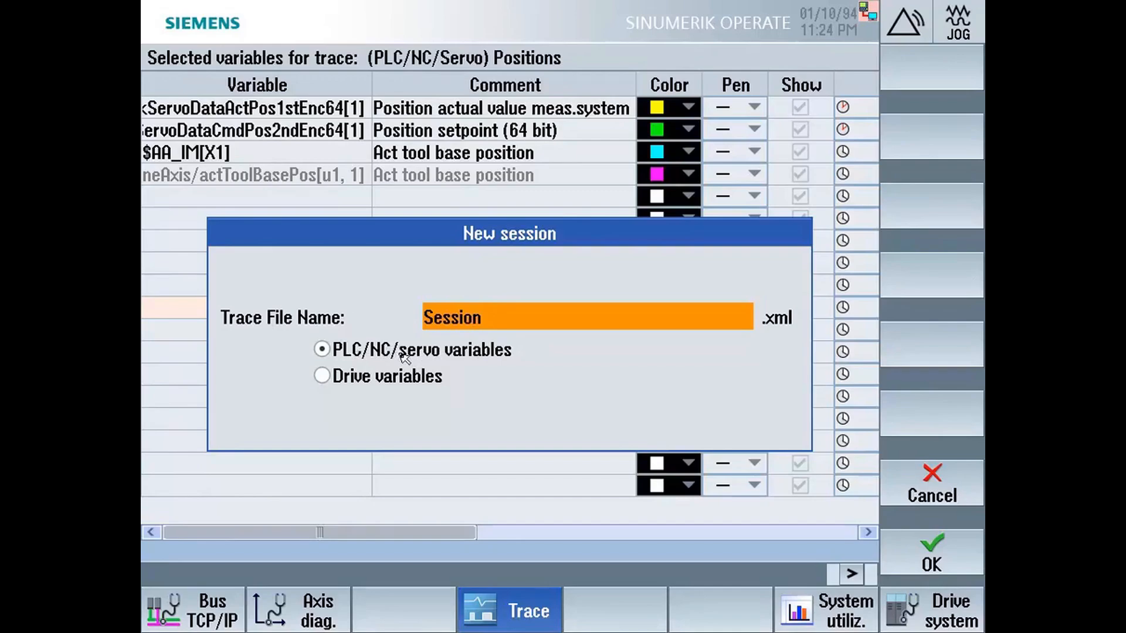
click(931, 547)
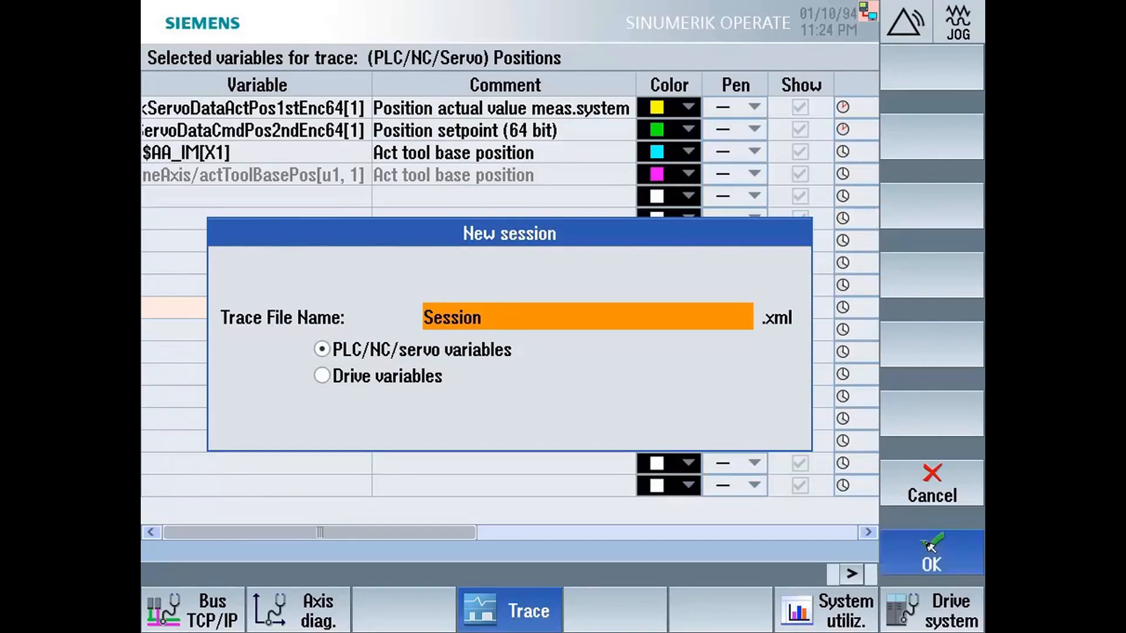
Step: Filter the selectable trace variables to Servo and examine the measuring system 1 actual position and position setpoint entries
click(368, 114)
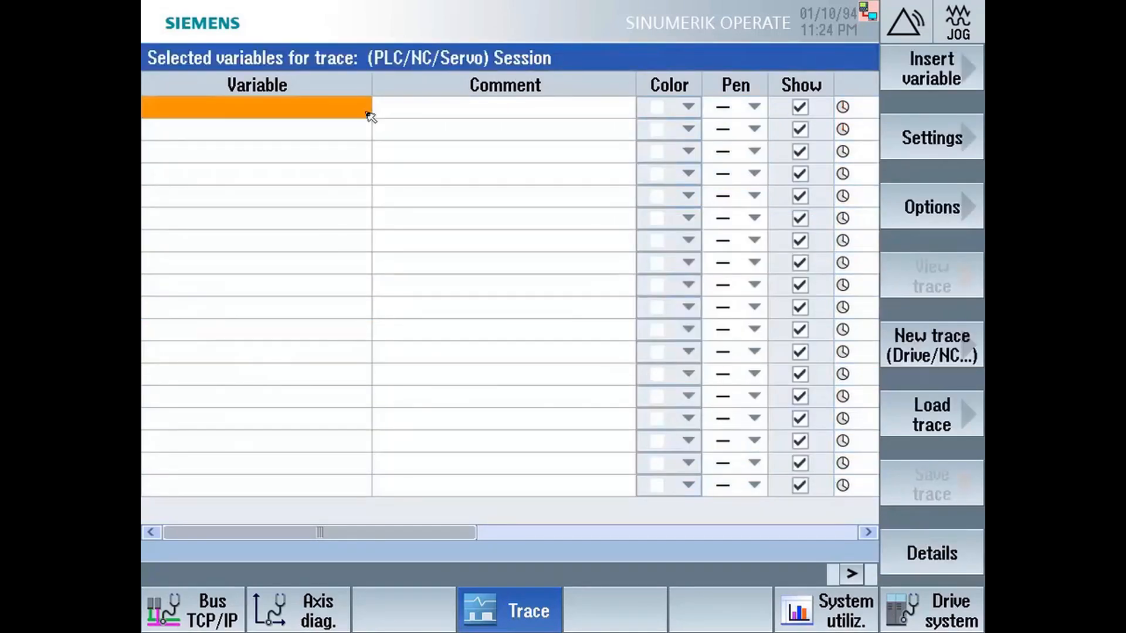
click(955, 75)
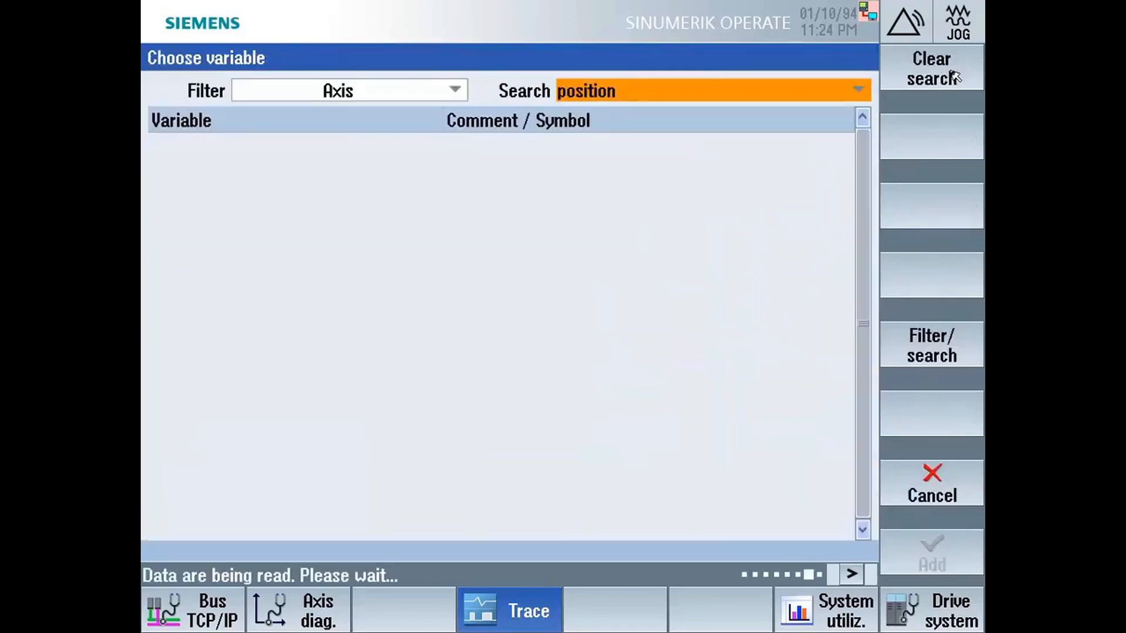
click(463, 92)
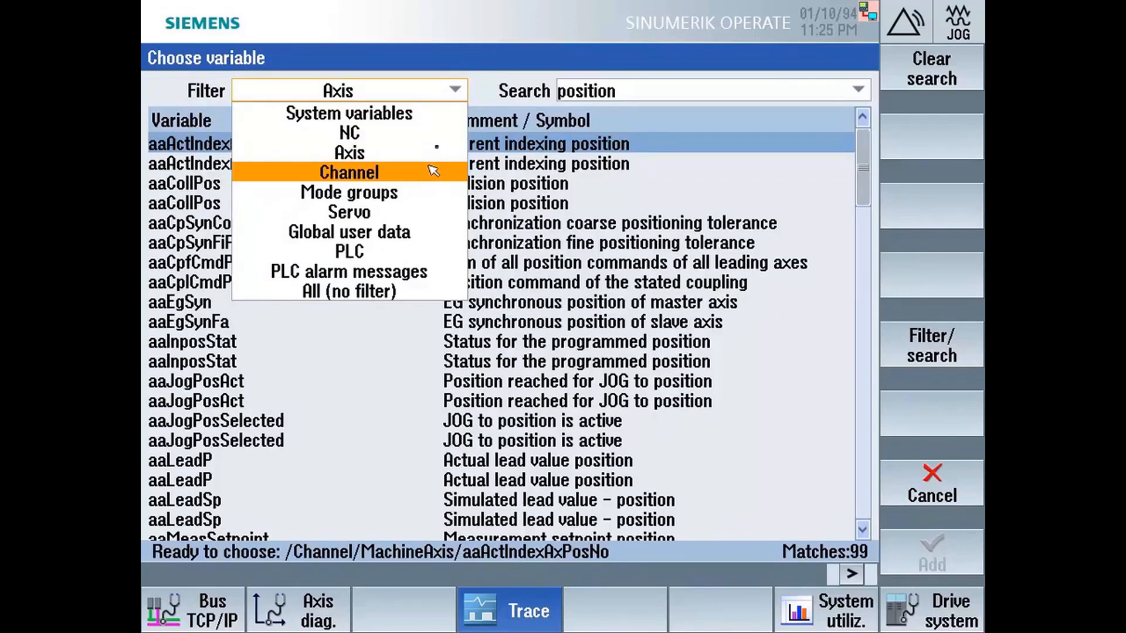
click(423, 214)
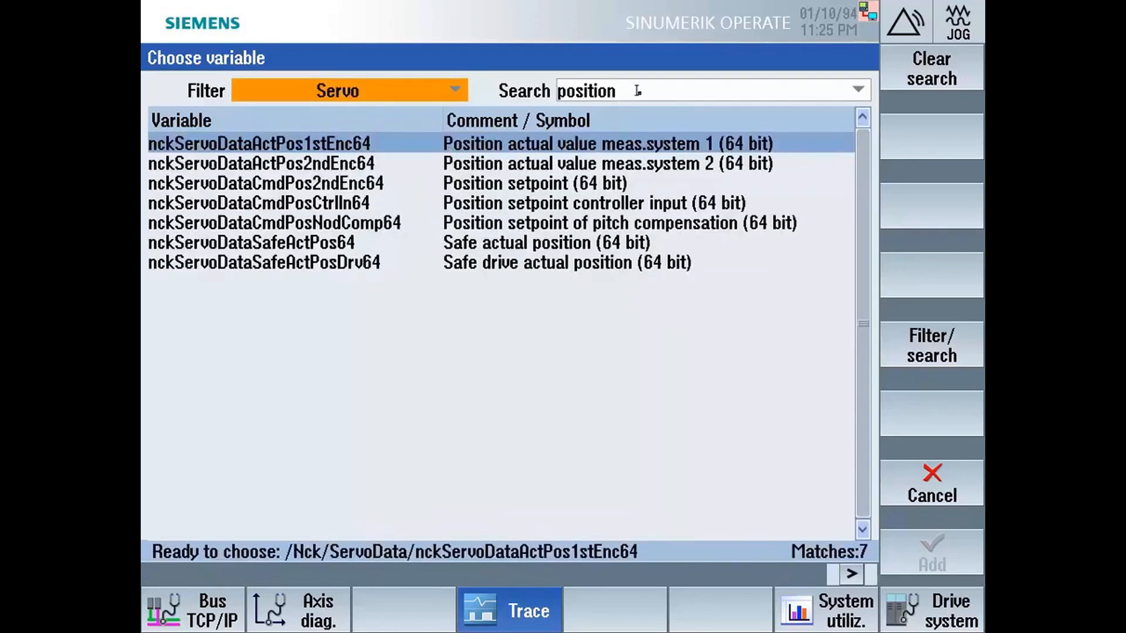
click(637, 91)
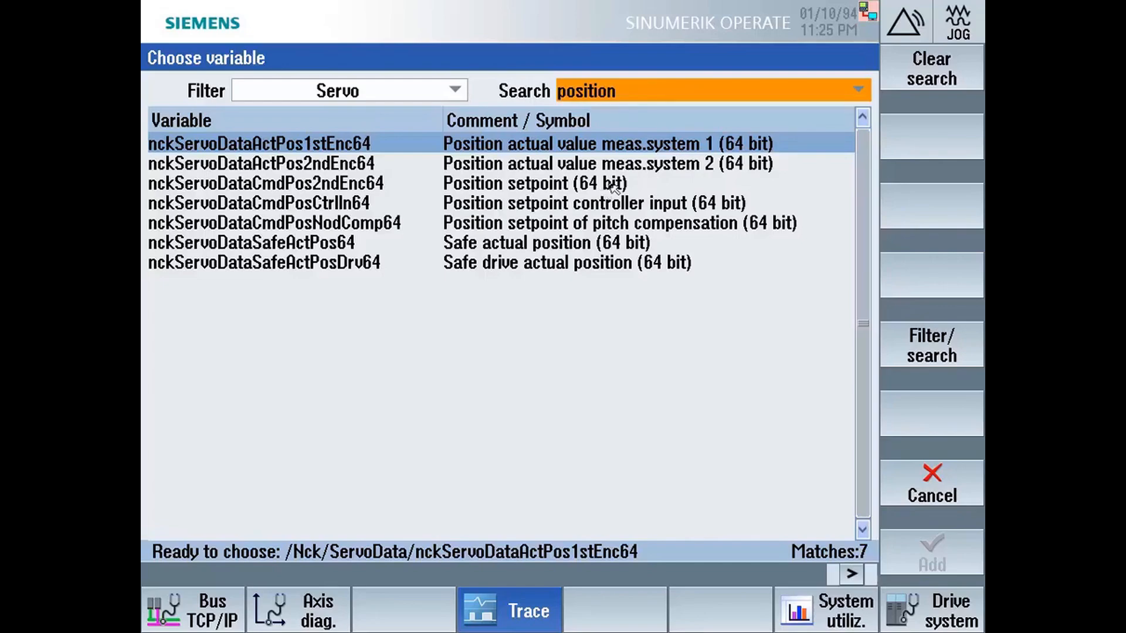
click(632, 153)
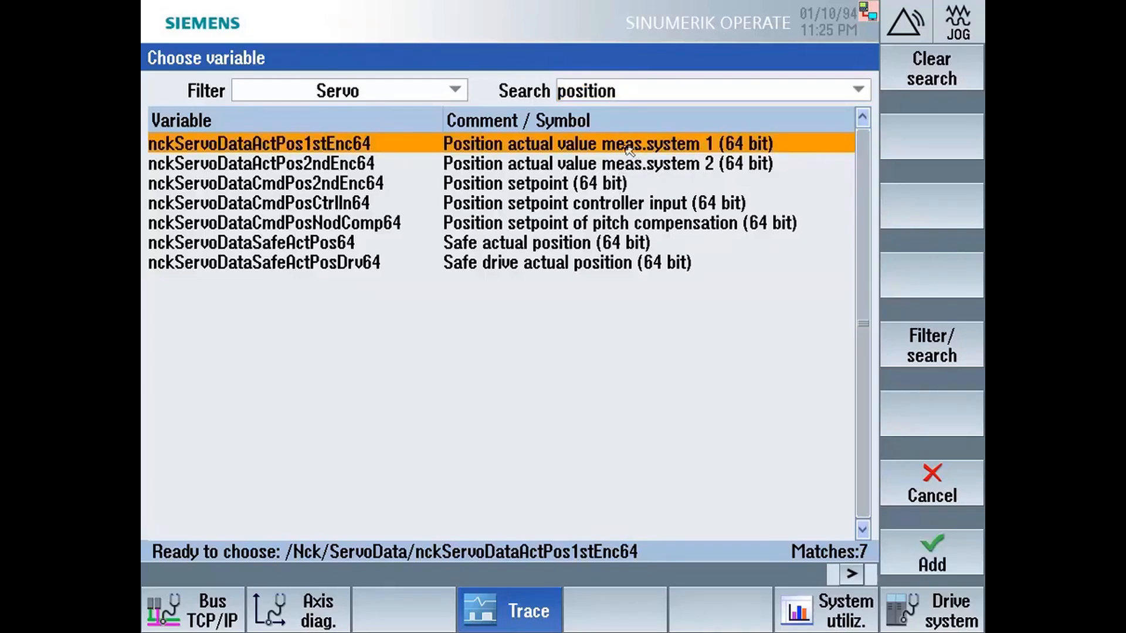
click(607, 186)
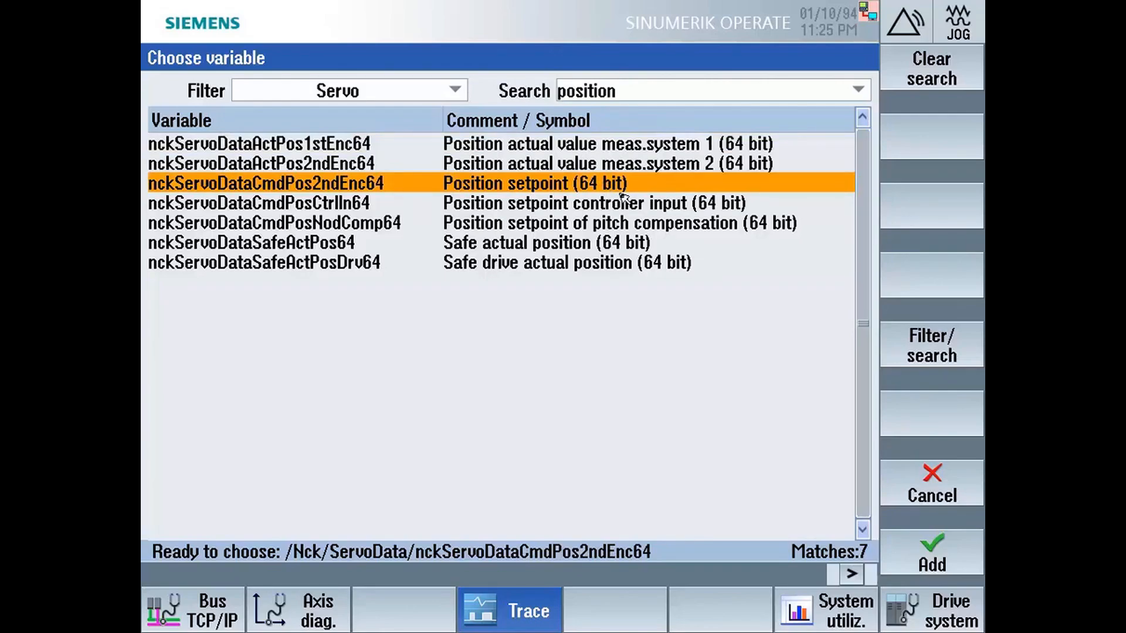
Step: Leave the variable selection and open the Service axis view for AX1 in the axis diagnostics
click(896, 37)
click(609, 594)
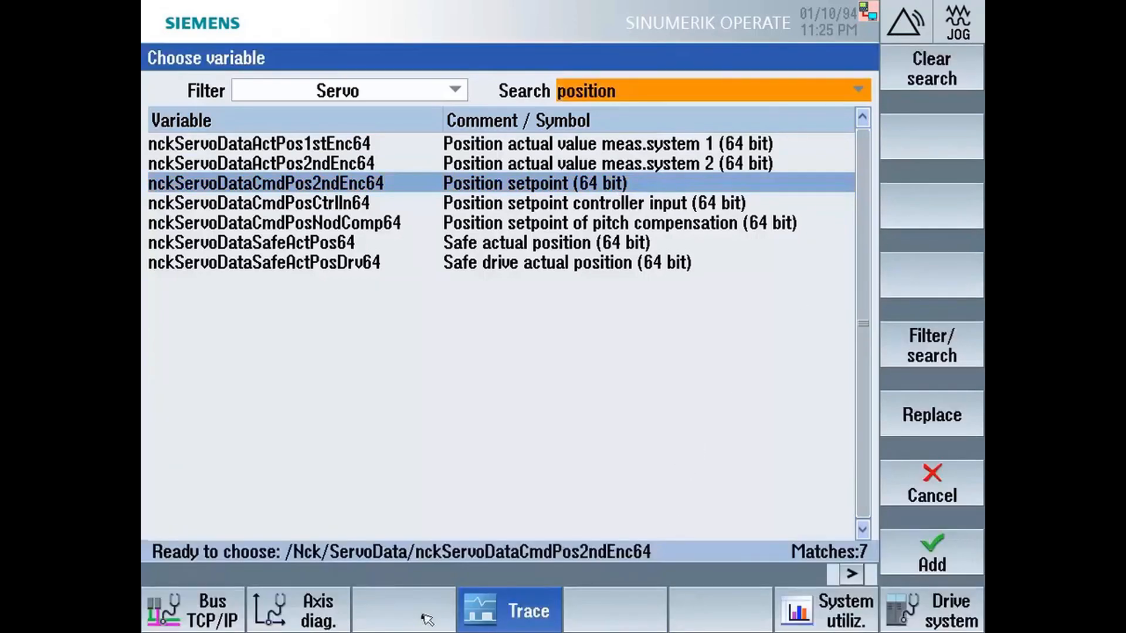
click(325, 620)
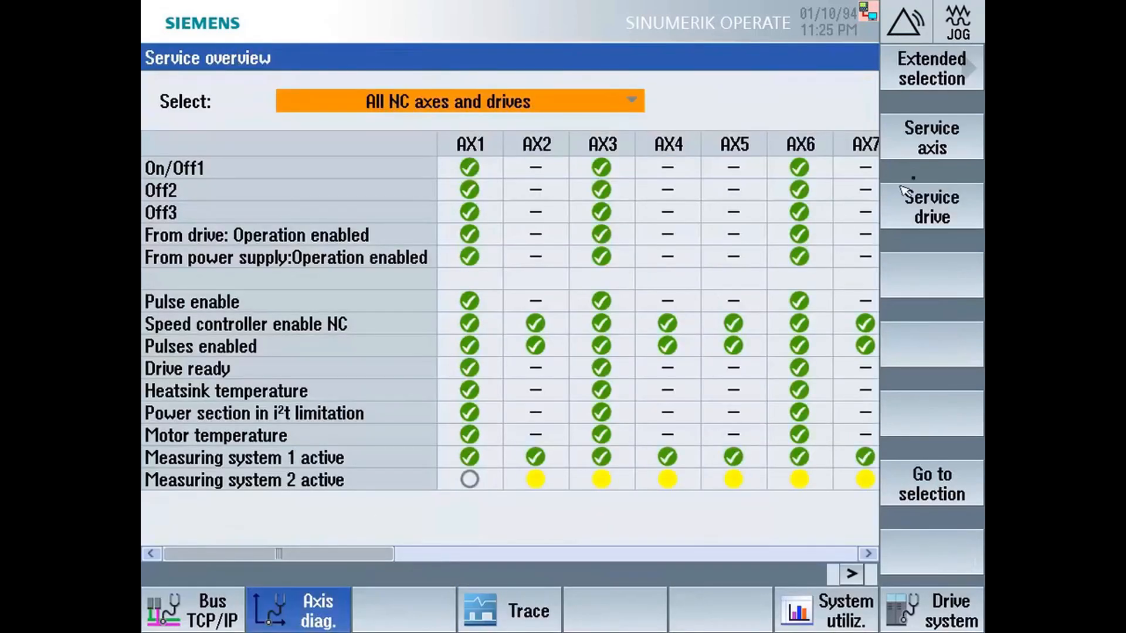
click(929, 136)
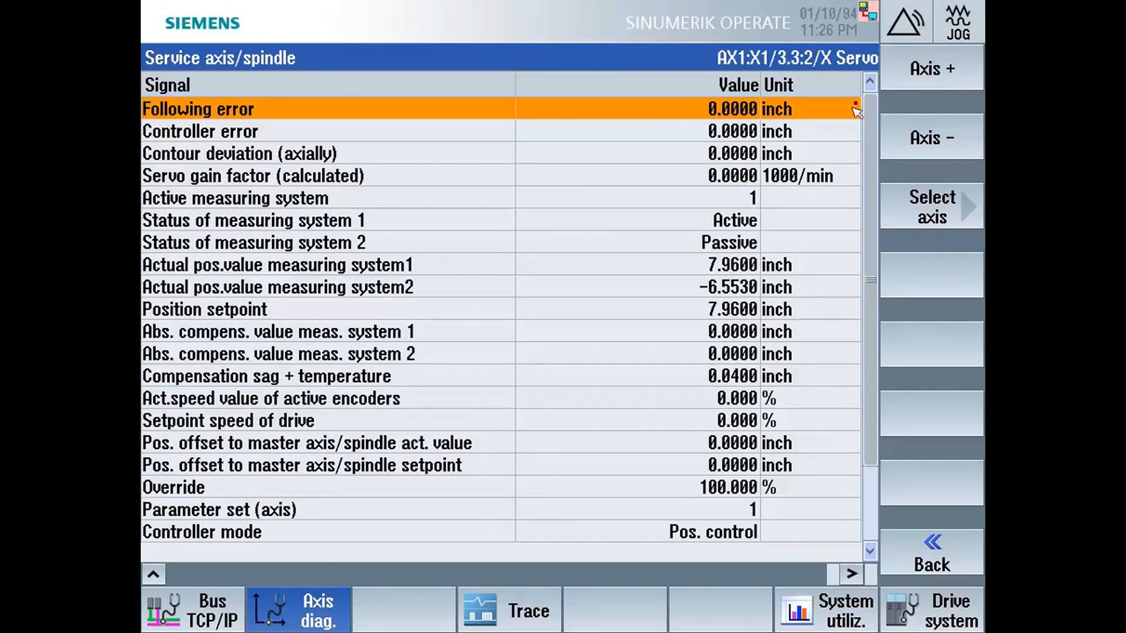
Step: Compare the X work position in the Machine area with AX1's measuring system 1 position and its sag and temperature compensation
click(909, 33)
click(206, 582)
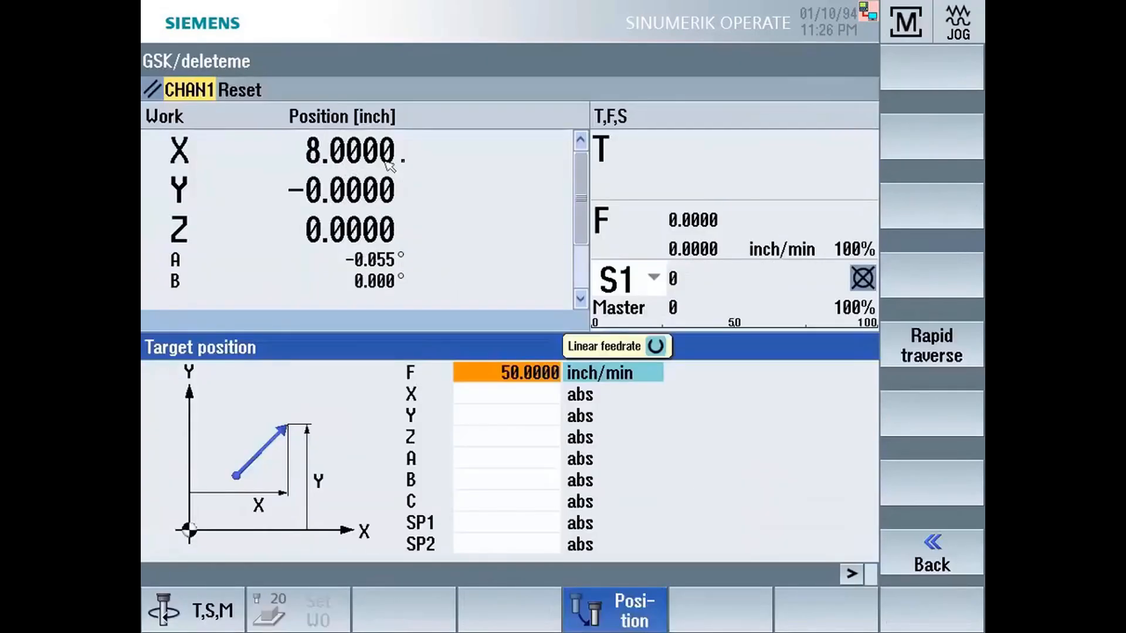
click(930, 25)
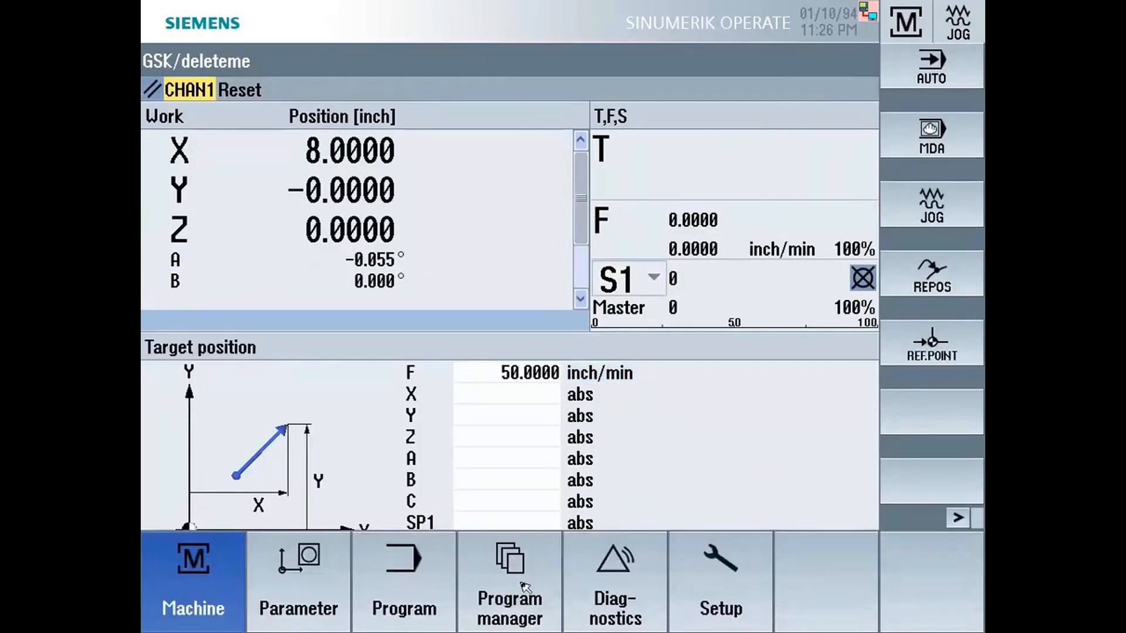
click(605, 588)
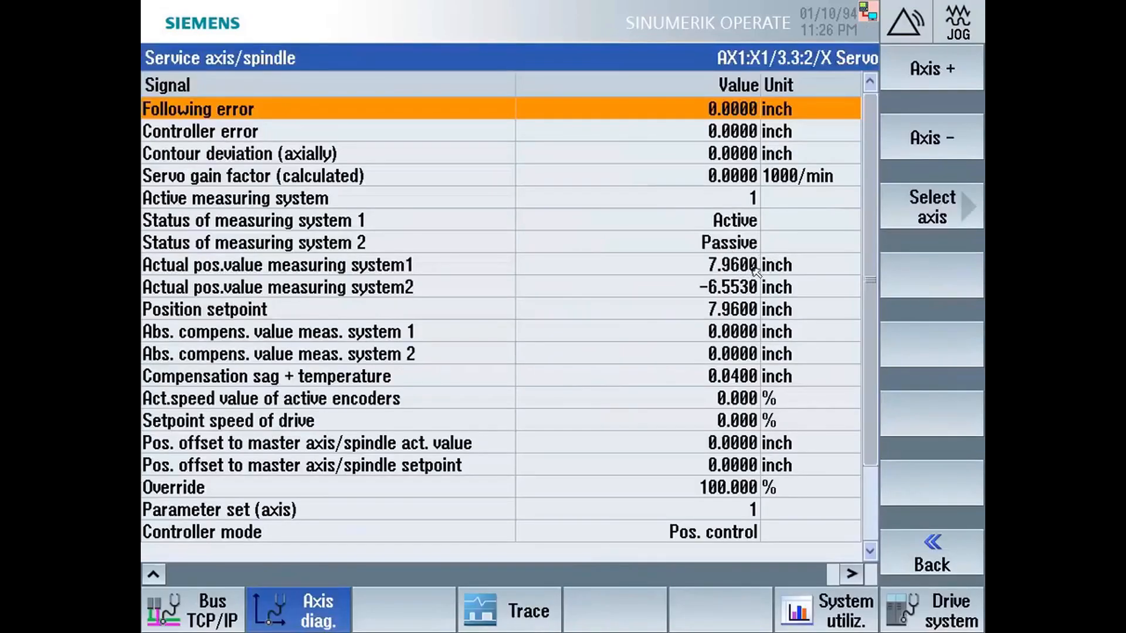
click(726, 269)
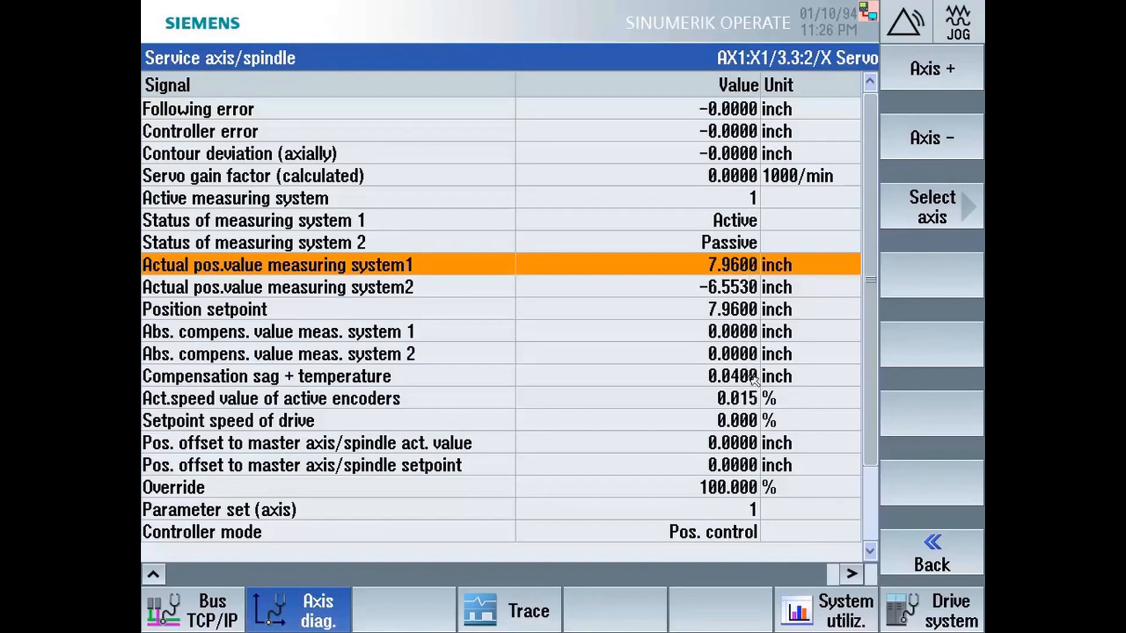
click(753, 377)
click(932, 556)
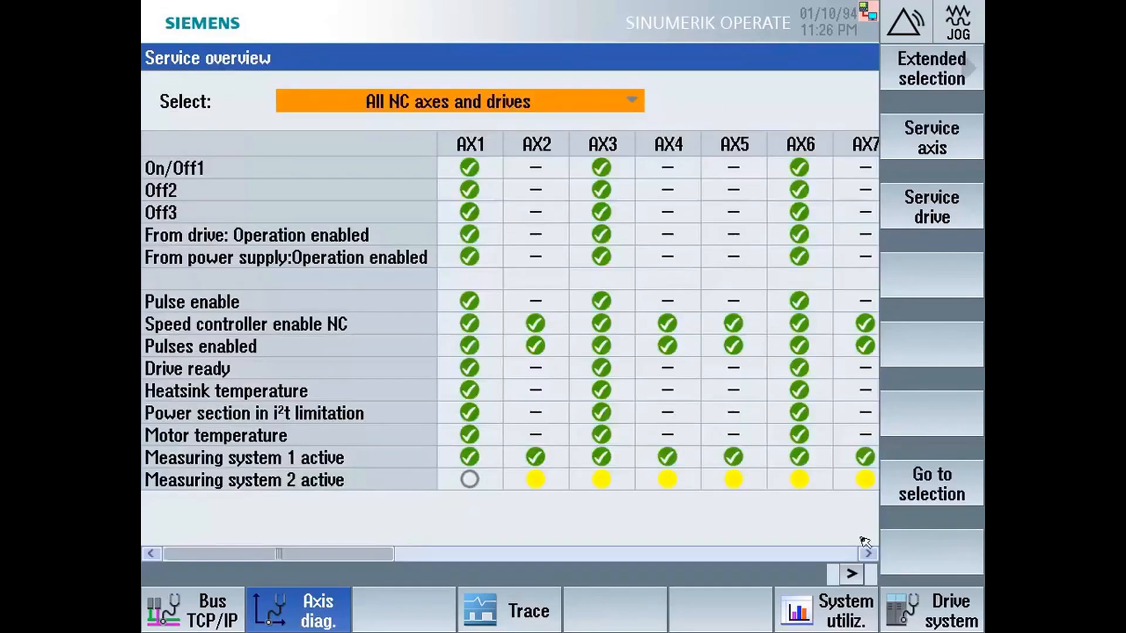
Step: Add the Servo variable nckServoDataActPos1stEnc64 for axis X1 to the Session trace
click(551, 625)
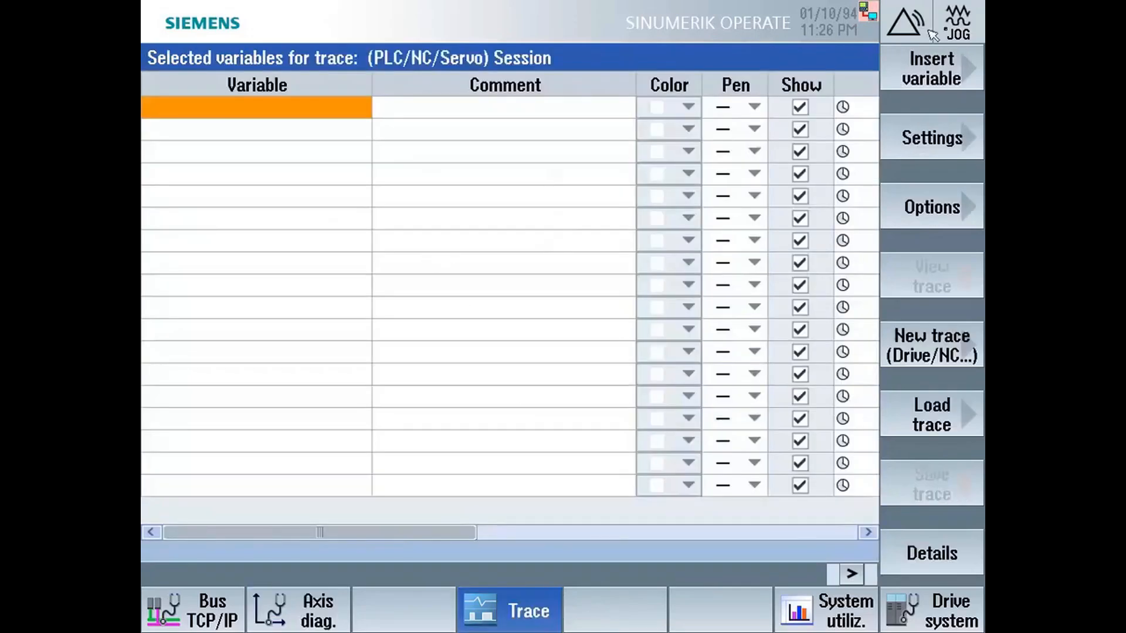
click(933, 59)
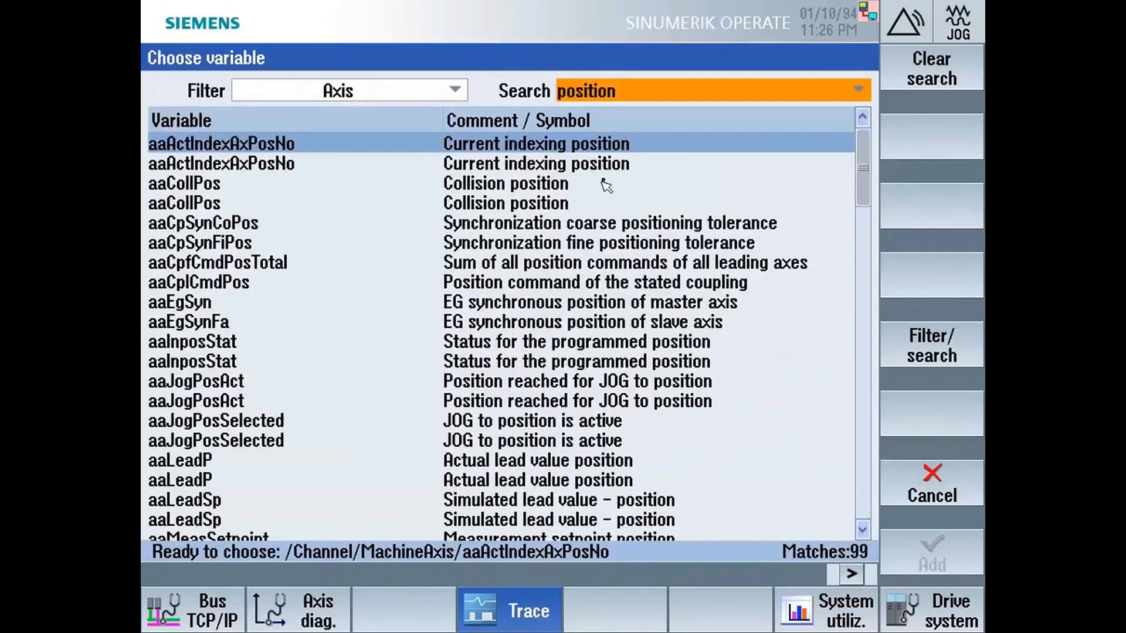
click(450, 96)
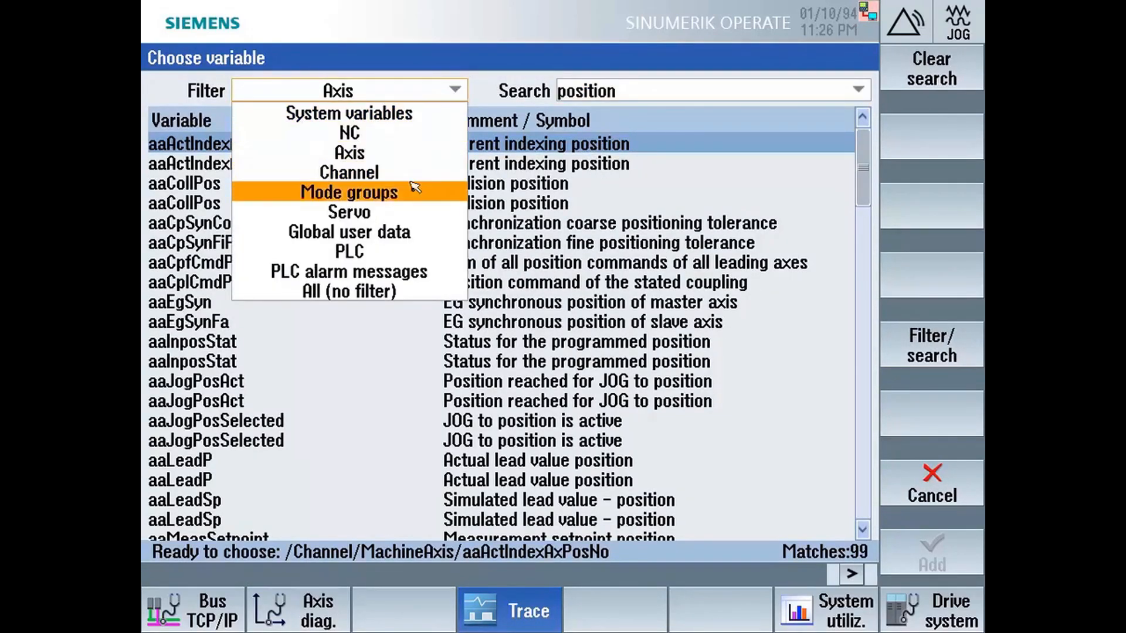
click(457, 210)
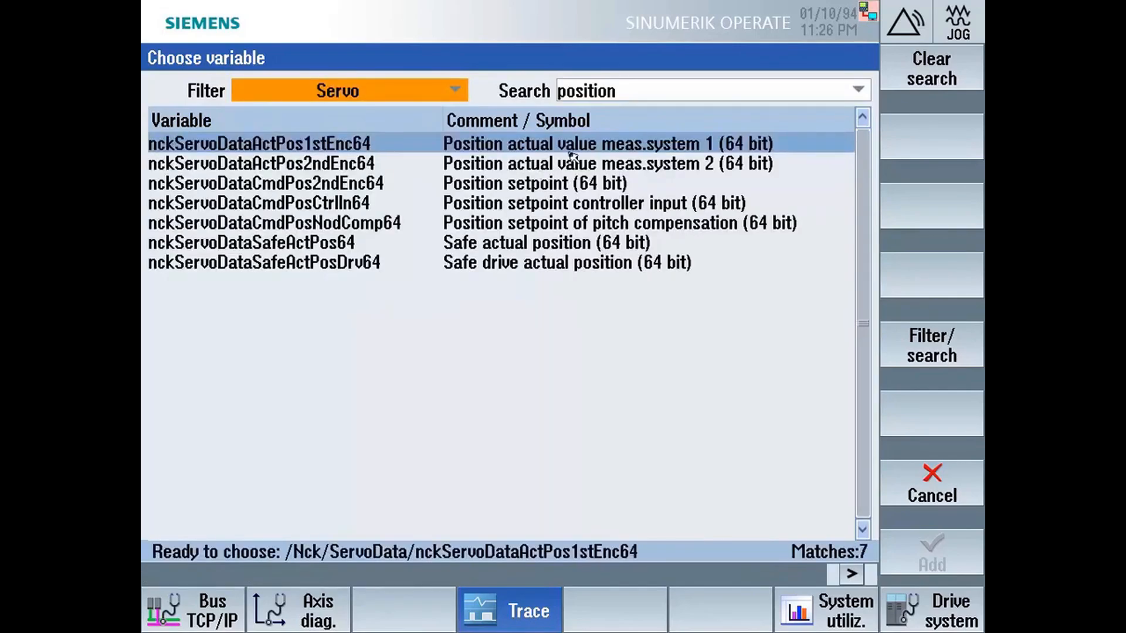
click(918, 548)
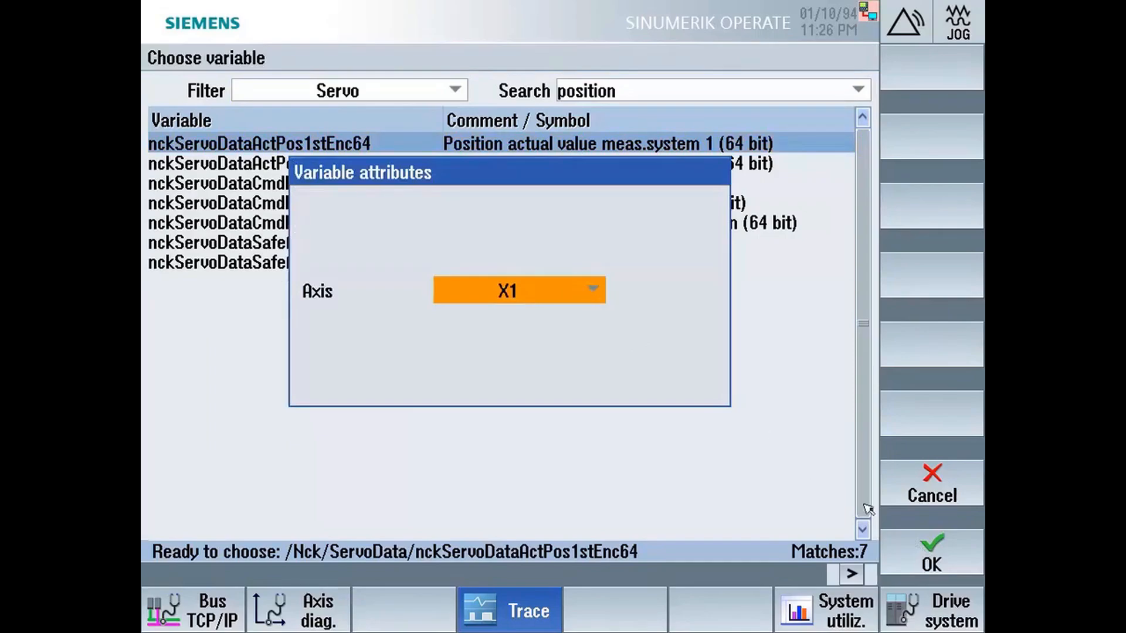
click(932, 551)
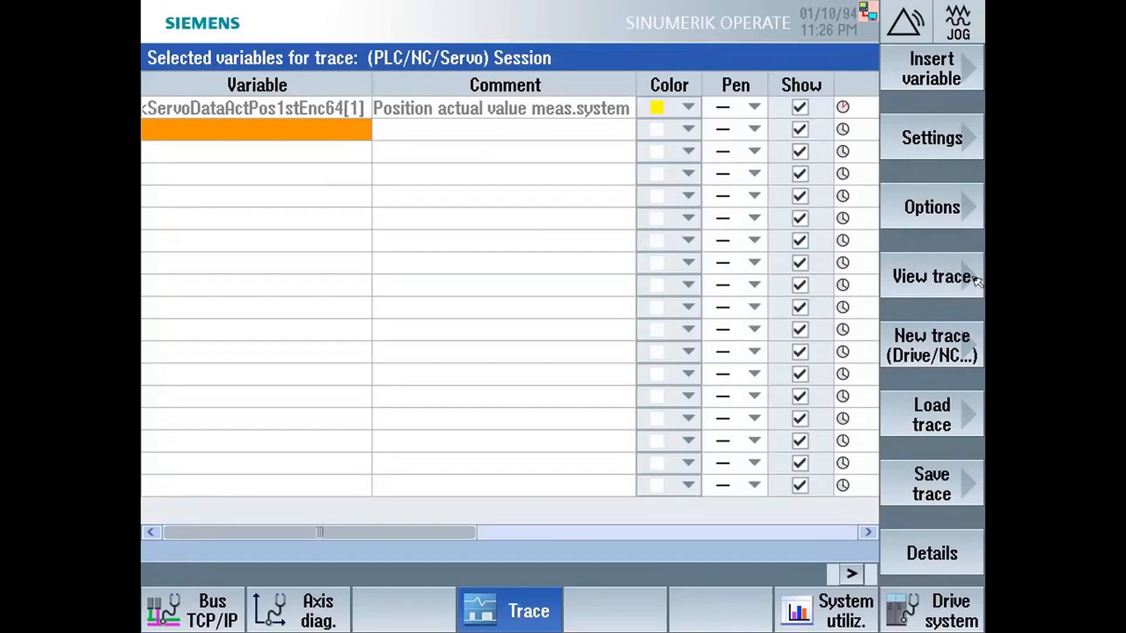
Step: View the recorded position trace and scale its Y axis from 7.5 to 8.5 inches
click(962, 276)
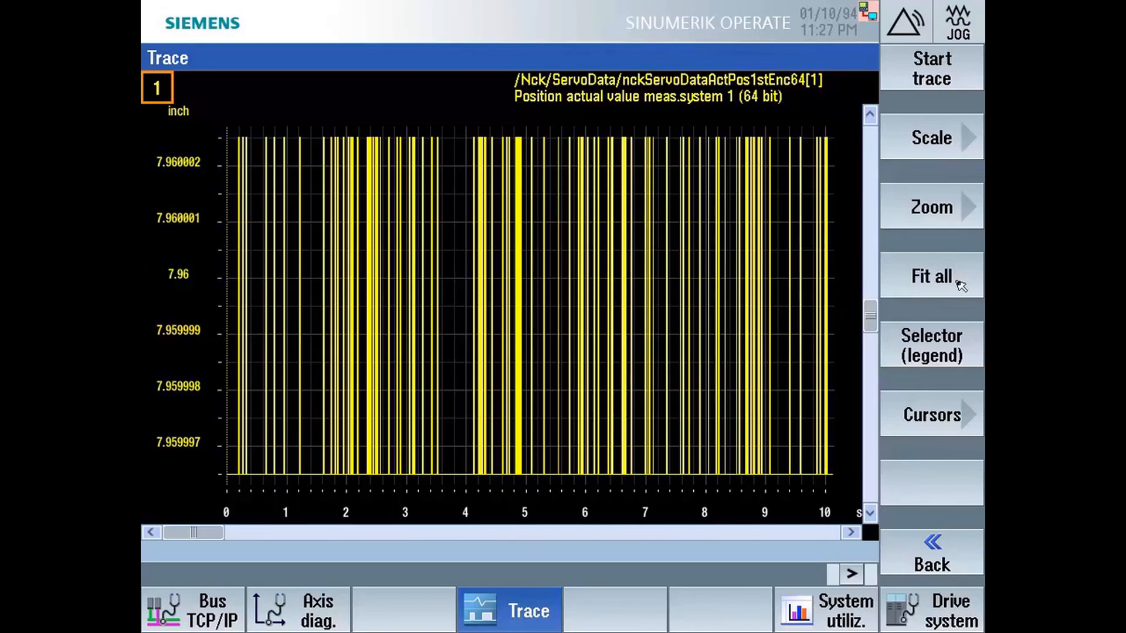
click(929, 286)
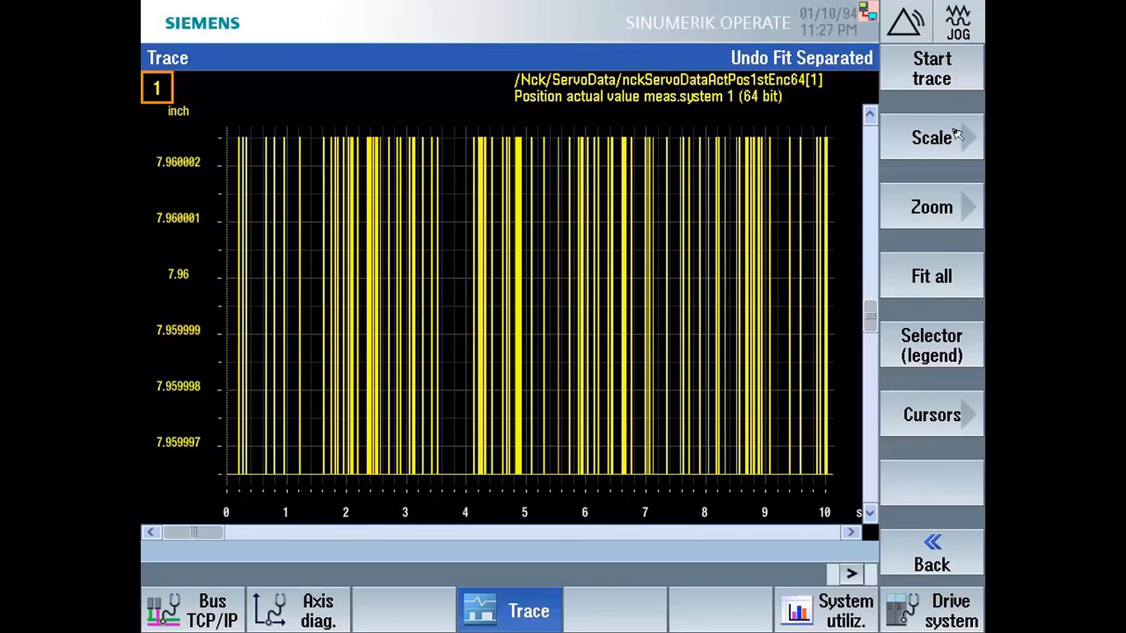
click(955, 136)
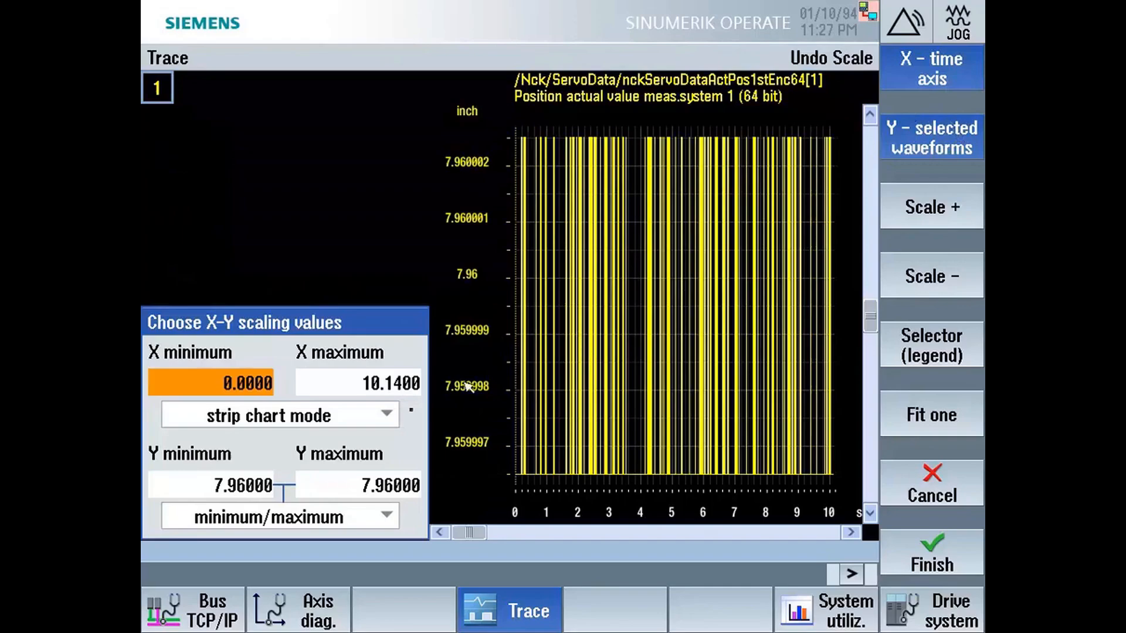
click(254, 487)
text(7.5)
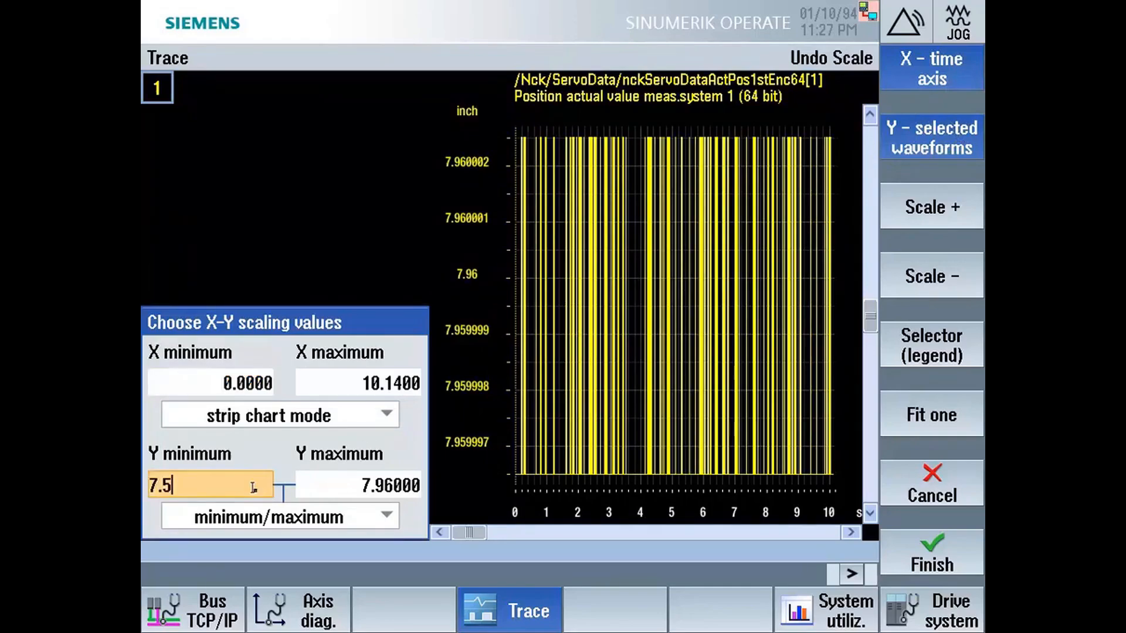
key(Return)
key(Tab)
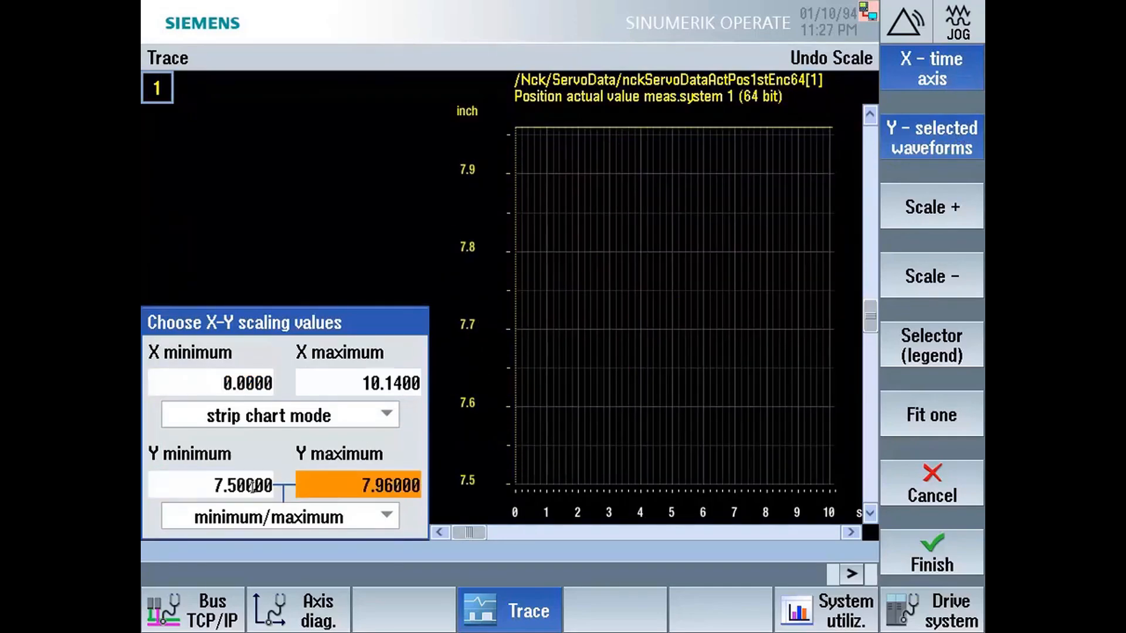
text(8.5)
key(Return)
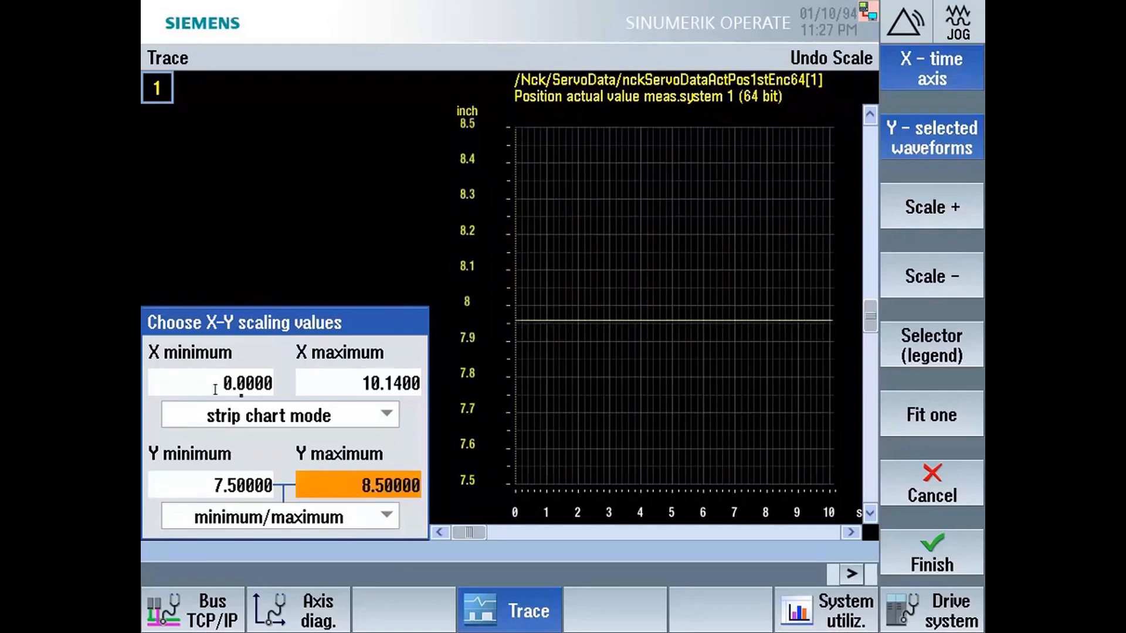
click(922, 547)
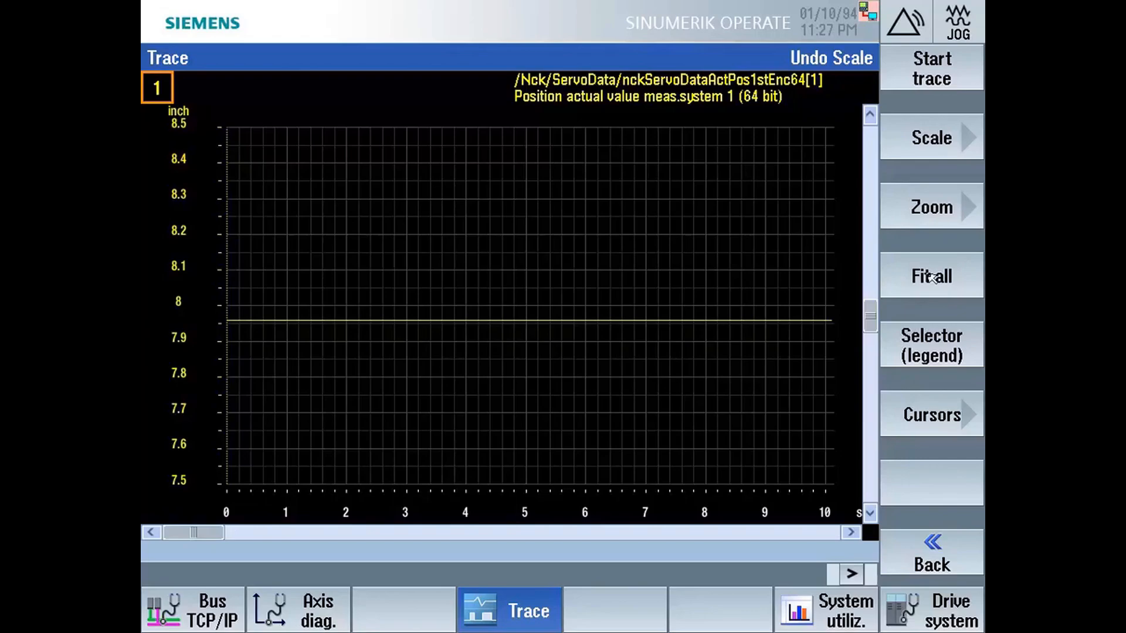
Step: Fit the whole position waveform in the graph and return to the trace's variable list
click(932, 277)
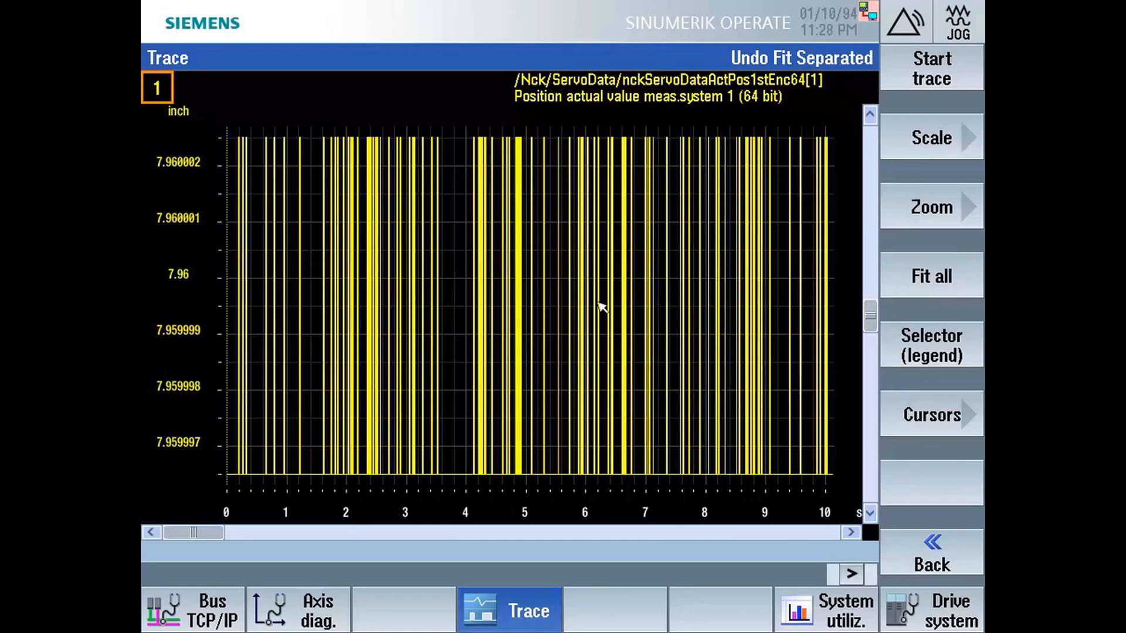
click(931, 546)
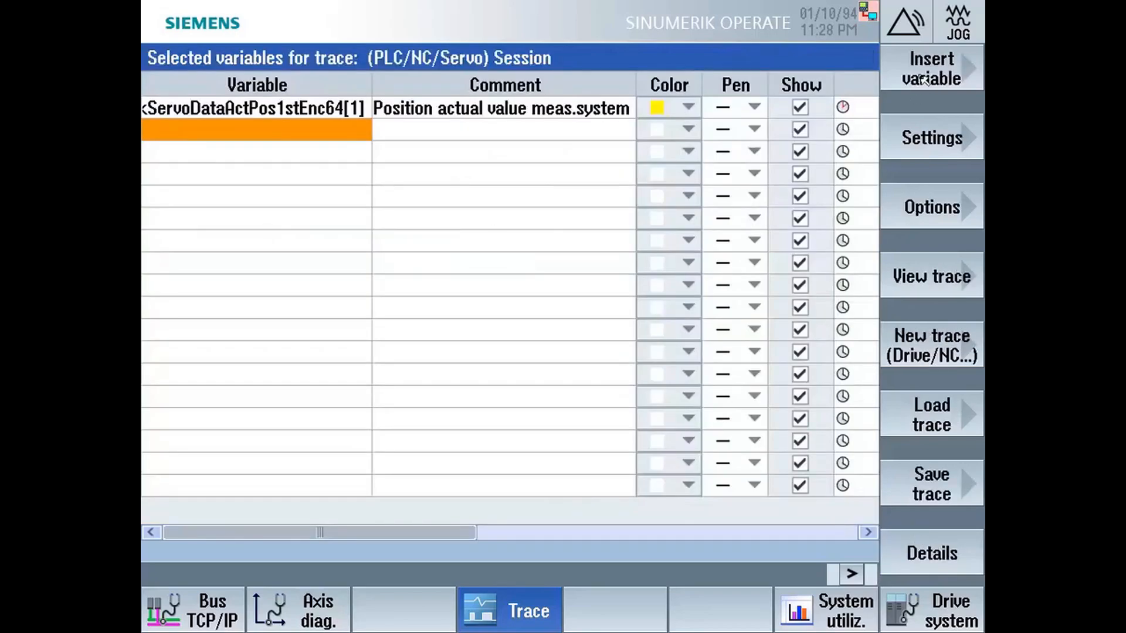
Step: Add the Servo variable nckServoDataCmdPos2ndEnc64 (position setpoint) for axis X1 to the Session trace
click(923, 79)
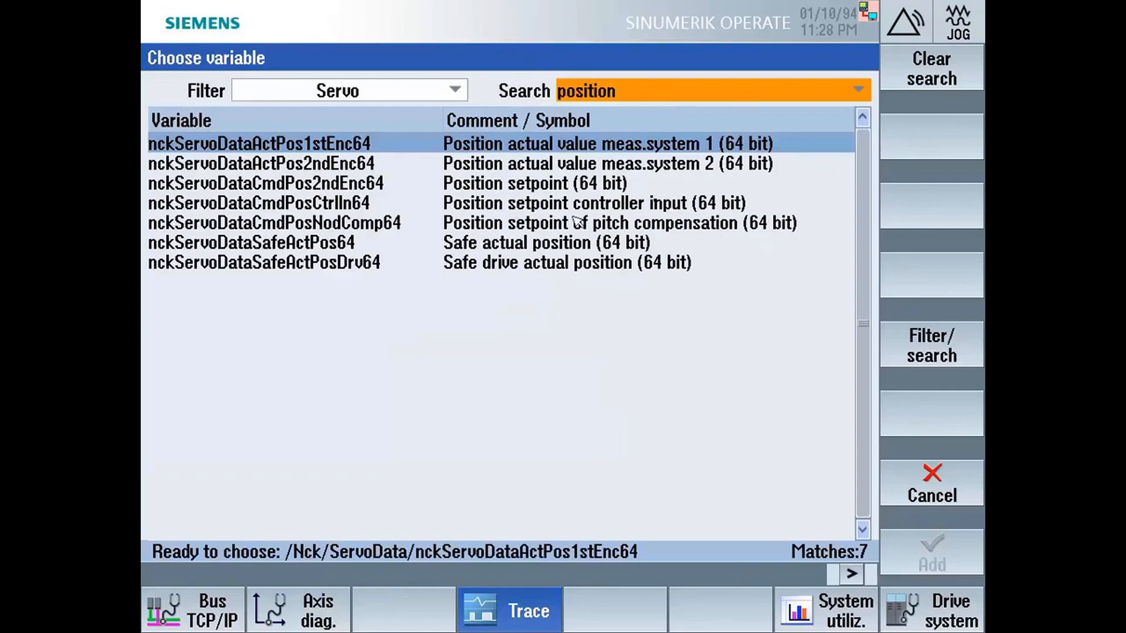
click(631, 184)
click(929, 546)
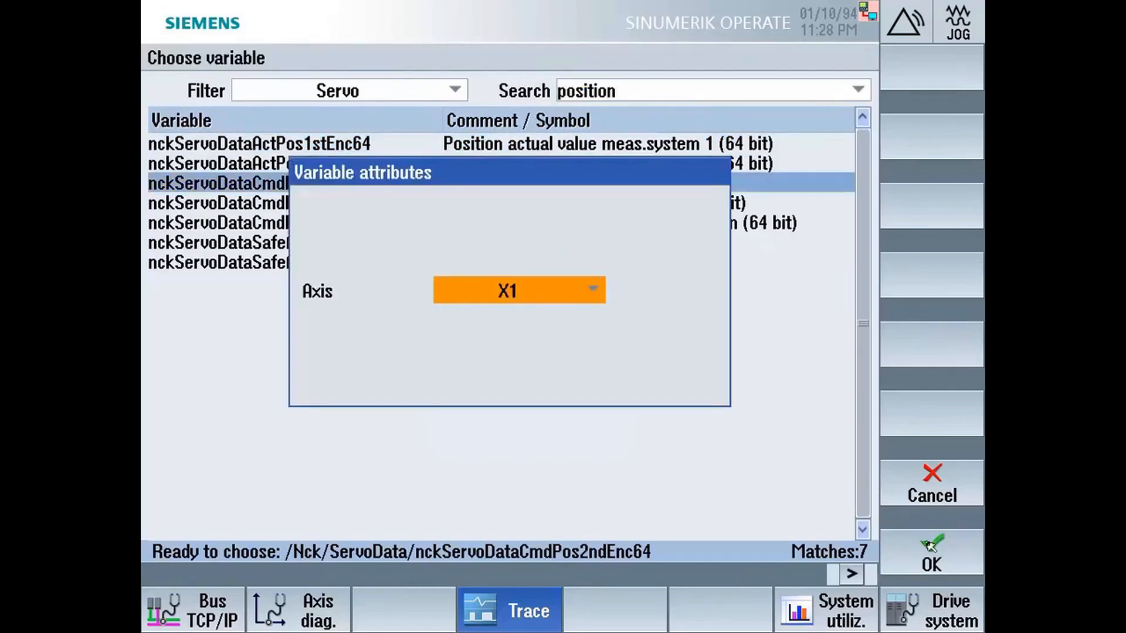
click(936, 562)
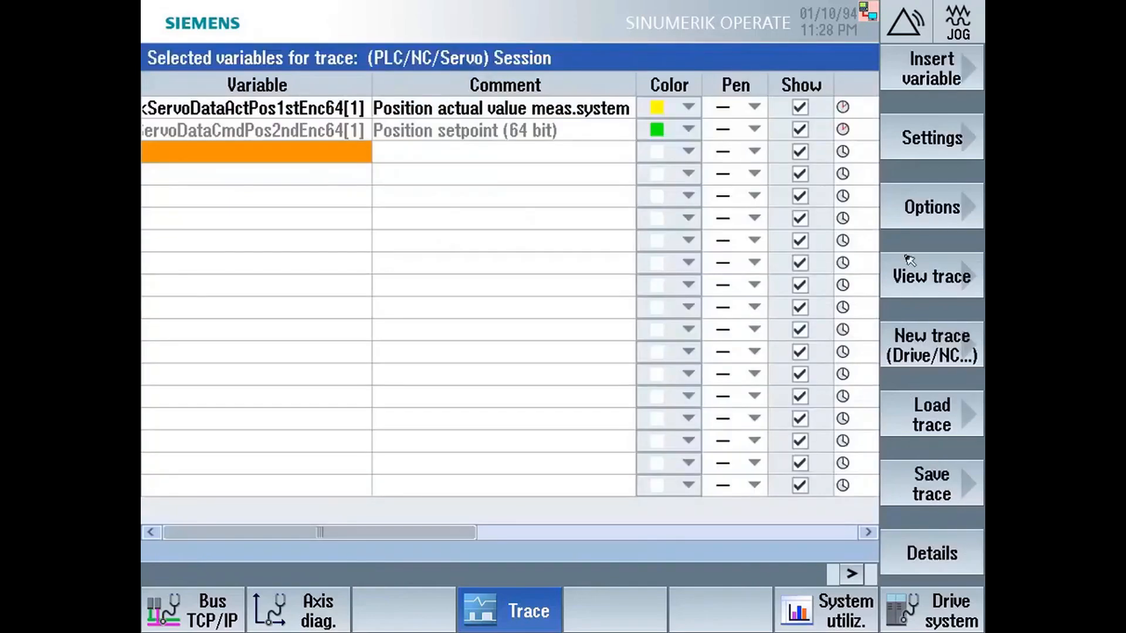
Step: Record a new trace of both position variables and fit all waveforms in the graph
click(928, 281)
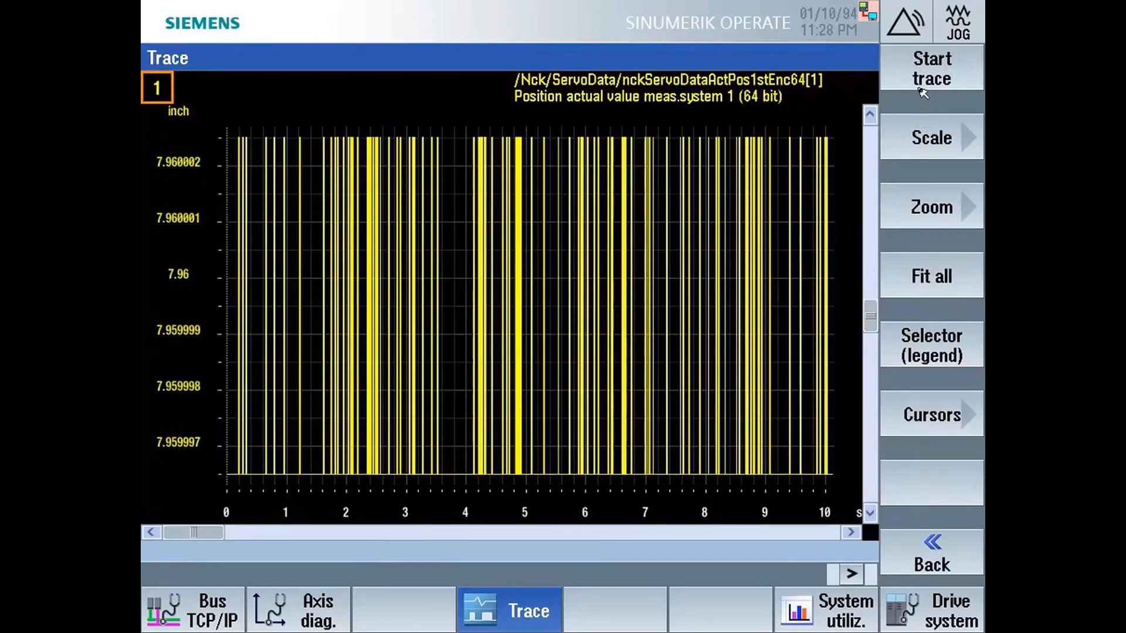
click(923, 93)
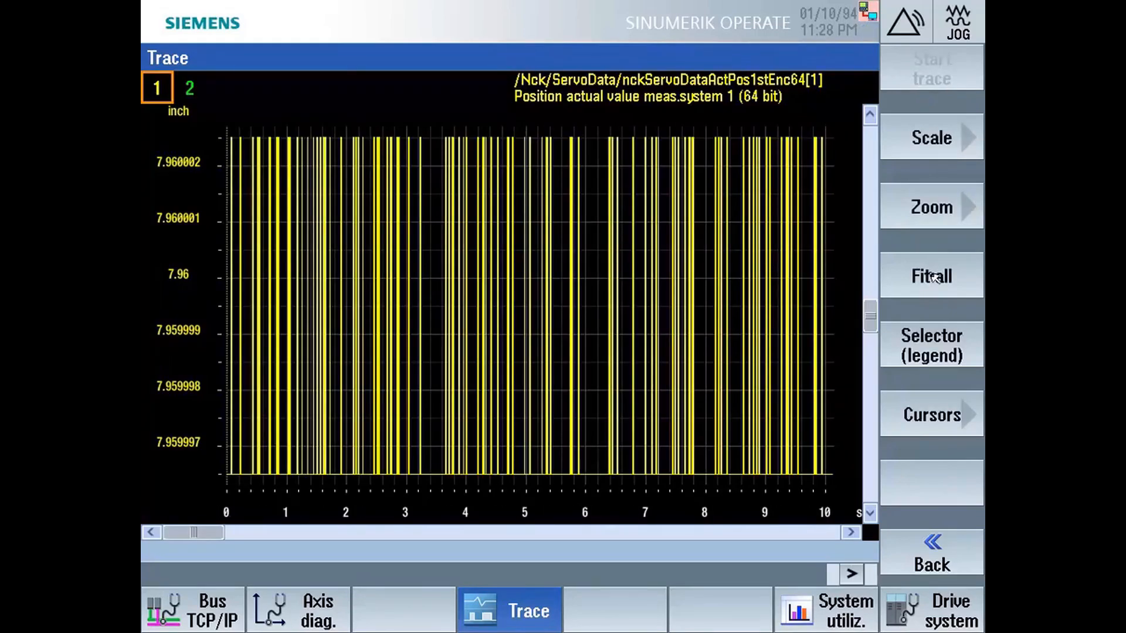
click(935, 277)
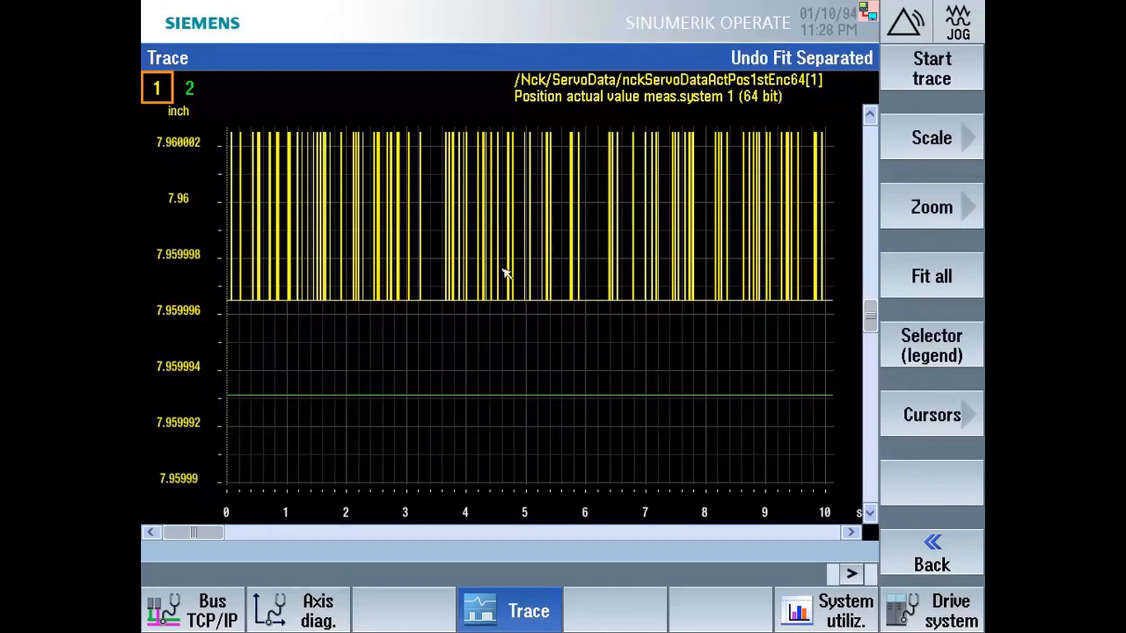
Step: Compare the Y axis scales of the actual position and position setpoint waveforms
click(188, 93)
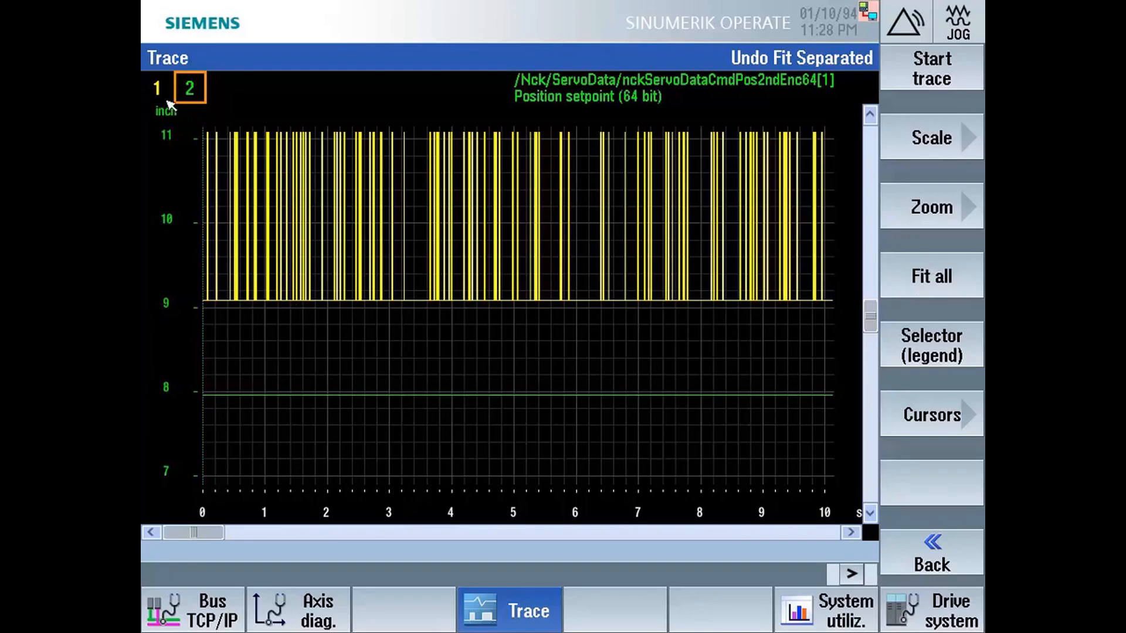
click(165, 98)
click(186, 97)
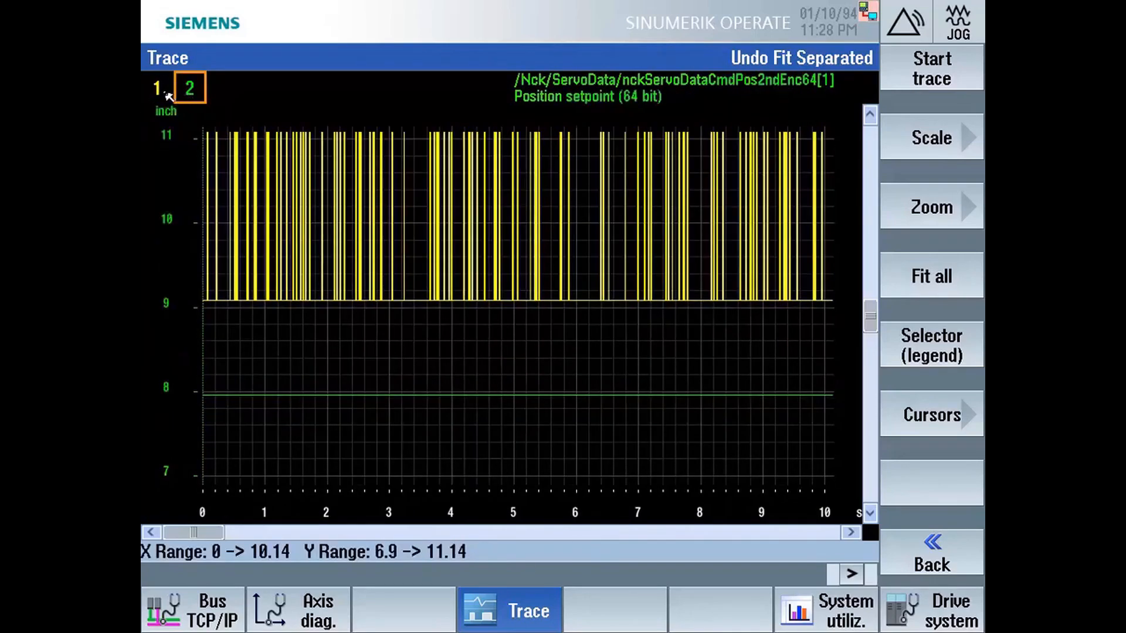
click(167, 96)
click(188, 96)
click(166, 97)
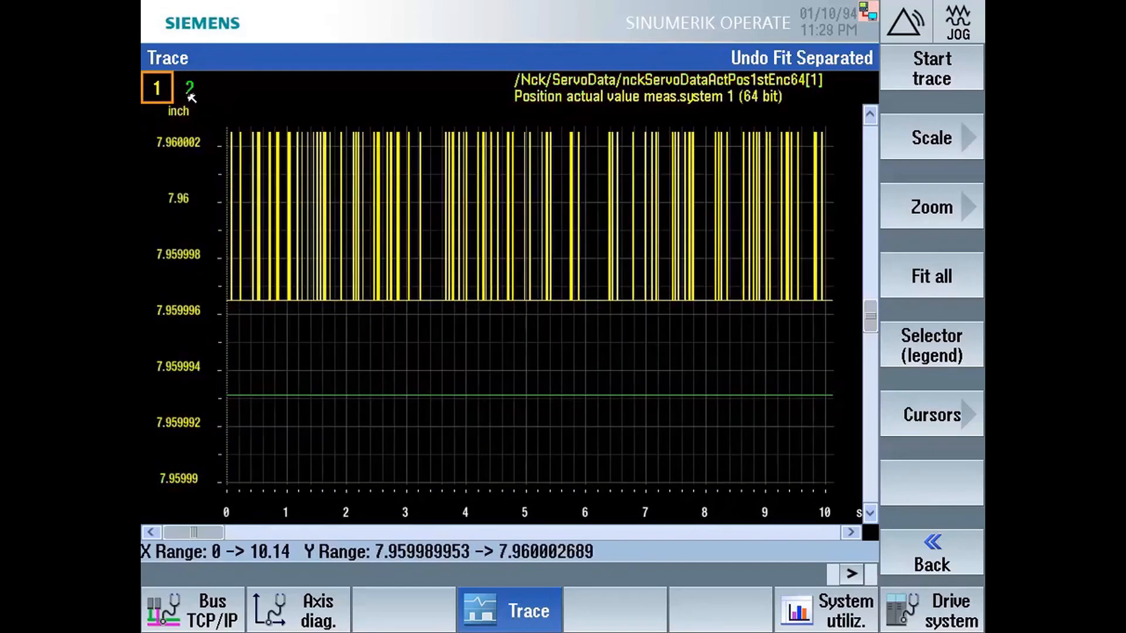
click(189, 97)
click(167, 96)
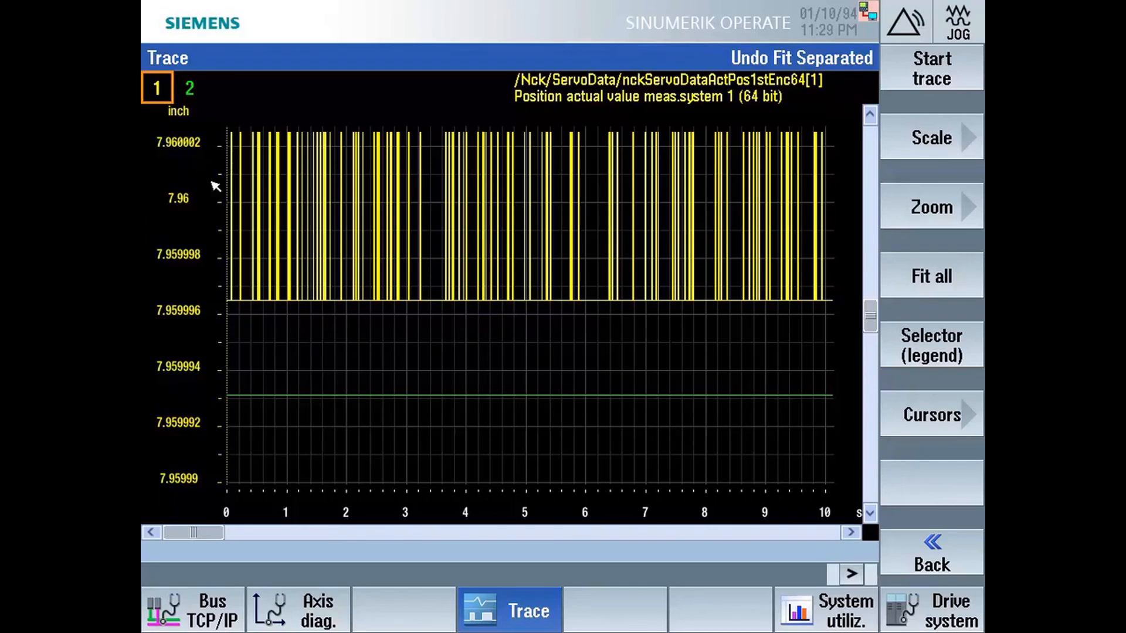
click(191, 94)
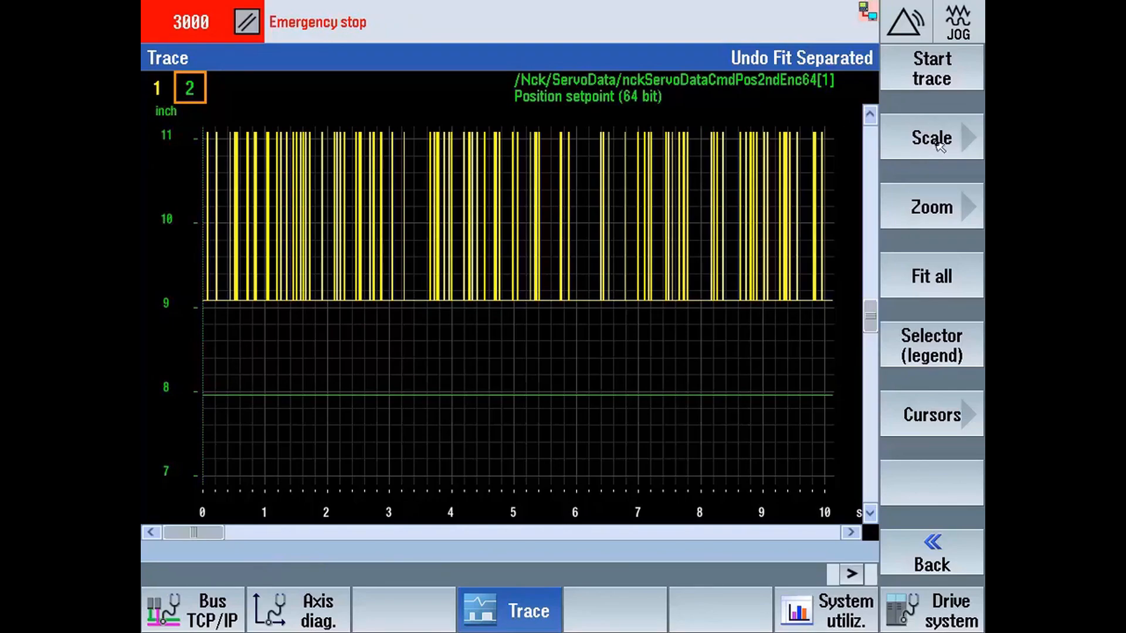
Step: Select both the actual position and position setpoint waveforms for common scaling
click(933, 138)
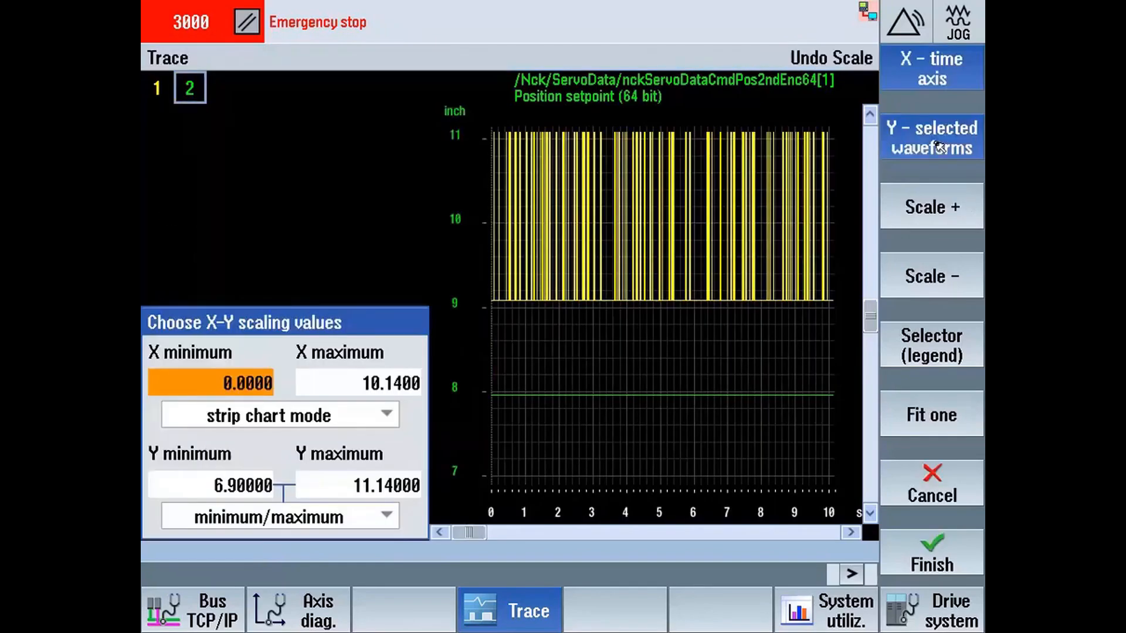
click(922, 362)
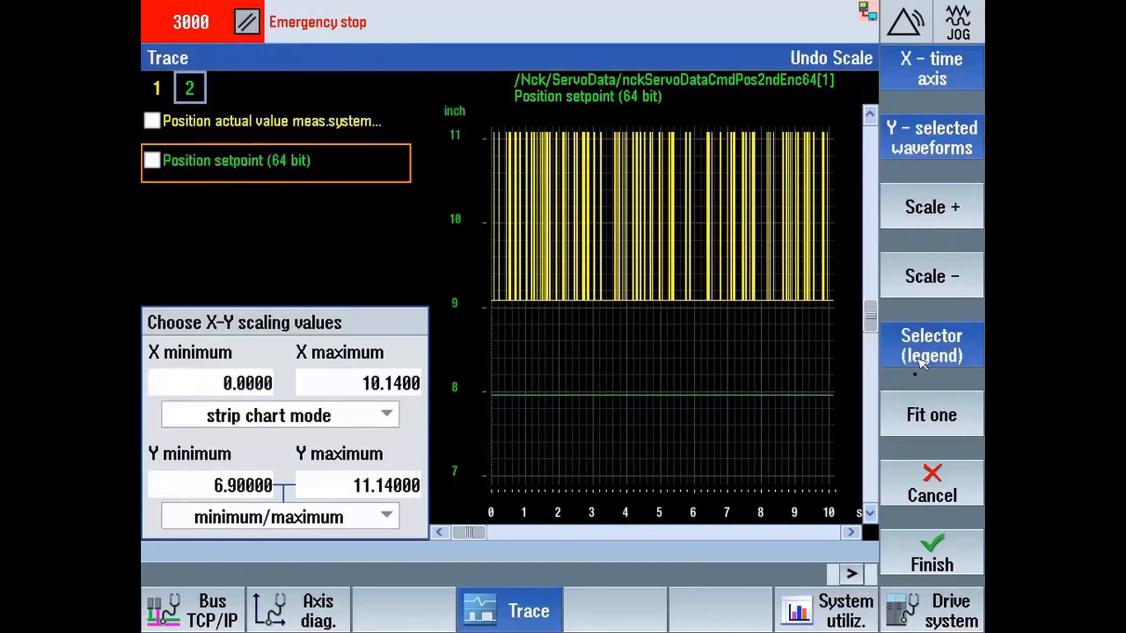
click(152, 162)
click(152, 121)
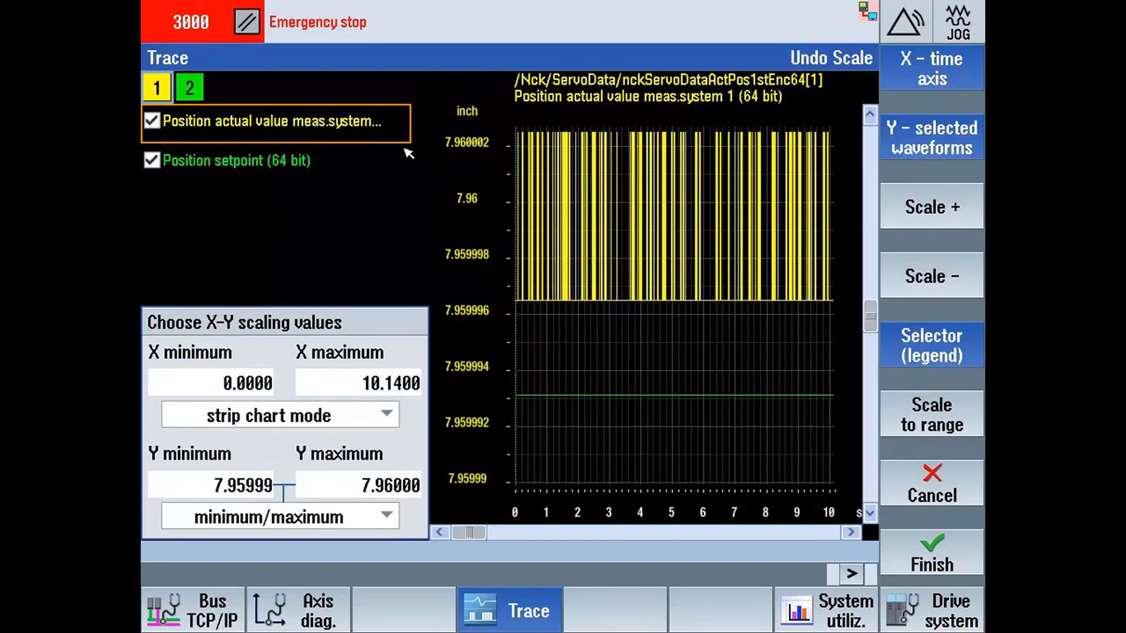
Step: Scale the Y axis of the selected waveforms from 7.9 to 8.1 inches
click(269, 487)
click(269, 487)
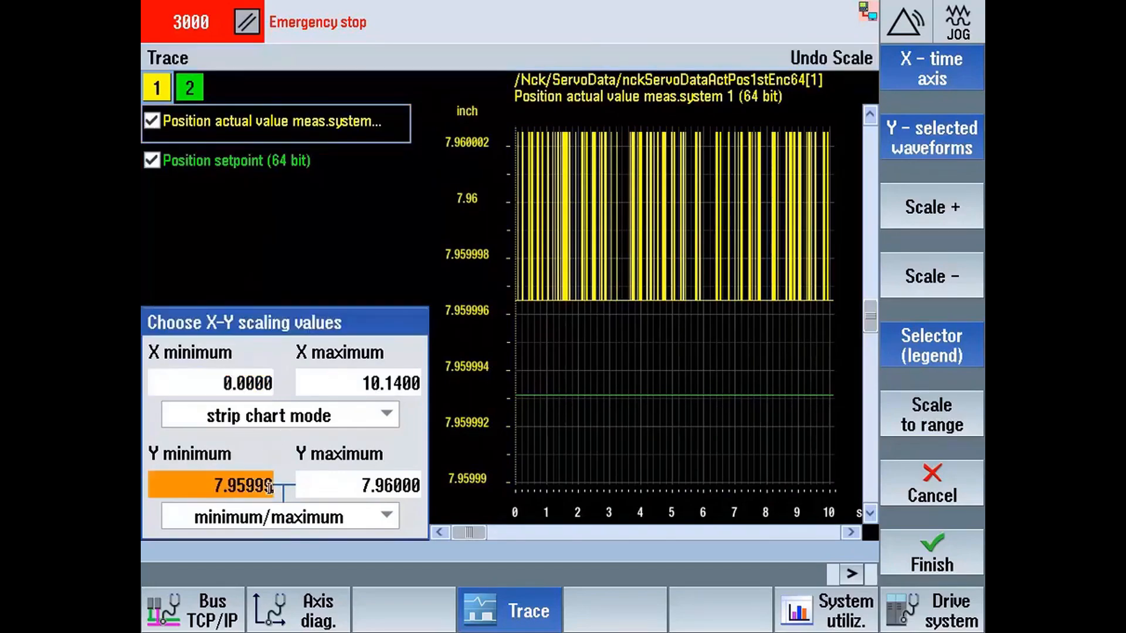
text(7.9)
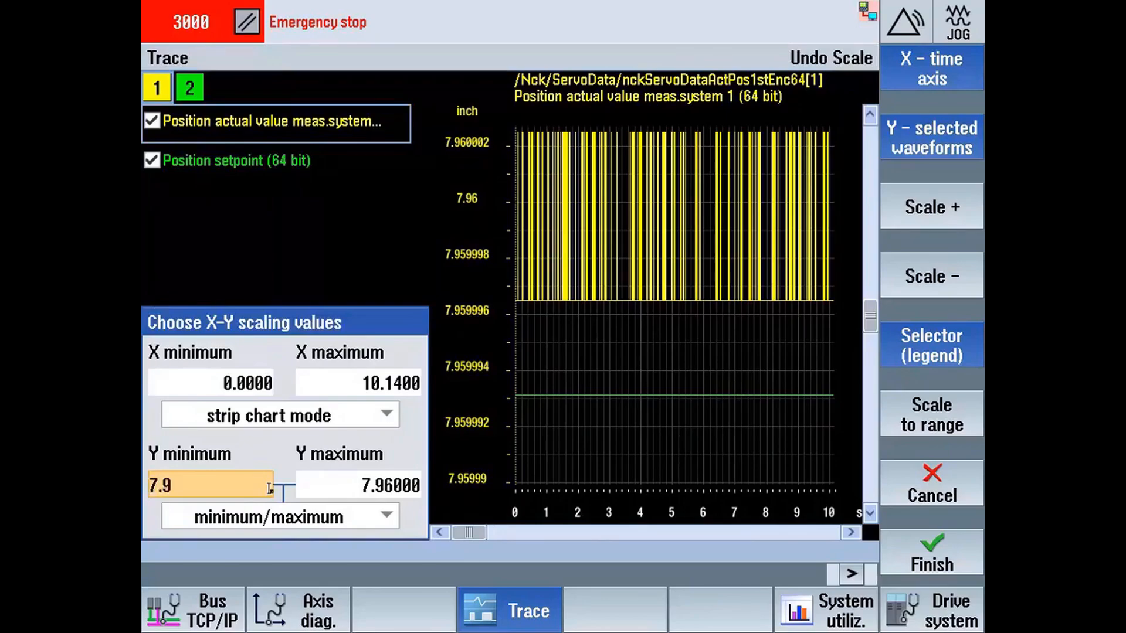
key(Return)
key(Tab)
text(8.1)
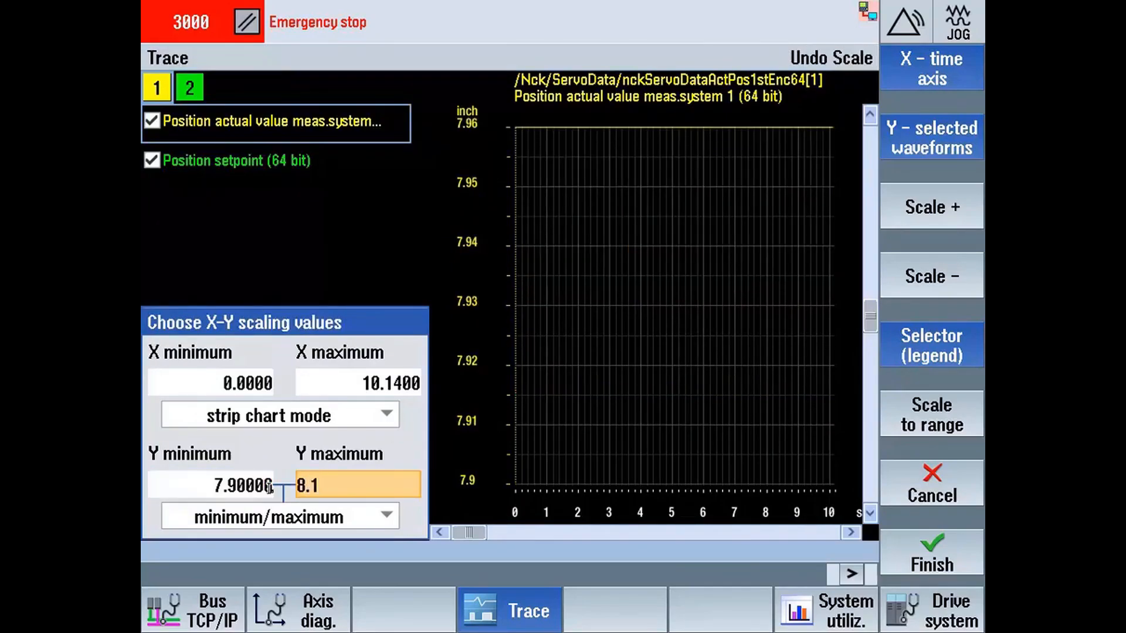
key(Return)
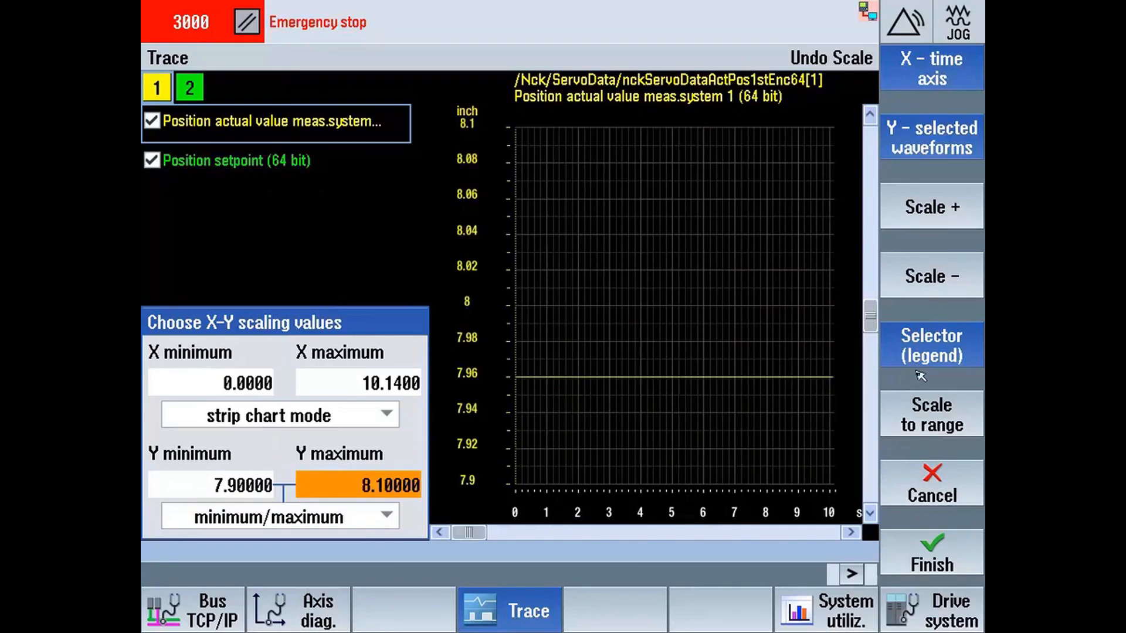
click(938, 536)
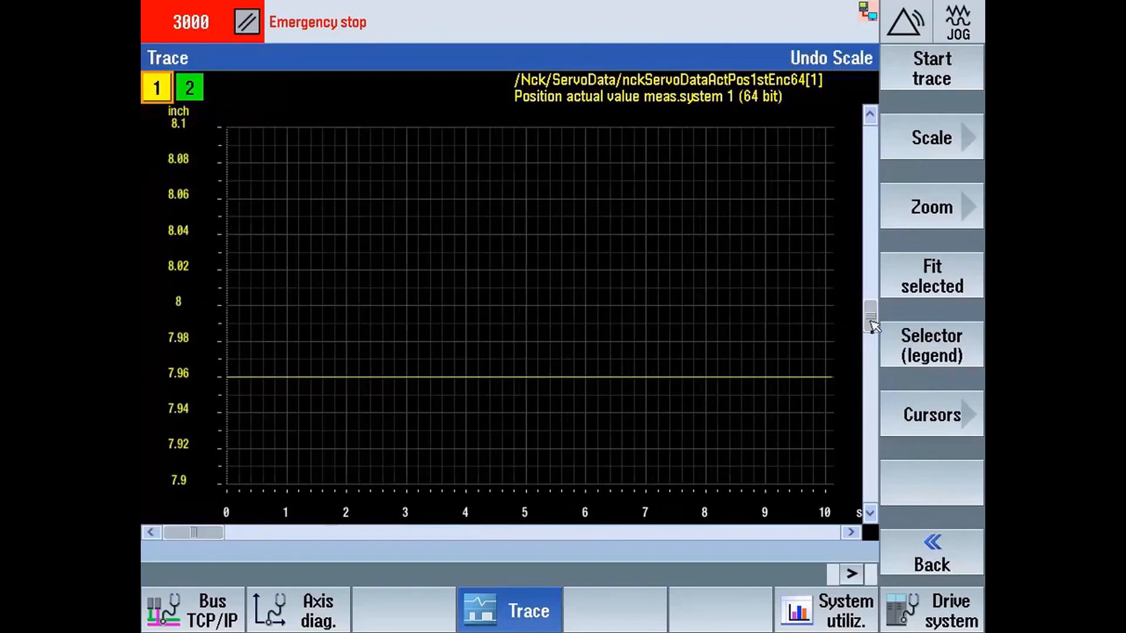
Step: Move the overlaid waveforms toward the middle of the graph and zoom in along the Y value axis
drag(869, 321, 870, 333)
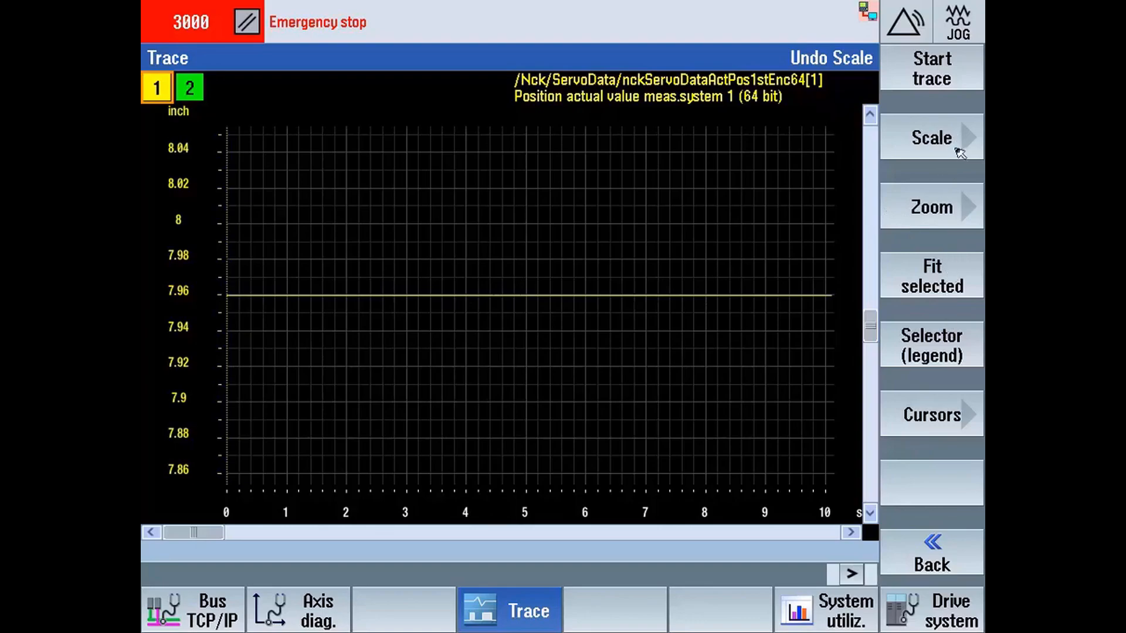
click(959, 206)
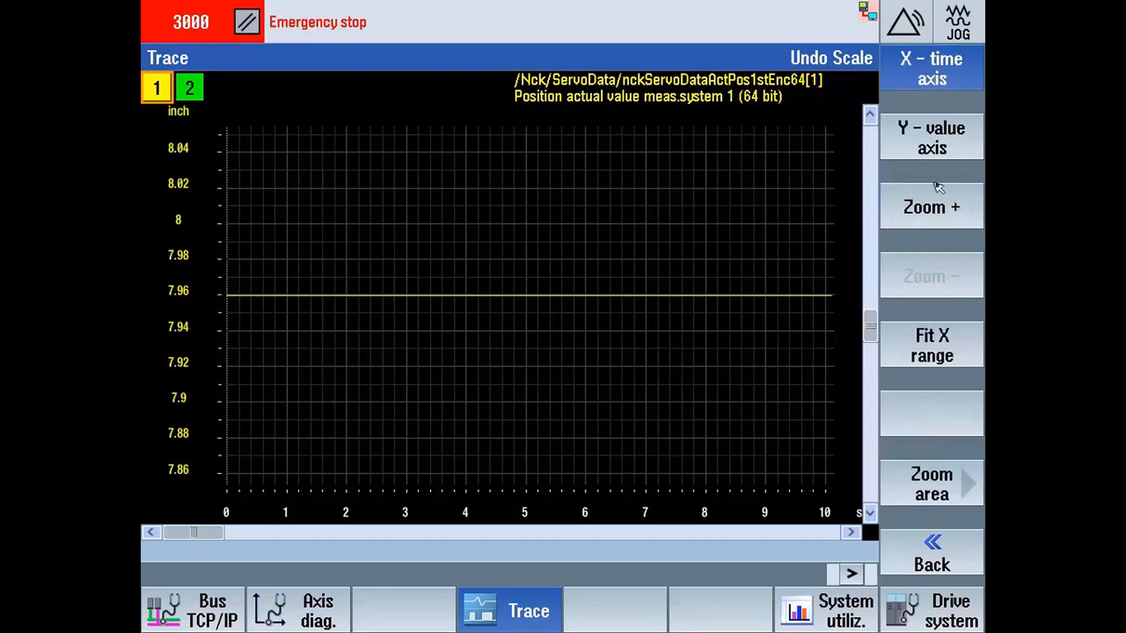
click(937, 148)
click(942, 66)
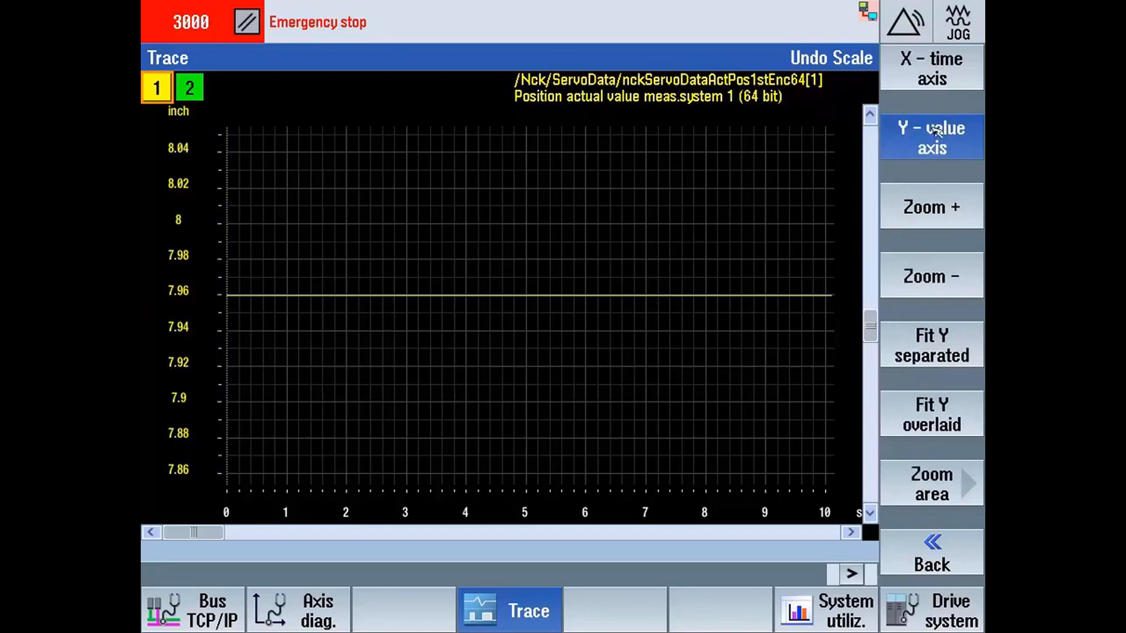
click(954, 212)
click(955, 213)
click(955, 214)
click(955, 214)
click(955, 213)
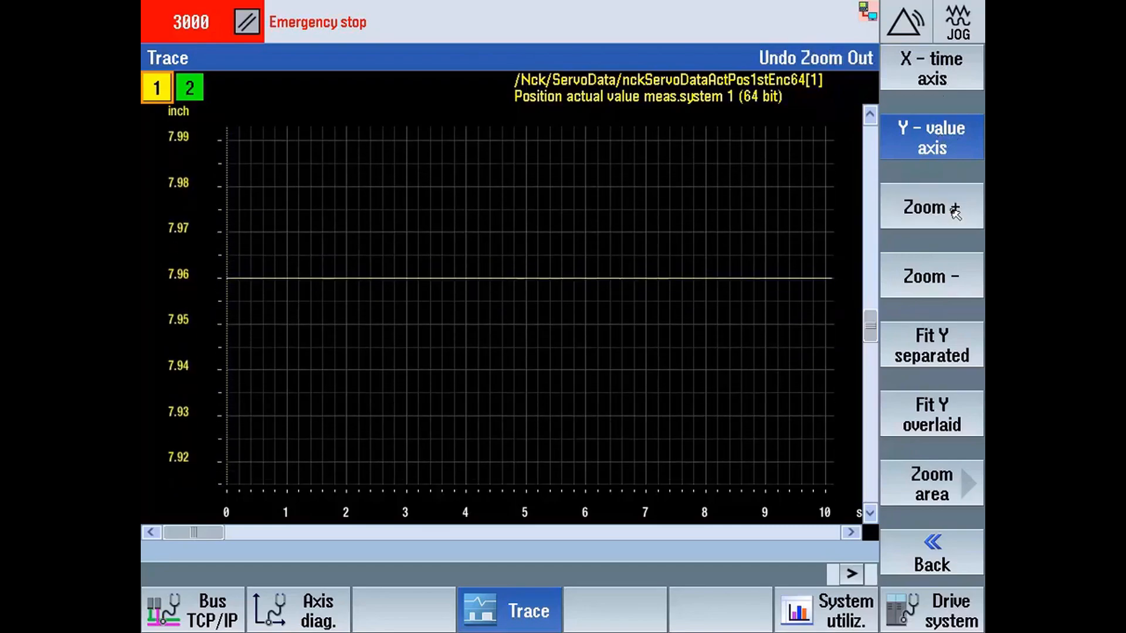
click(955, 213)
click(955, 213)
click(955, 214)
click(955, 214)
click(955, 213)
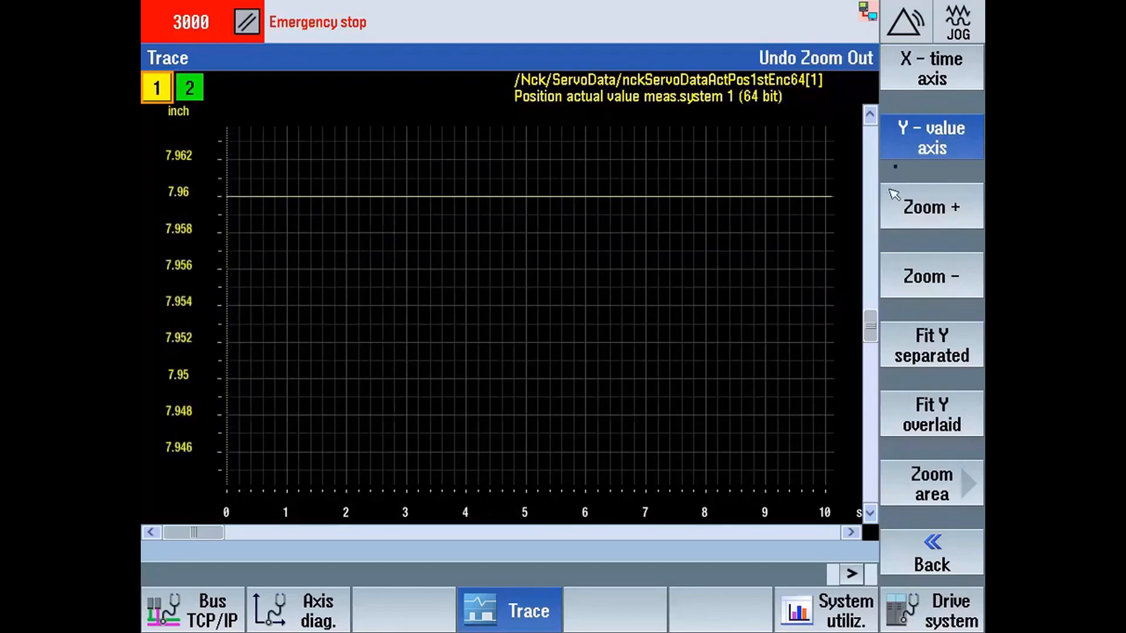
Step: Recentre the waveforms and magnify the Y value axis further, to a range of about 7.95999 to 7.96001 inches
click(872, 119)
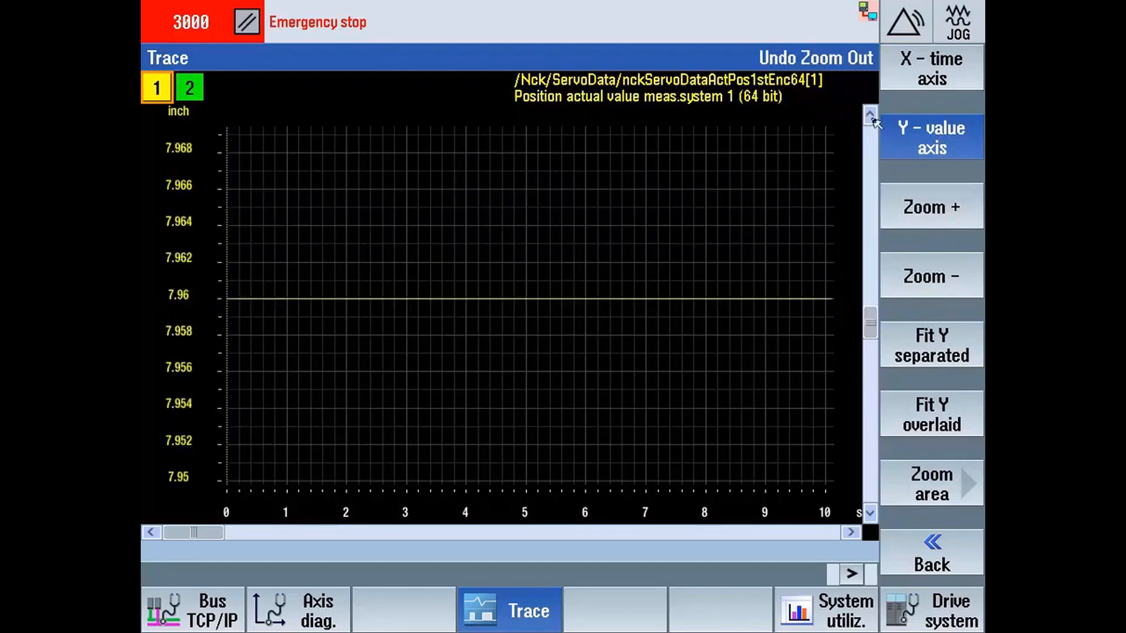
click(940, 210)
click(940, 210)
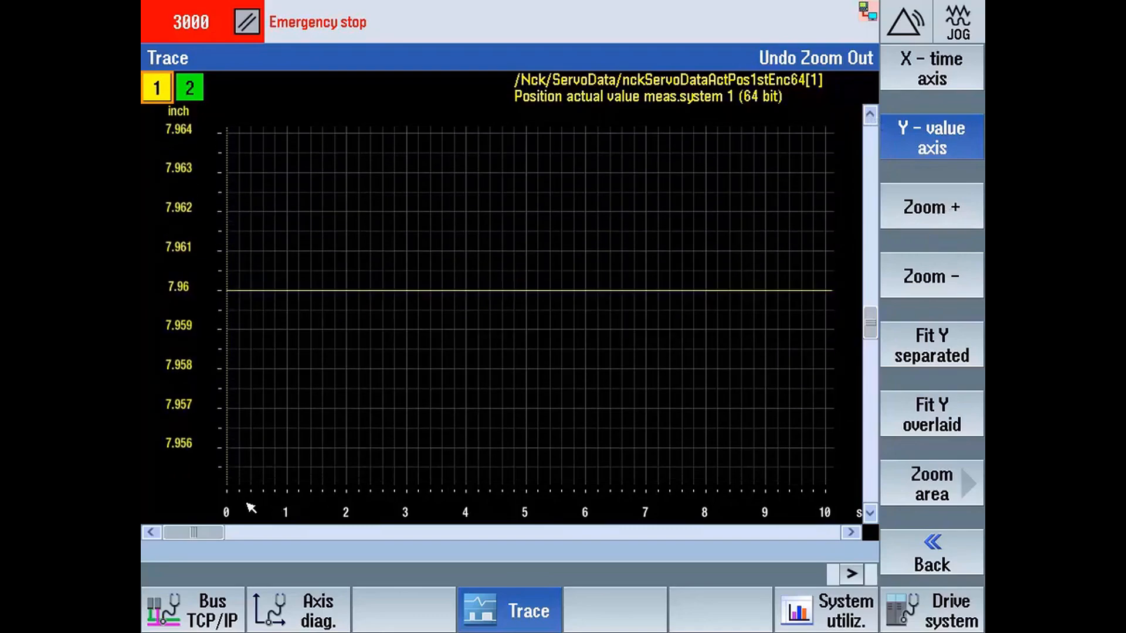
click(934, 209)
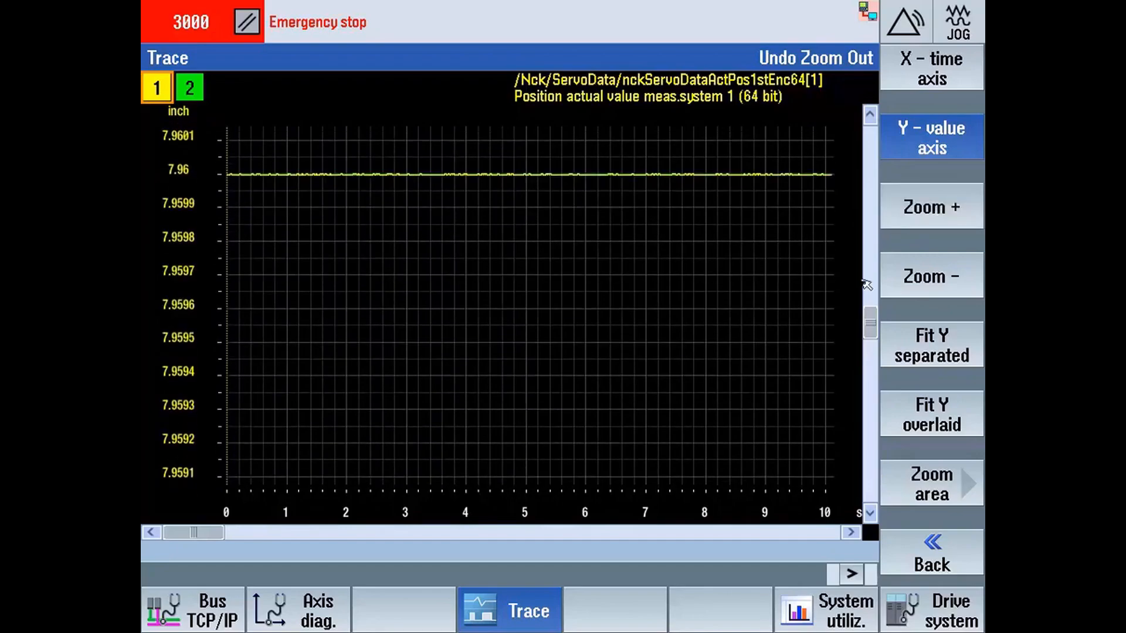
drag(871, 320, 875, 305)
click(920, 221)
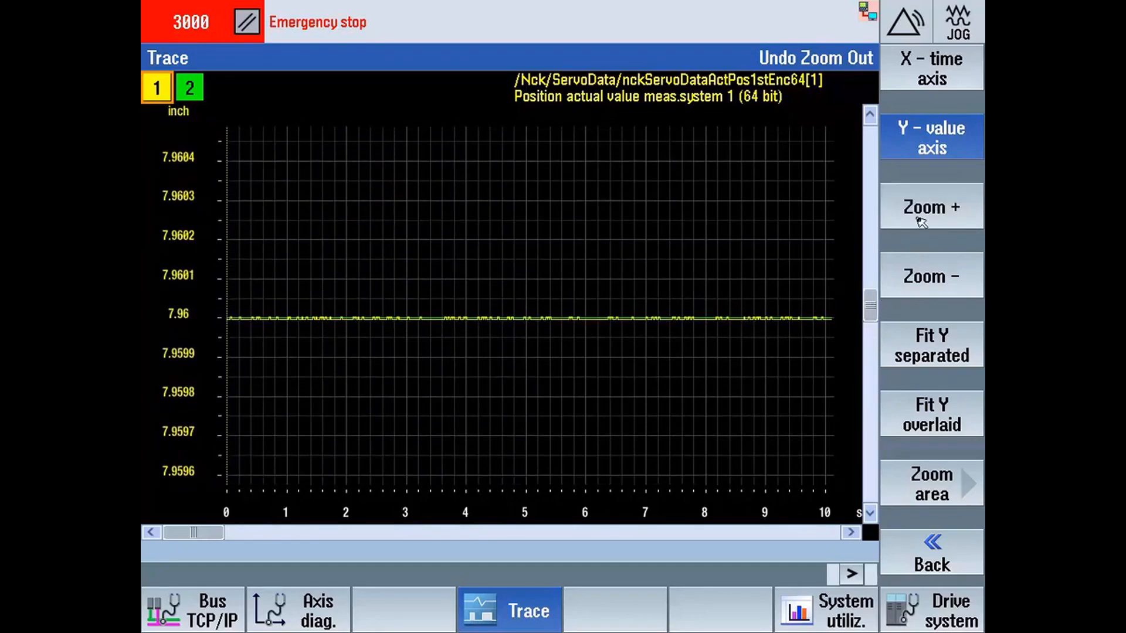
click(922, 222)
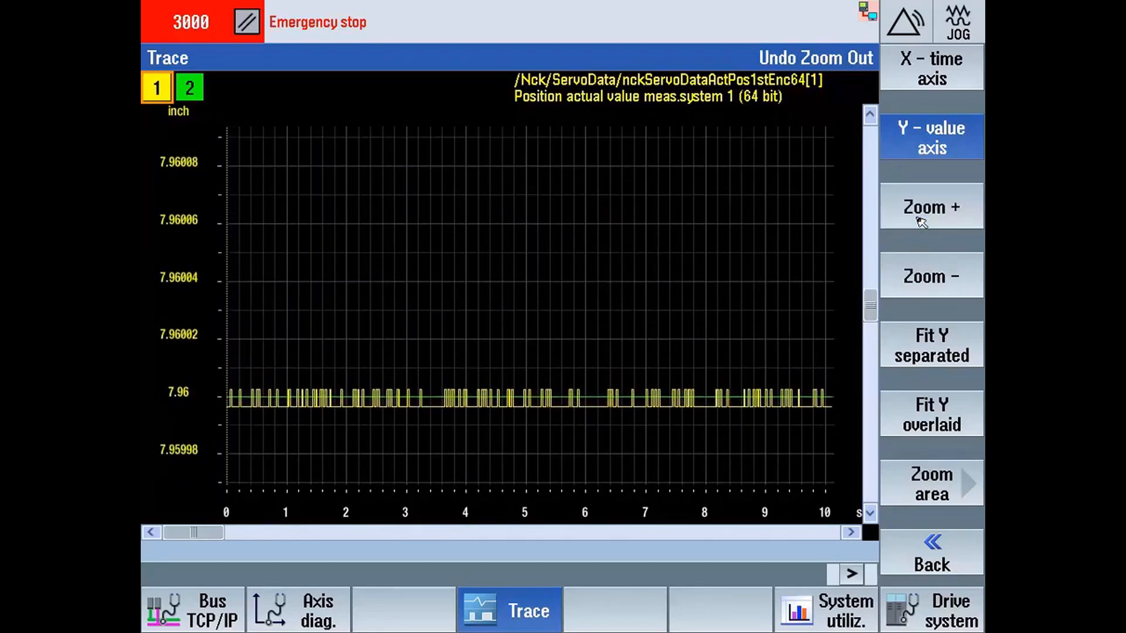
drag(873, 315, 874, 323)
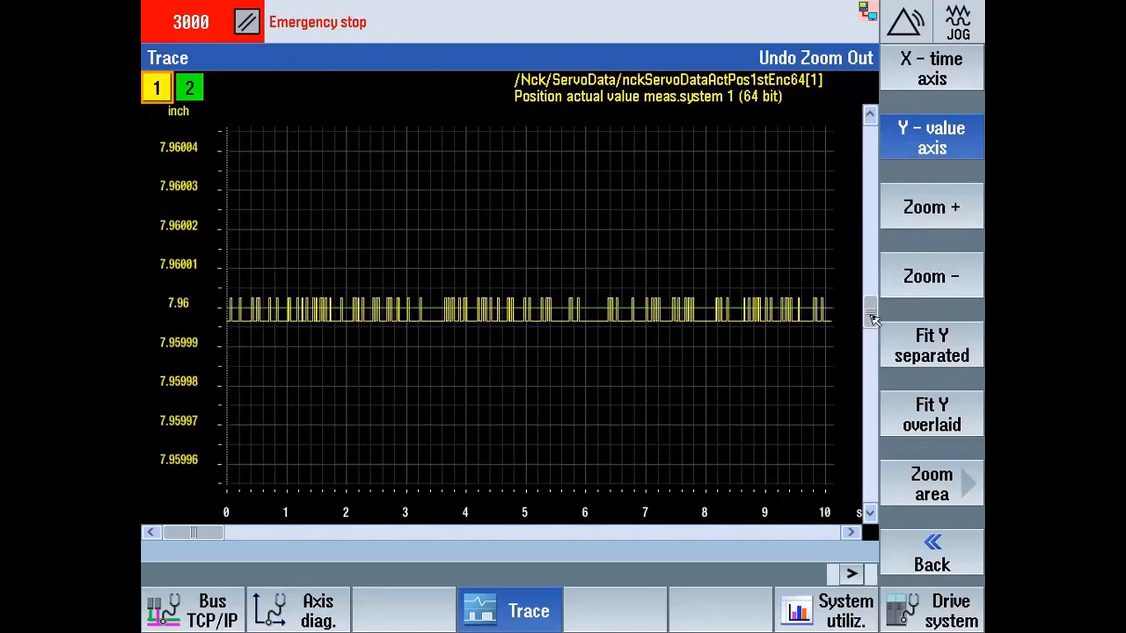
click(934, 229)
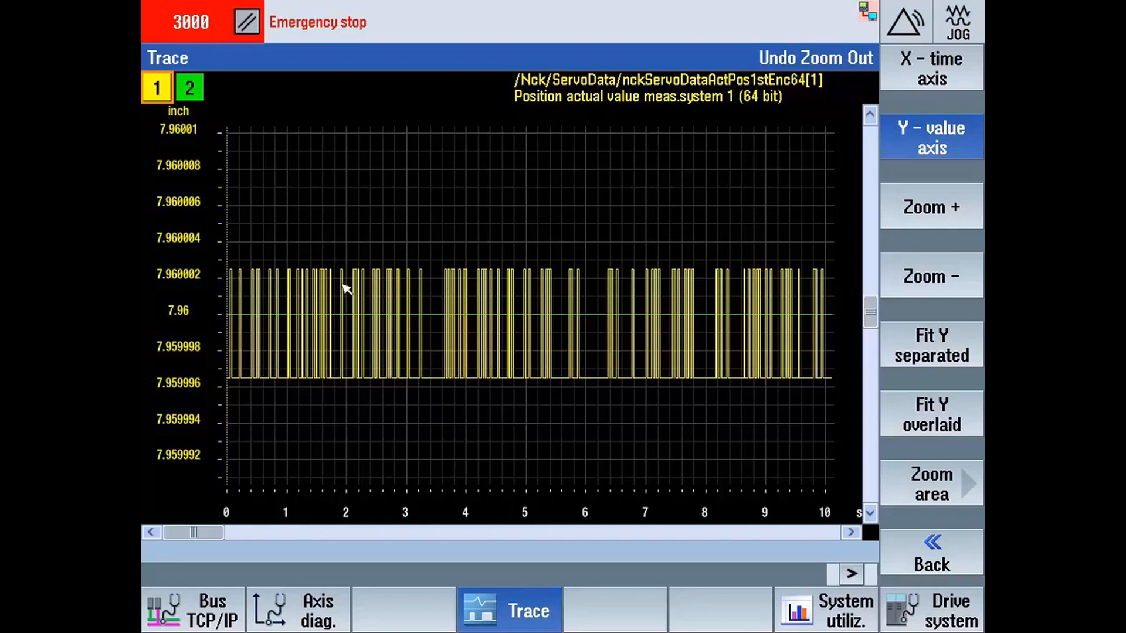
Step: Check that the actual position and position setpoint waveforms share the same Y axis range
click(195, 95)
click(165, 89)
click(193, 93)
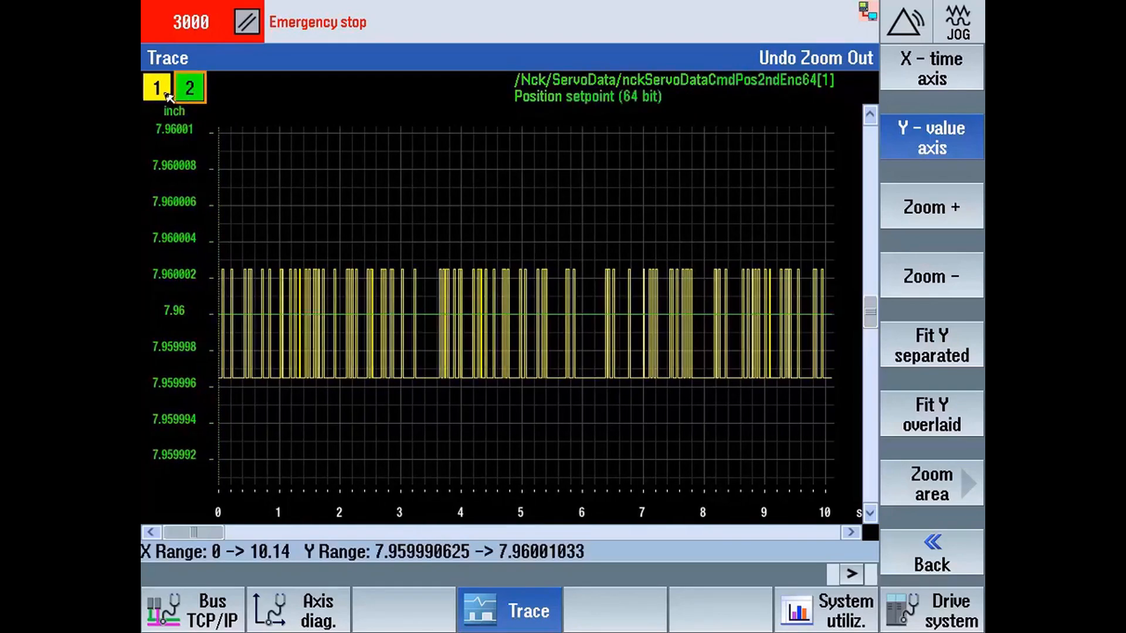
click(164, 92)
click(186, 93)
Step: Place cursor A on the actual position waveform, snapped to the curve, and move it along to 0.080 s
click(918, 556)
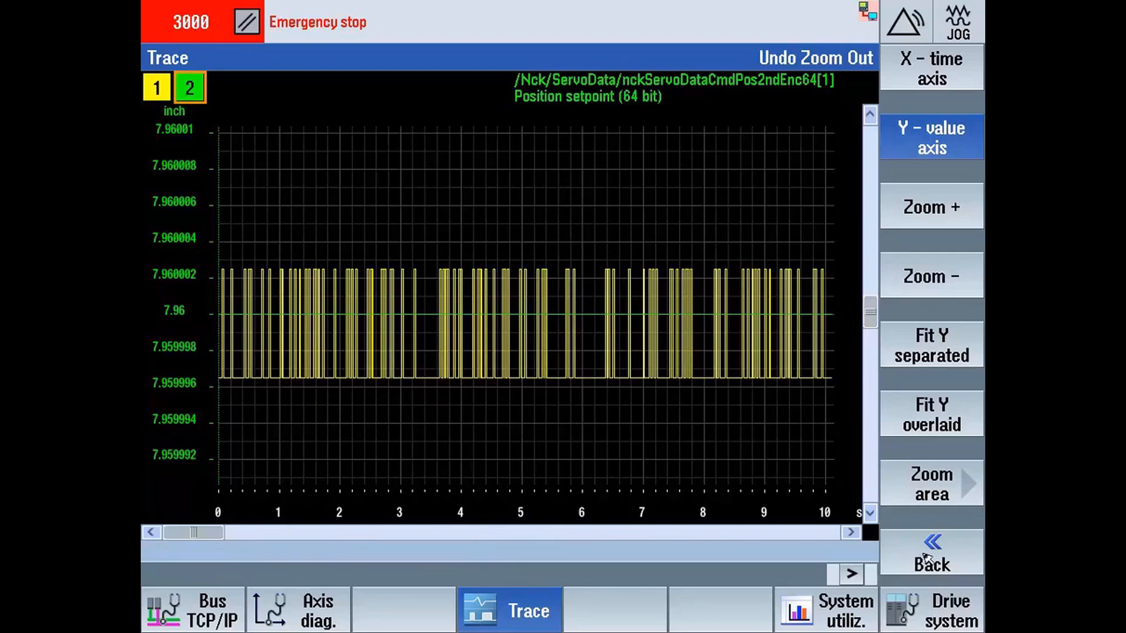
click(926, 557)
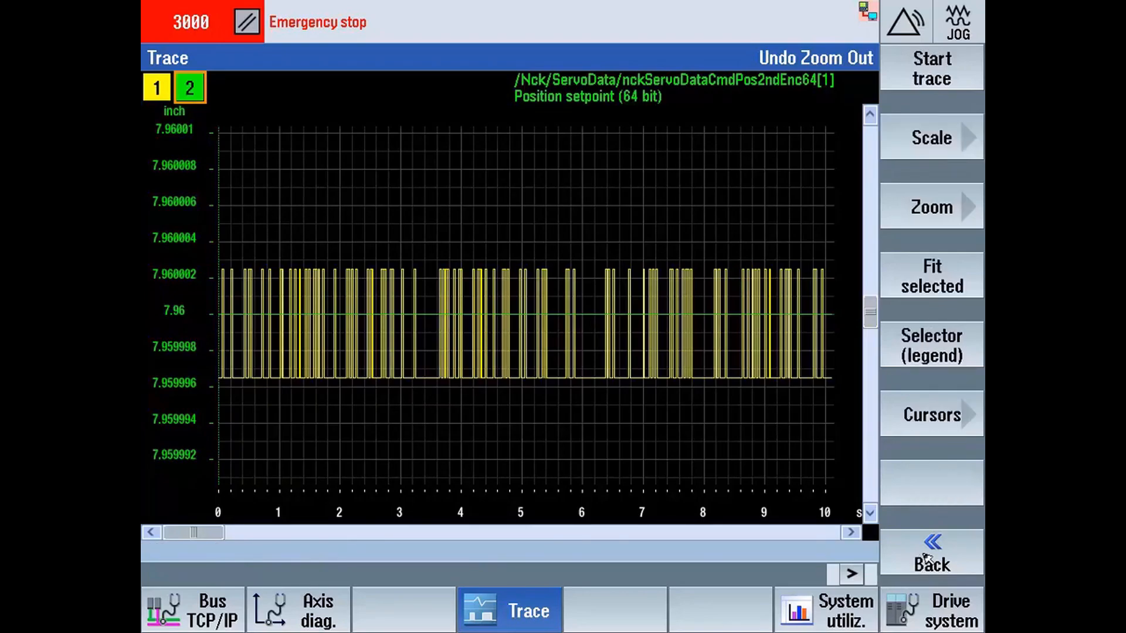
click(925, 418)
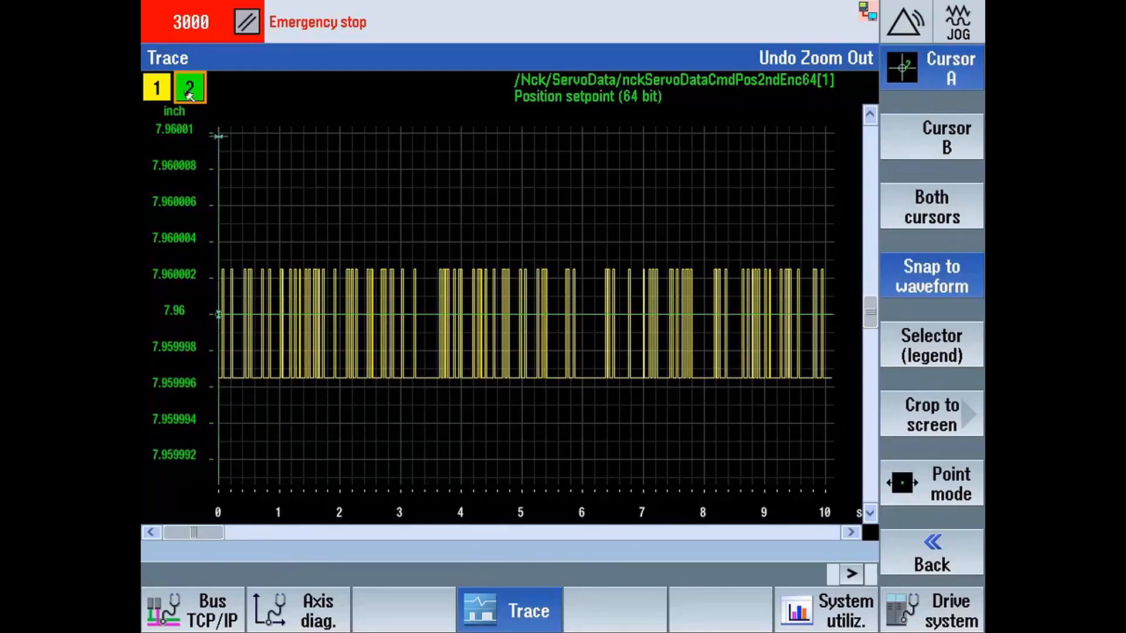
click(159, 90)
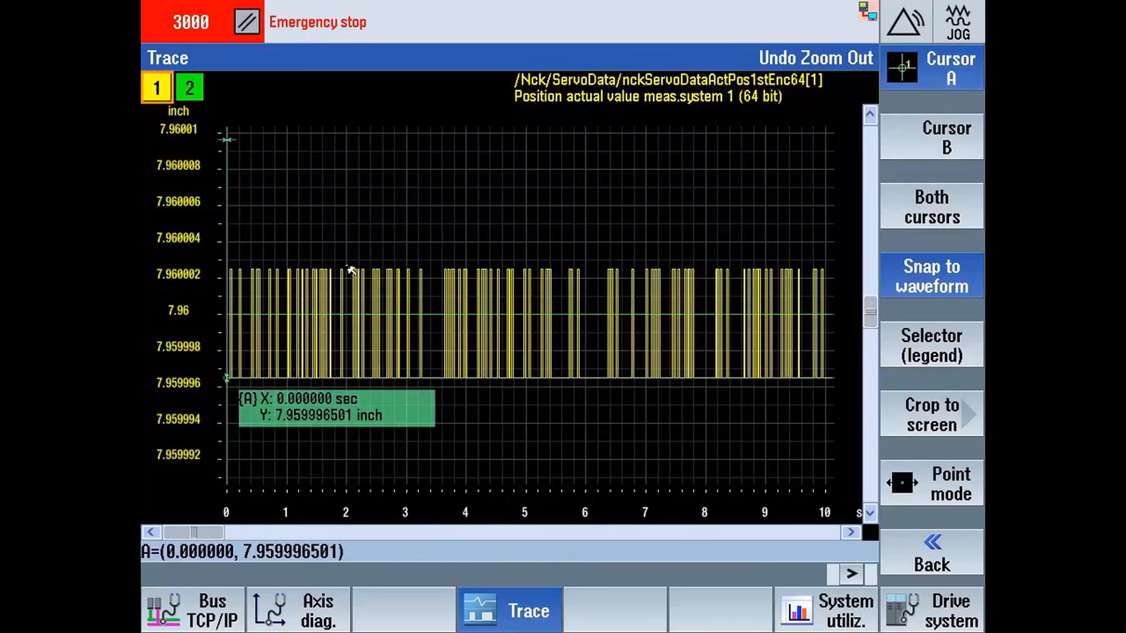
key(Right)
key(Right)
key(Right)
key(Right)
key(Right)
key(Right)
key(Right)
key(Right)
key(Right)
key(Right)
key(Right)
key(Right)
key(Right)
key(Right)
key(Right)
key(Right)
key(Right)
key(Right)
key(Right)
key(Right)
key(Right)
key(Right)
key(Right)
key(Right)
key(Right)
key(Right)
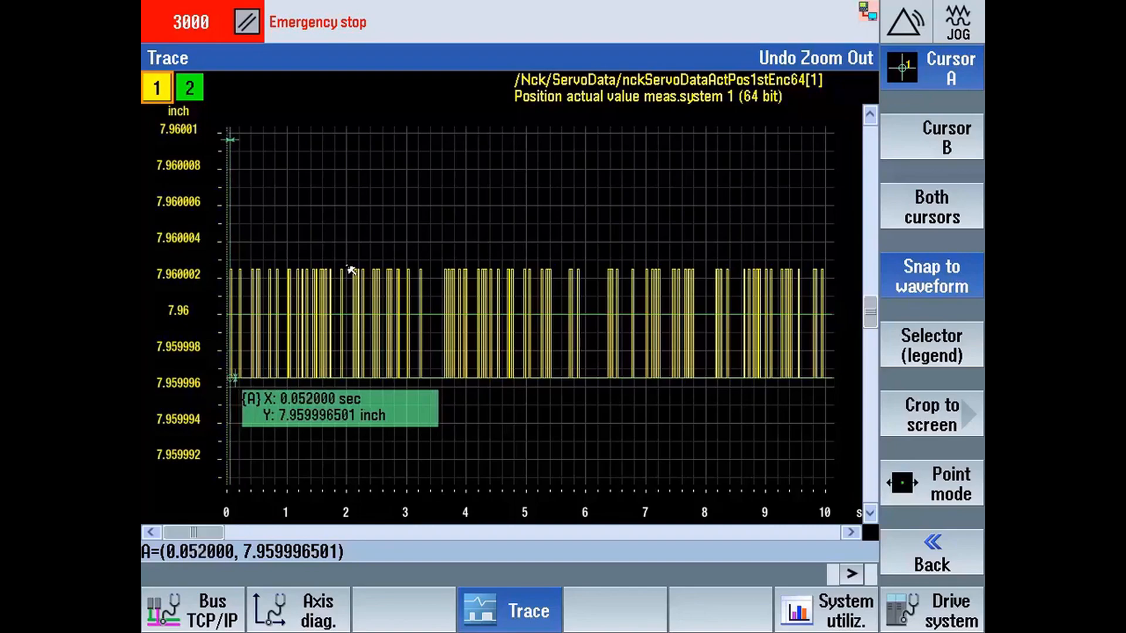
key(Right)
key(Right)
key(Right)
key(Right)
key(Right)
key(Right)
key(Right)
key(Right)
key(Right)
key(Right)
key(Right)
key(Right)
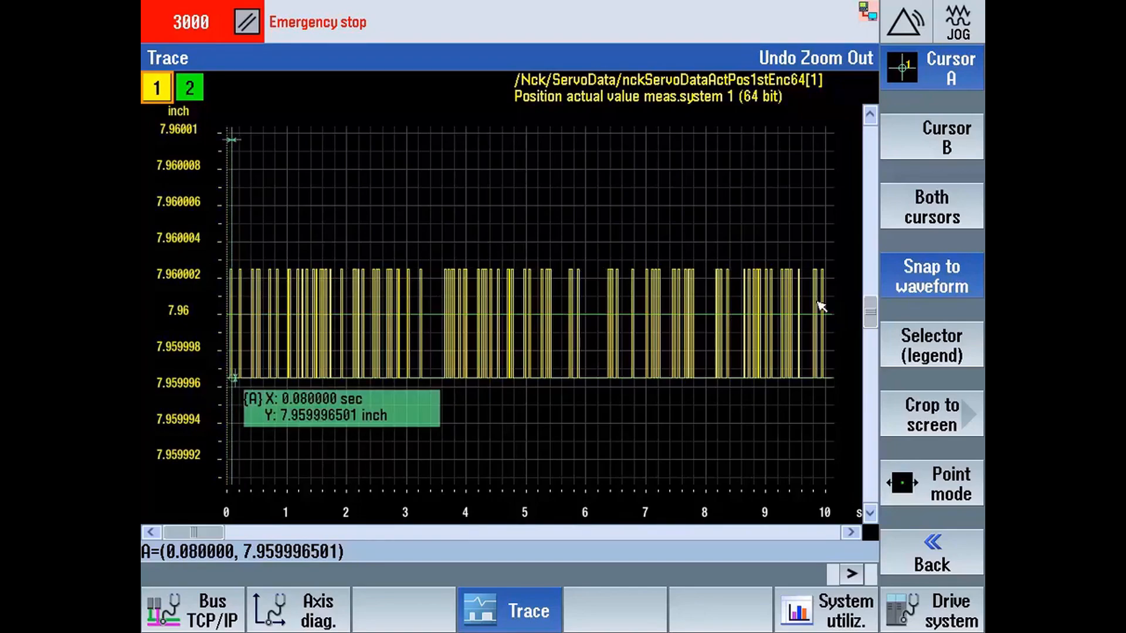
Step: Scale the X time axis to a maximum of 0.5 s, keeping the current Y range
click(954, 563)
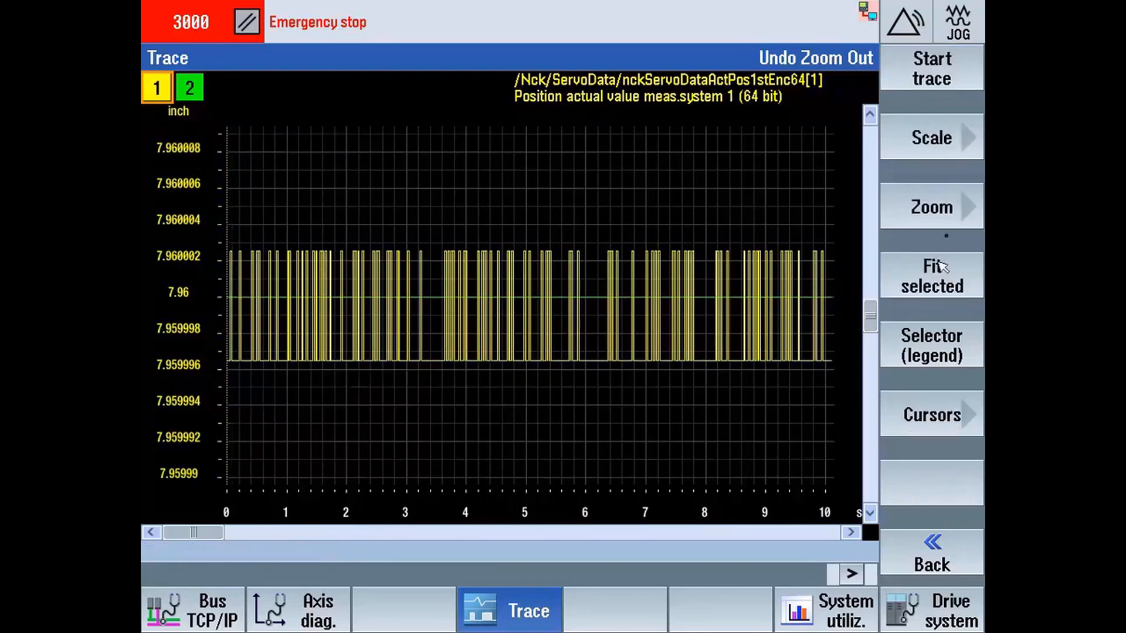
click(945, 140)
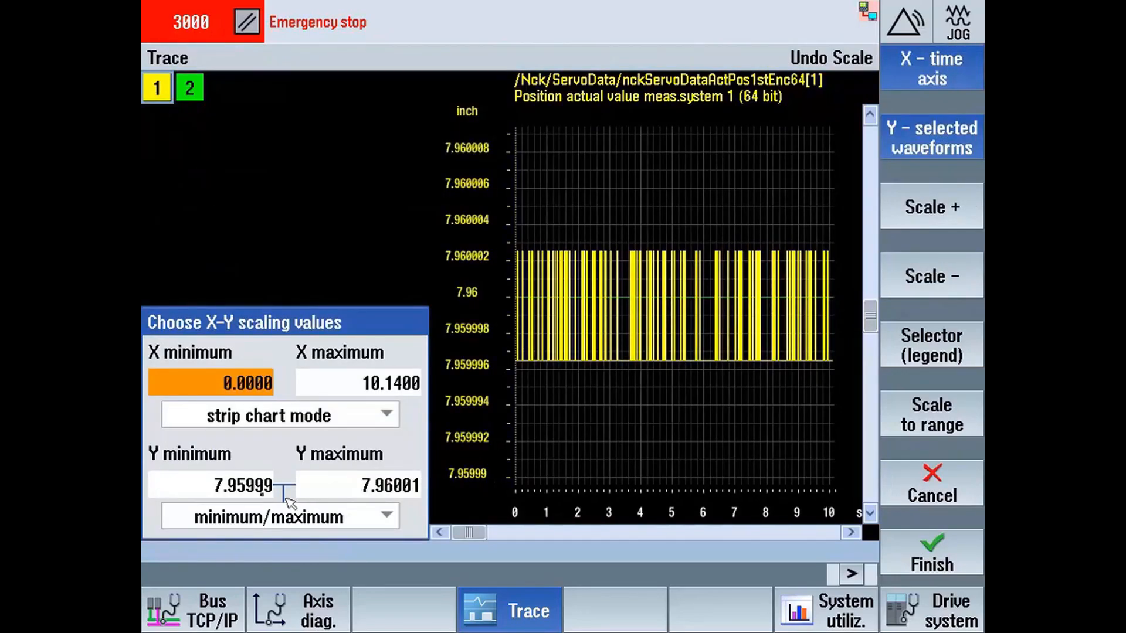
key(Tab)
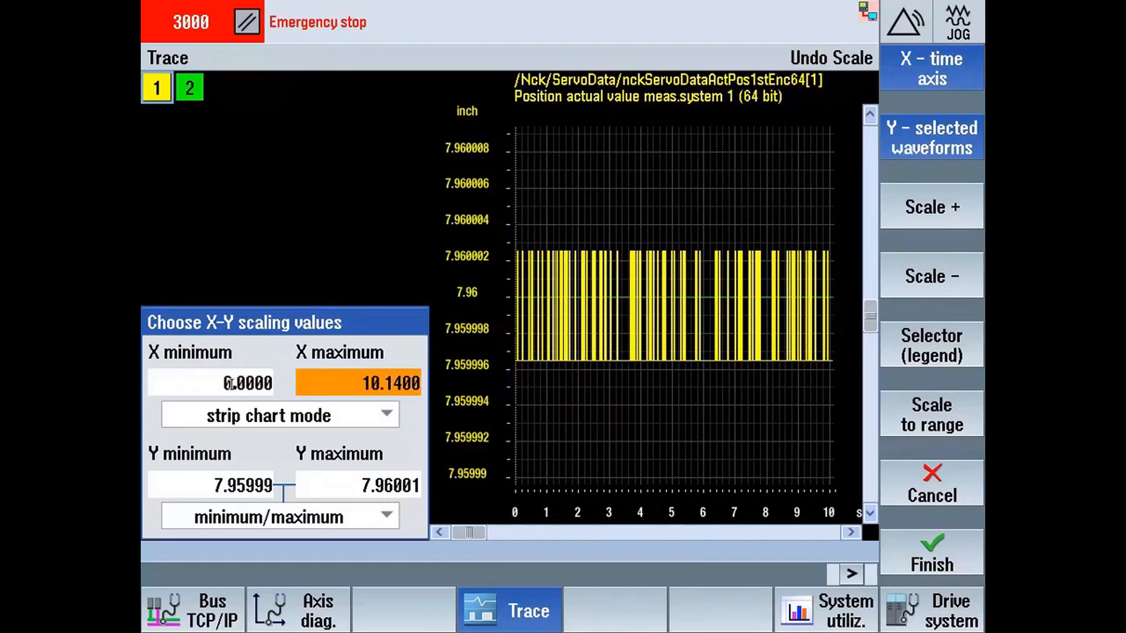
text(0.5)
key(Return)
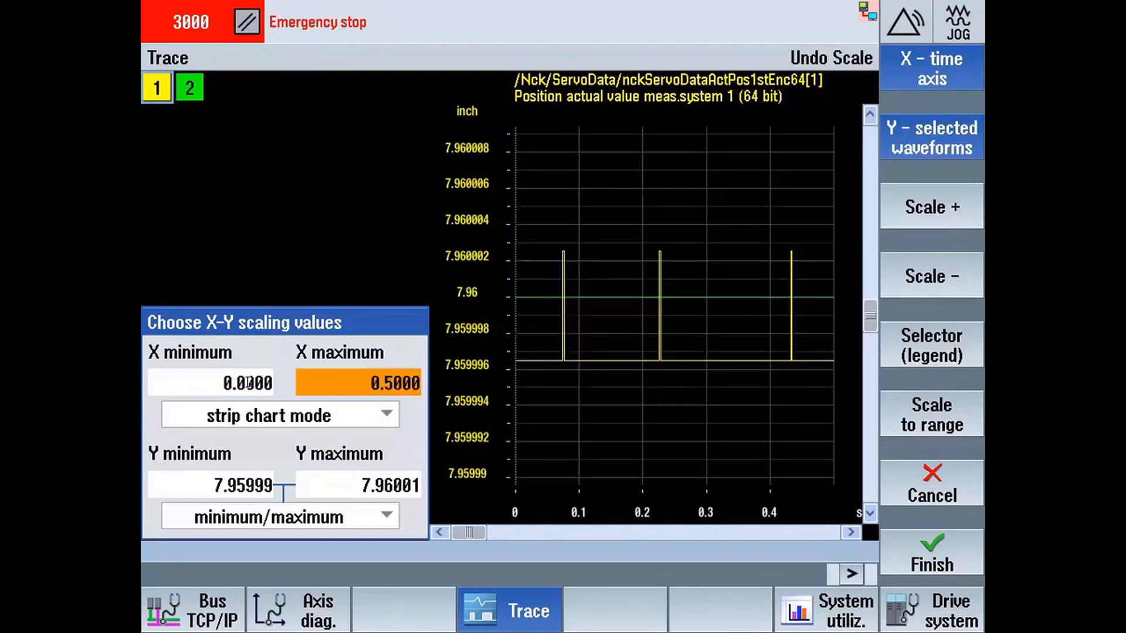
click(933, 553)
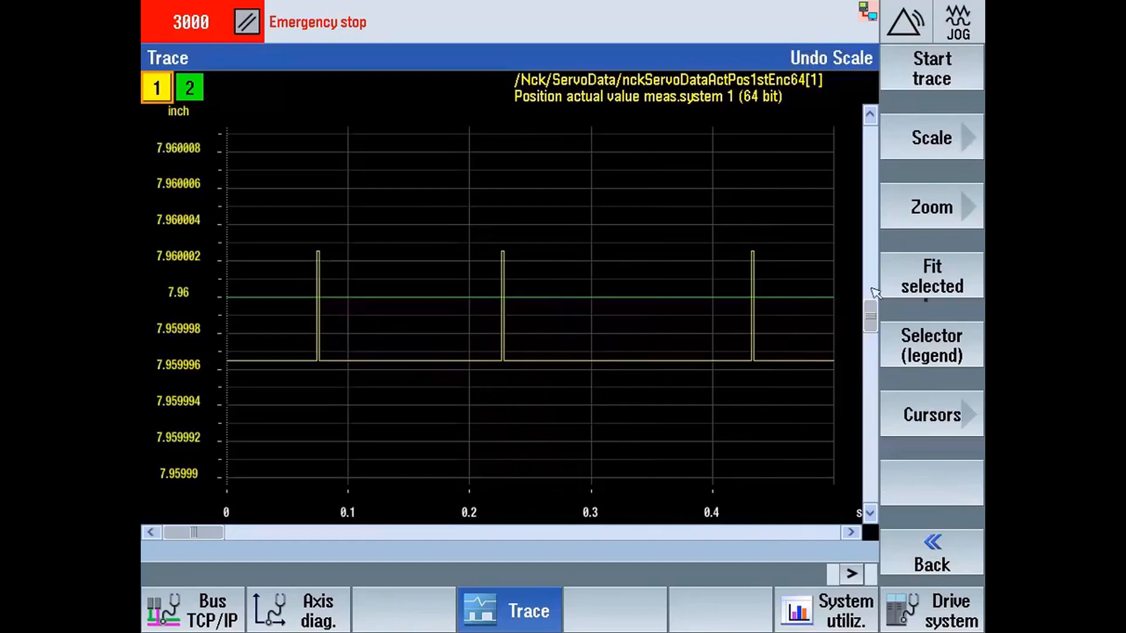
Step: Step cursor A back and forth across the first spike of the actual position, leaving it on the peak at 0.074 s
click(966, 418)
key(Left)
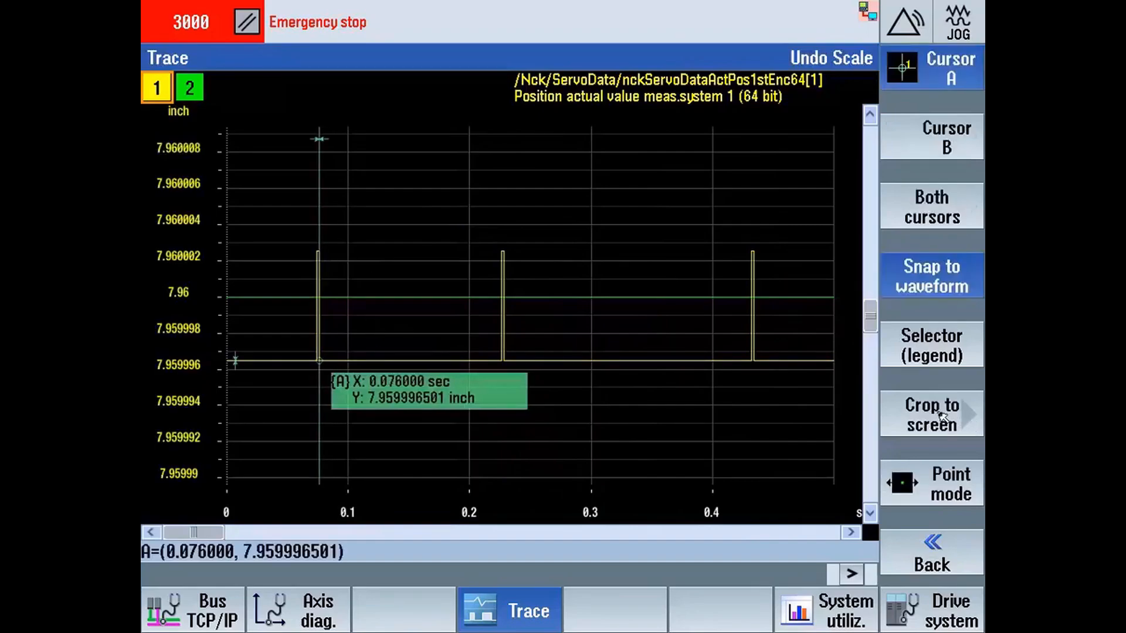
key(Left)
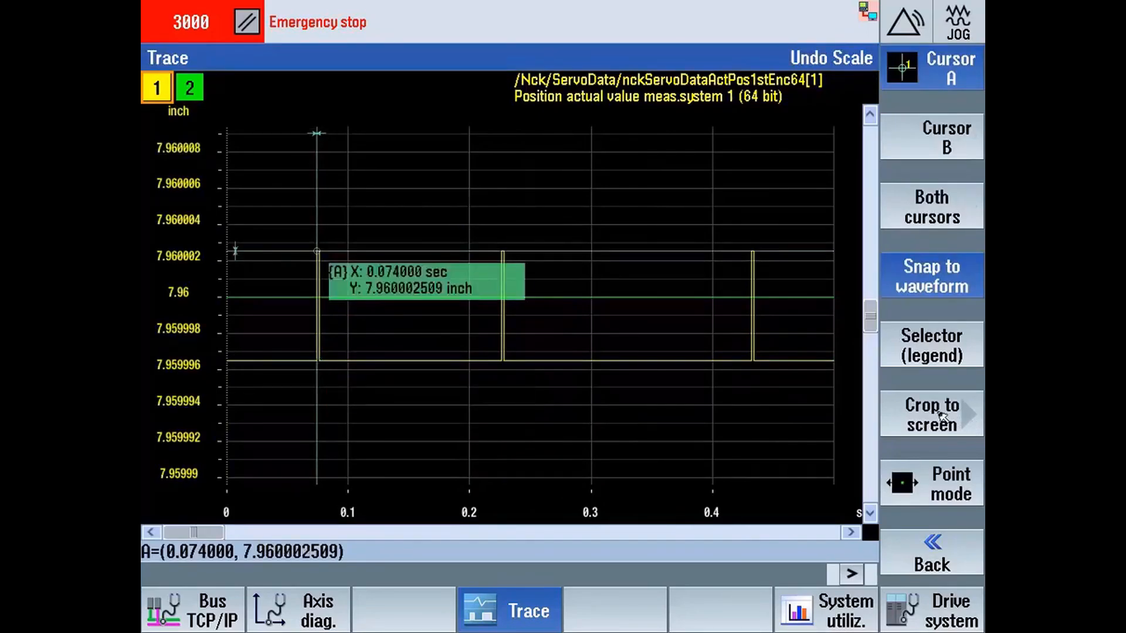
key(Right)
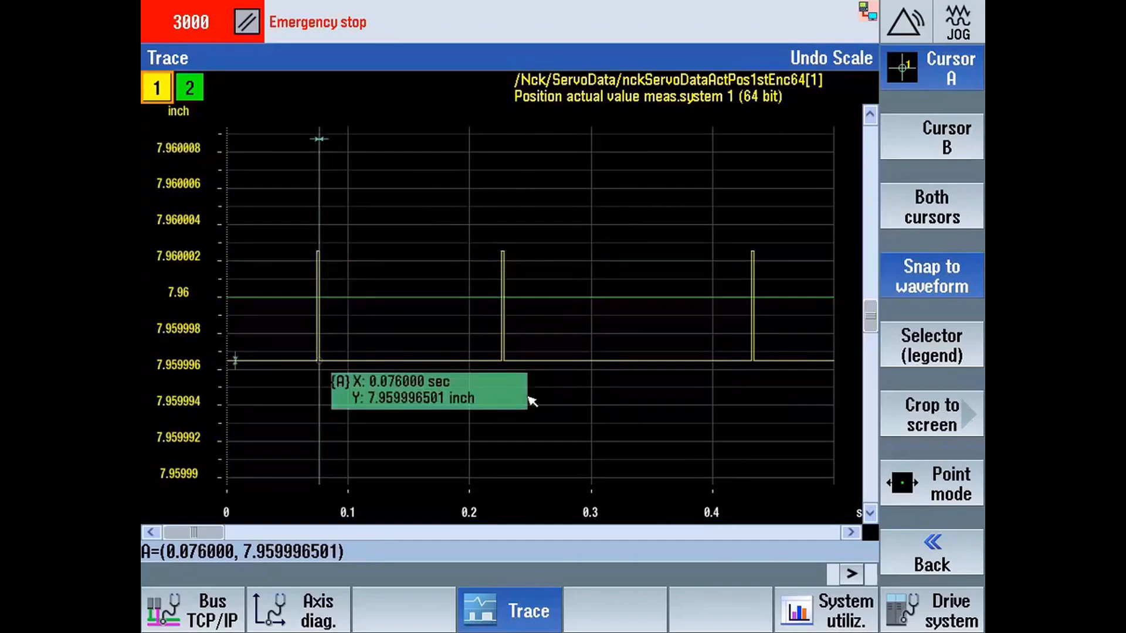
key(Left)
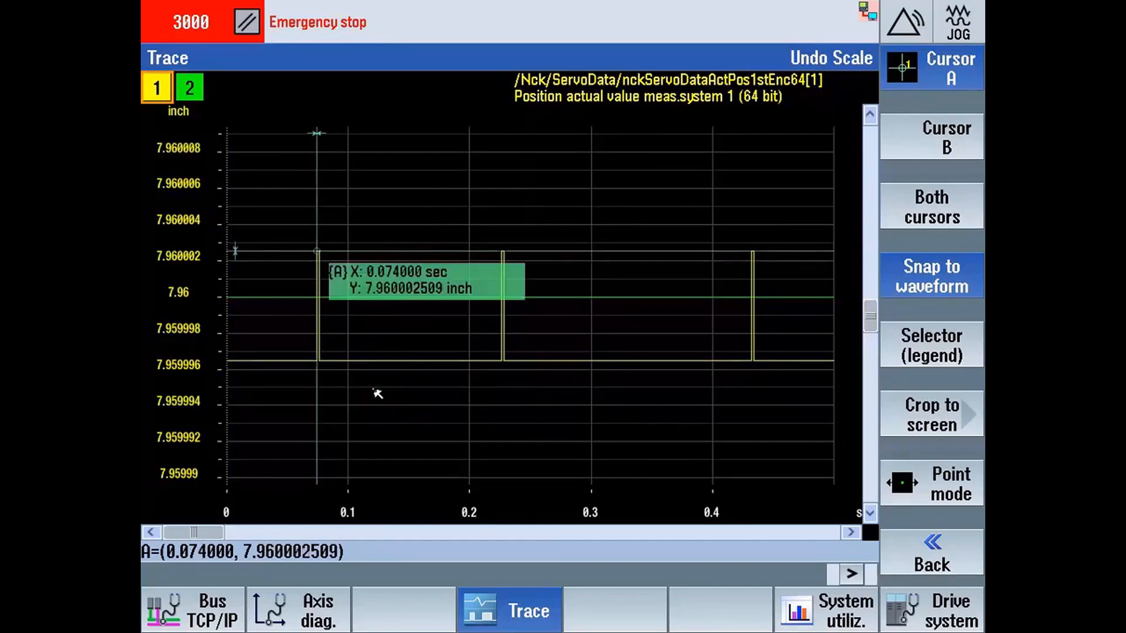
key(Right)
key(Left)
key(Right)
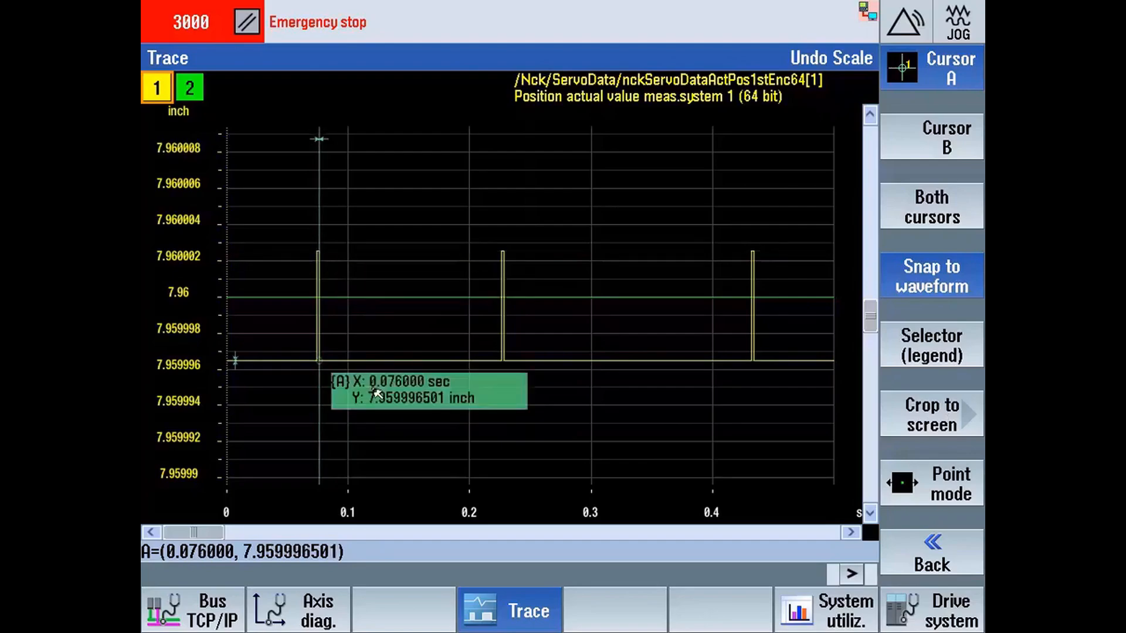
key(Left)
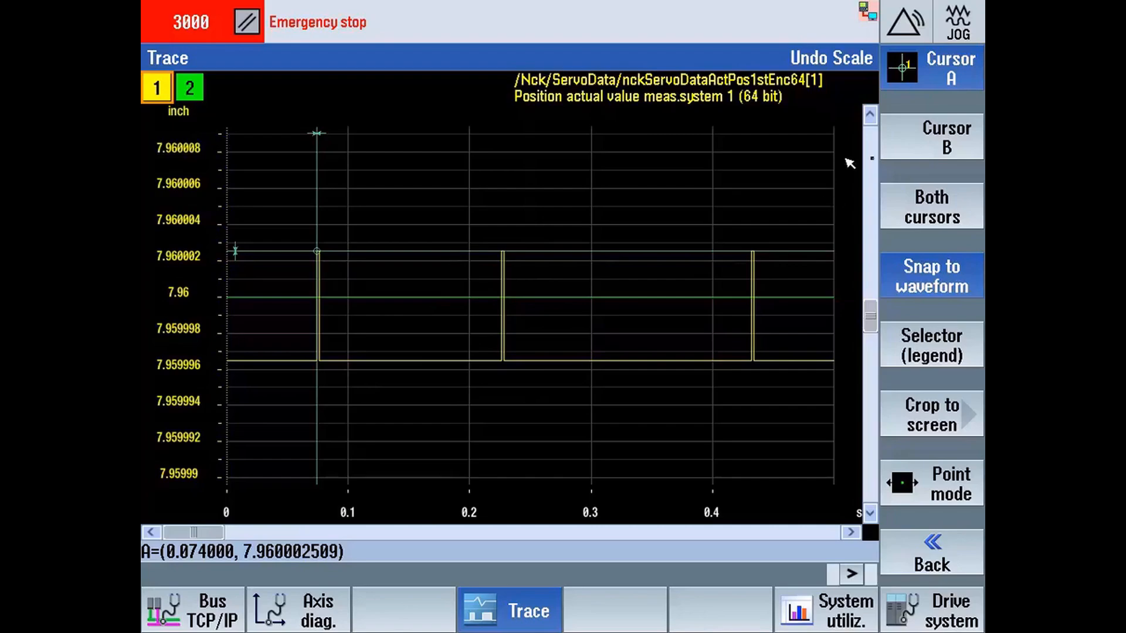
Step: Place cursor B on the actual position waveform and move it to the base of the first spike at 0.076 s
click(931, 152)
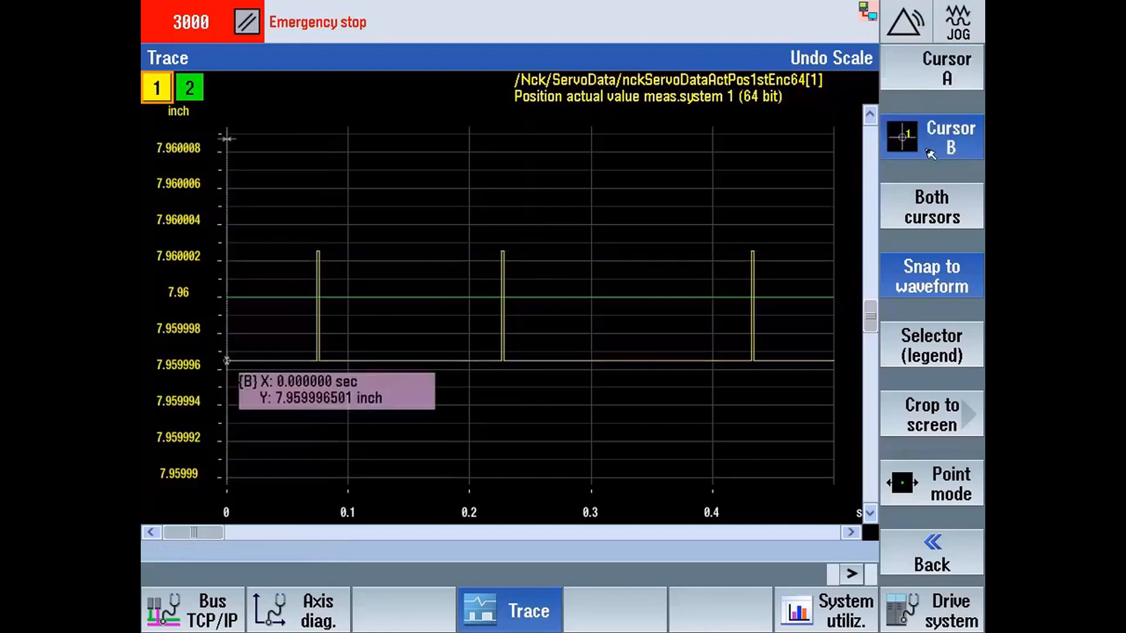
key(Right)
key(Right)
key(Right)
key(Right)
key(Right)
key(Right)
key(Right)
key(Right)
key(Right)
key(Right)
key(Right)
key(Right)
key(Right)
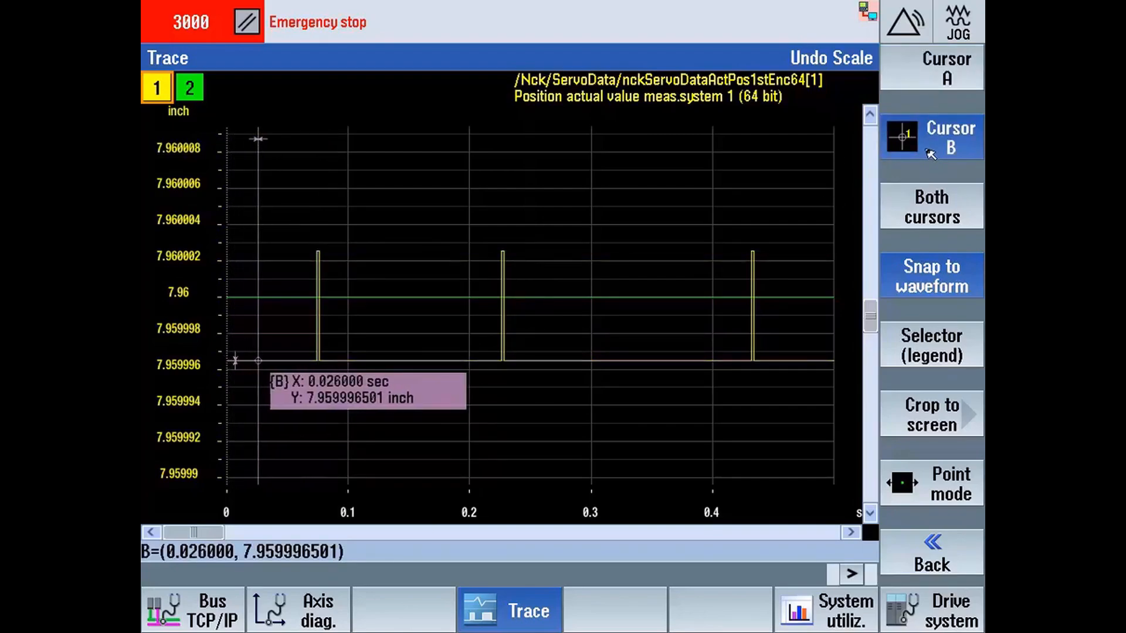
key(Right)
key(Right)
key(Right)
key(Right)
key(Right)
key(Right)
key(Right)
key(Right)
key(Right)
key(Right)
key(Right)
key(Right)
key(Right)
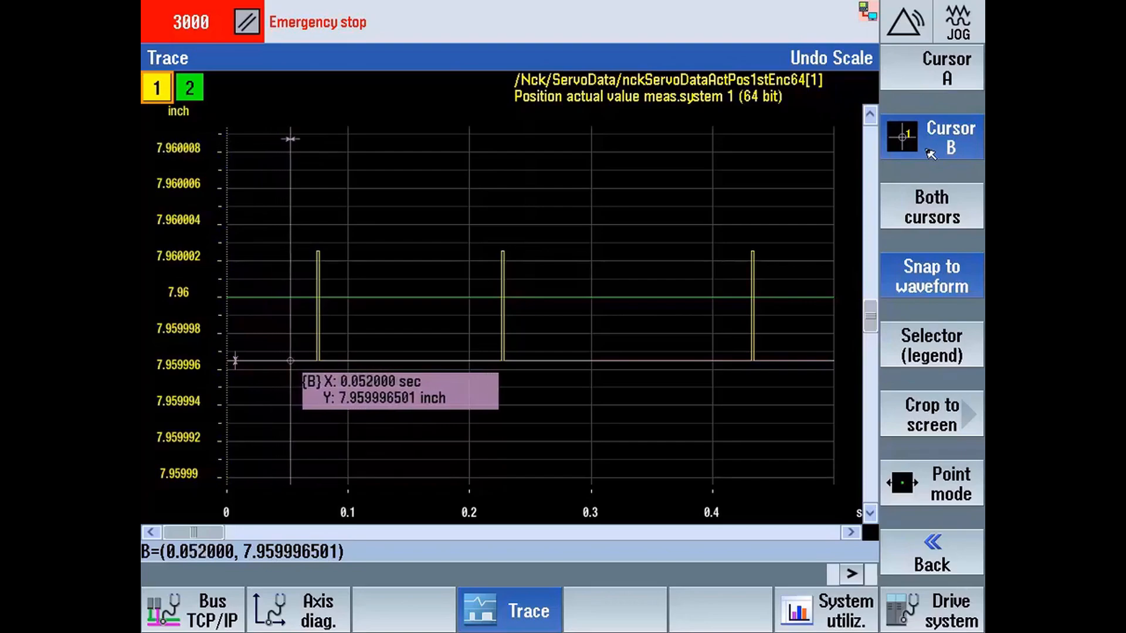
key(Right)
key(Right)
key(Right)
key(Right)
key(Right)
key(Right)
key(Right)
key(Right)
key(Right)
key(Right)
key(Right)
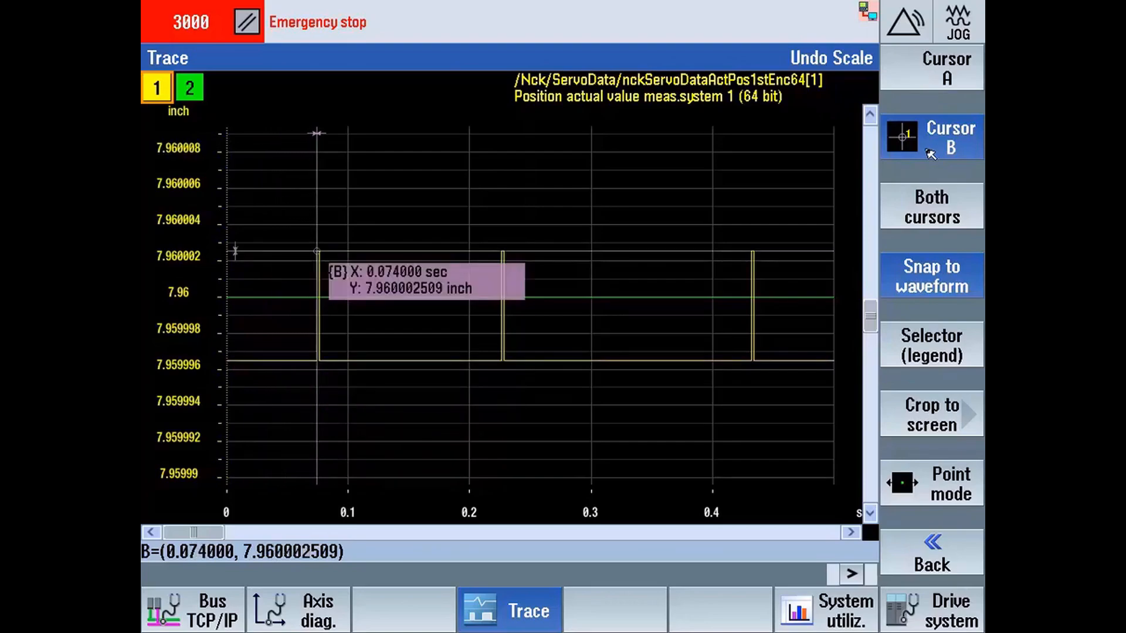
key(Right)
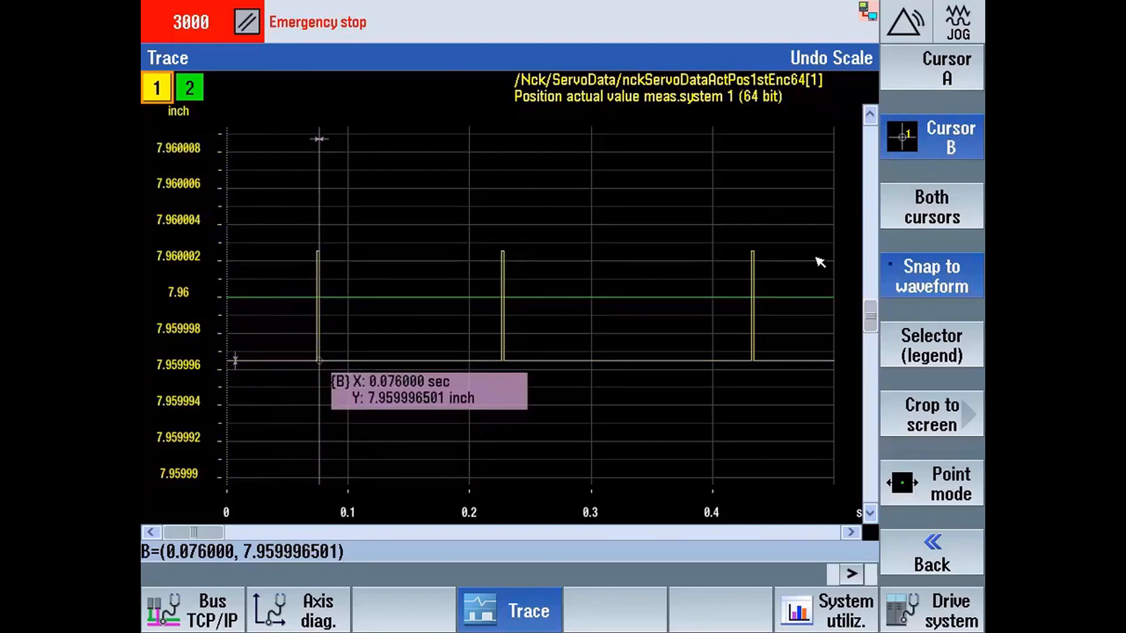
Step: Show both cursors together and compare the readings of A and B, including the time and position difference between them
click(959, 204)
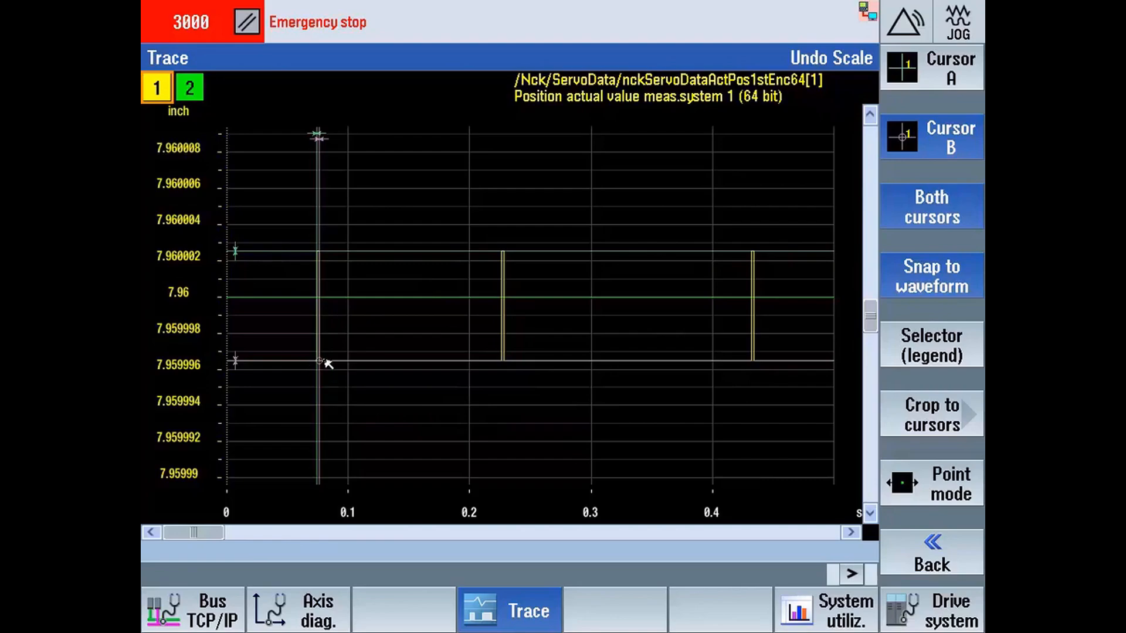
click(911, 83)
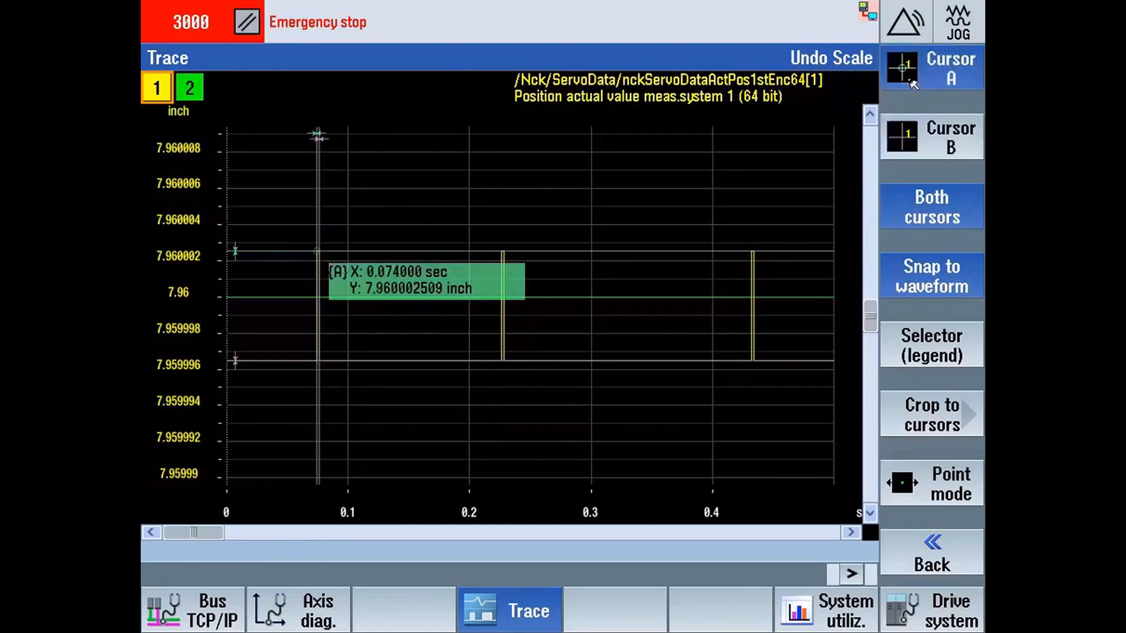
click(933, 126)
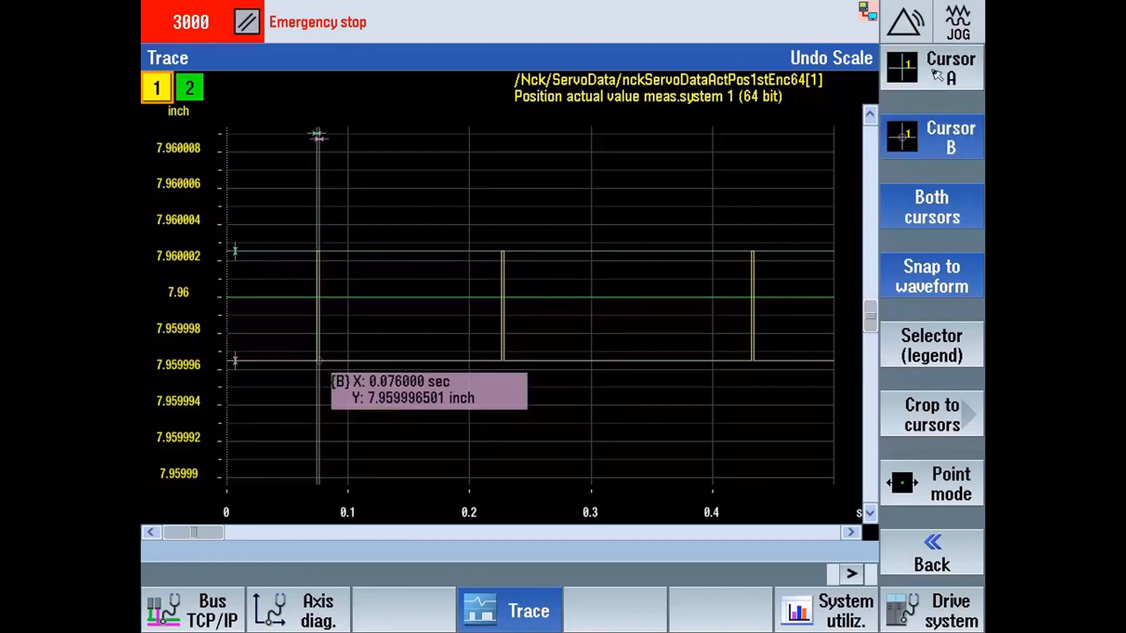
click(936, 79)
click(935, 125)
click(934, 82)
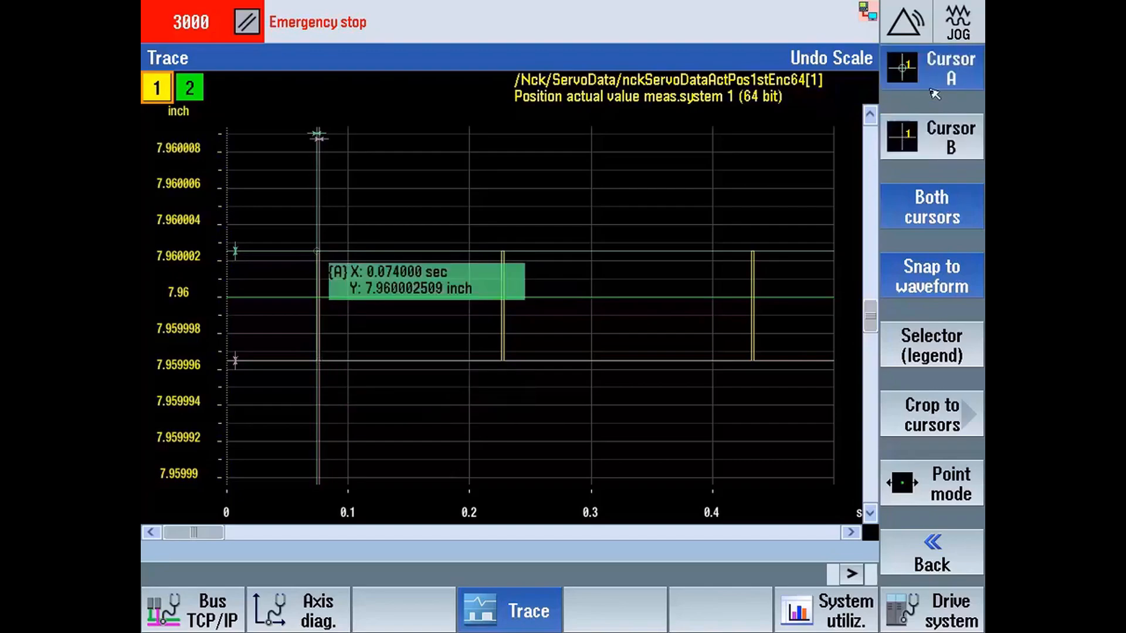
click(935, 151)
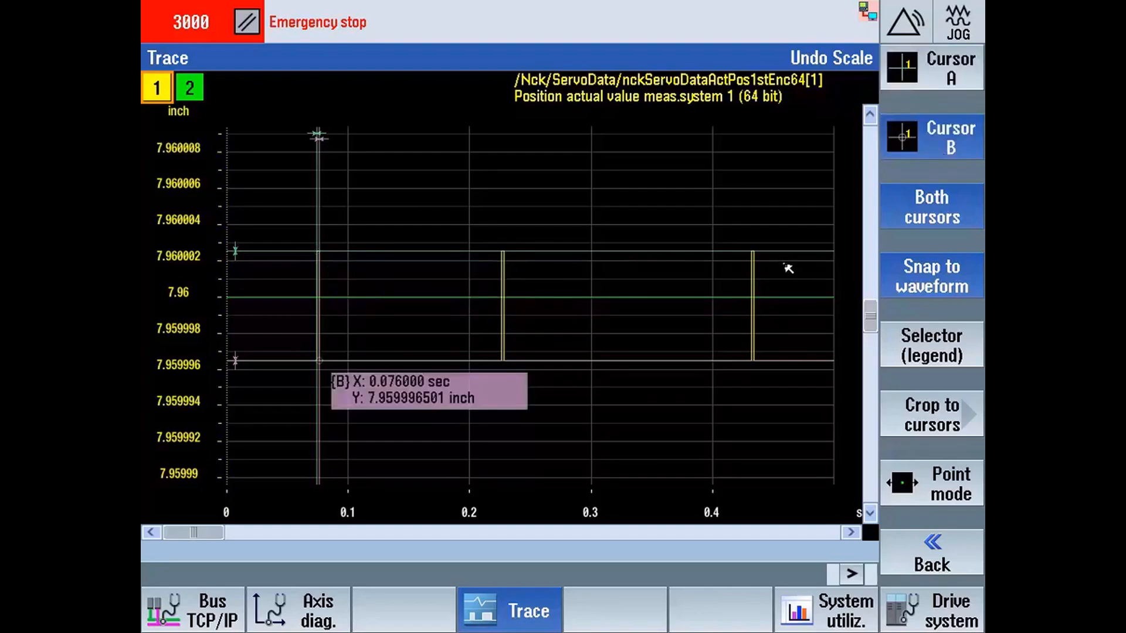
key(Left)
key(Right)
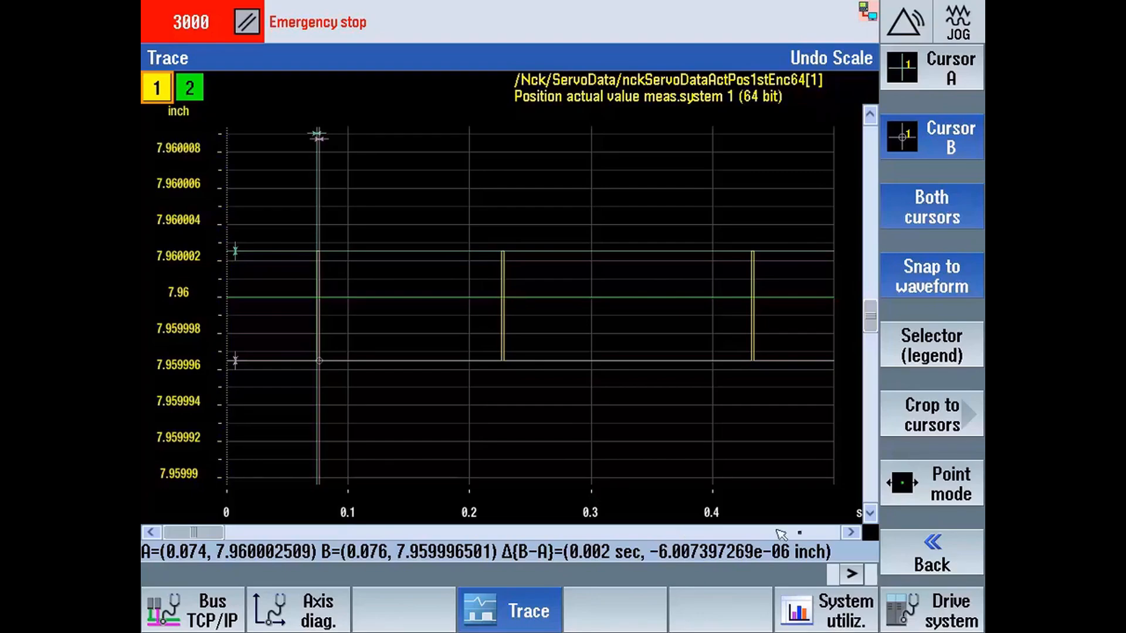
Step: Return to the trace variable list and browse variables to insert, using All (no filter) and an empty search
click(905, 551)
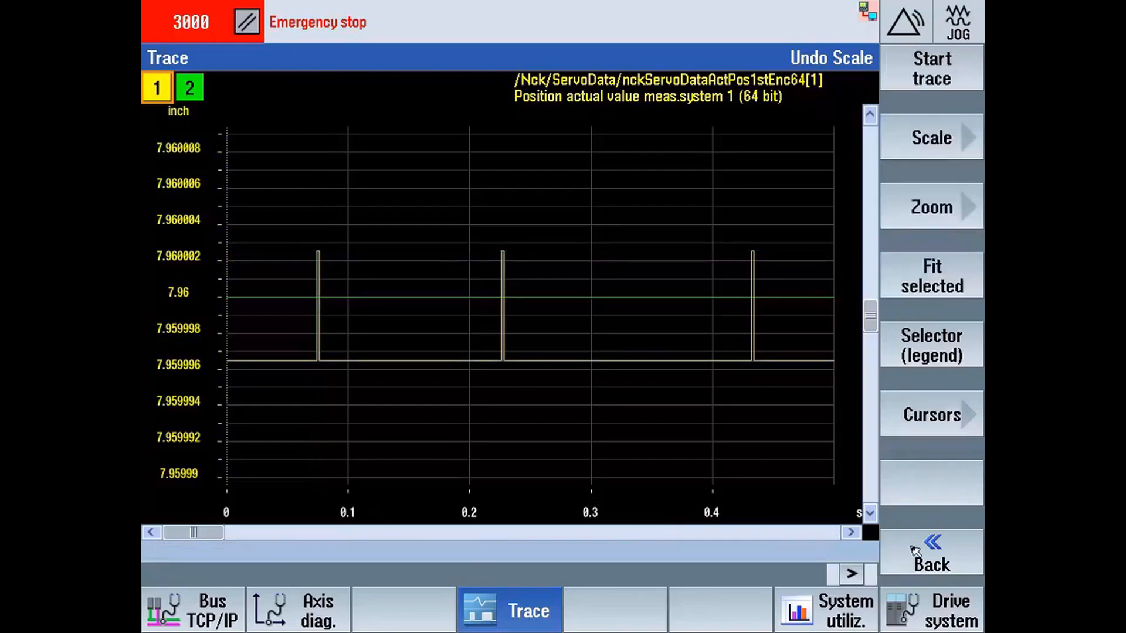
click(906, 551)
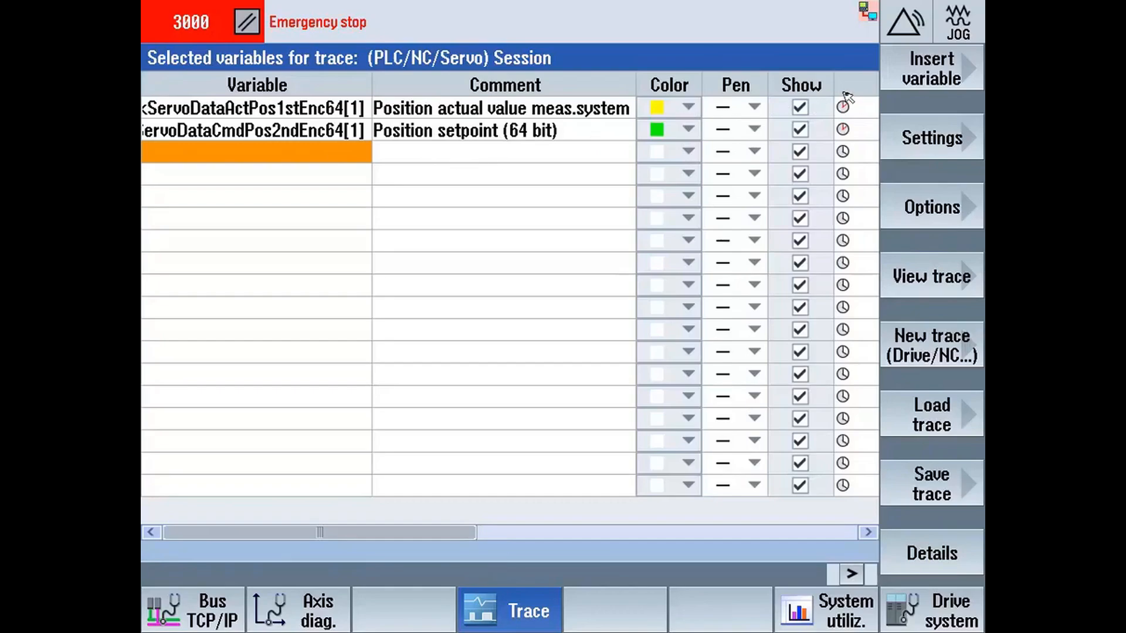
click(953, 78)
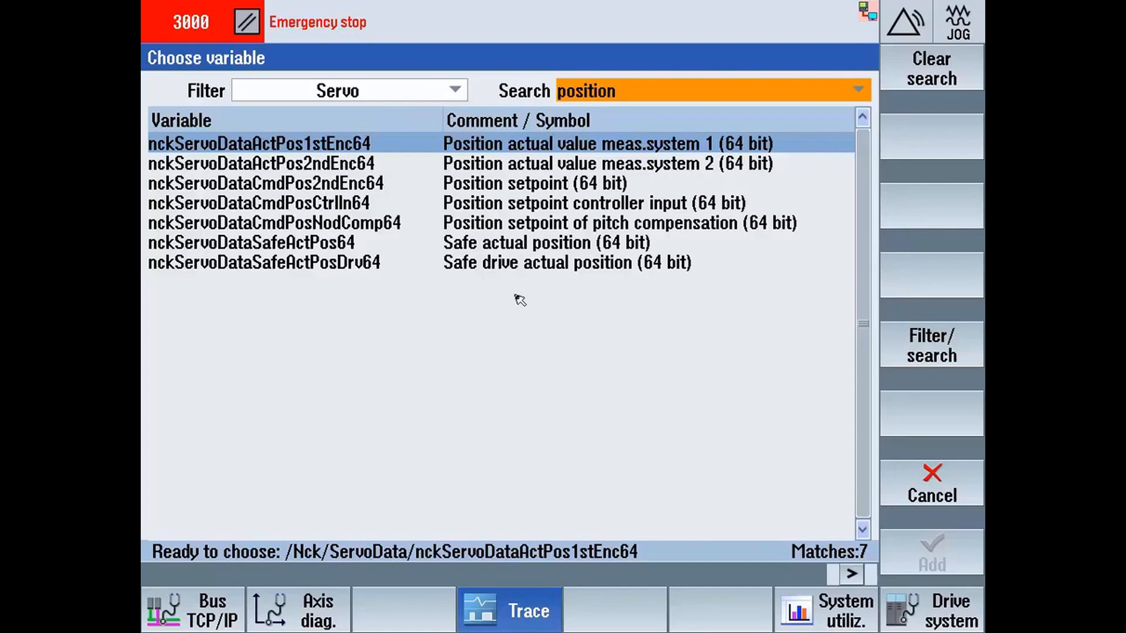
click(455, 91)
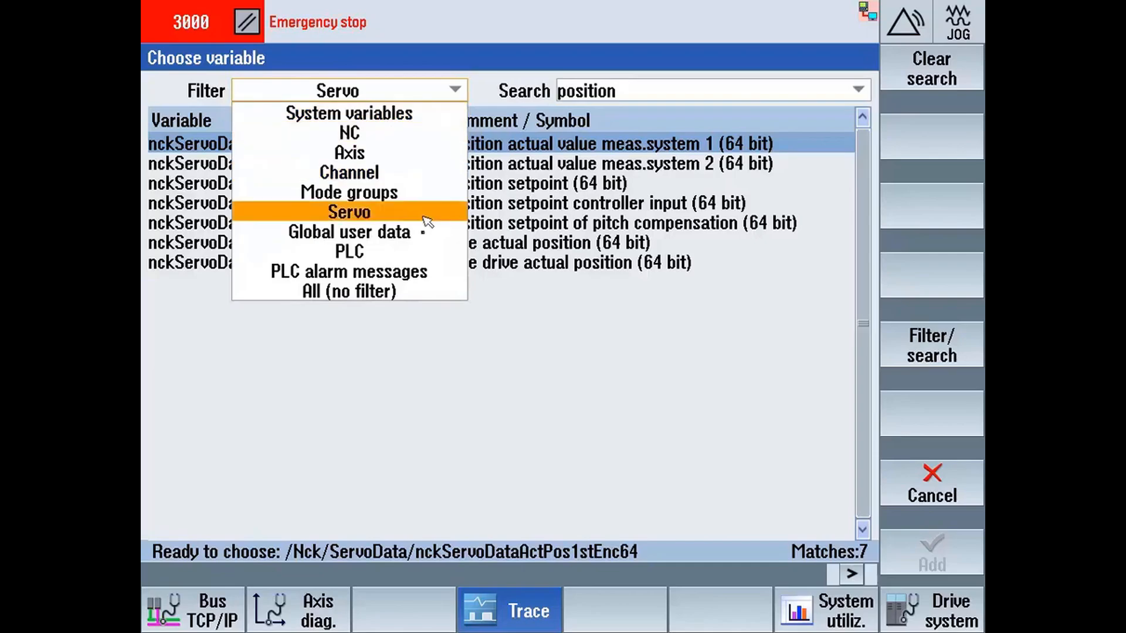
click(415, 290)
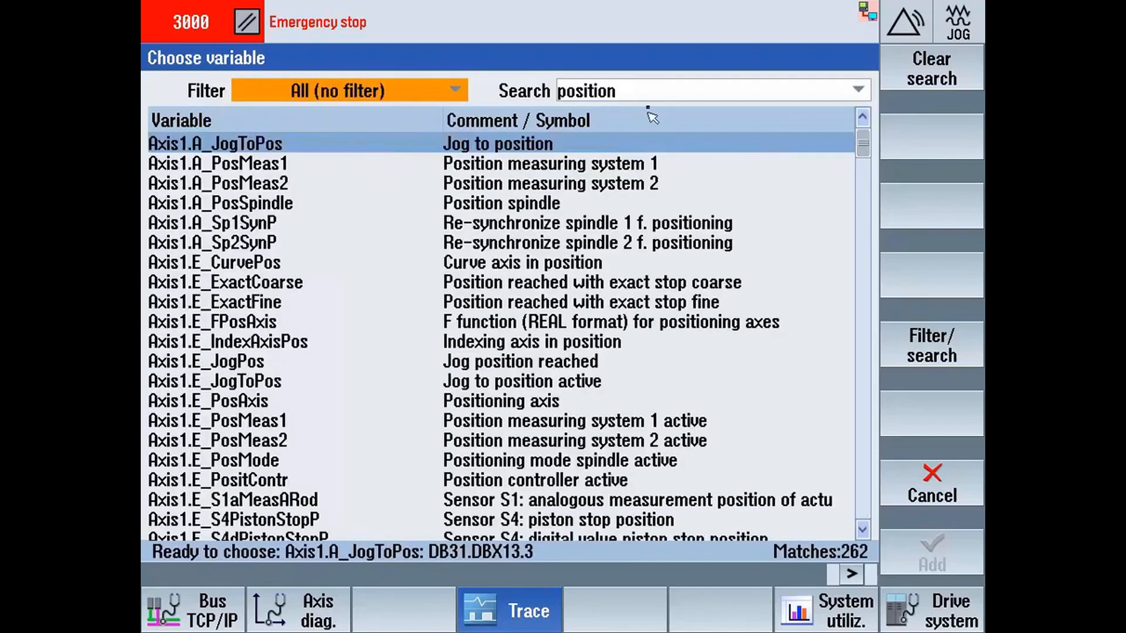
click(646, 92)
click(673, 89)
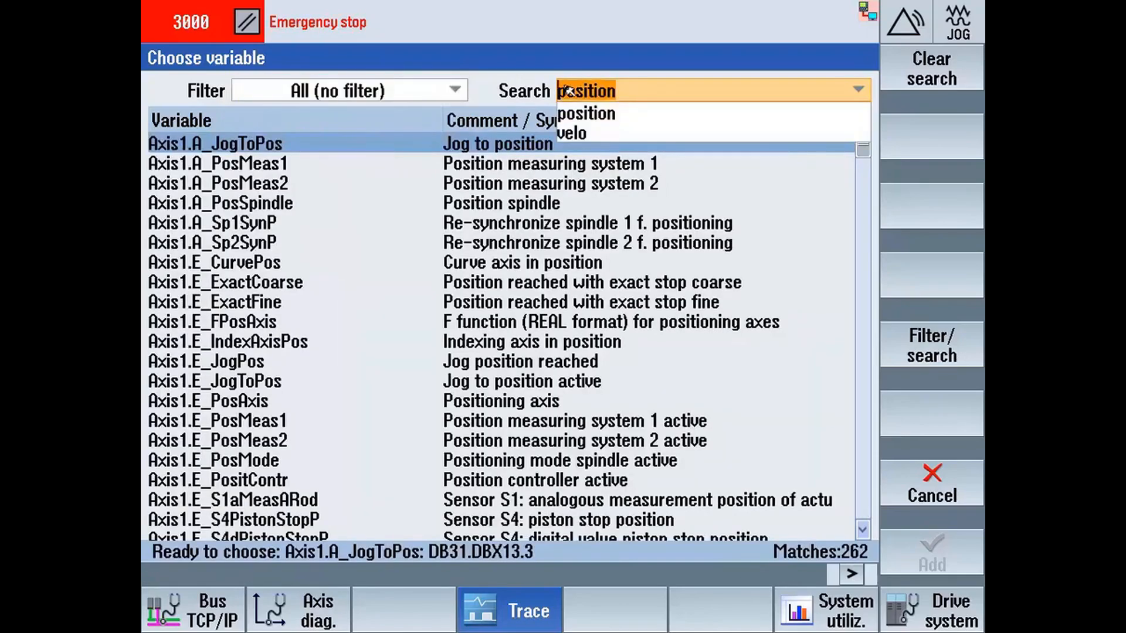
key(BackSpace)
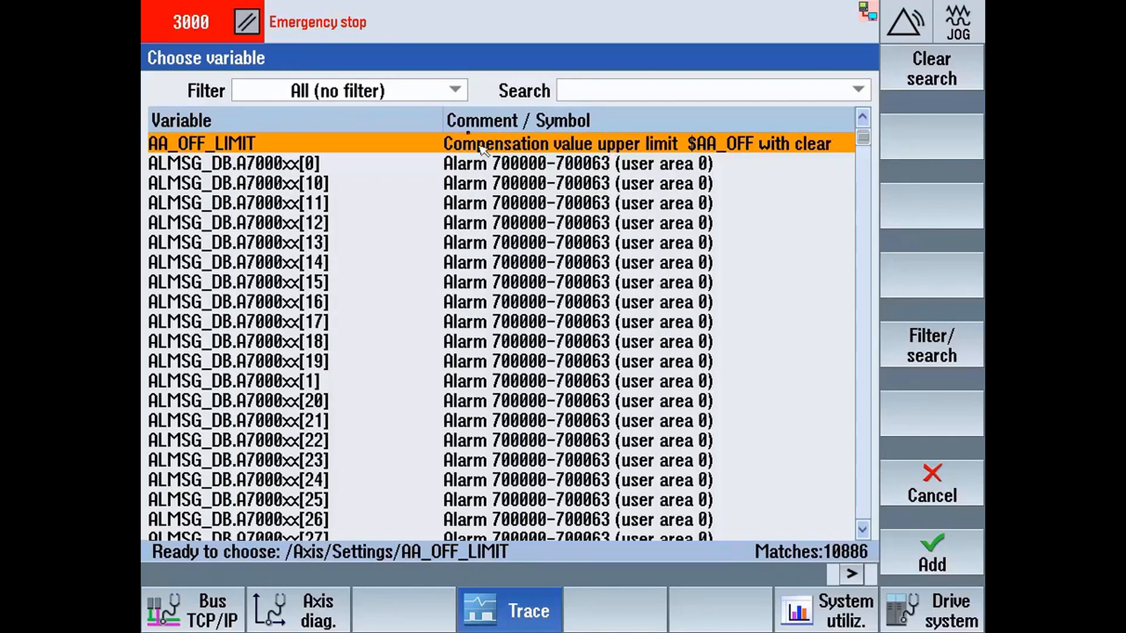
Step: Search the unfiltered variable list for "position"
click(408, 93)
click(457, 92)
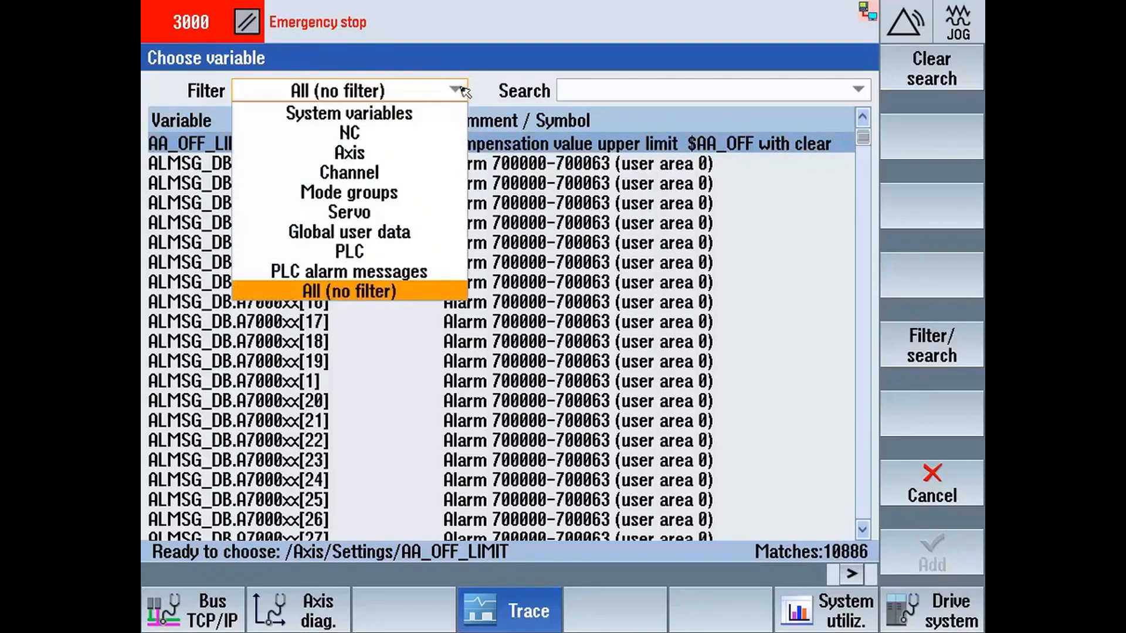
click(591, 84)
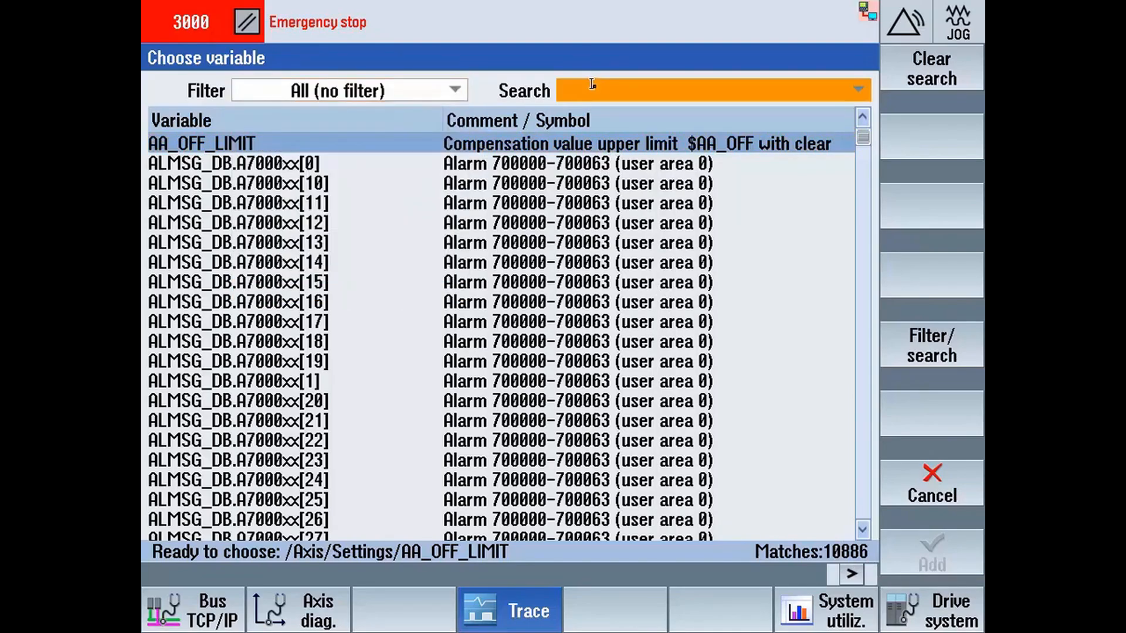
text(o)
key(BackSpace)
text(p)
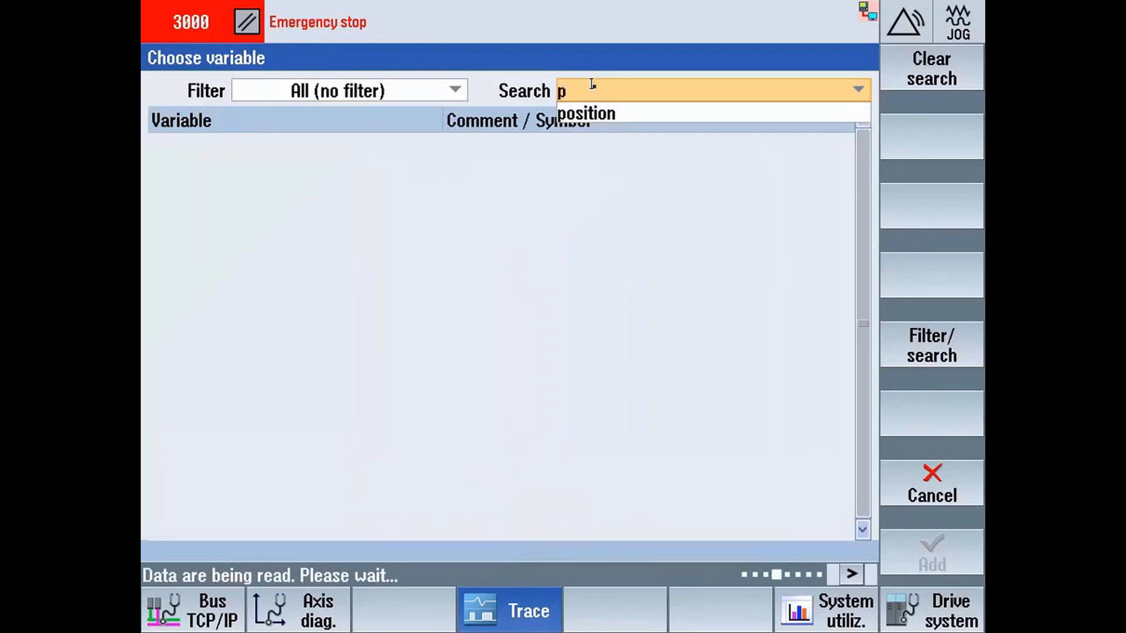
key(Down)
key(Return)
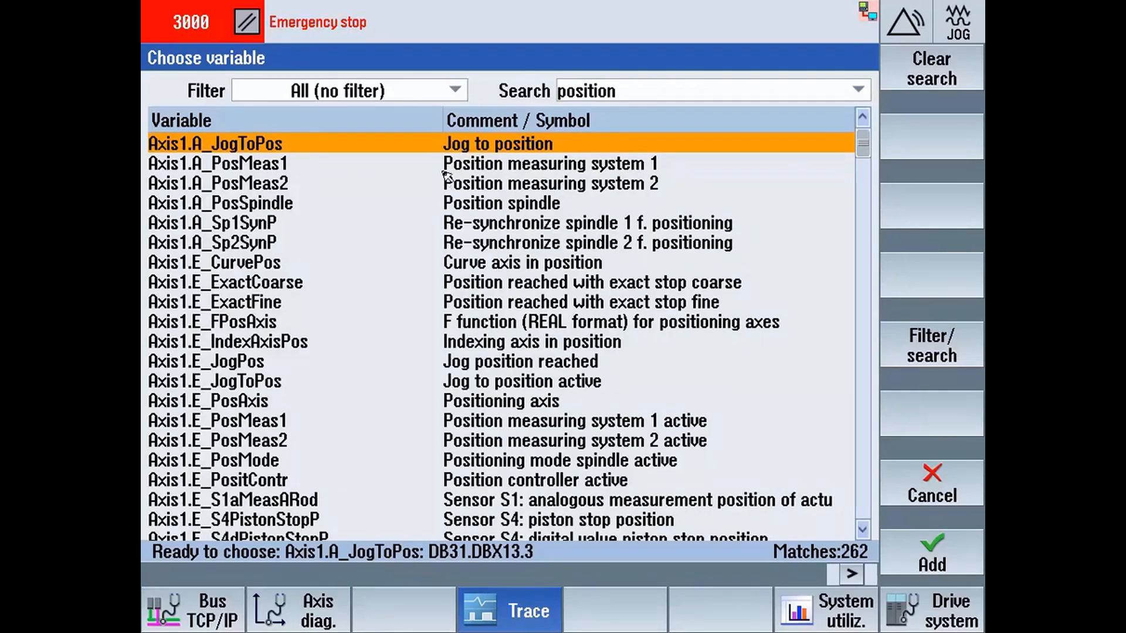
Step: Filter the position variables by Servo and review the actual value entries for measuring systems 1 and 2 and the setpoint controller input
click(456, 91)
click(427, 211)
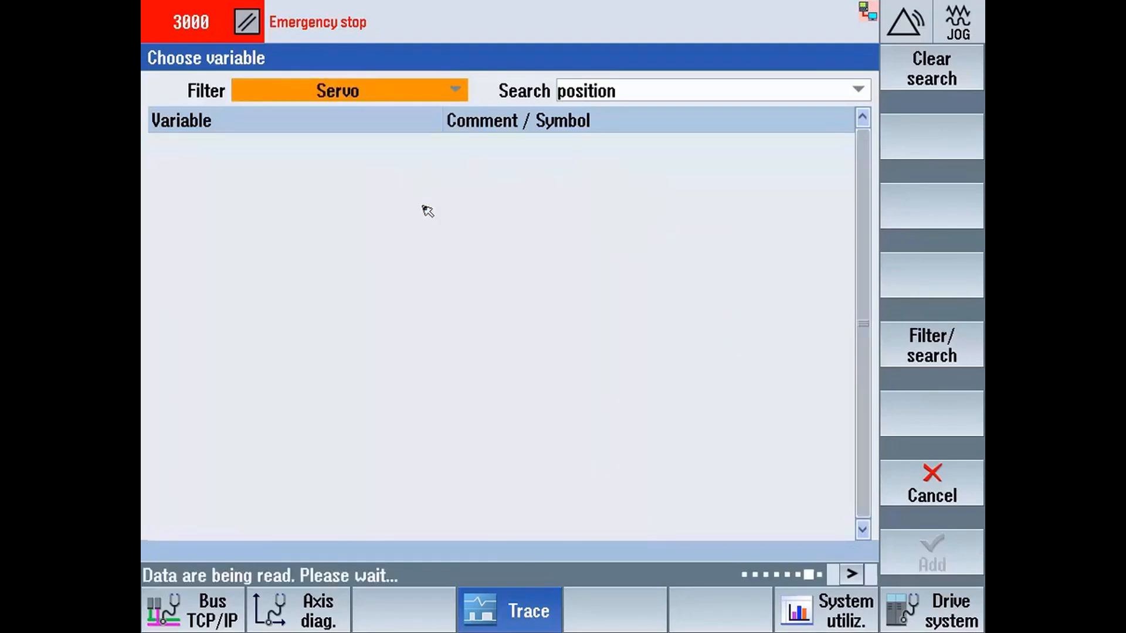
click(593, 147)
click(597, 158)
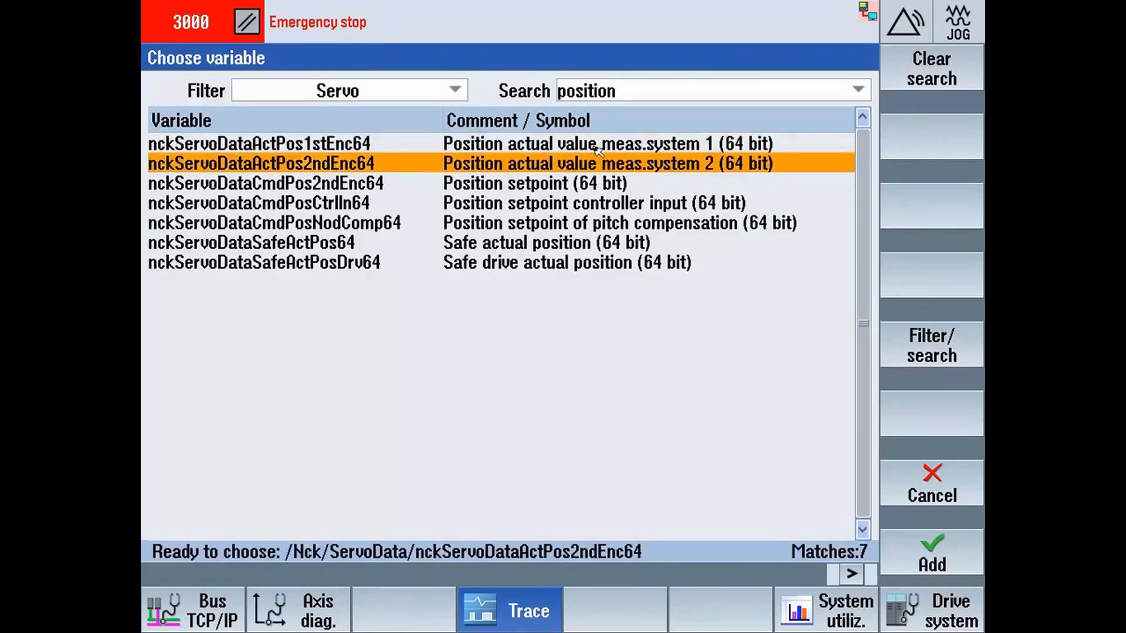
click(598, 151)
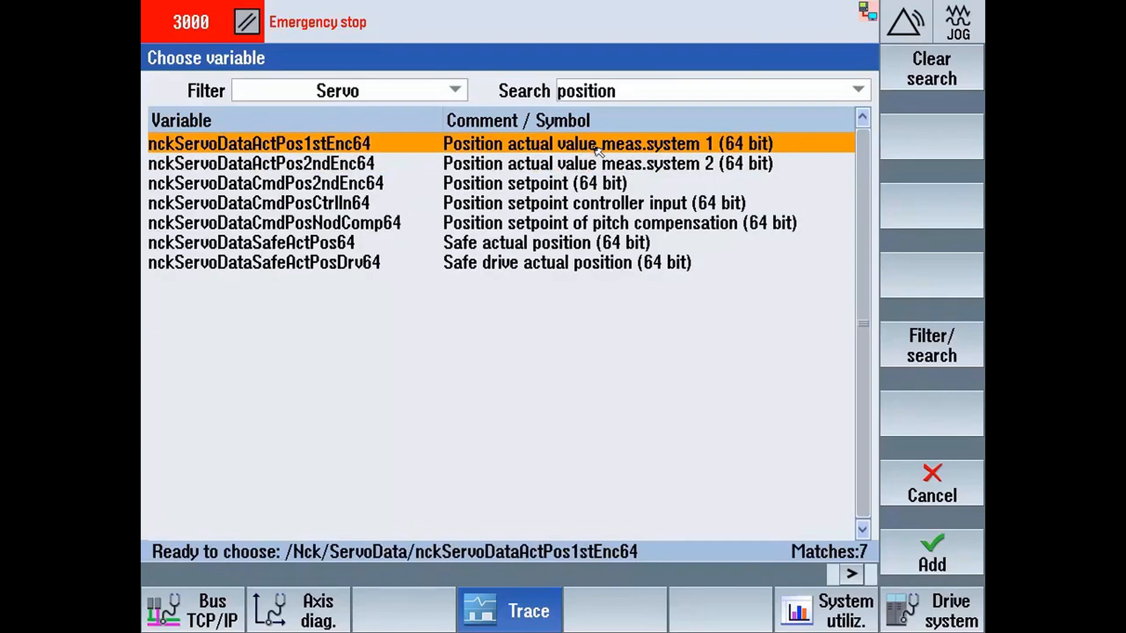
click(590, 203)
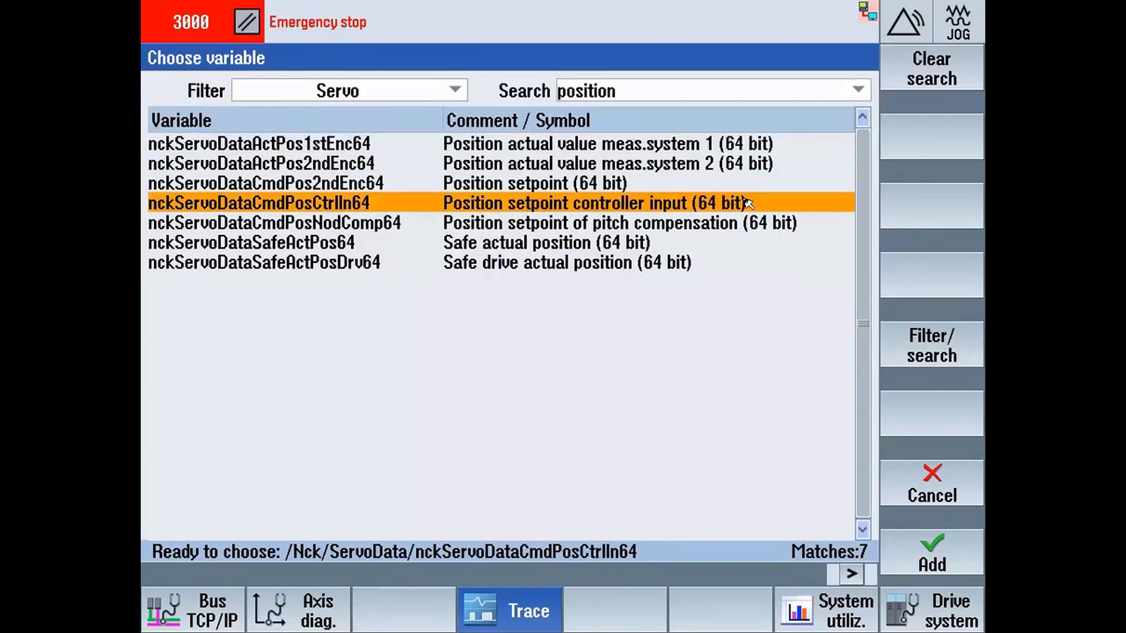
Step: Filter the position variables by Axis and add the /Channel/MachineAxis/actToolBasePos variable for axis X1 to the trace
click(461, 91)
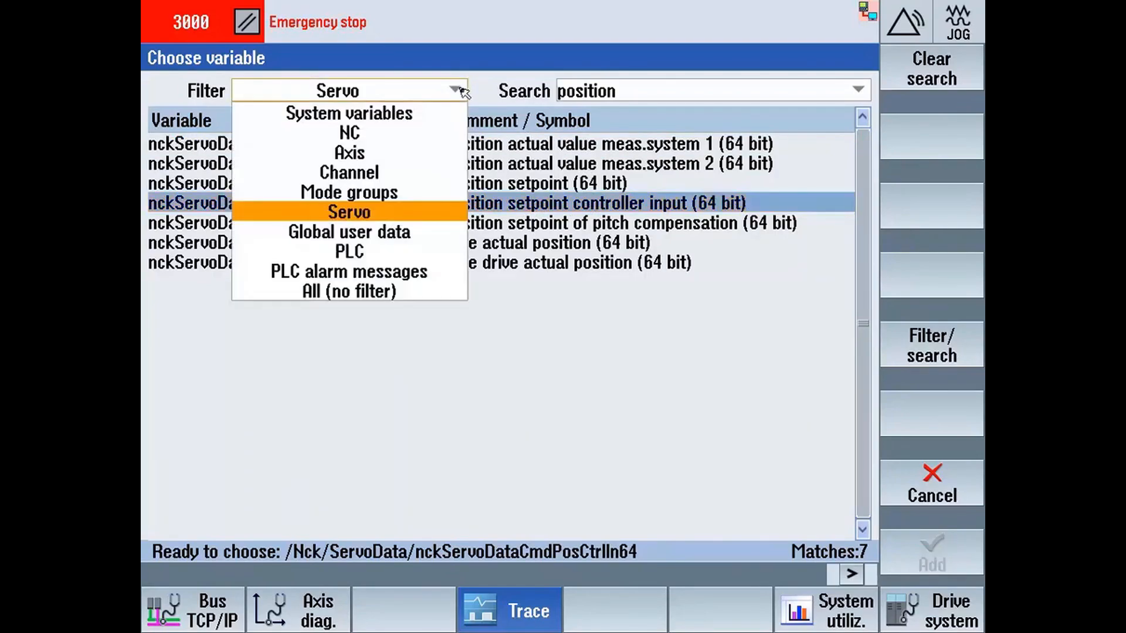
click(440, 155)
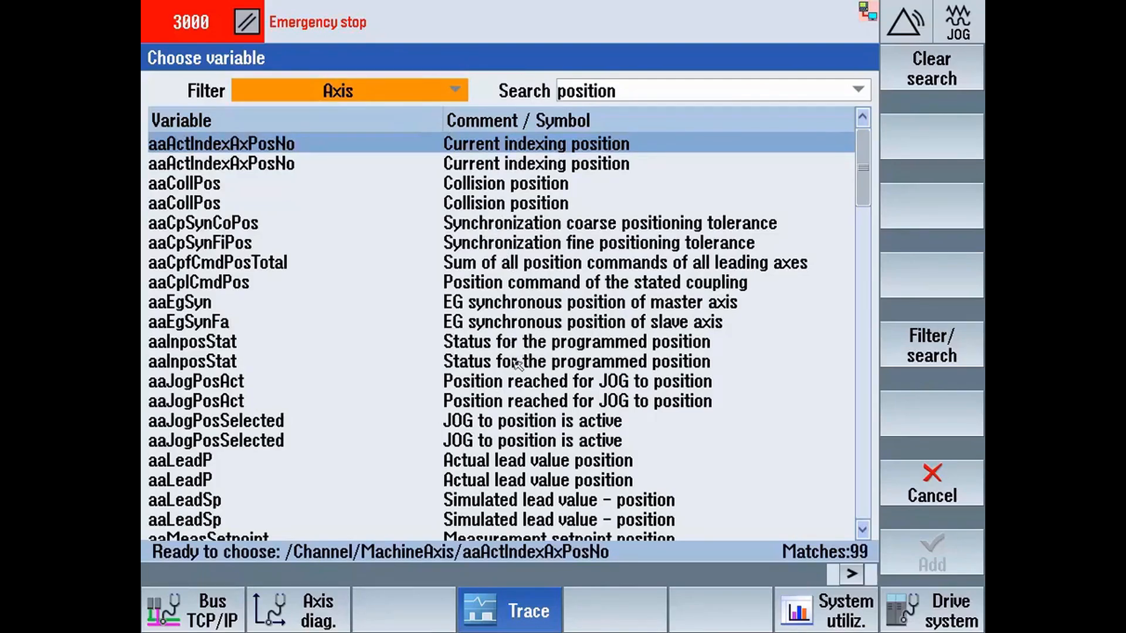
drag(862, 168, 857, 348)
click(592, 385)
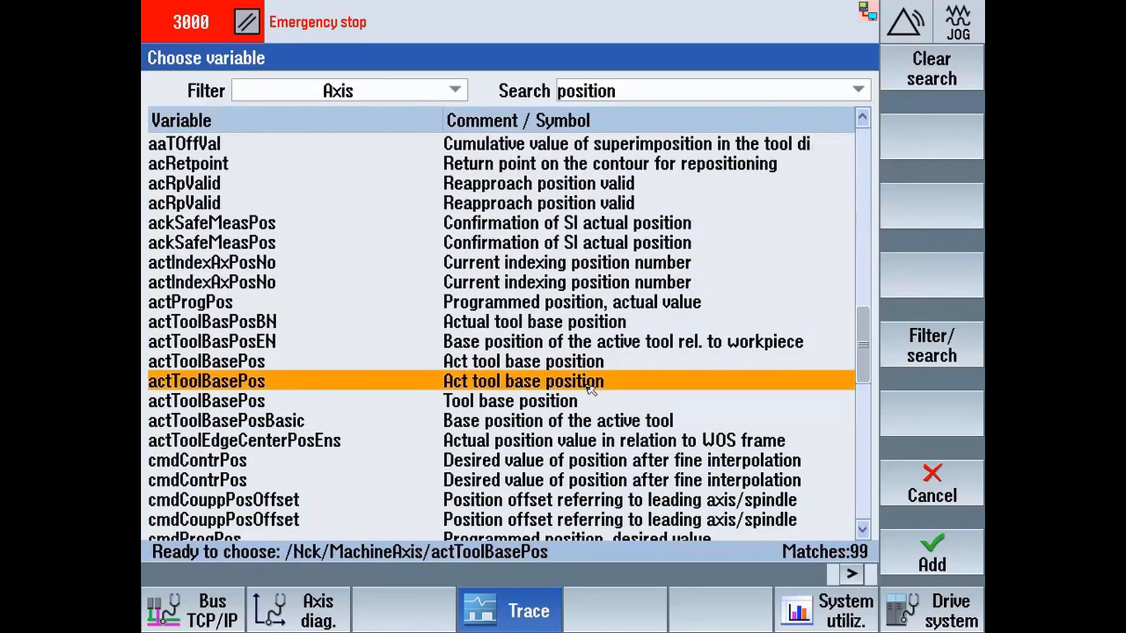
click(592, 364)
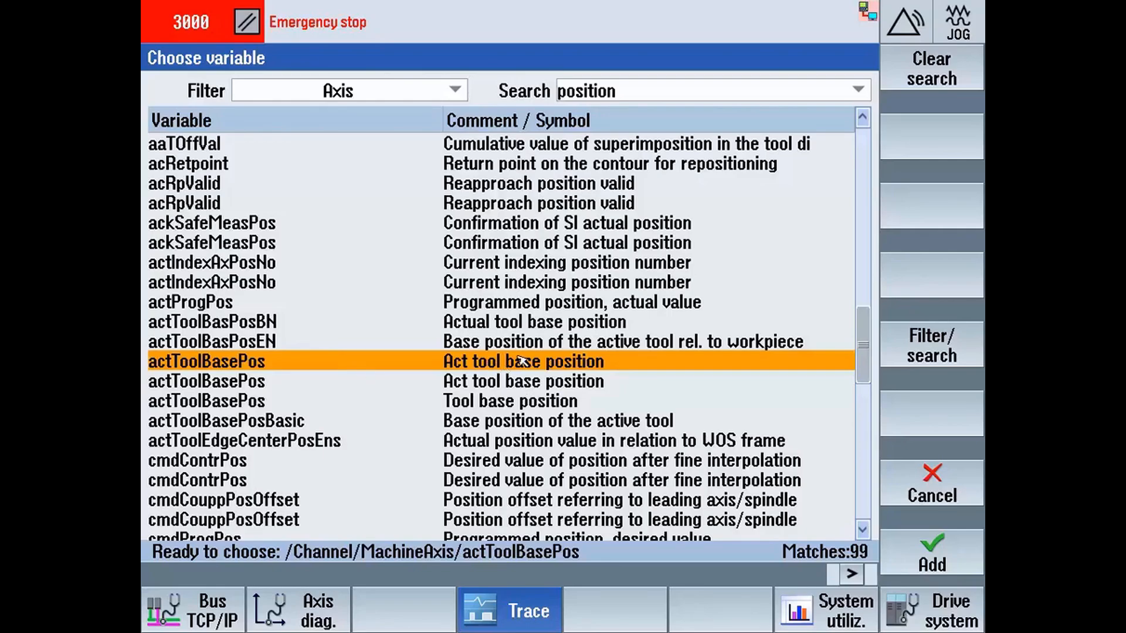
click(933, 550)
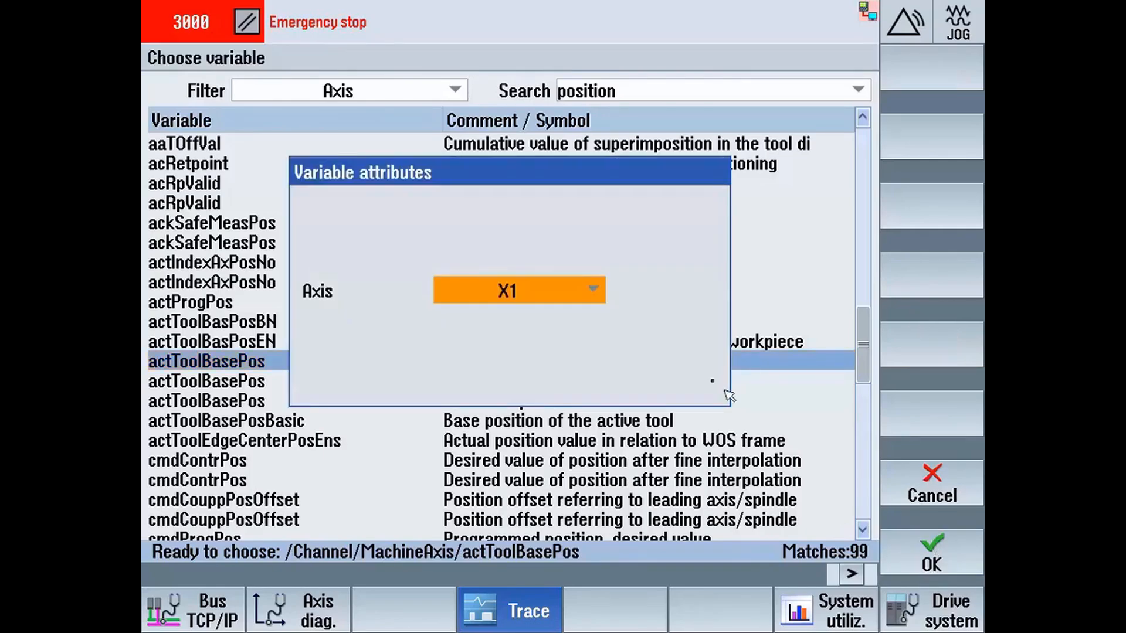
click(933, 551)
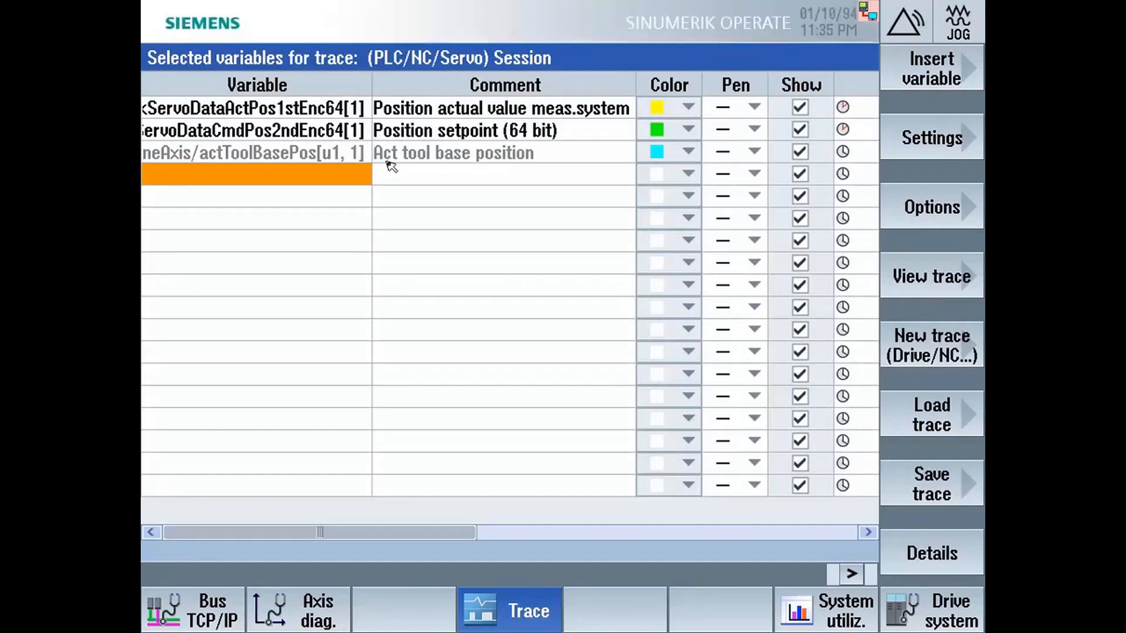
Step: Switch to the machine's target position screen and position the X axis to absolute 8 inches
key(shift+F10)
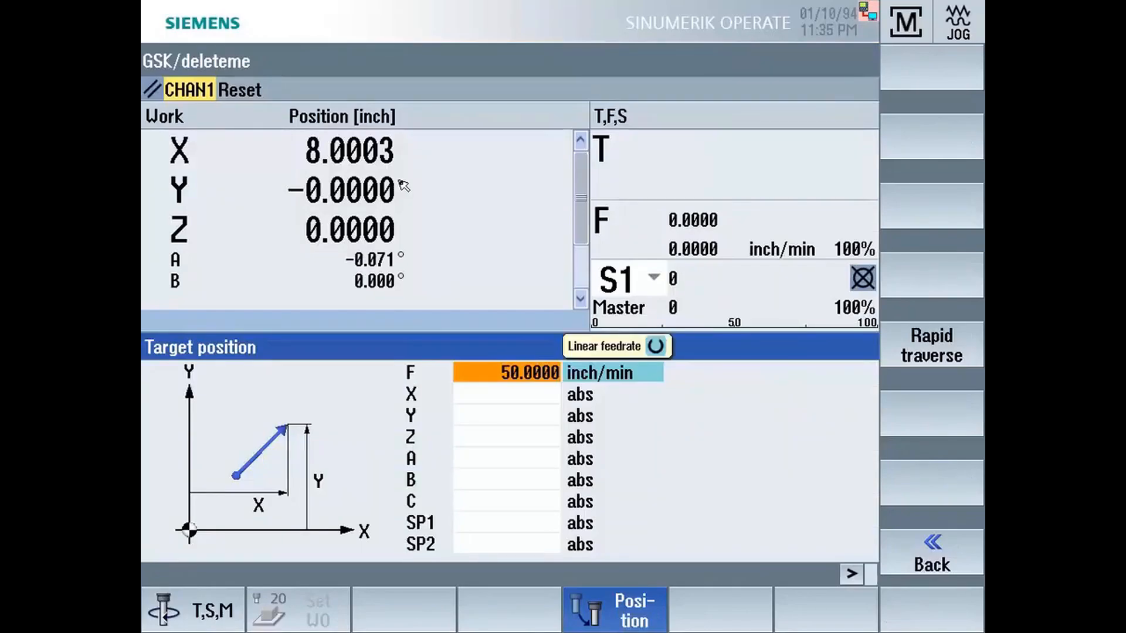
click(508, 394)
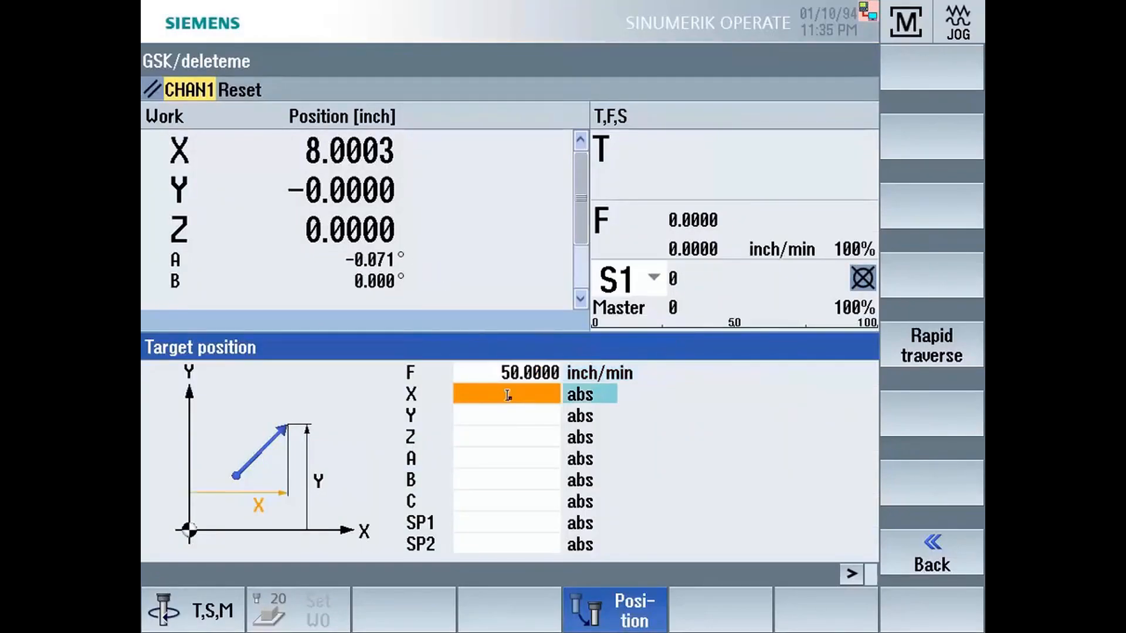
text(8)
key(Return)
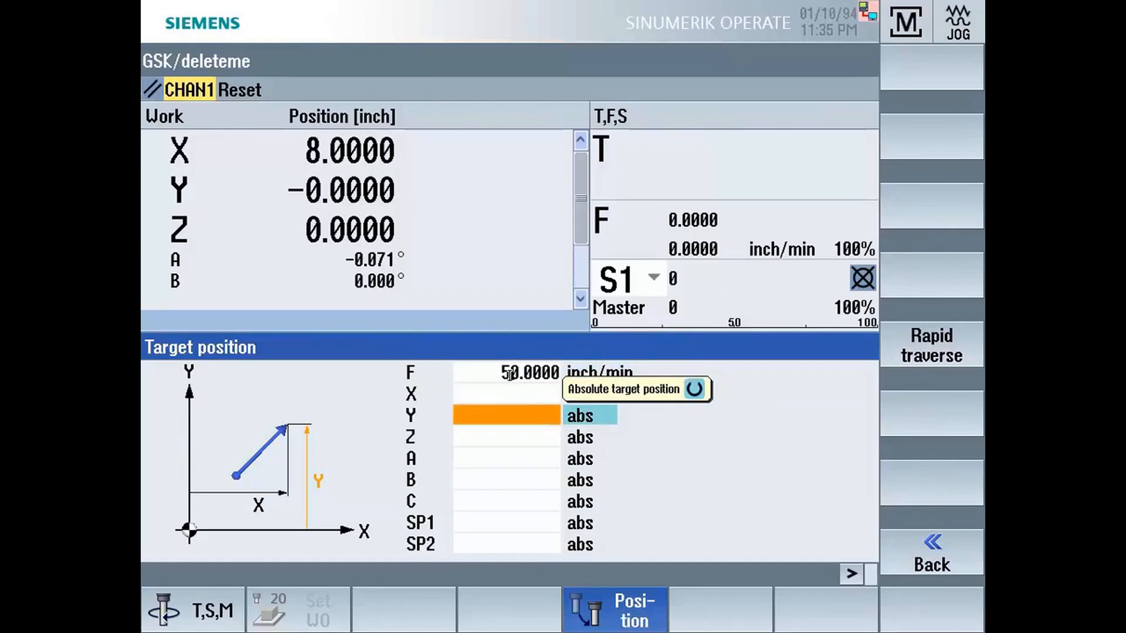
click(509, 376)
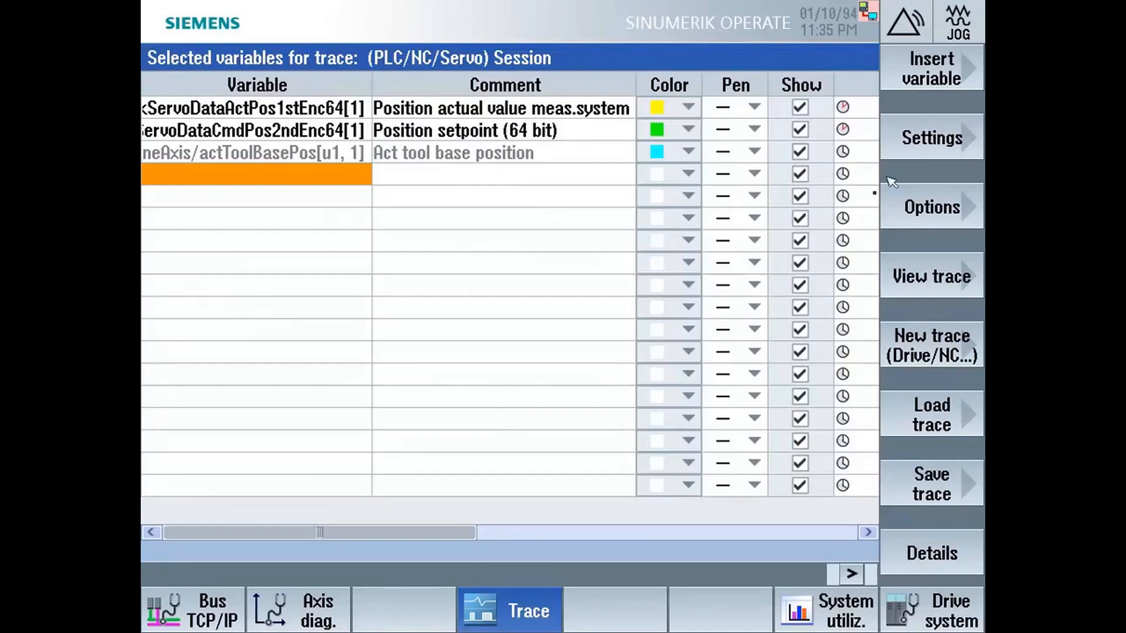
Step: Record a new trace including the tool base position and fit all curves in the graph
click(947, 289)
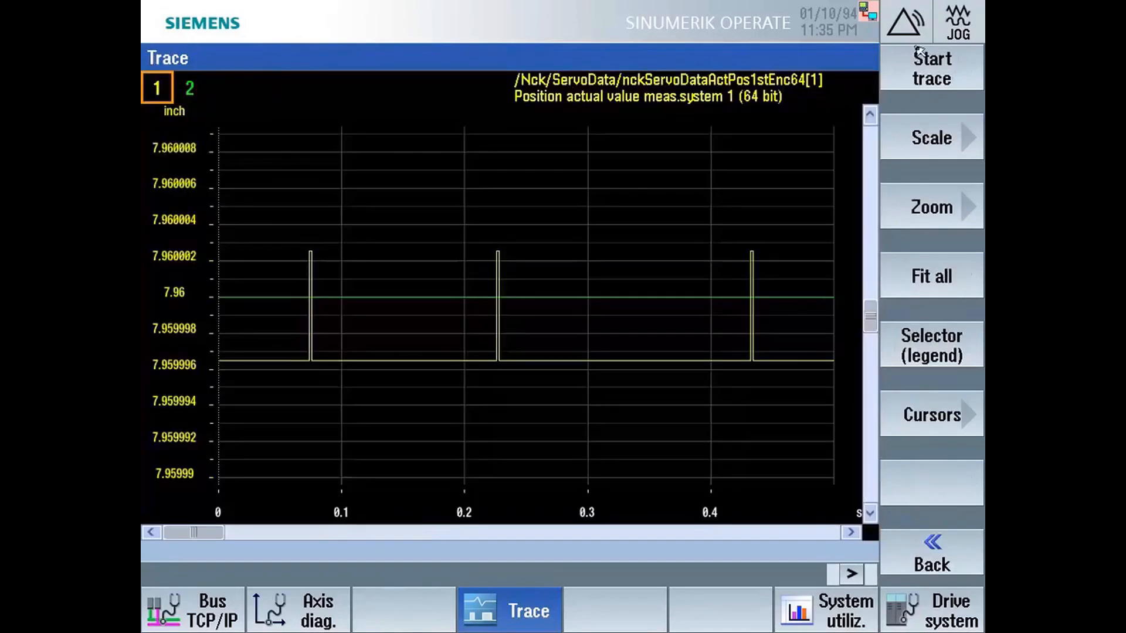
click(933, 72)
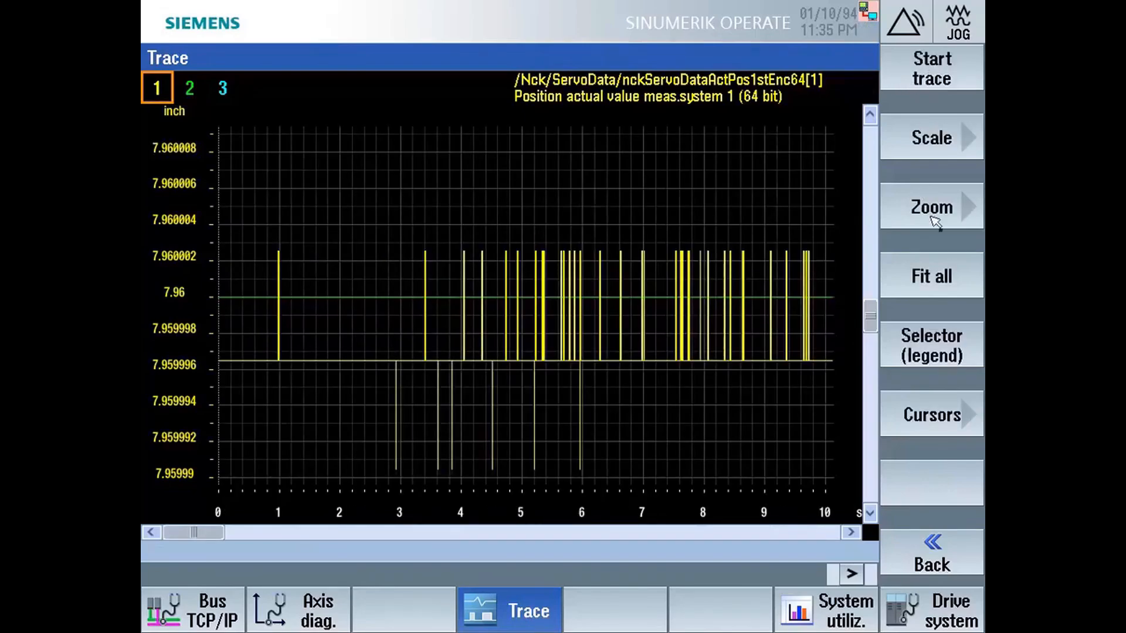
click(943, 274)
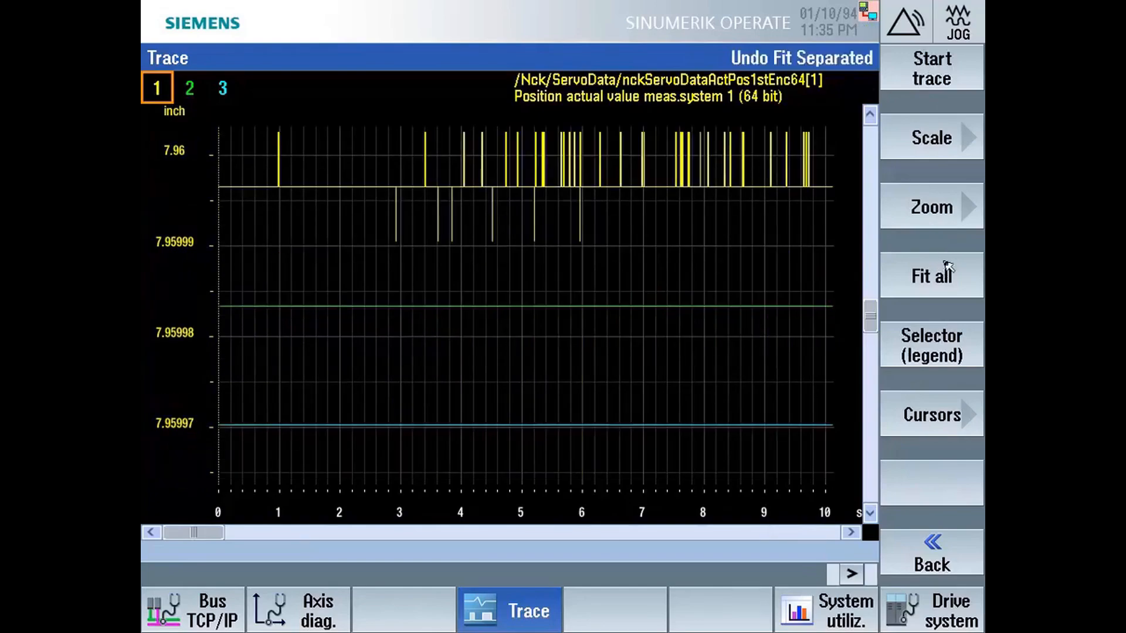
Step: Examine the tool base position and position setpoint curves on their own scales, and return to the trace variable list
click(223, 88)
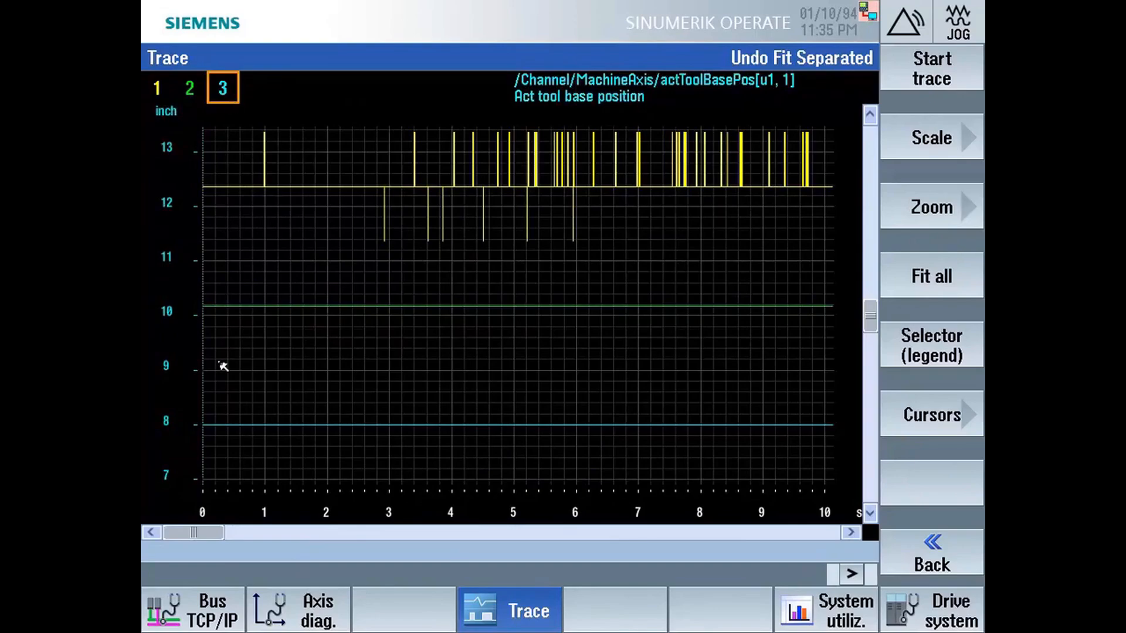
click(221, 305)
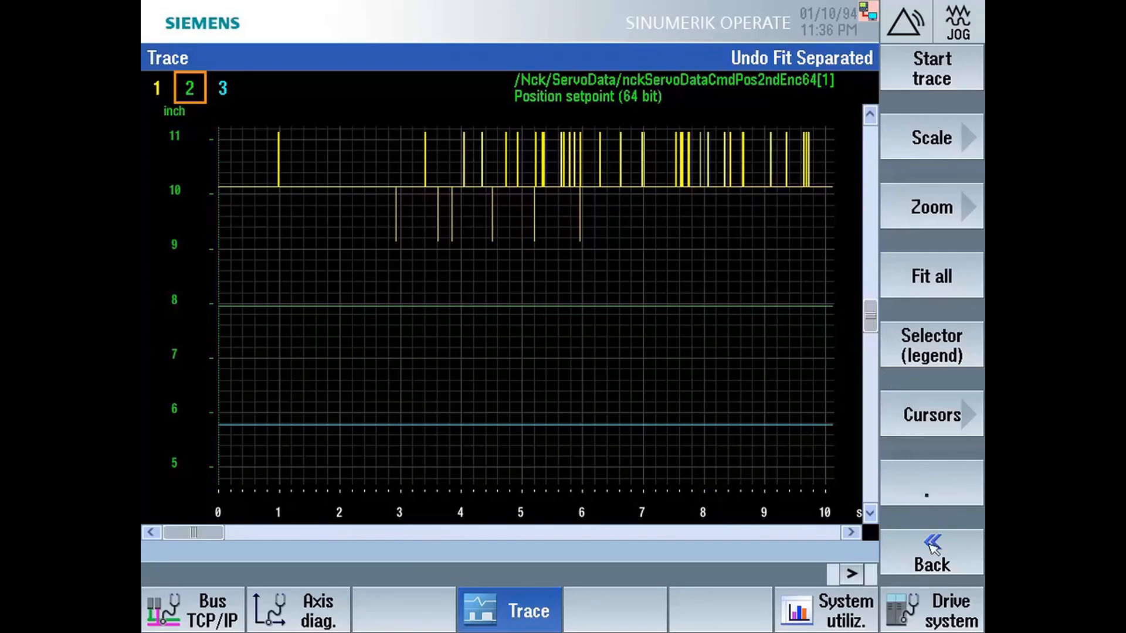
click(932, 546)
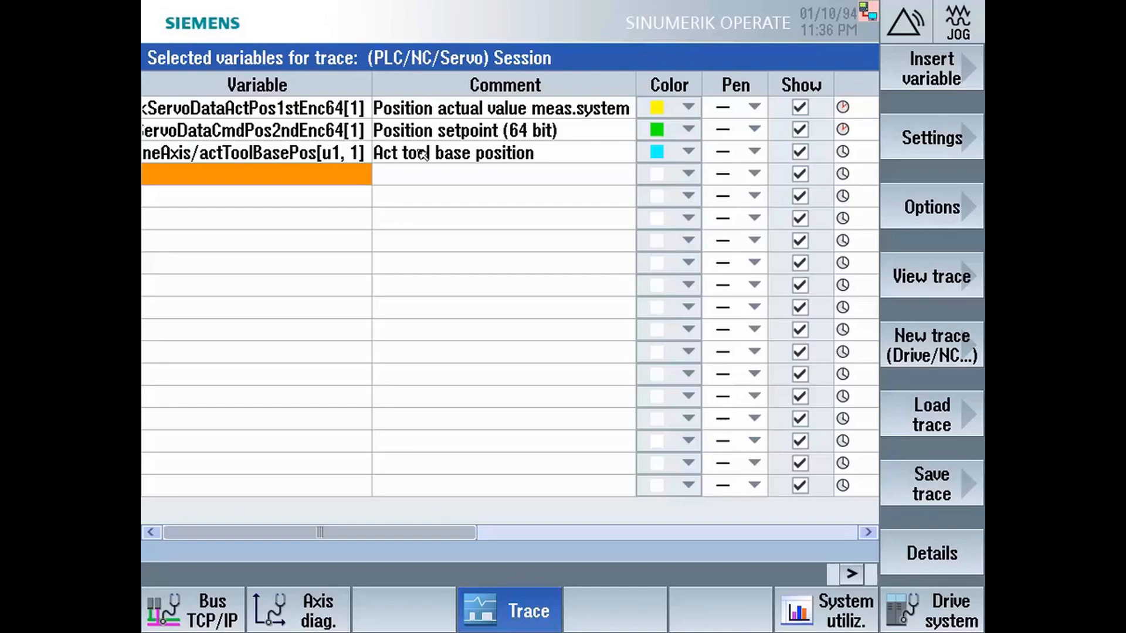
Step: Add the system variable $AA_IM[X1] in the first empty row, with the comment Act tool base position
click(411, 159)
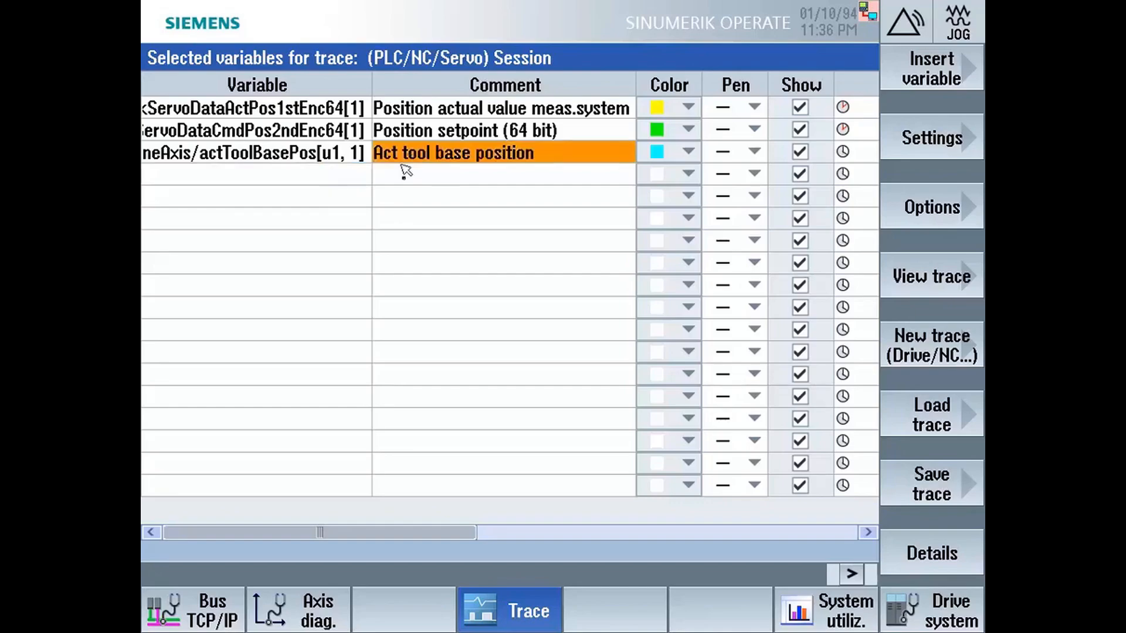
click(369, 175)
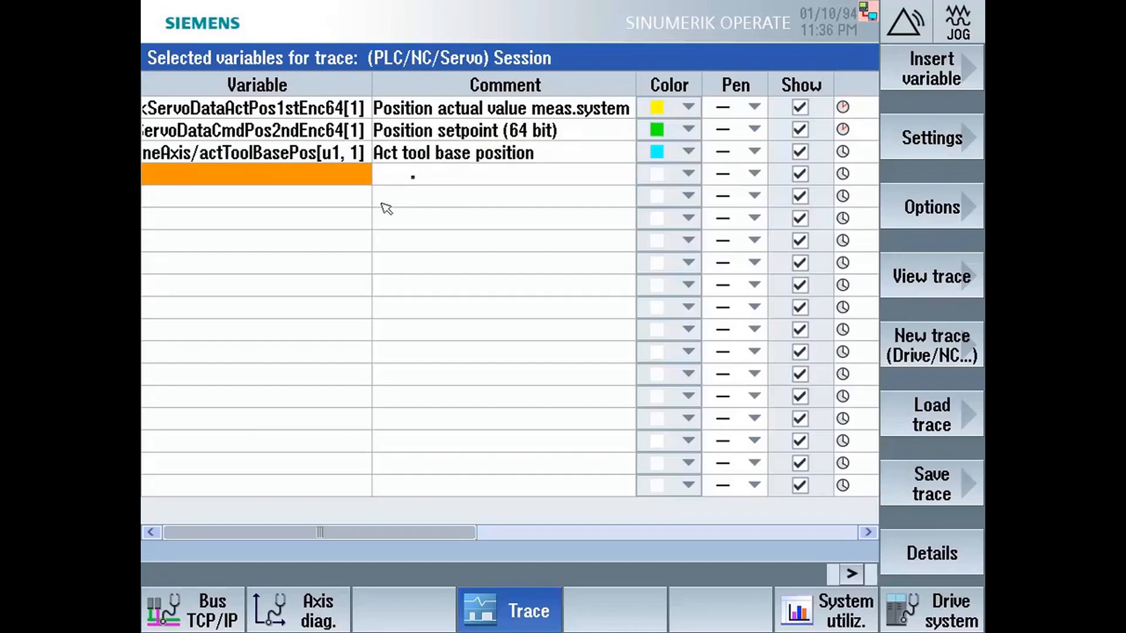
text($AA)
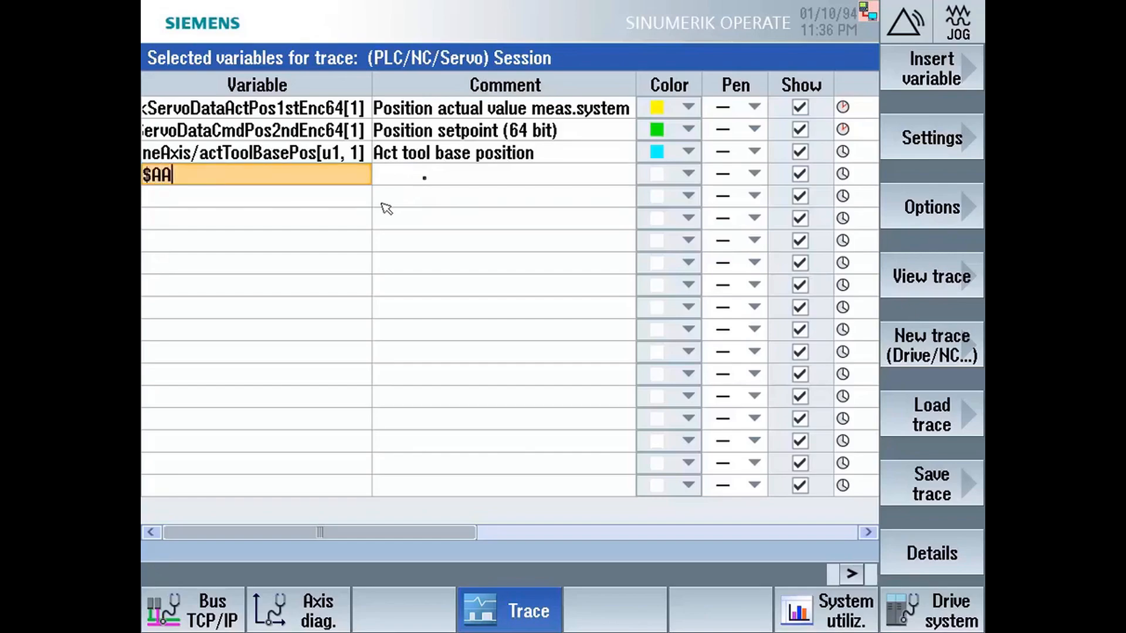
text(_IM[x1])
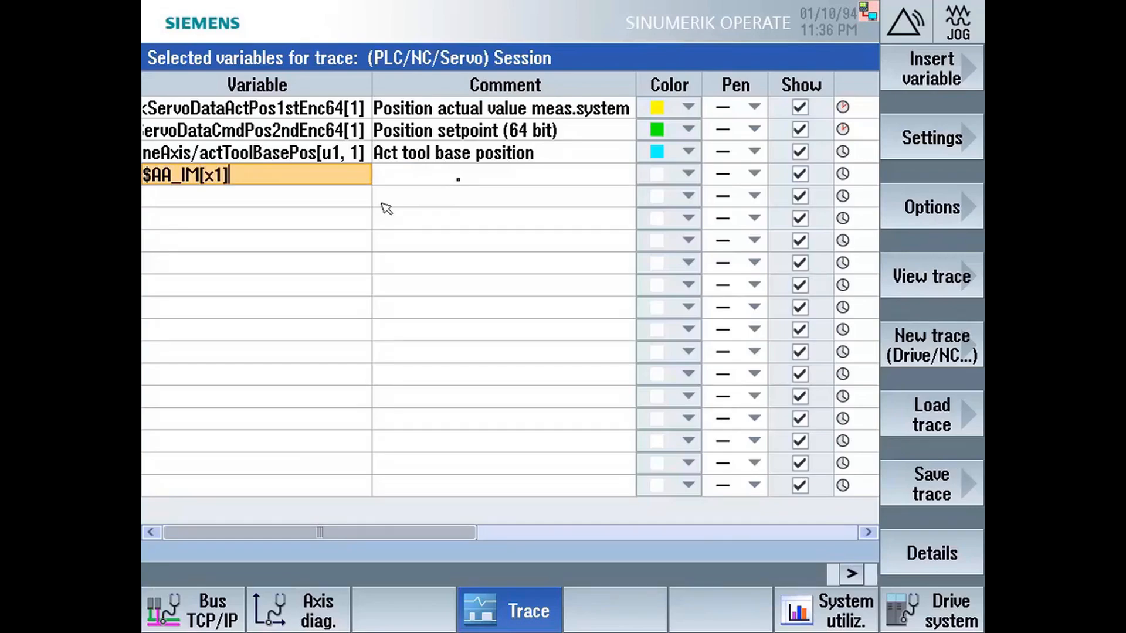
key(Return)
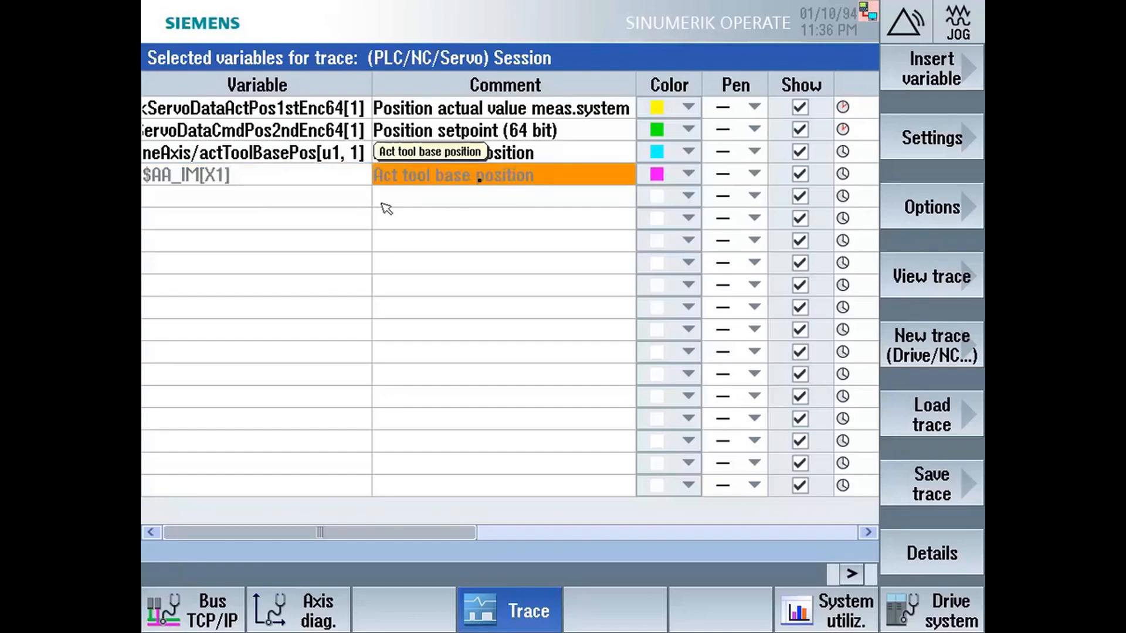
key(Return)
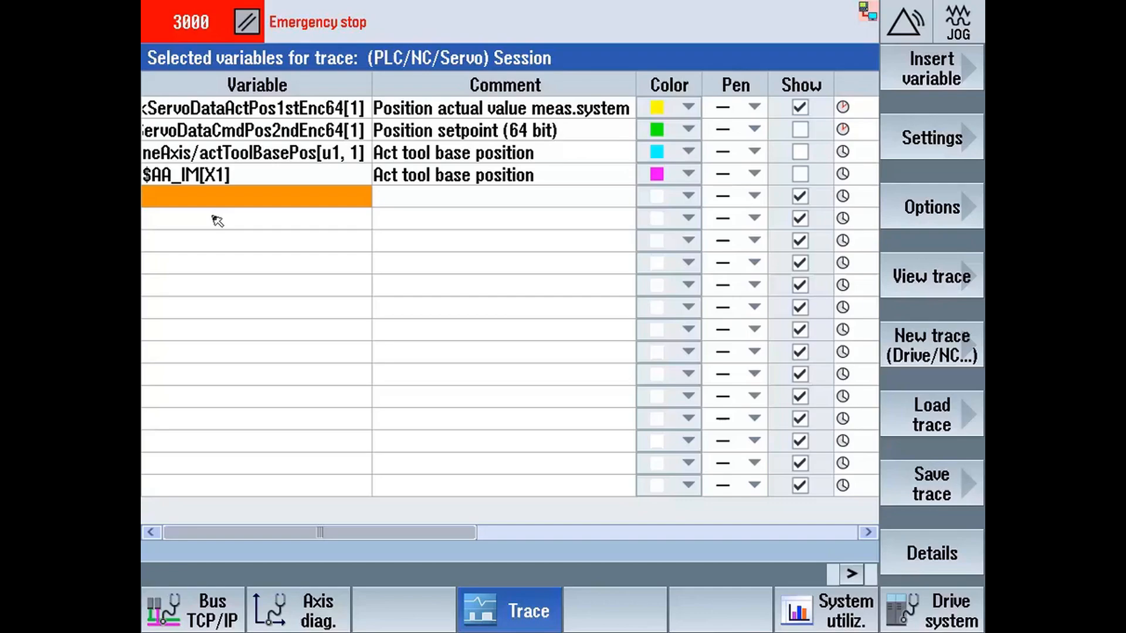
Step: Compare the two tool base position entries, widening the Variable column to read the full path and narrowing it again
click(396, 160)
click(403, 178)
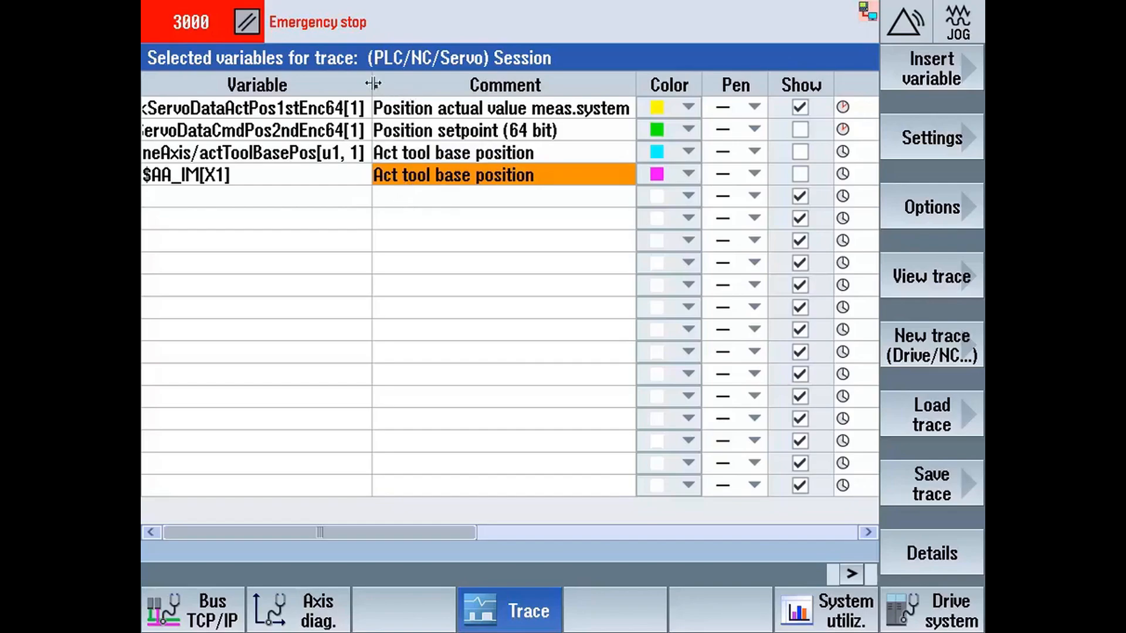
drag(373, 83, 547, 73)
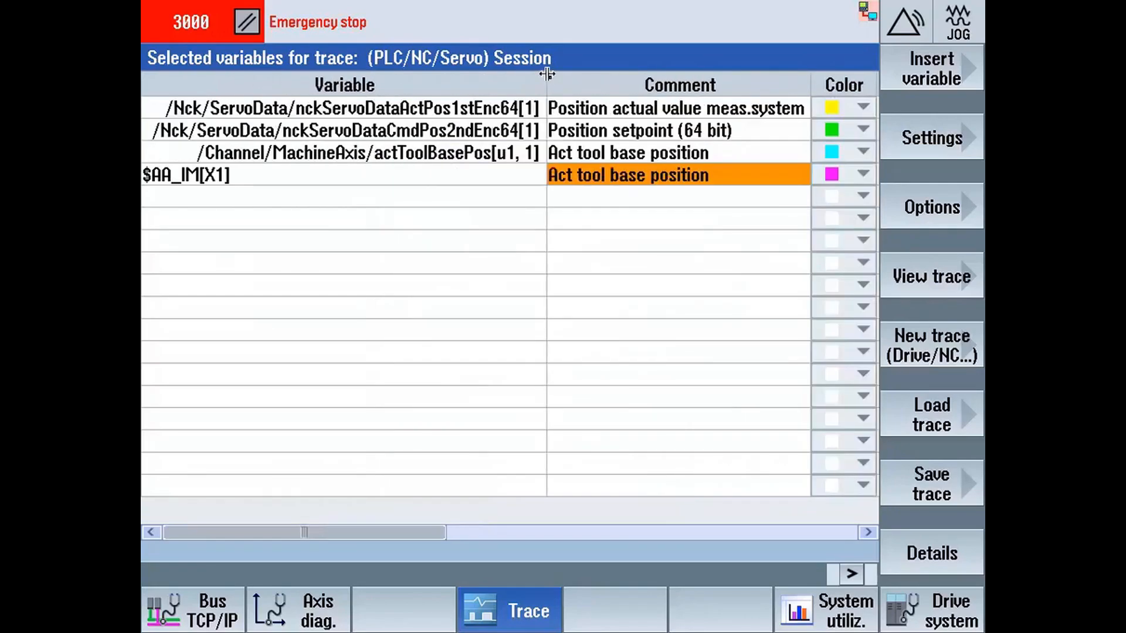
click(315, 160)
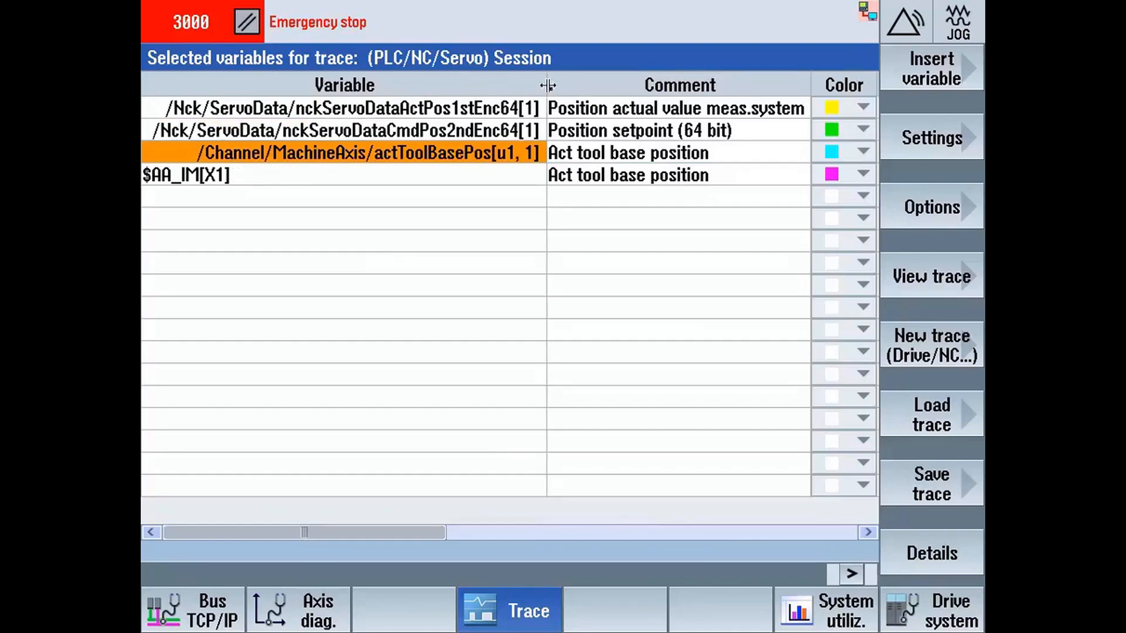
drag(547, 85, 317, 88)
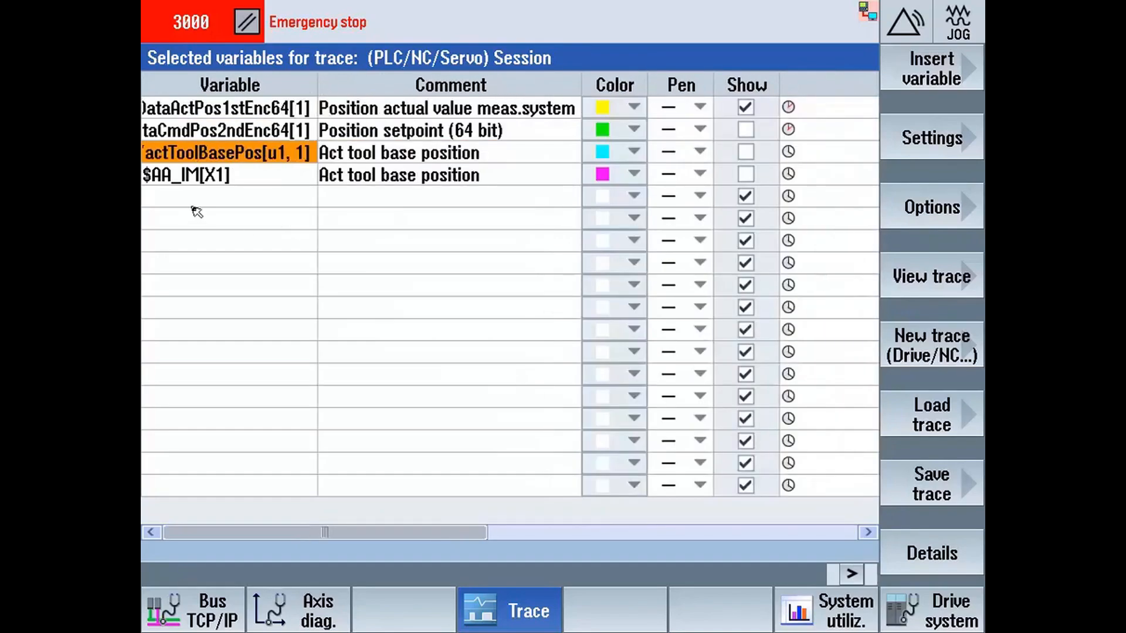
Step: Add the PLC input byte IB3 as a trace variable in the first empty row
click(192, 205)
text(IB3)
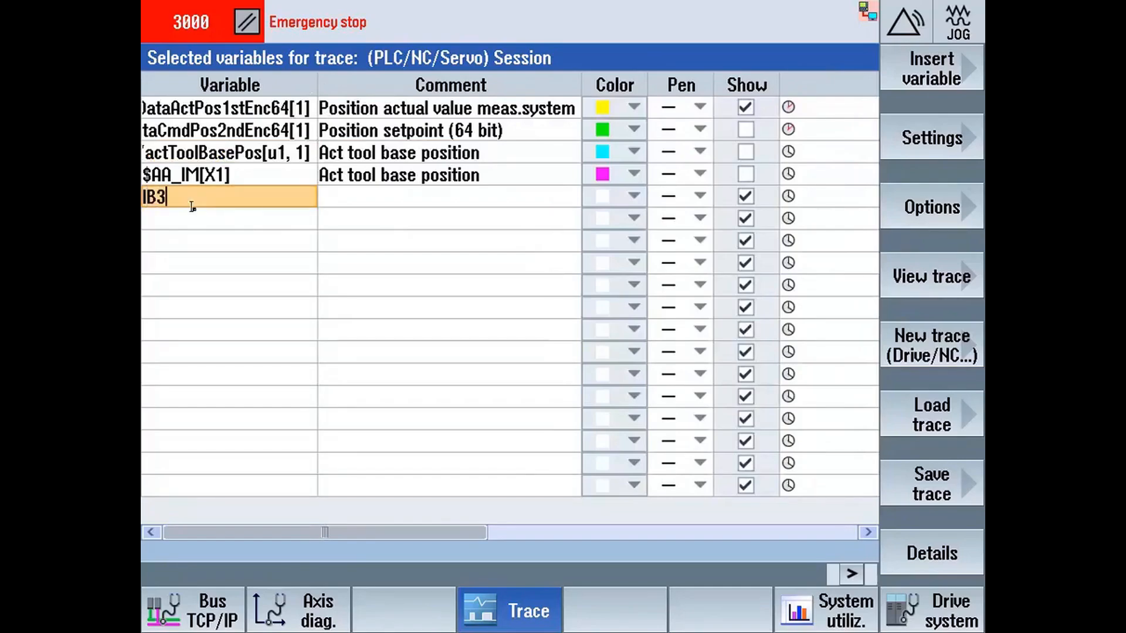
key(Return)
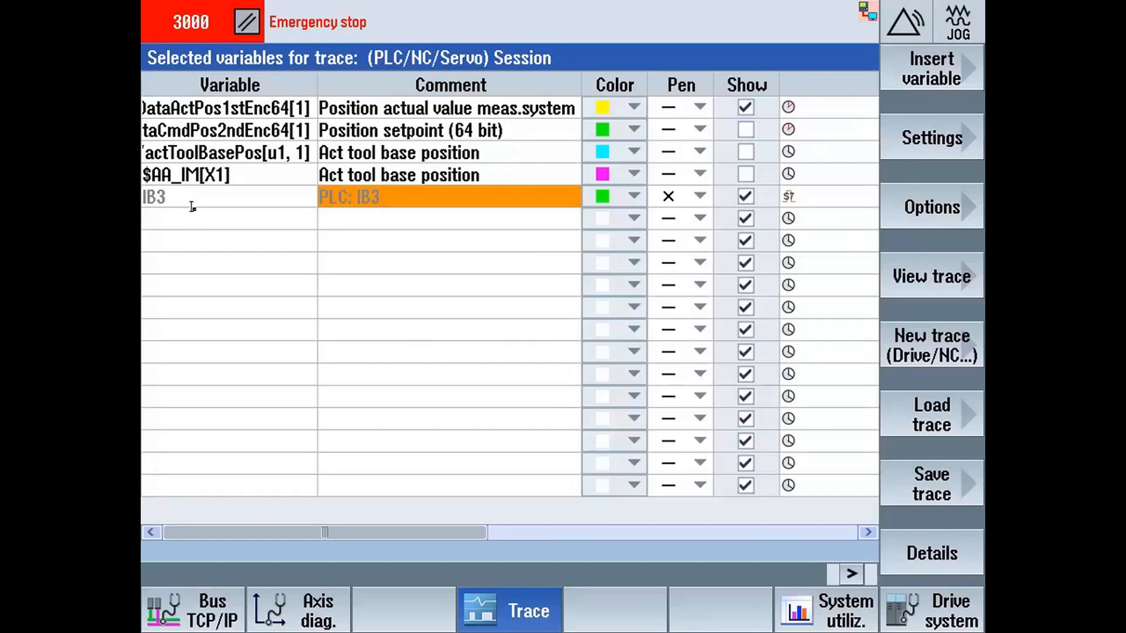
Step: Add the PLC input bit I3.0 in the row below IB3 and delete it from the trace list again
key(Down)
key(Left)
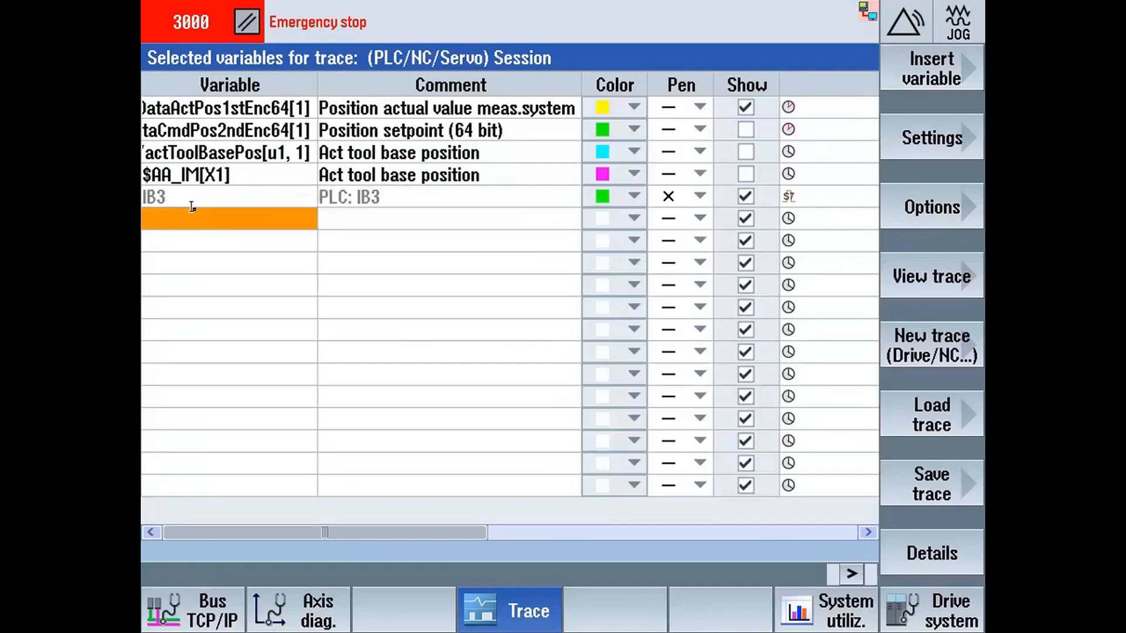
text(i3.0)
key(Return)
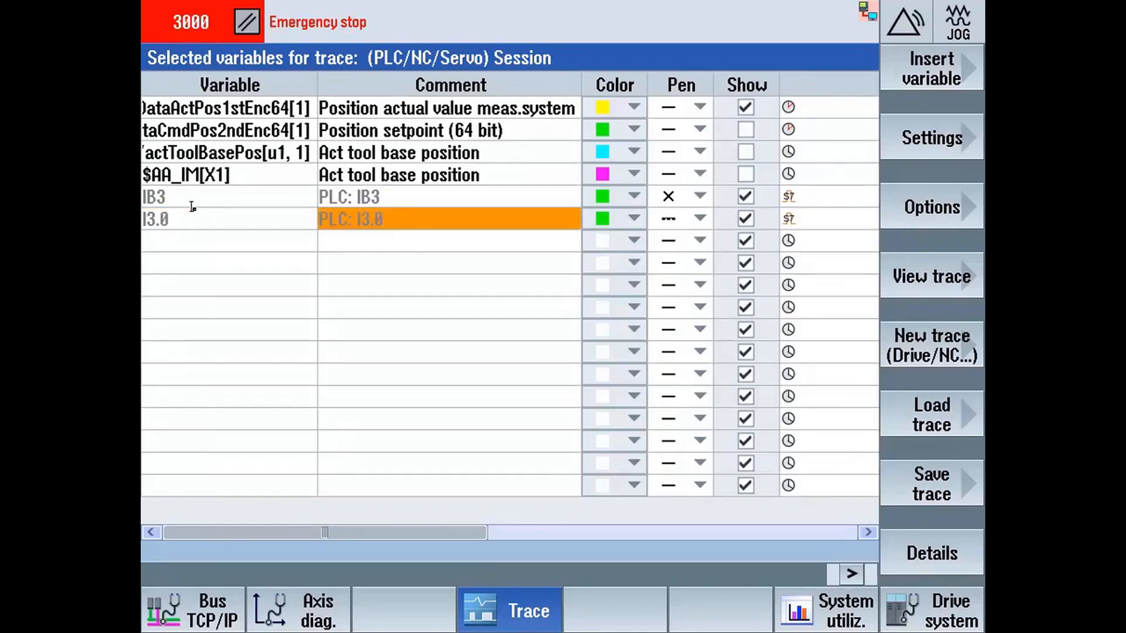
click(218, 218)
key(Delete)
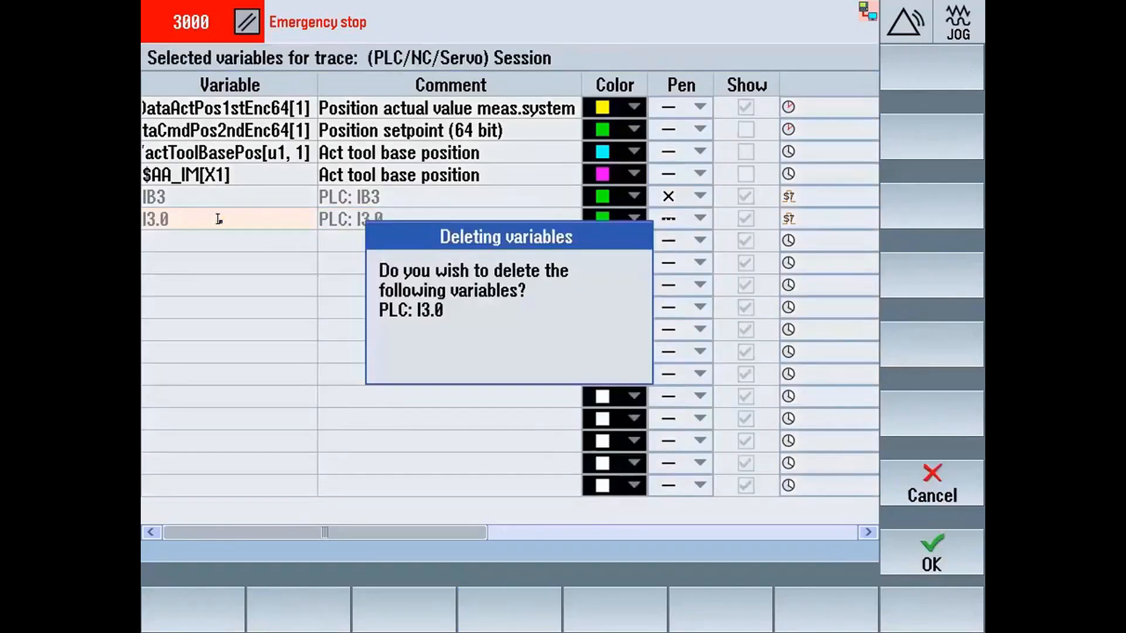
click(977, 539)
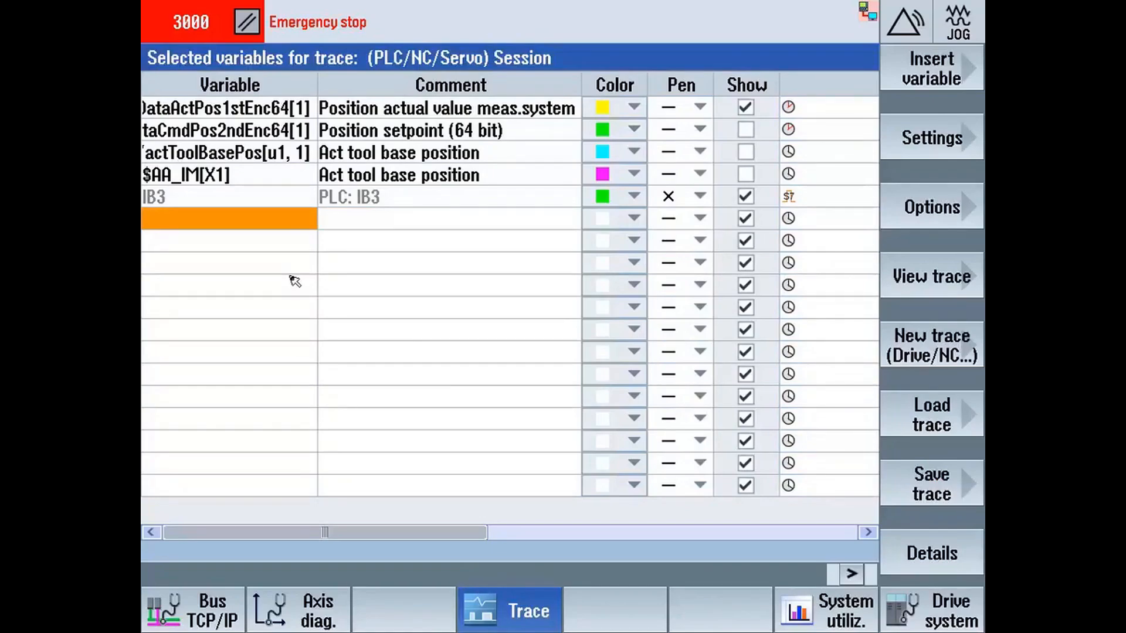
Step: Record a new trace including PLC: IB3 with the legend hidden, and fit the selected curves in the graph
click(963, 271)
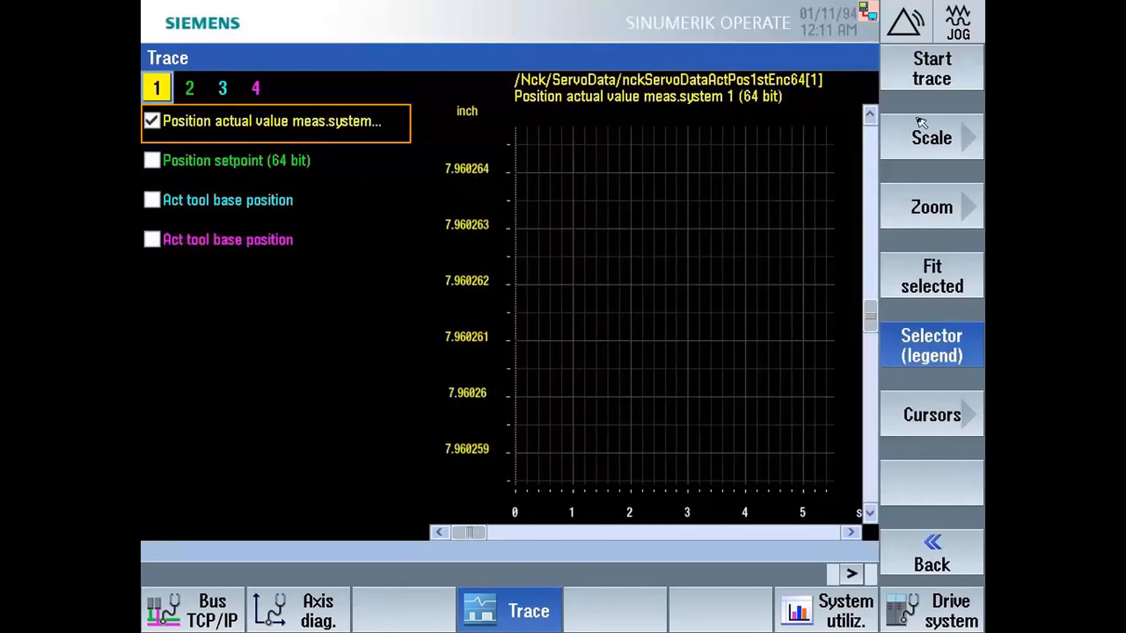
click(953, 349)
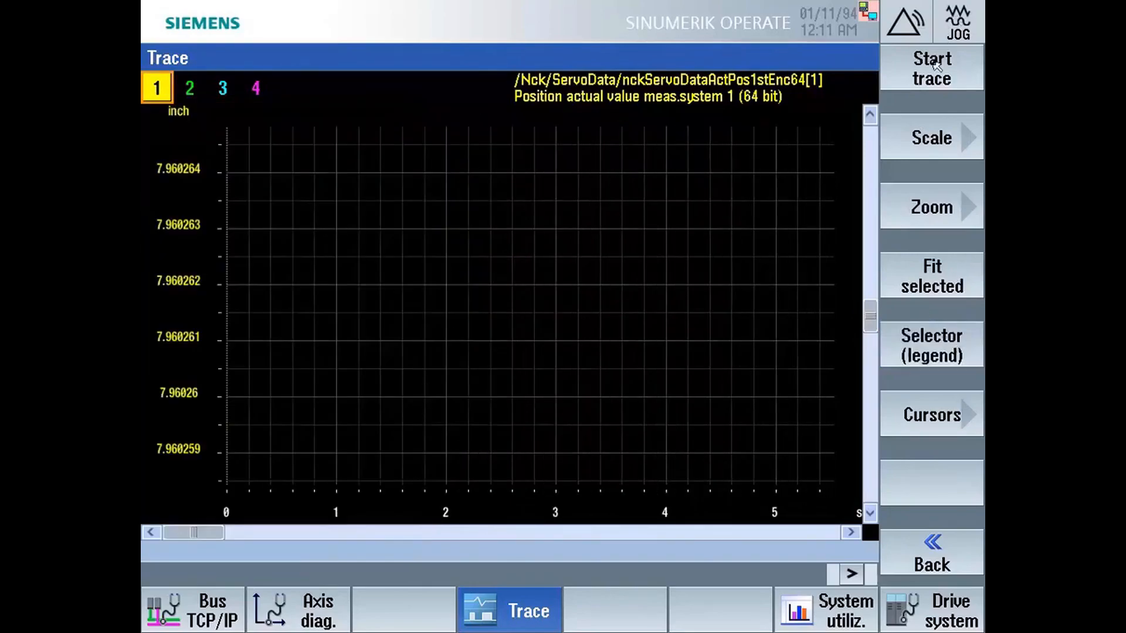
click(938, 69)
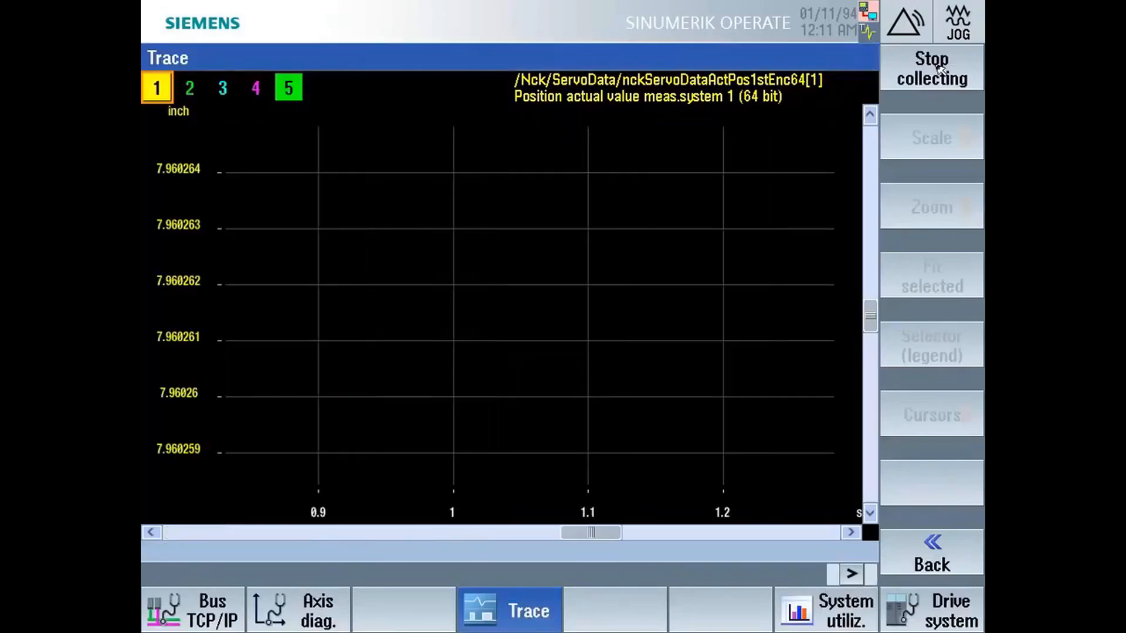
click(938, 69)
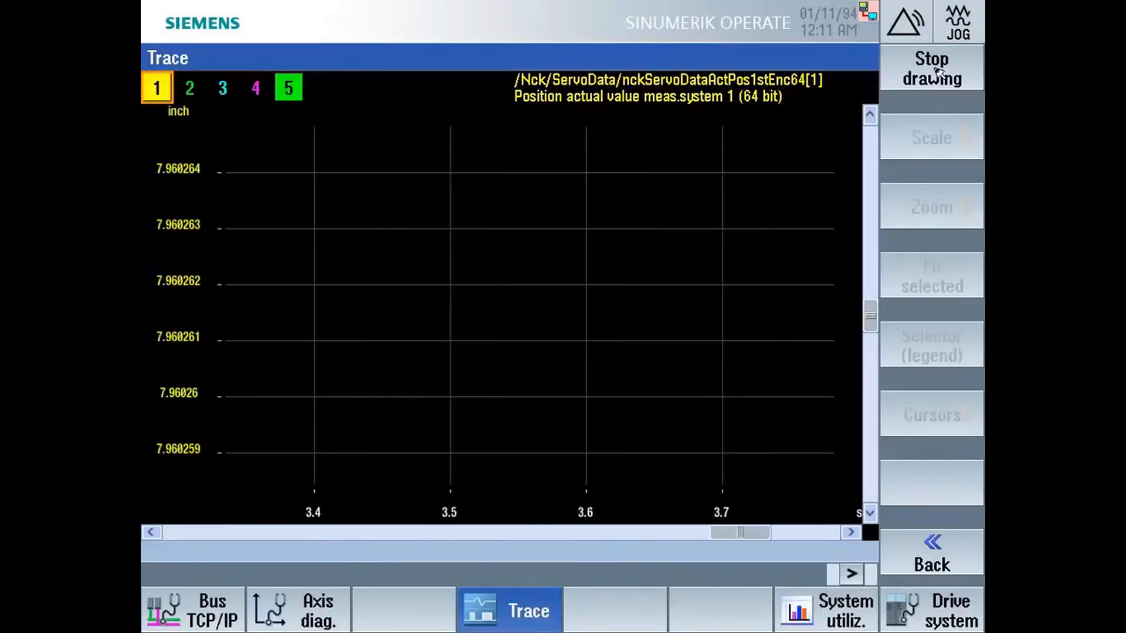
click(936, 71)
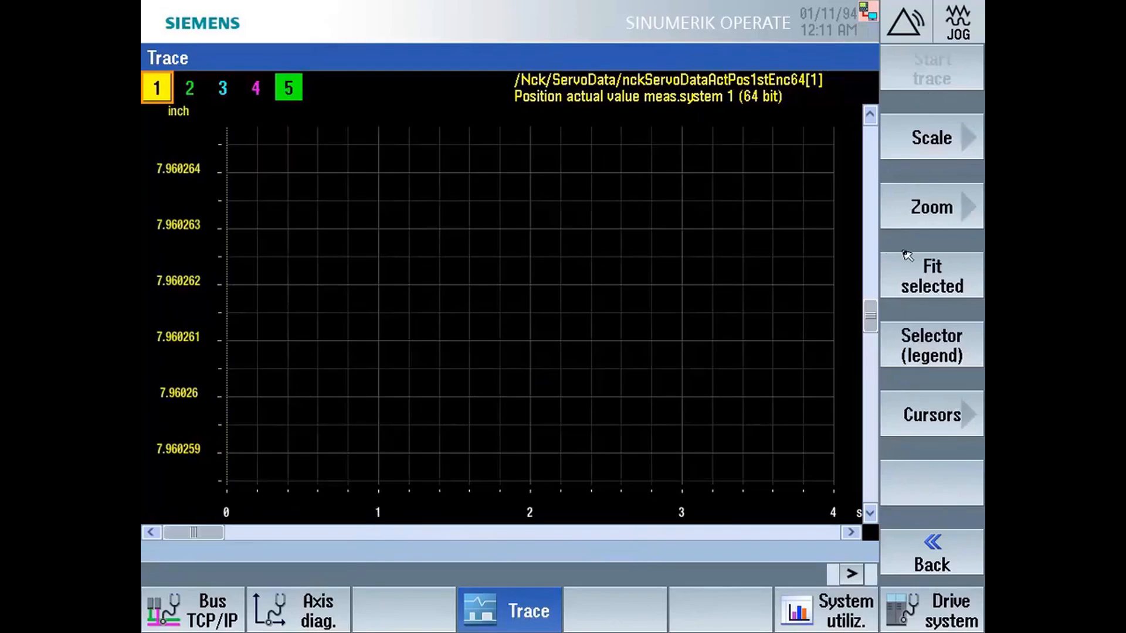
click(935, 286)
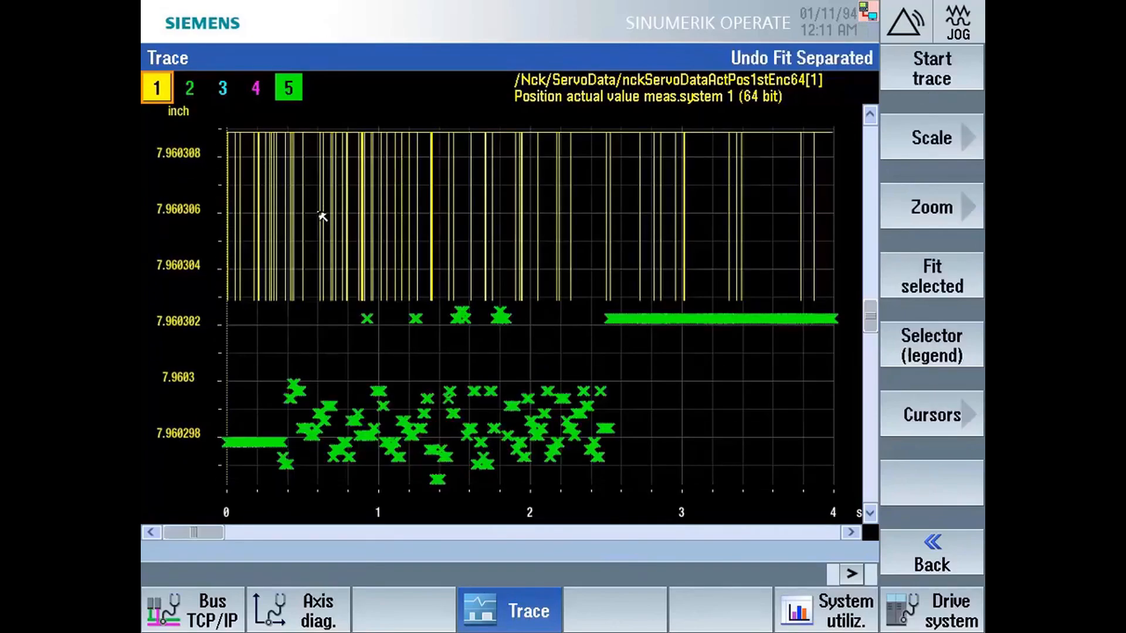
Step: Deselect the position actual value and PLC: IB3 curves in the legend and fit all curves in the graph
click(929, 359)
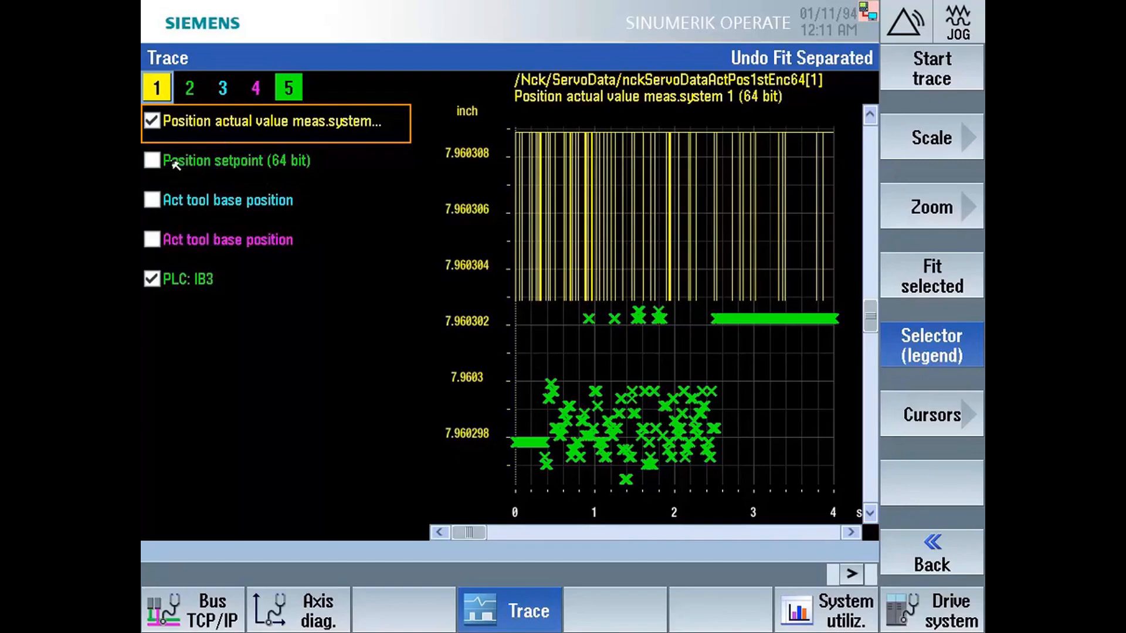
click(151, 121)
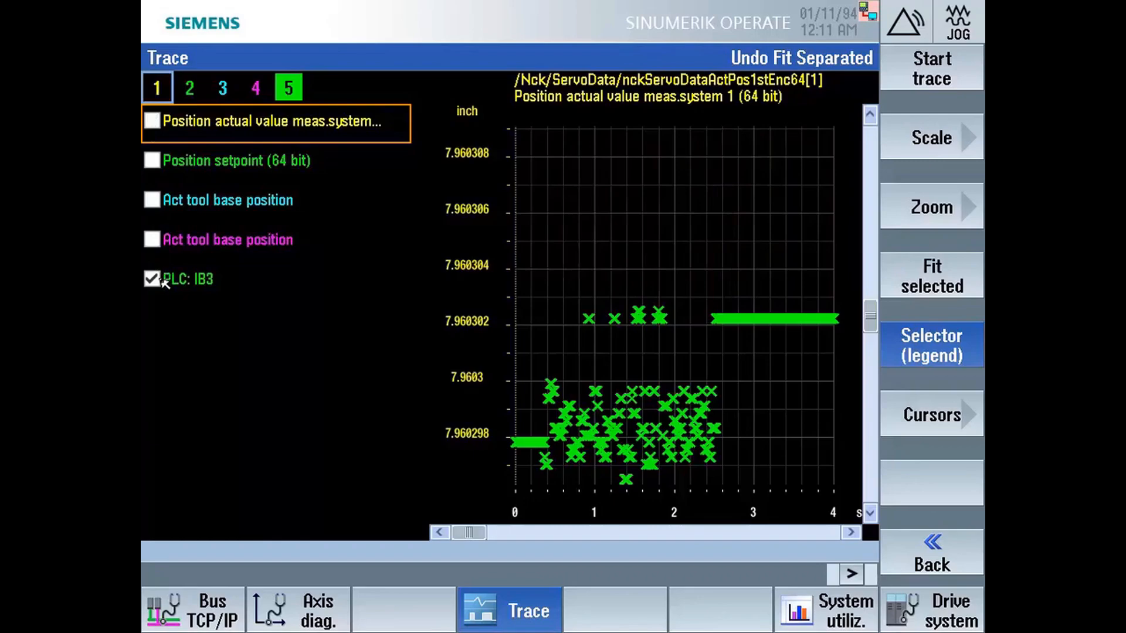
click(152, 279)
click(932, 276)
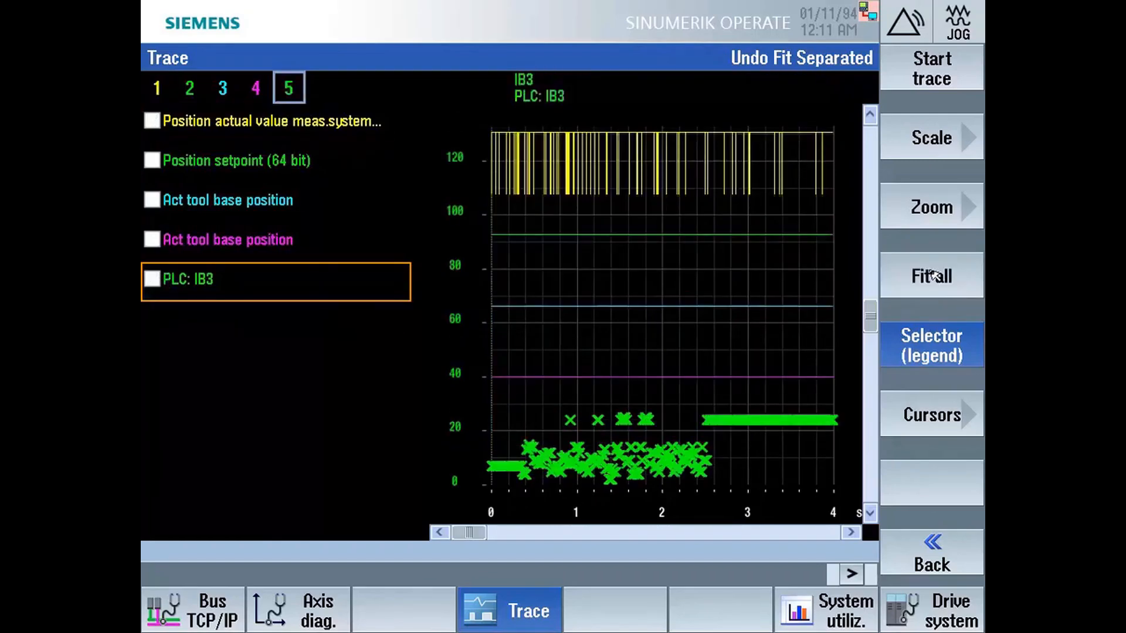
Step: Select the position actual value and PLC: IB3 curves, fit them to the graph and hide the legend
click(189, 130)
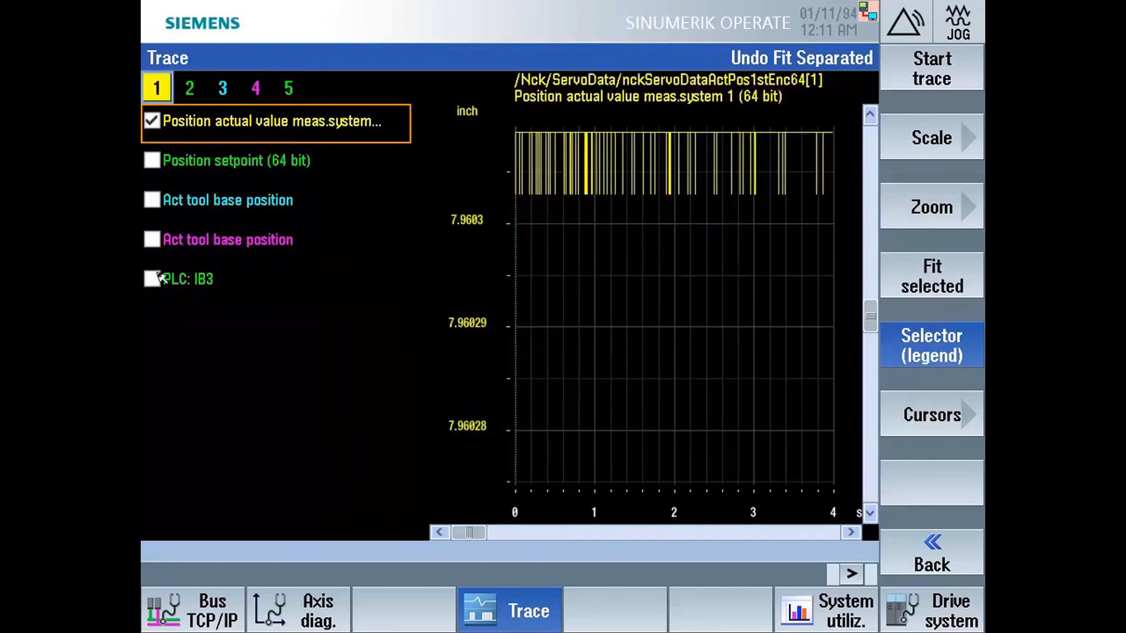
click(153, 280)
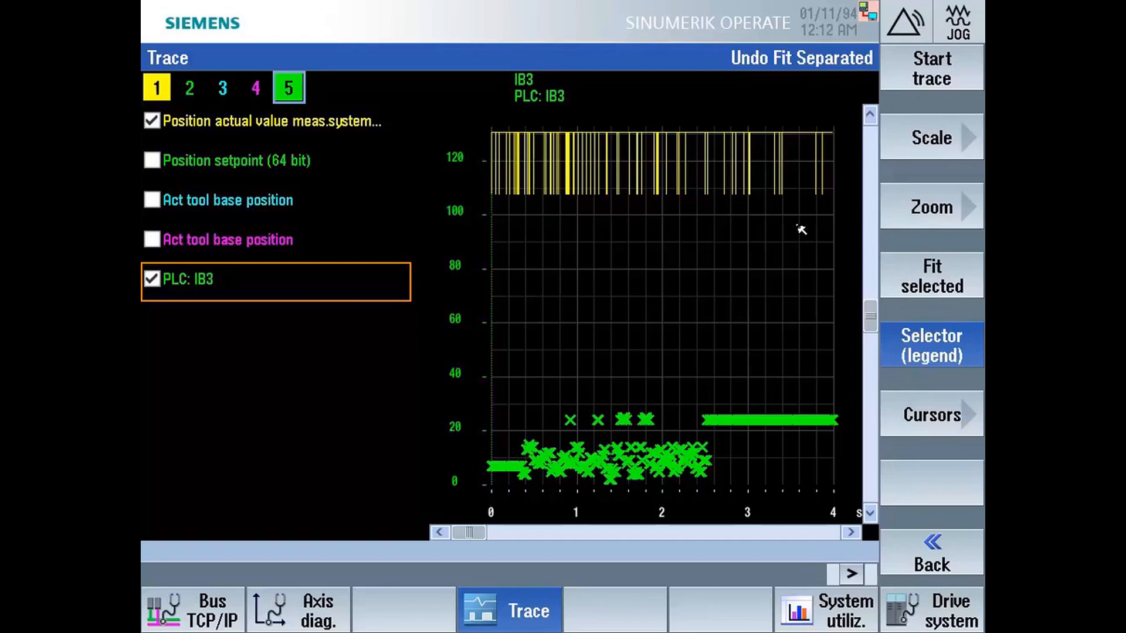
click(931, 288)
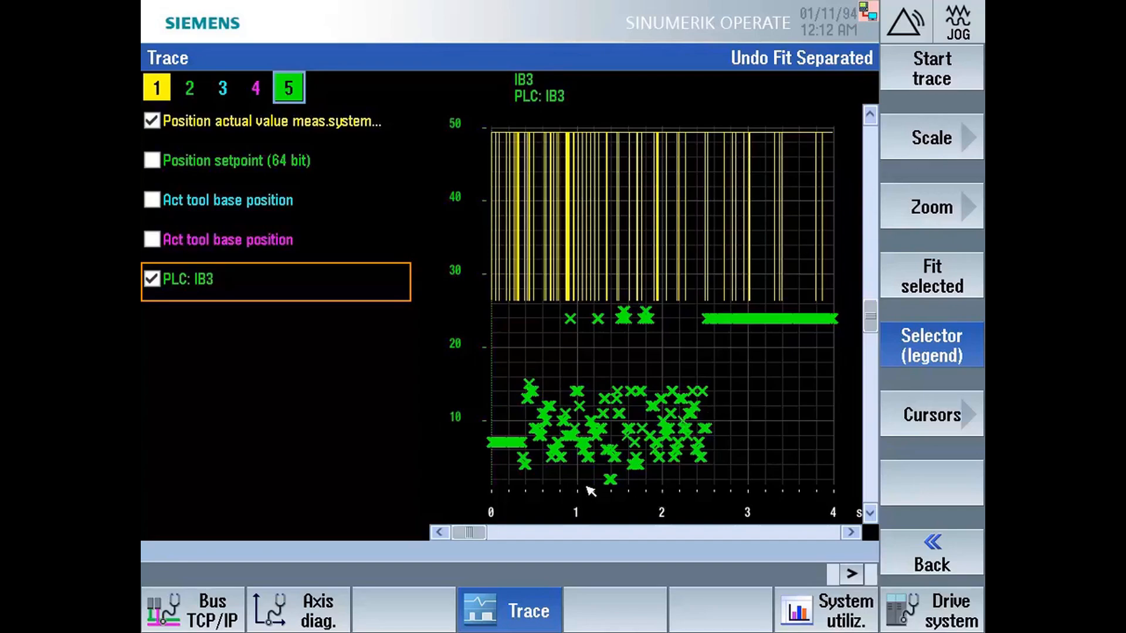
click(919, 346)
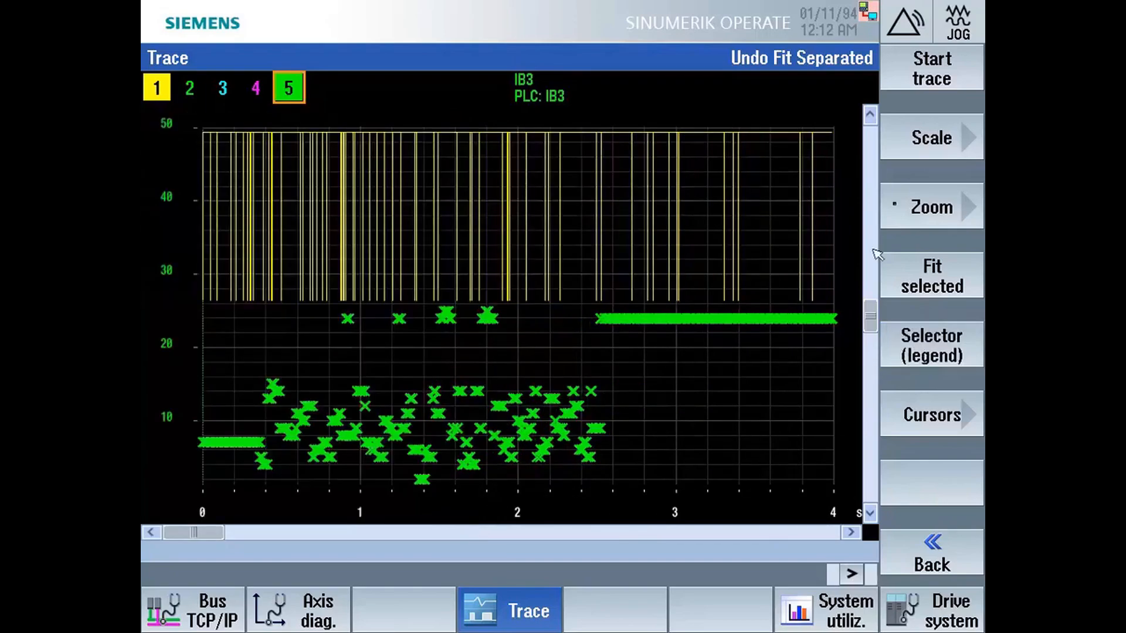
Step: Restrict zooming to the time axis and zoom in on the range from about 1.43 to 2.57 seconds
click(928, 216)
click(952, 67)
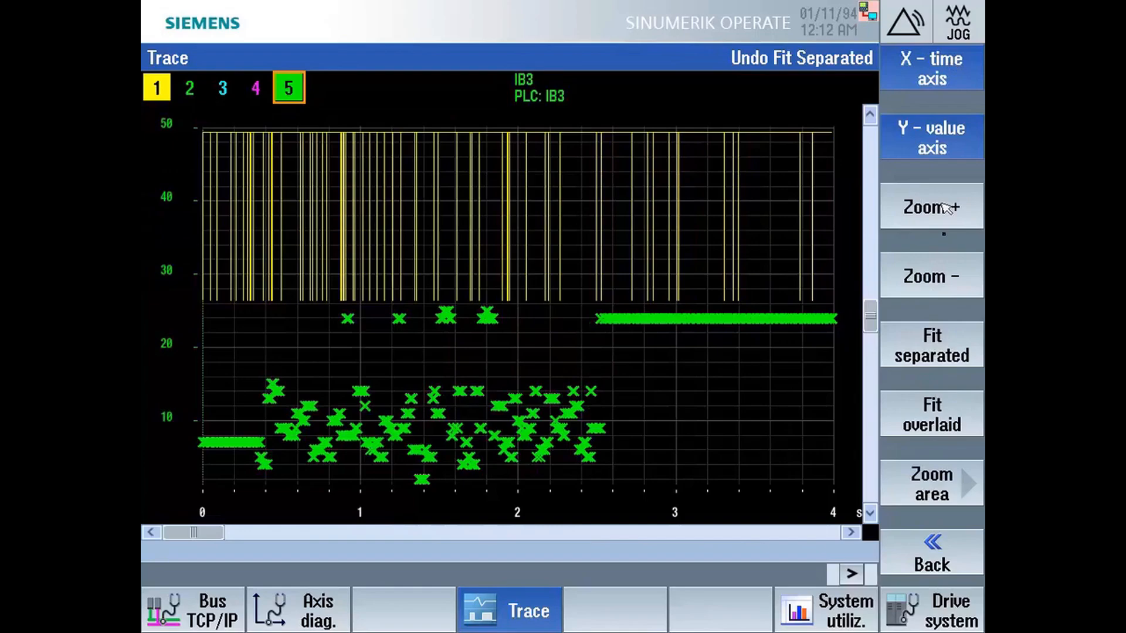
click(937, 150)
click(935, 211)
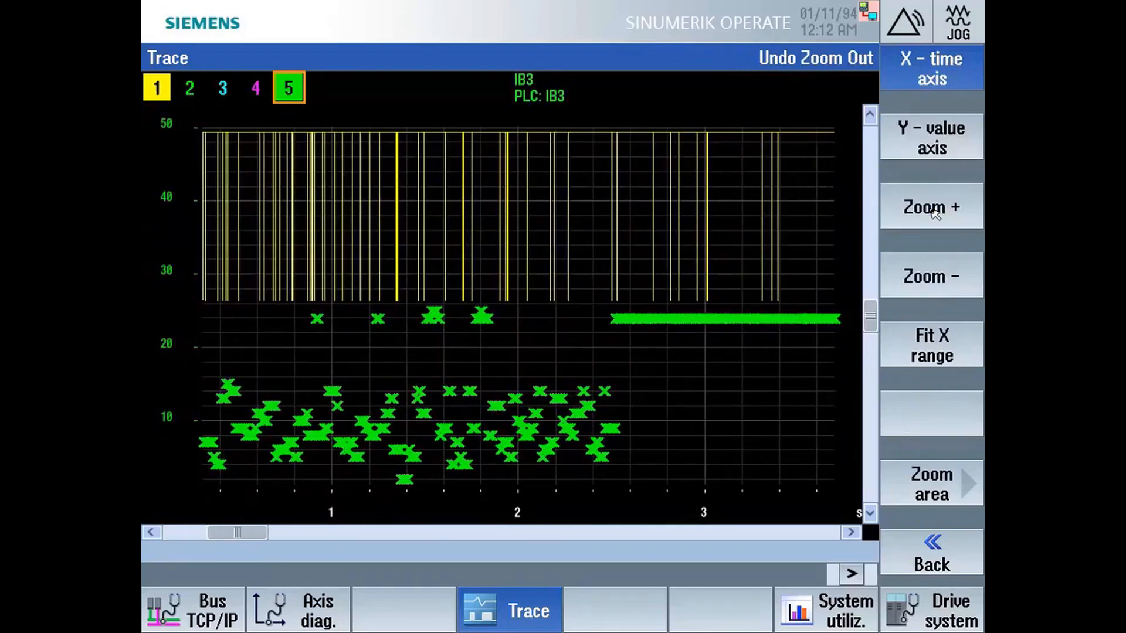
click(934, 211)
click(935, 211)
click(935, 211)
click(934, 211)
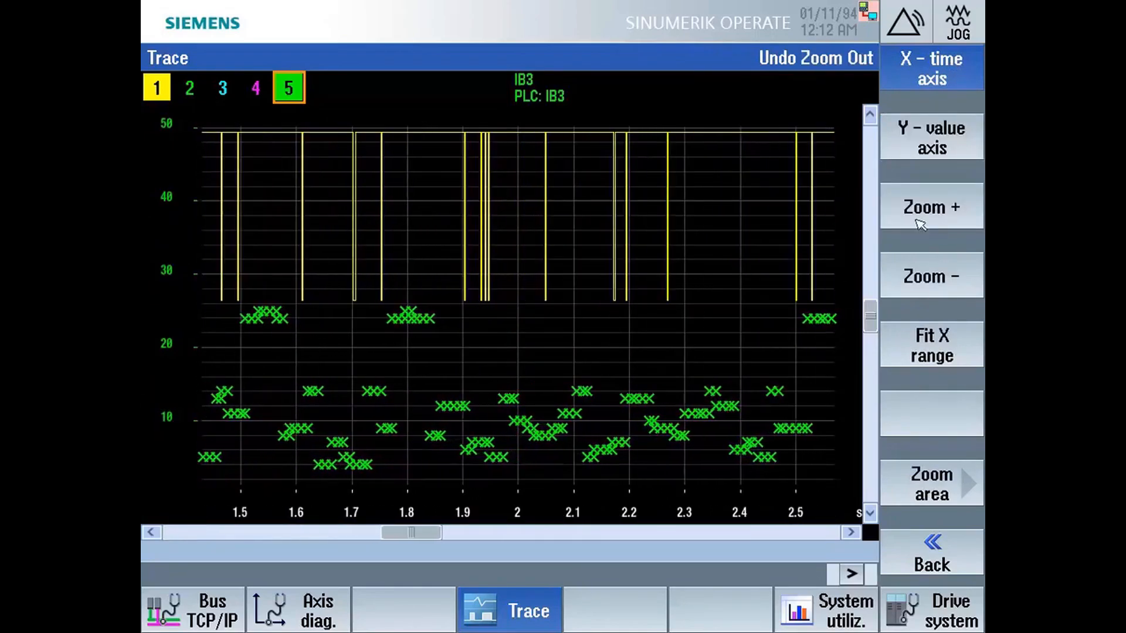
Step: Examine the individual IB3 samples more closely between about 1.8 and 2.03 seconds, and leave the zoom functions
mouse_move(434, 532)
mouse_down()
mouse_move(563, 530)
mouse_move(439, 532)
mouse_up()
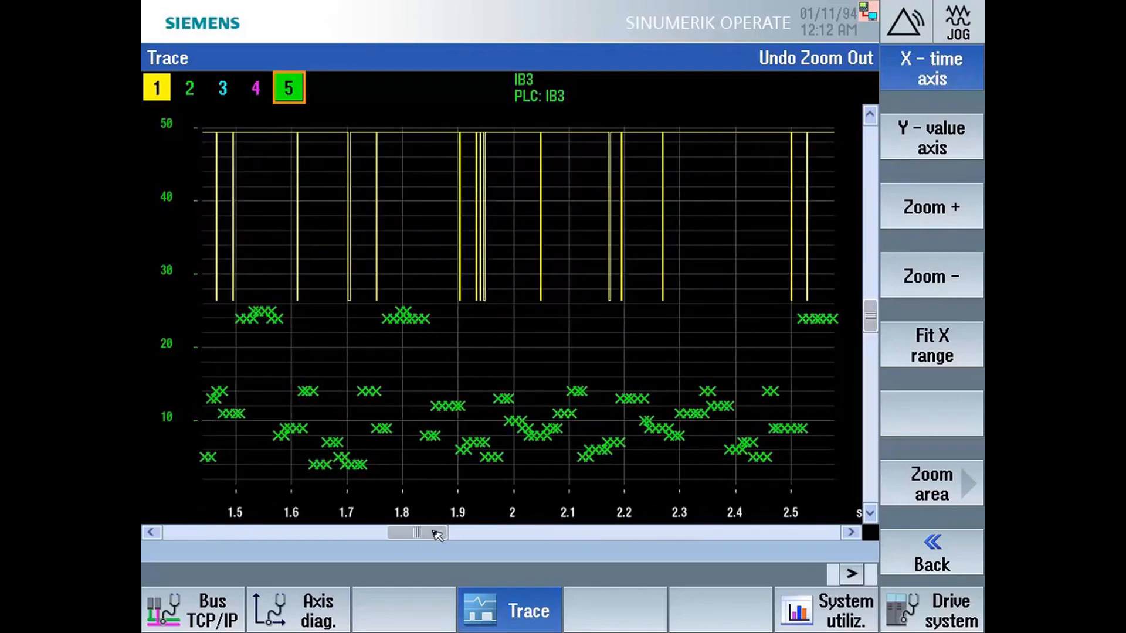
click(910, 215)
click(910, 215)
click(910, 216)
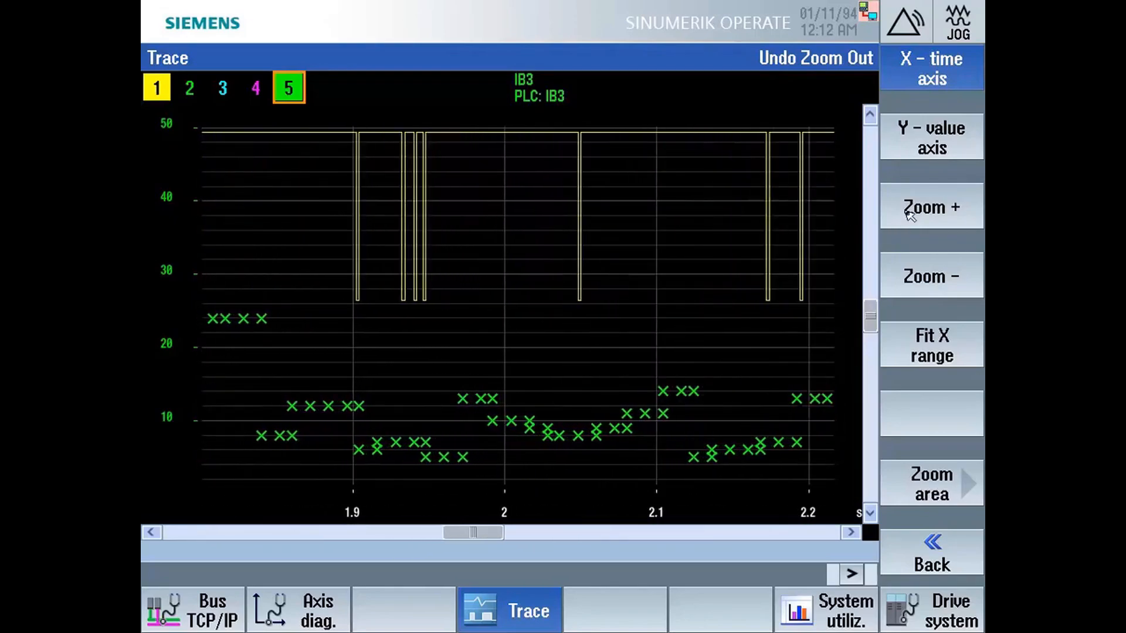
click(910, 215)
click(909, 215)
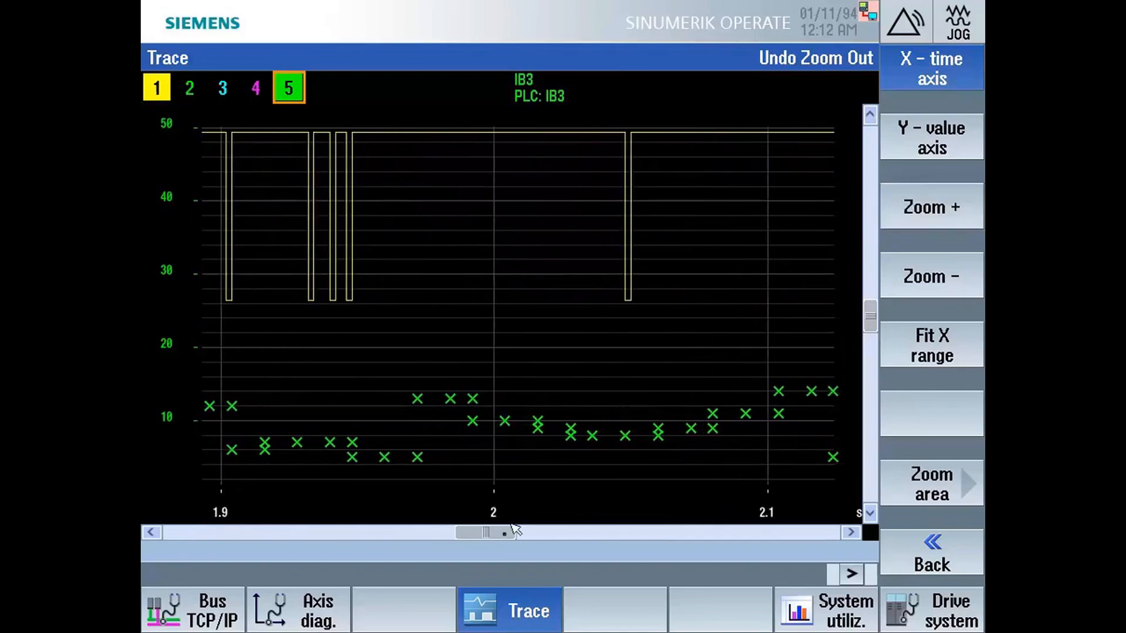
drag(497, 537, 490, 536)
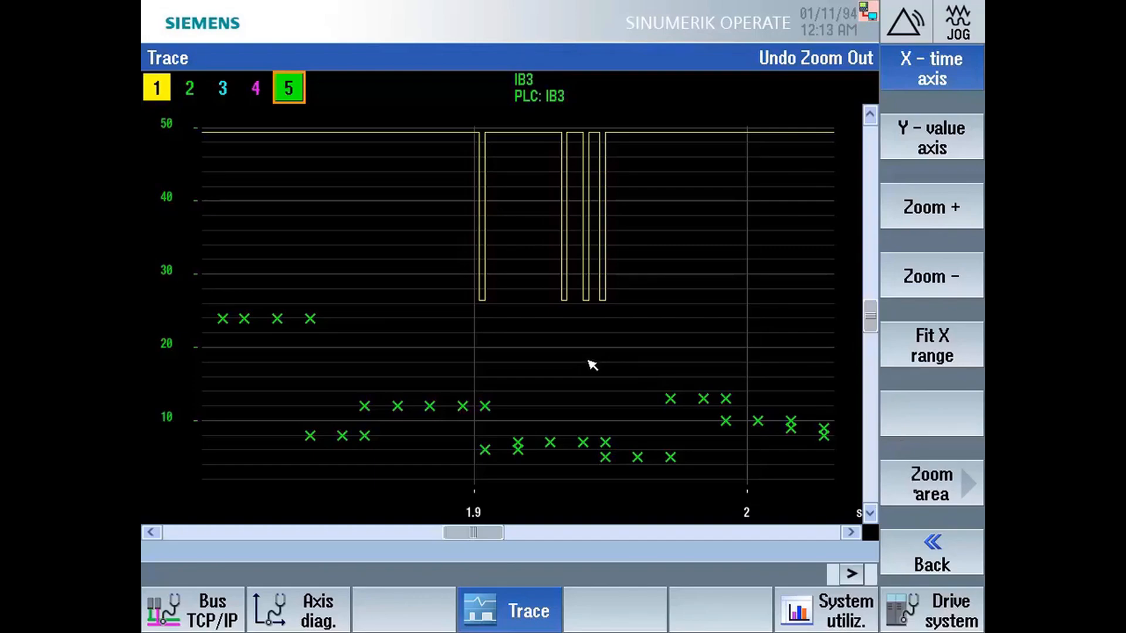
click(919, 541)
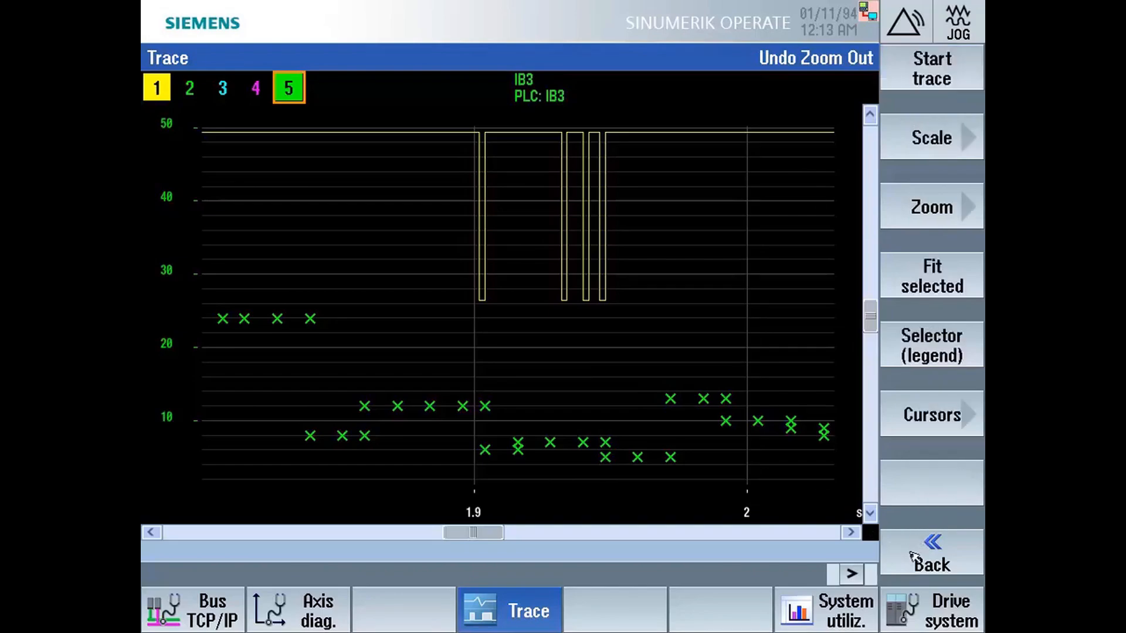
Step: Scale the graph's time axis with an X minimum of 1 and an X maximum of 1.5
click(935, 141)
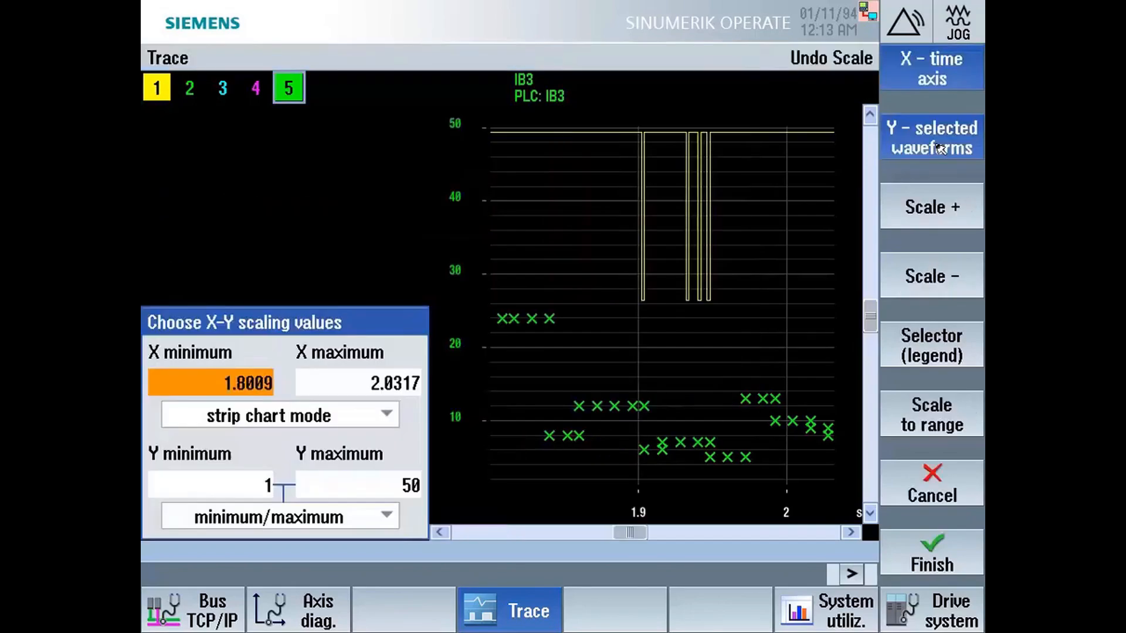
click(258, 484)
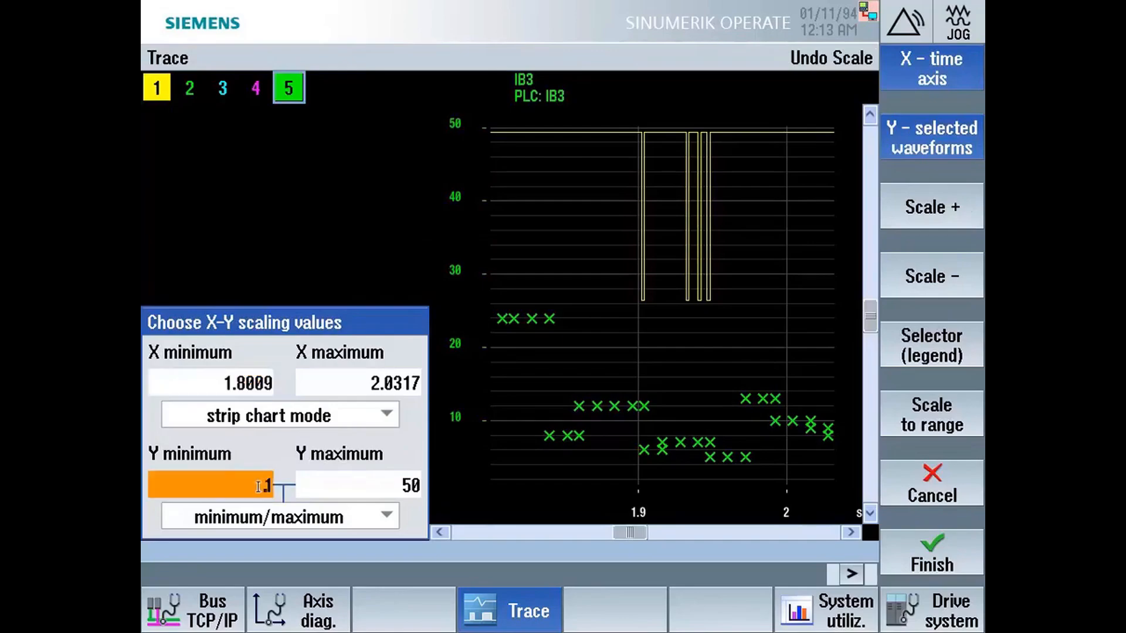
click(267, 381)
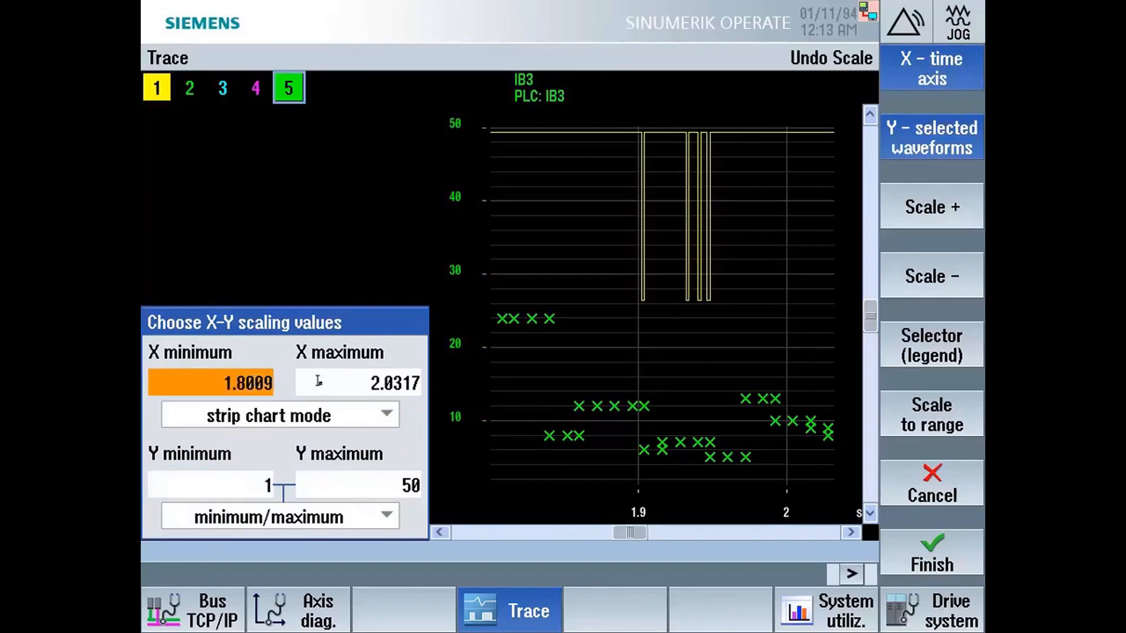
text(1)
key(Return)
click(317, 381)
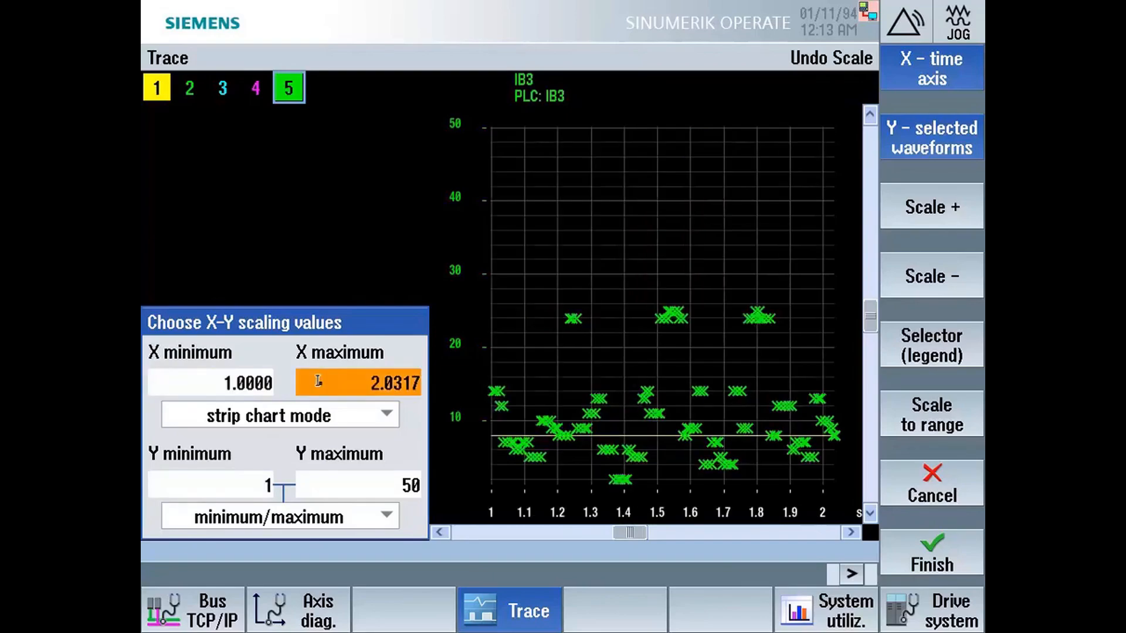
text(1.5)
key(Return)
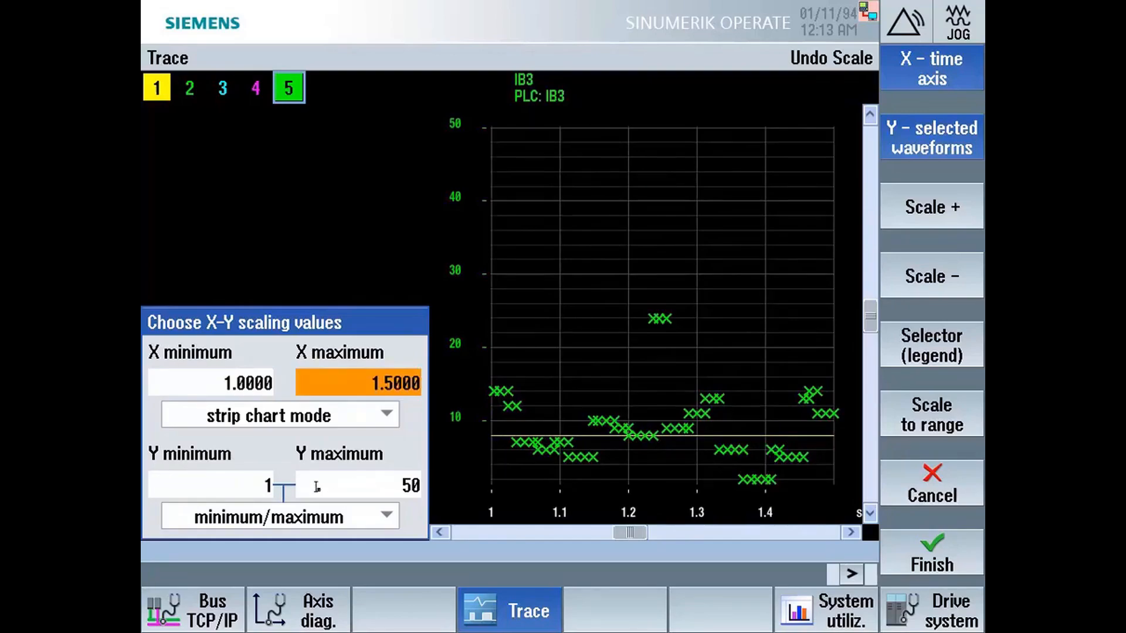
Step: Set the Y minimum of the PLC: IB3 curve to 0 and finish scaling
click(260, 487)
text(0)
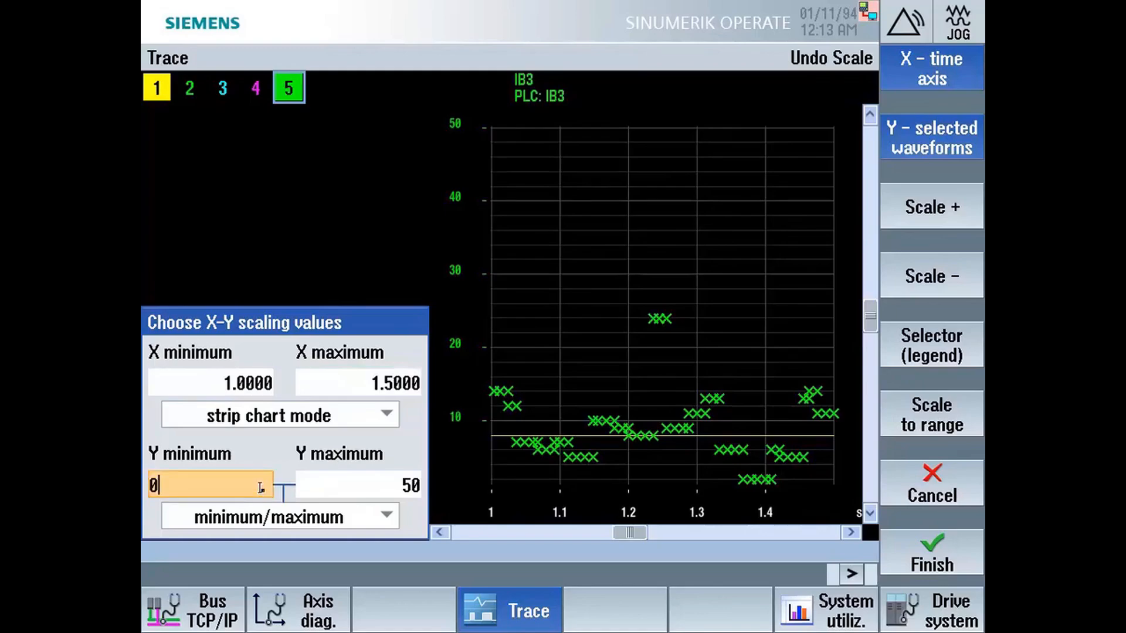
key(Return)
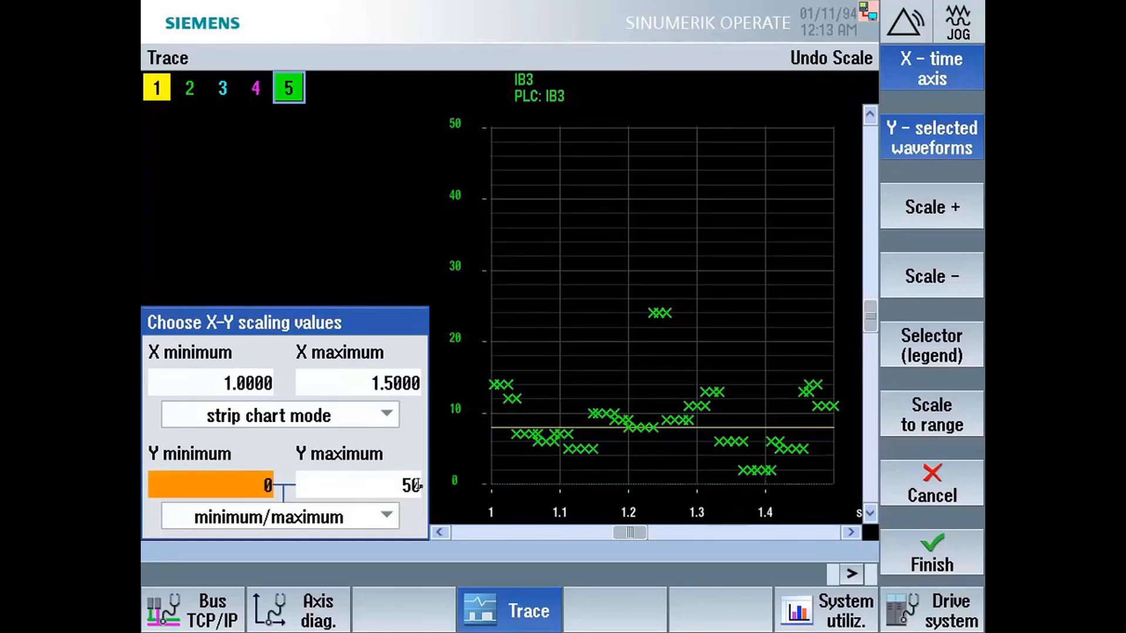
click(954, 546)
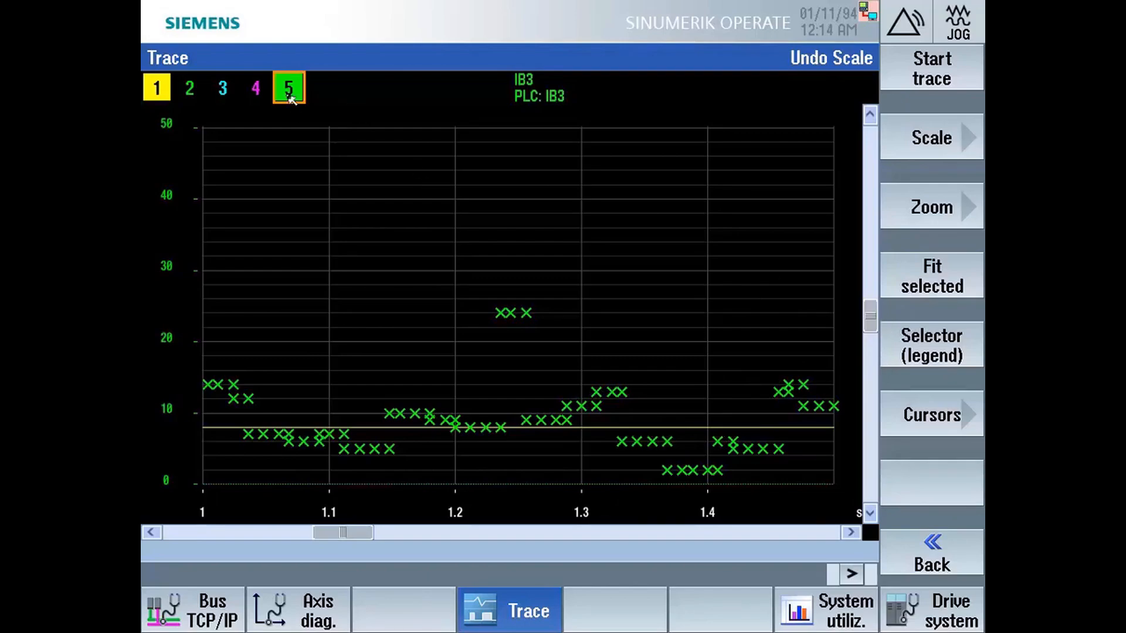
Step: Hide the PLC: IB3 curve in the legend and set the Y minimum of the actual position curve to 7.96
click(905, 349)
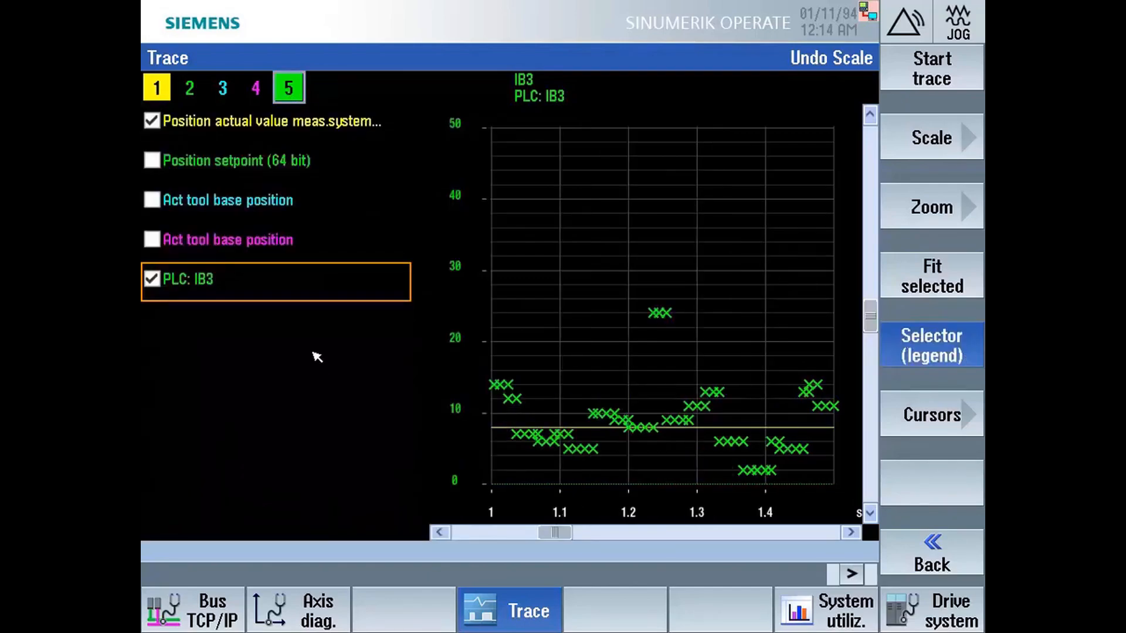
click(201, 283)
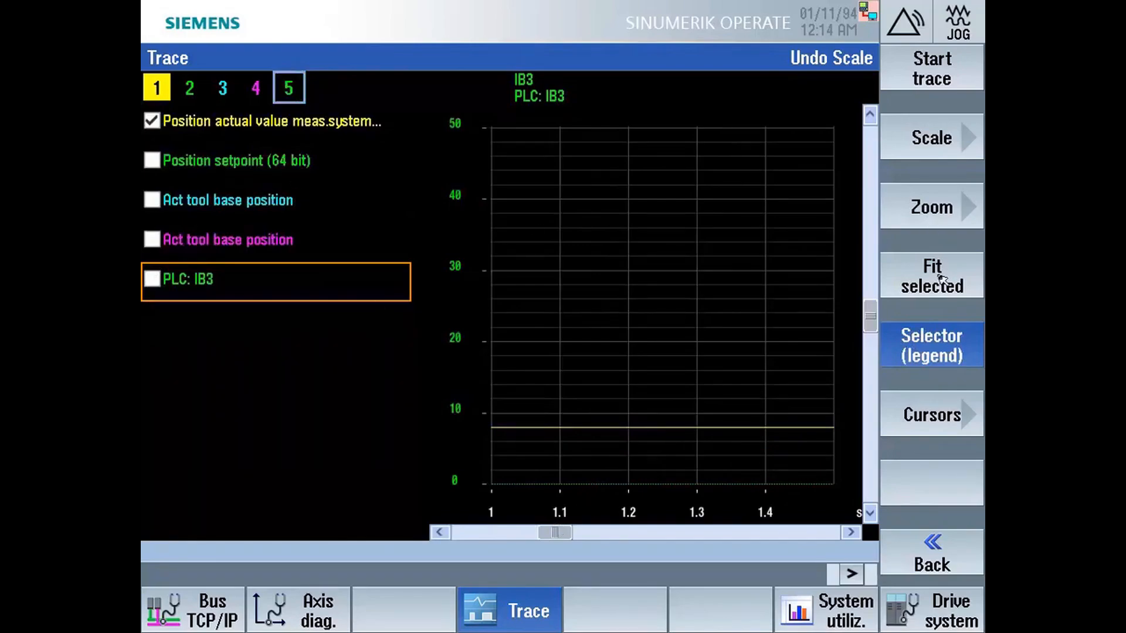
click(929, 137)
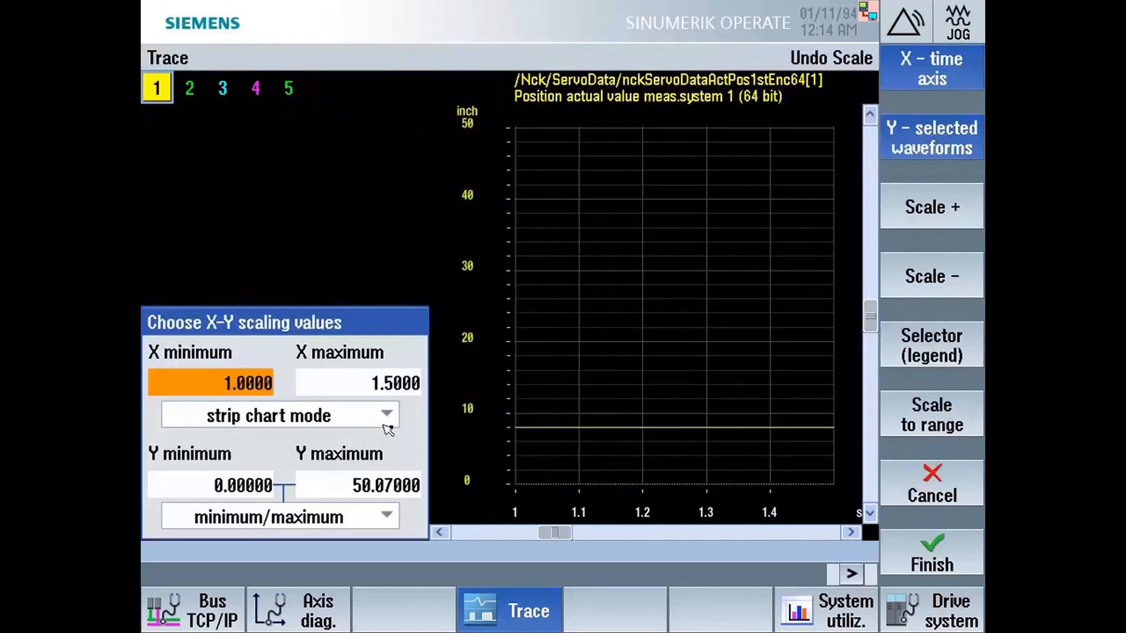
click(256, 486)
text(7.969)
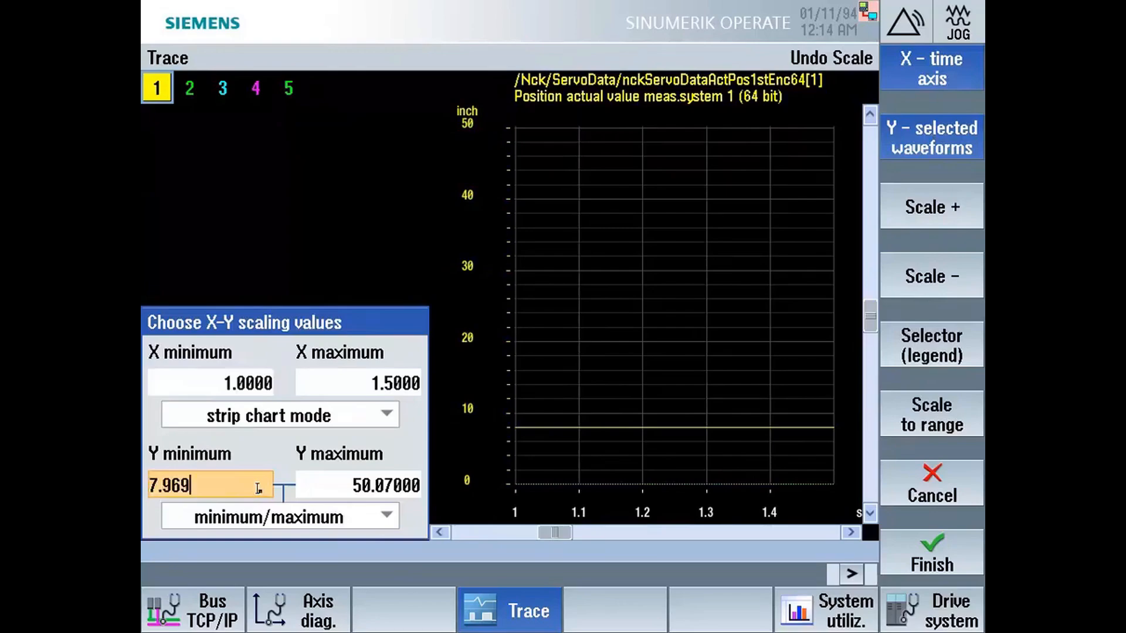
key(BackSpace)
key(Return)
Step: Try Y maximum values of 7.96001 and 7.961 for the actual position curve
key(Tab)
text(7)
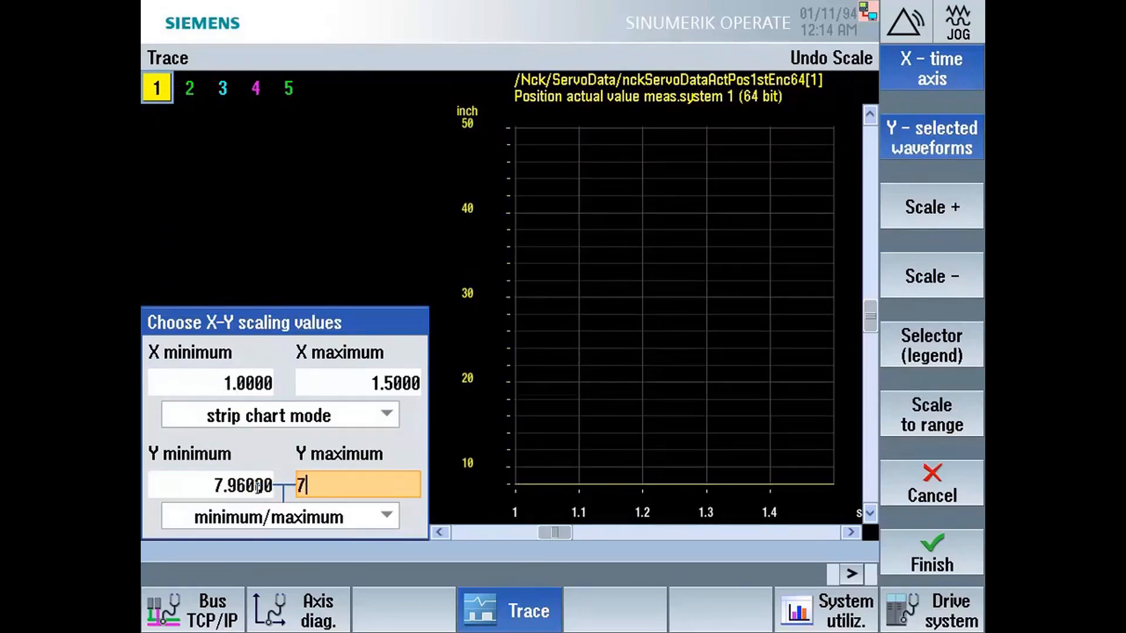
text(.96001)
key(Return)
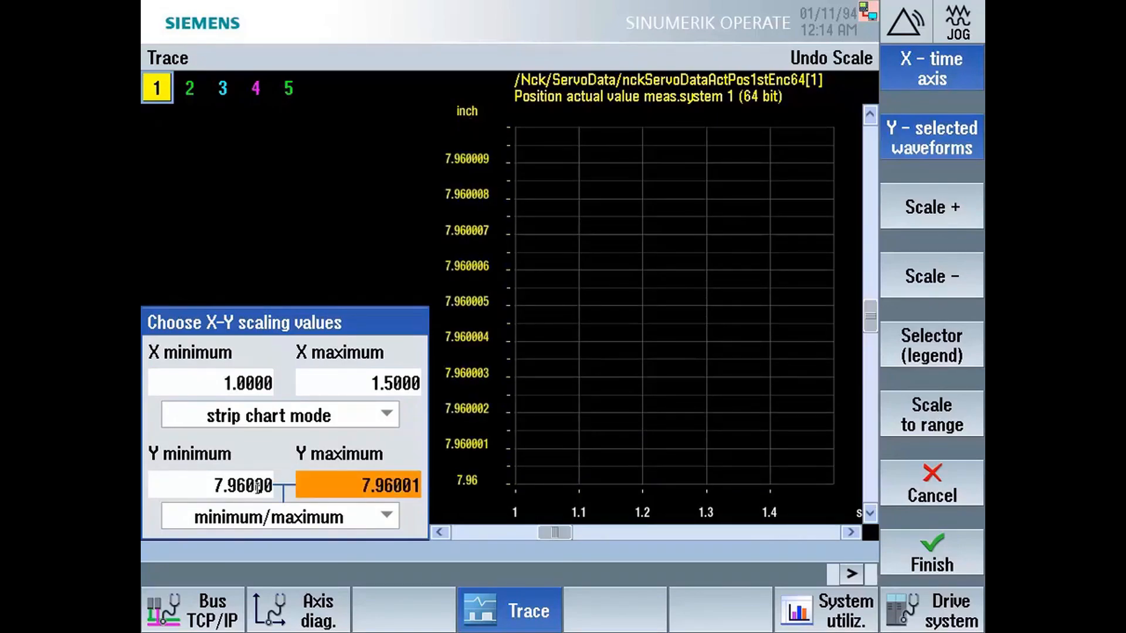
text(7.96)
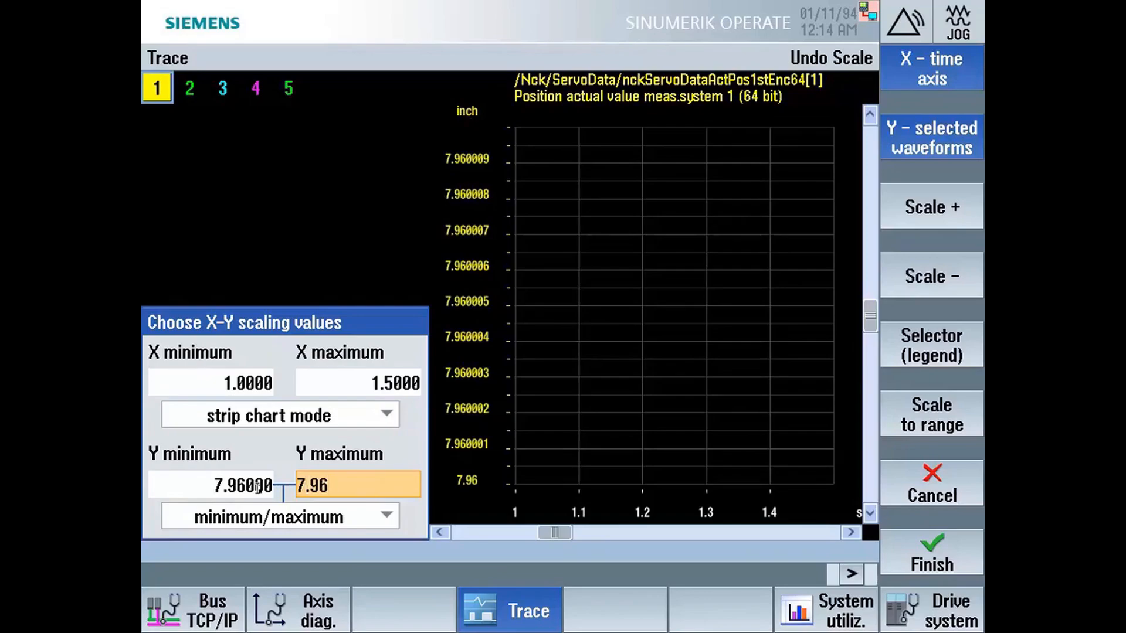
text(1)
key(Return)
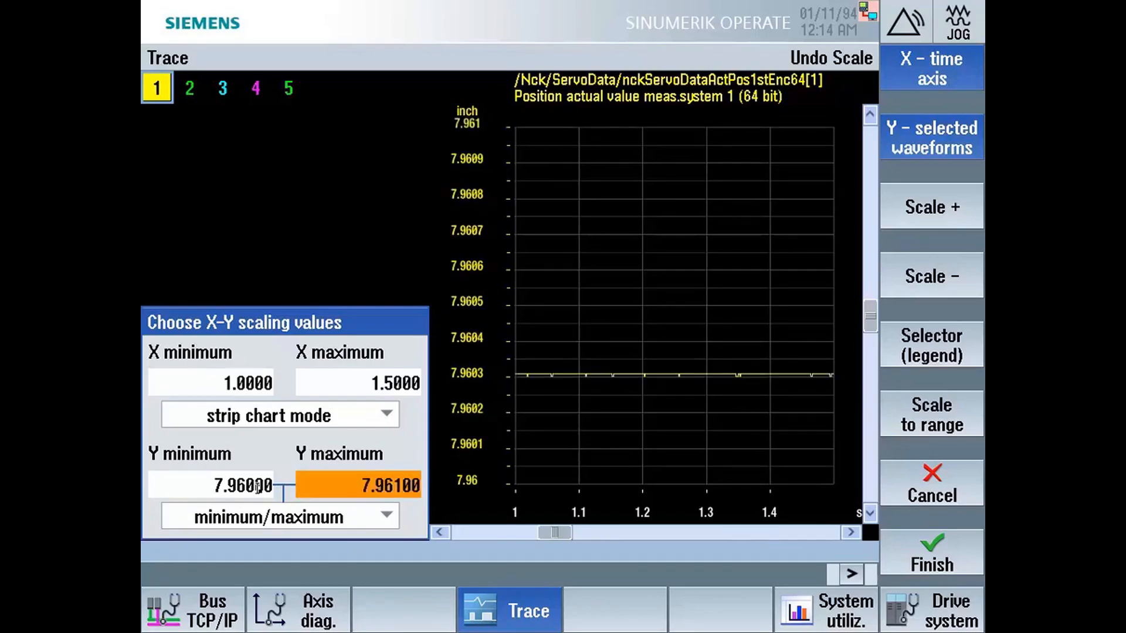
Step: Scale the actual position curve from a Y minimum of 7.9603 to a Y maximum of 7.9604 and finish scaling
click(257, 486)
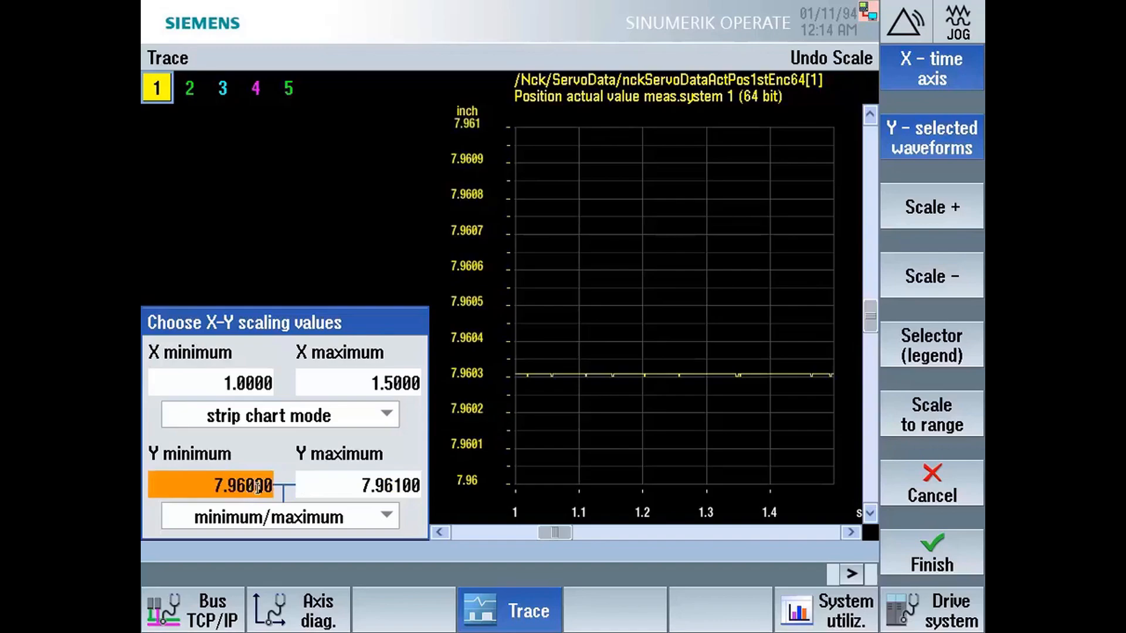
text(7.9603)
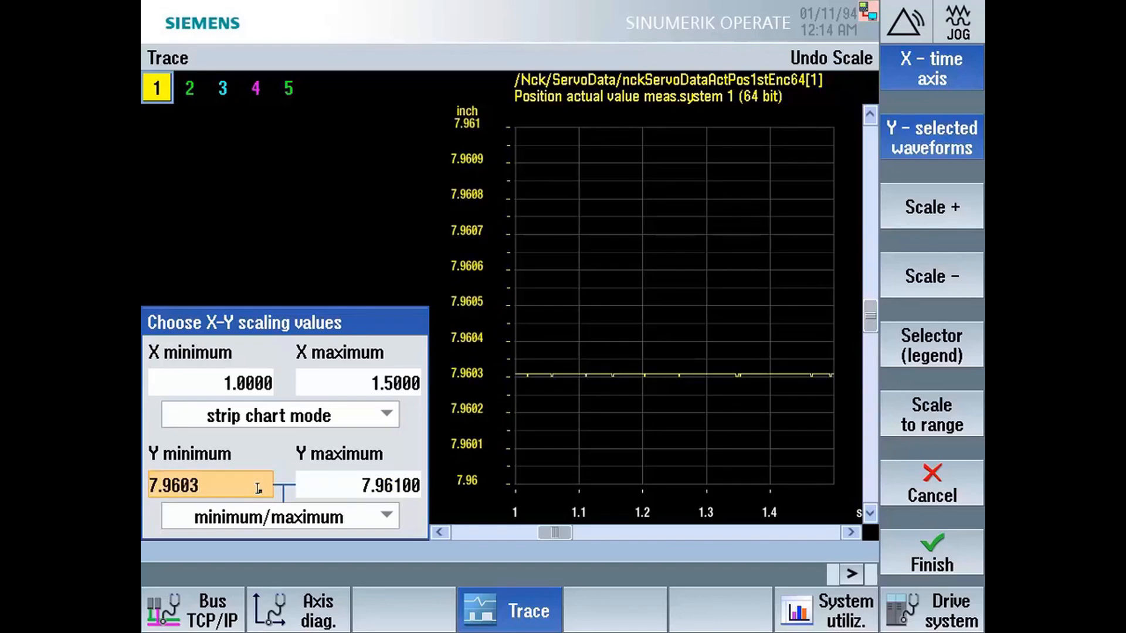
key(Return)
key(Tab)
text(7)
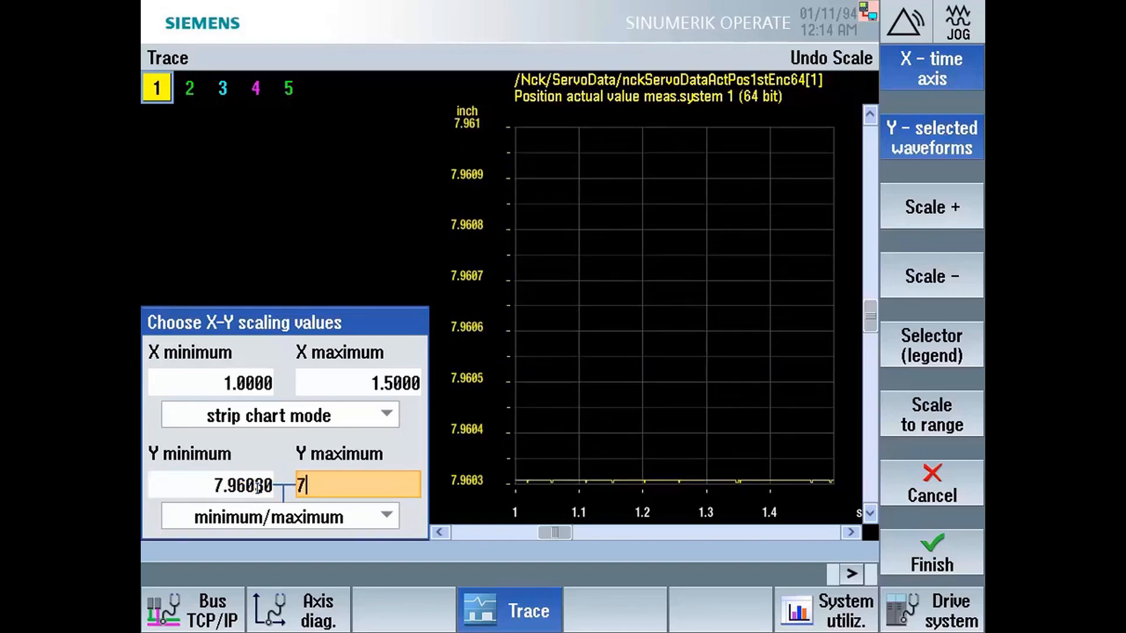
text(.9604)
key(Return)
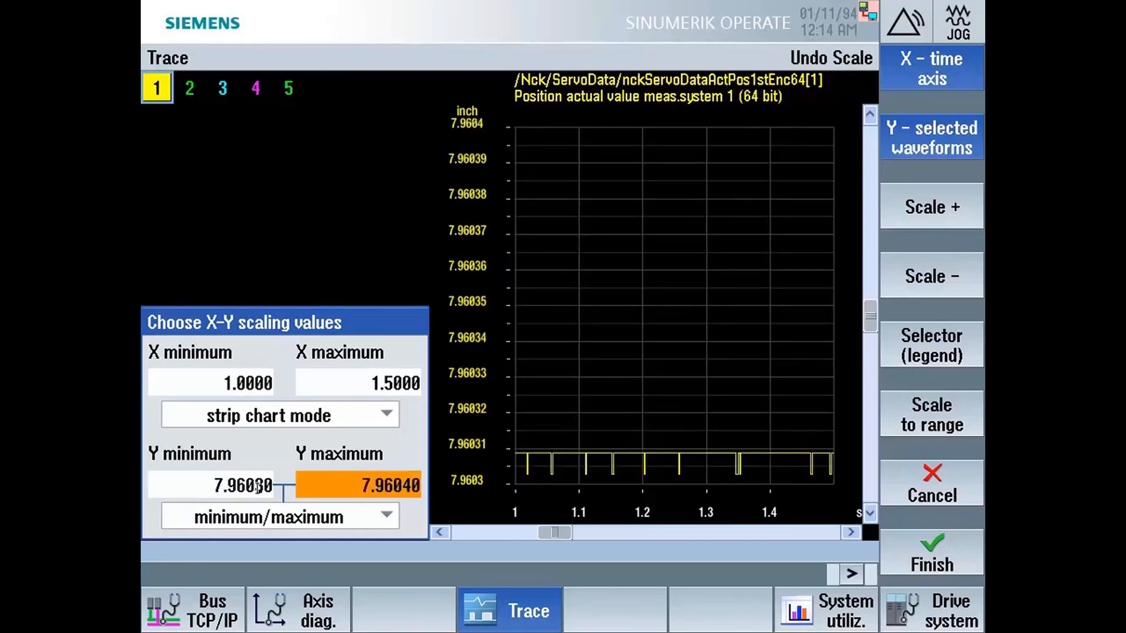
click(930, 553)
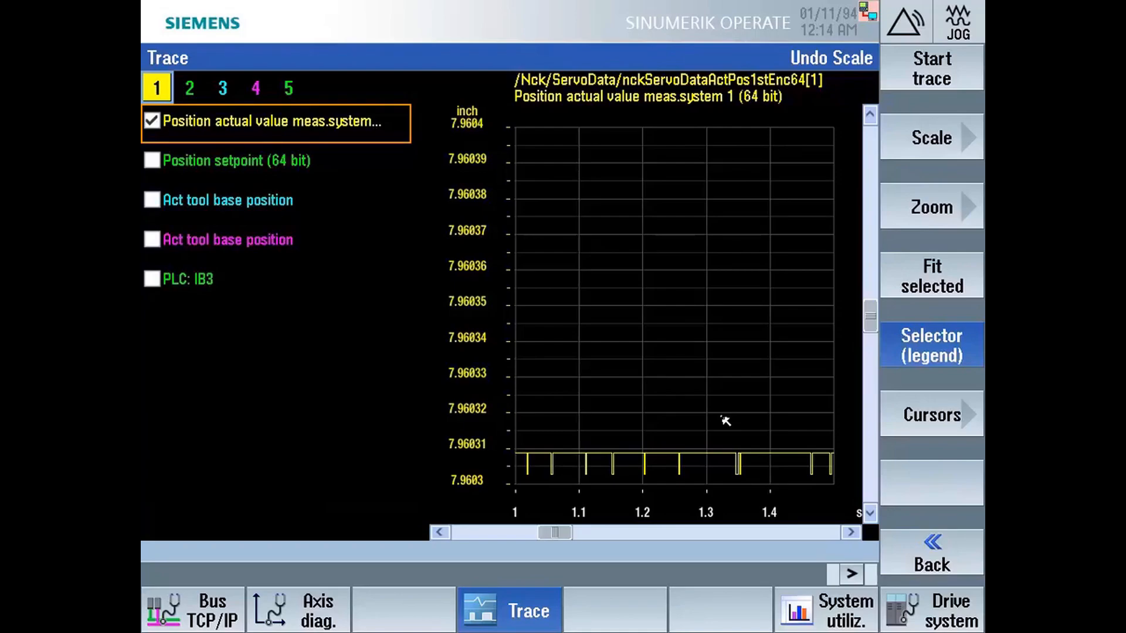
Step: Show the PLC: IB3 curve again, make the actual position curve the active one, and hide the legend
click(194, 288)
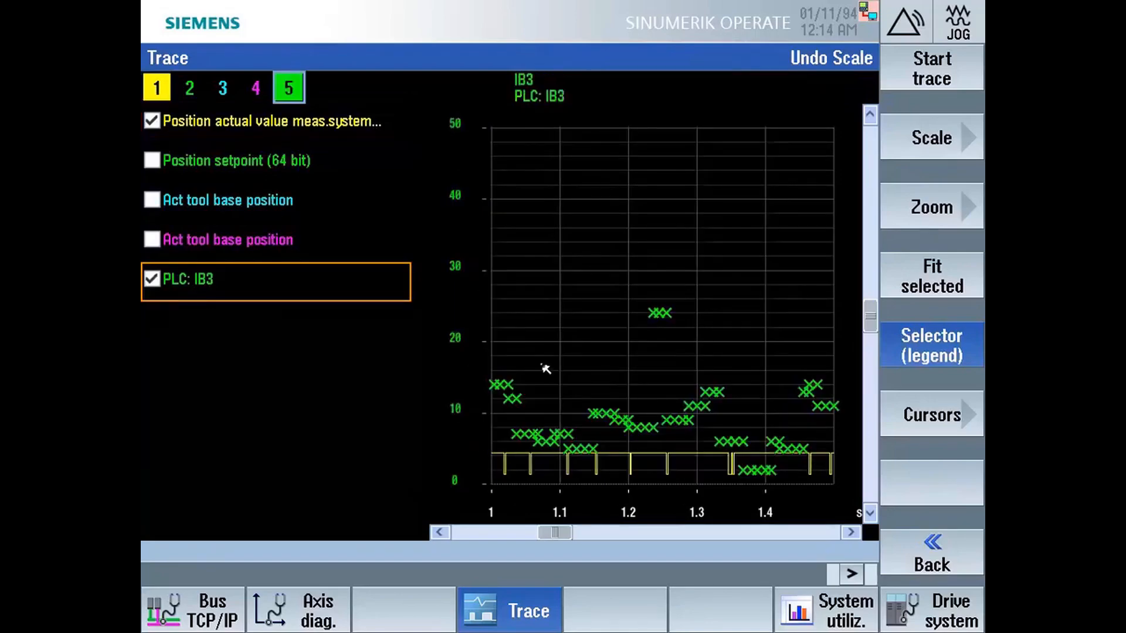
click(542, 365)
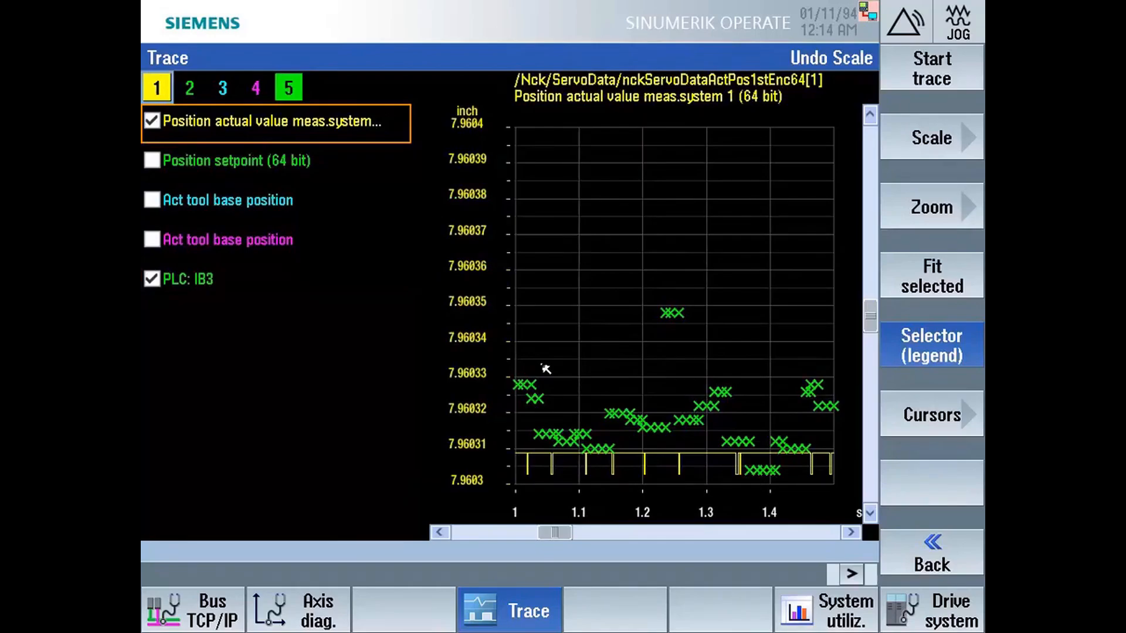
click(927, 359)
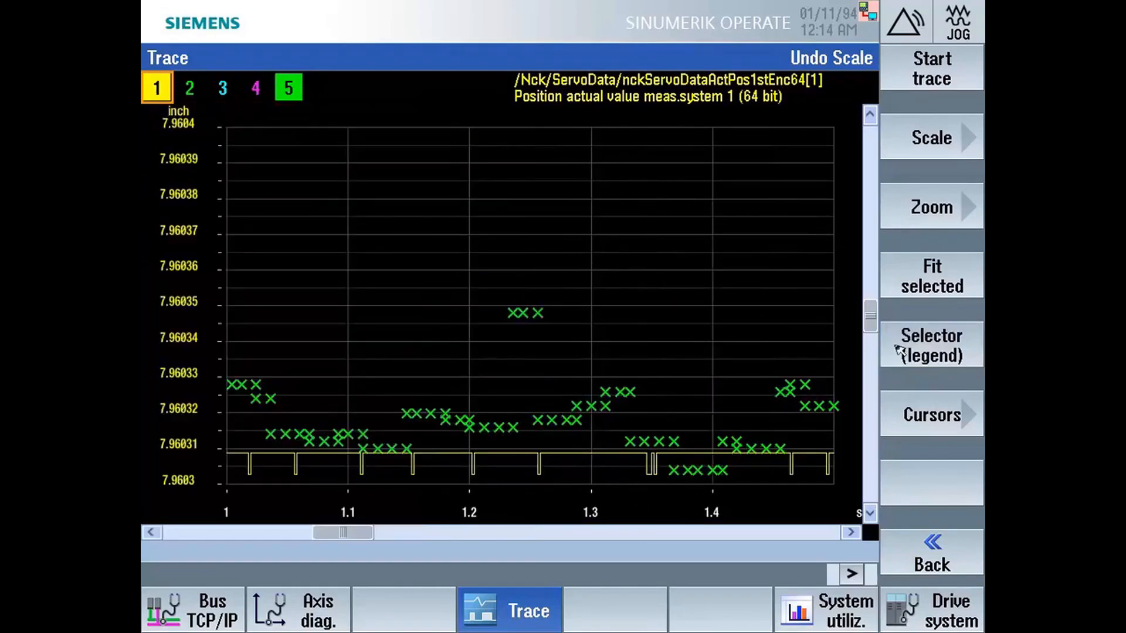
Step: Shift the graph vertically to compare the small steps in the actual position with the IB3 samples
key(Up)
key(Down)
key(Up)
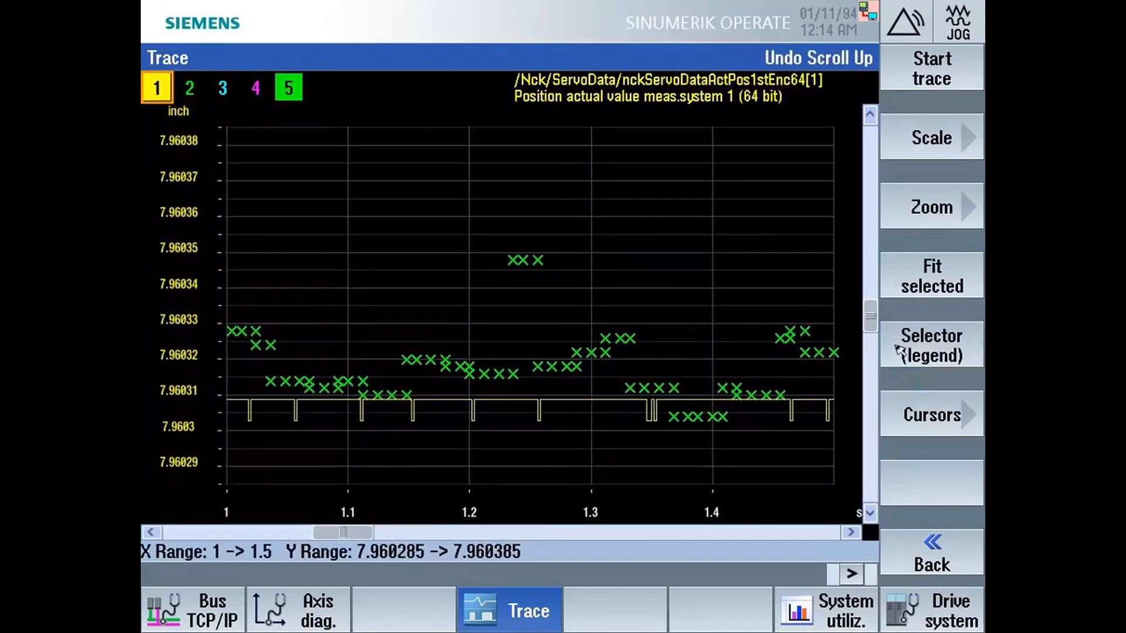
key(Up)
key(Up)
key(Up)
key(Up)
key(Up)
key(Down)
key(Up)
key(Down)
key(Down)
key(Down)
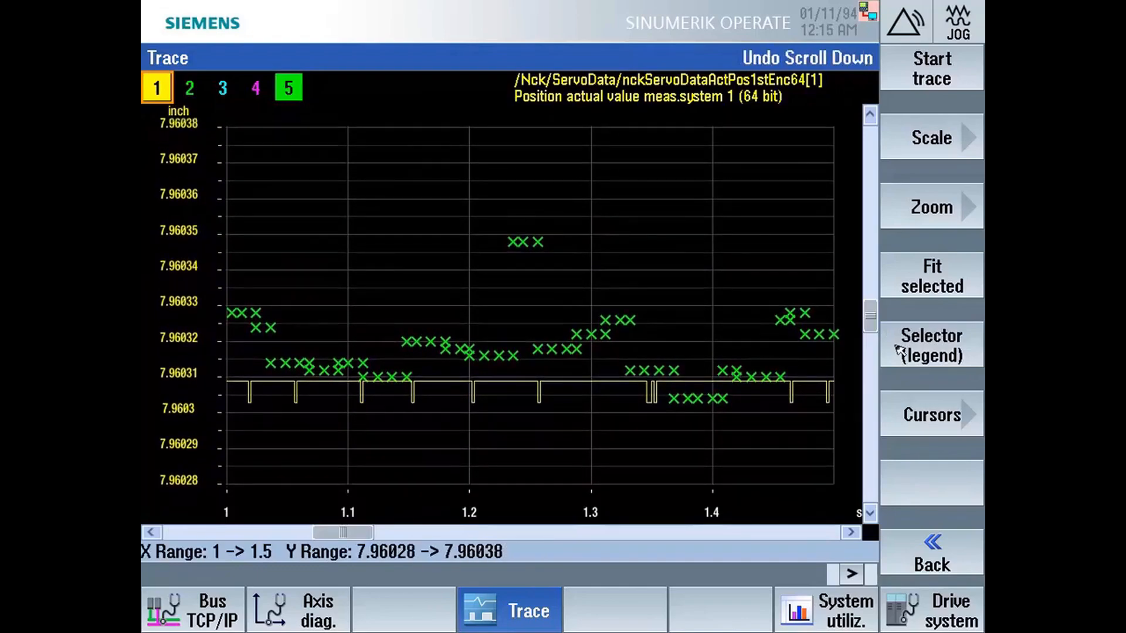
key(Up)
key(Up)
key(Up)
key(Up)
key(Up)
key(Up)
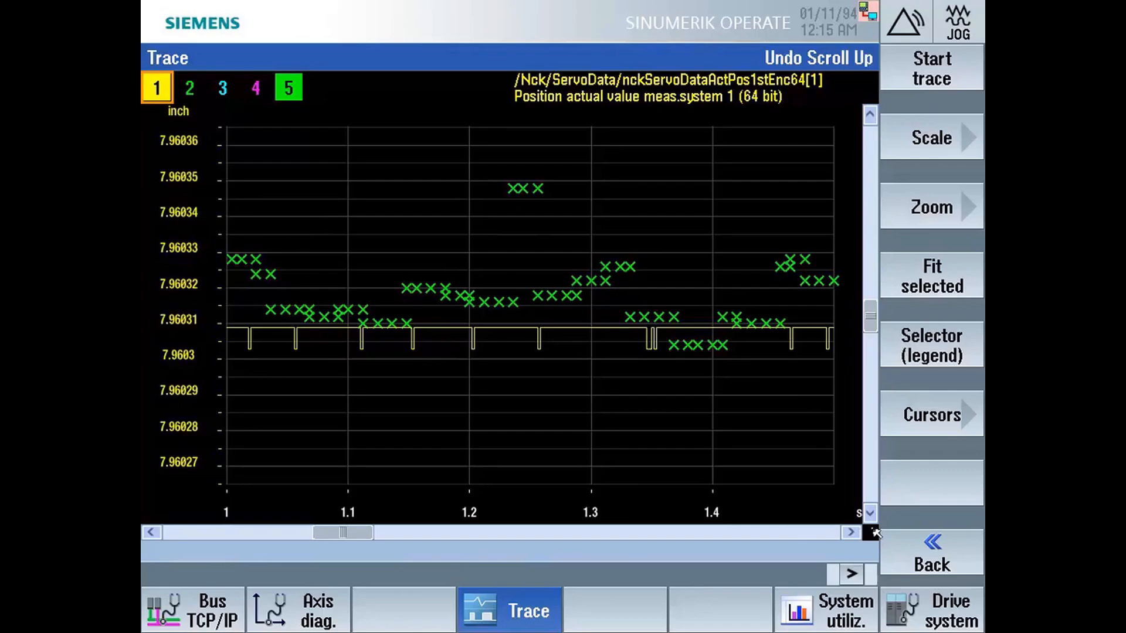
Step: Return to the list of selected trace variables and widen the Variable column to read the full variable names
click(924, 551)
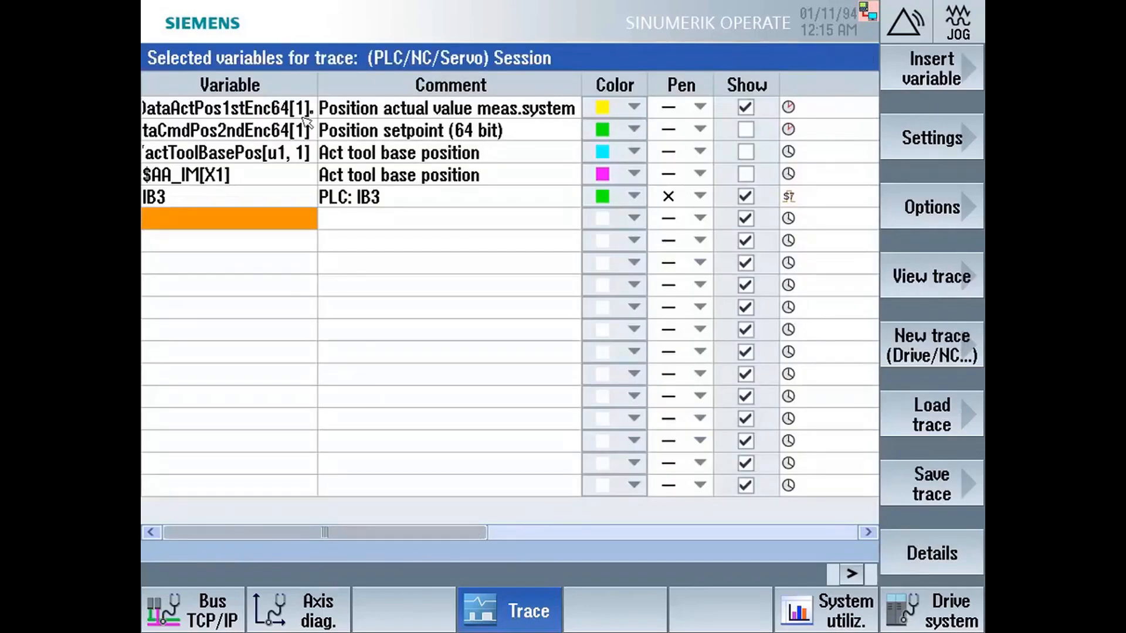
drag(317, 85, 385, 85)
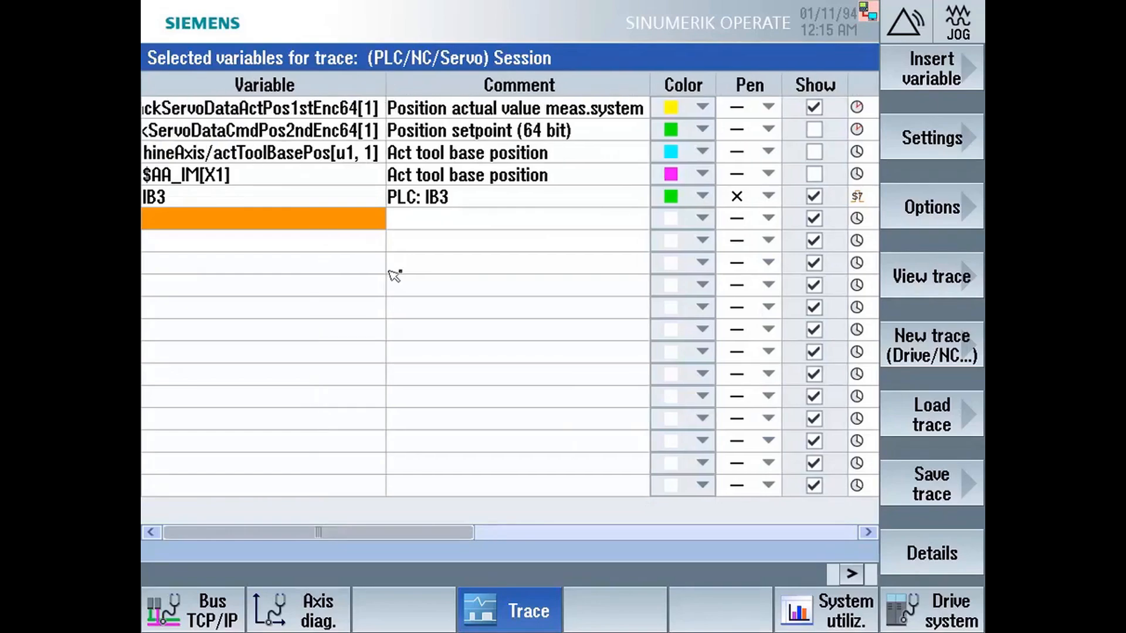
drag(368, 535, 428, 536)
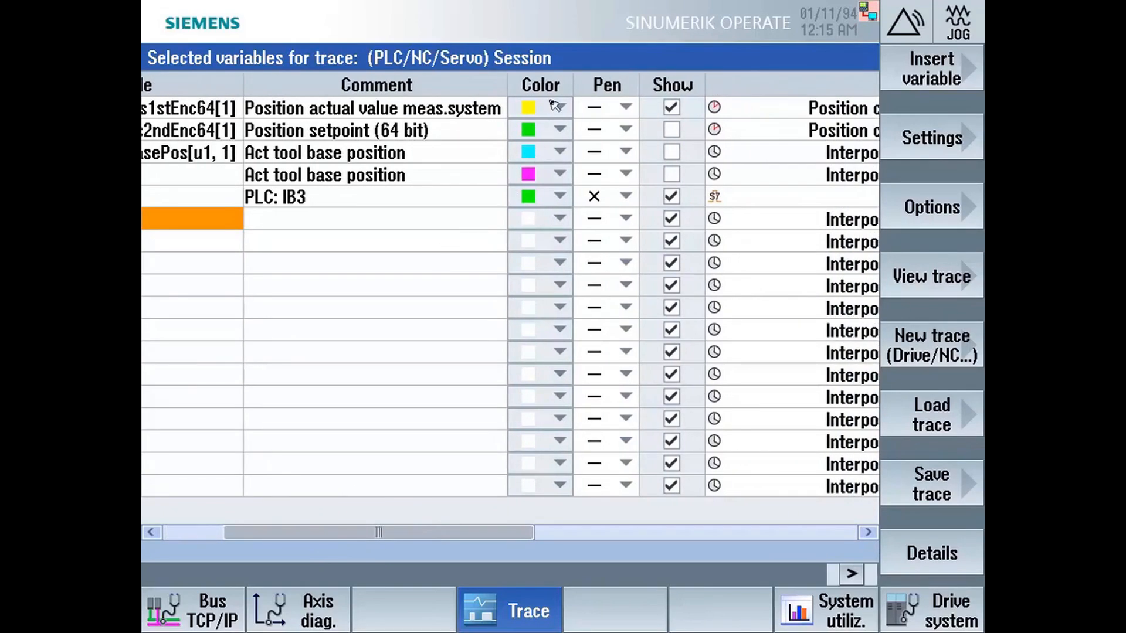
Step: Look through the pen styles for the actual position variable, and review the Event and Bit mask columns
click(626, 109)
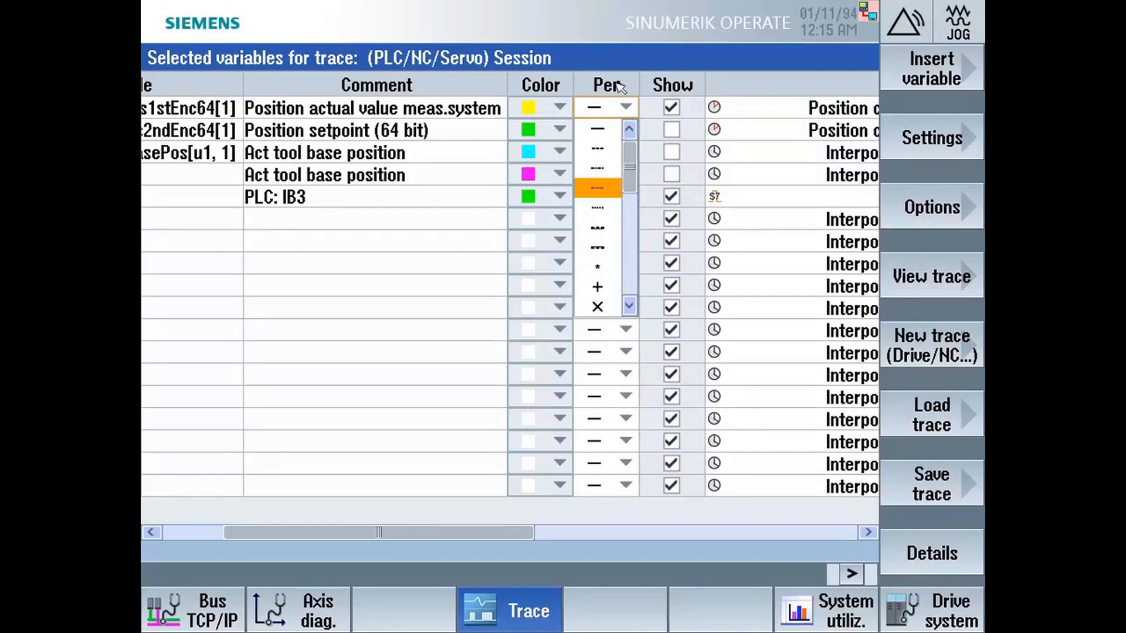
click(632, 70)
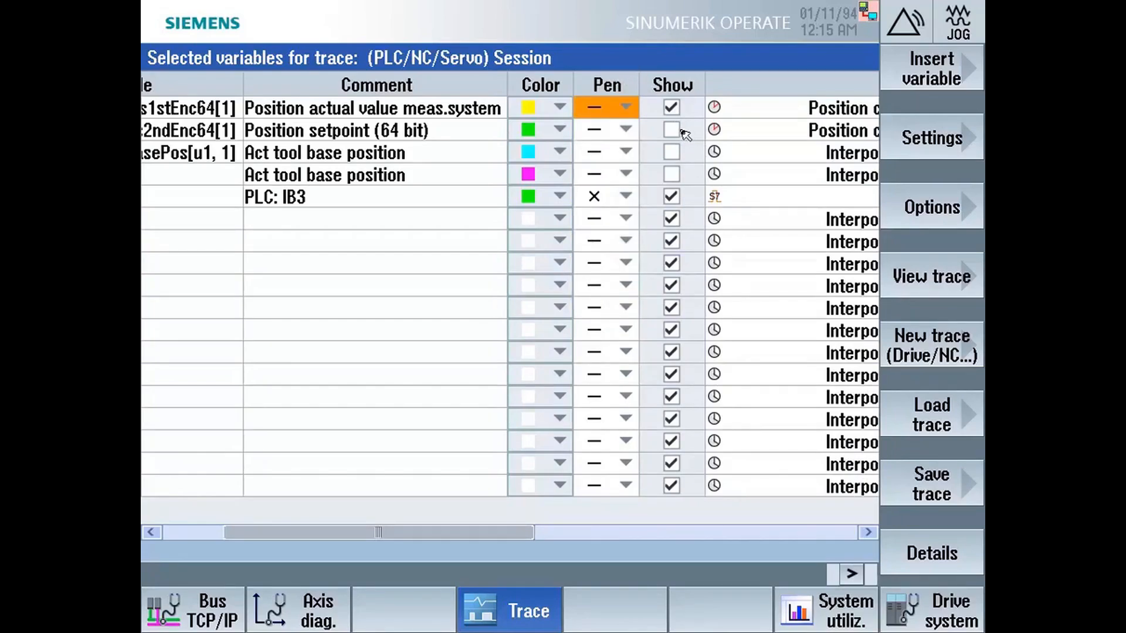
drag(515, 532, 695, 527)
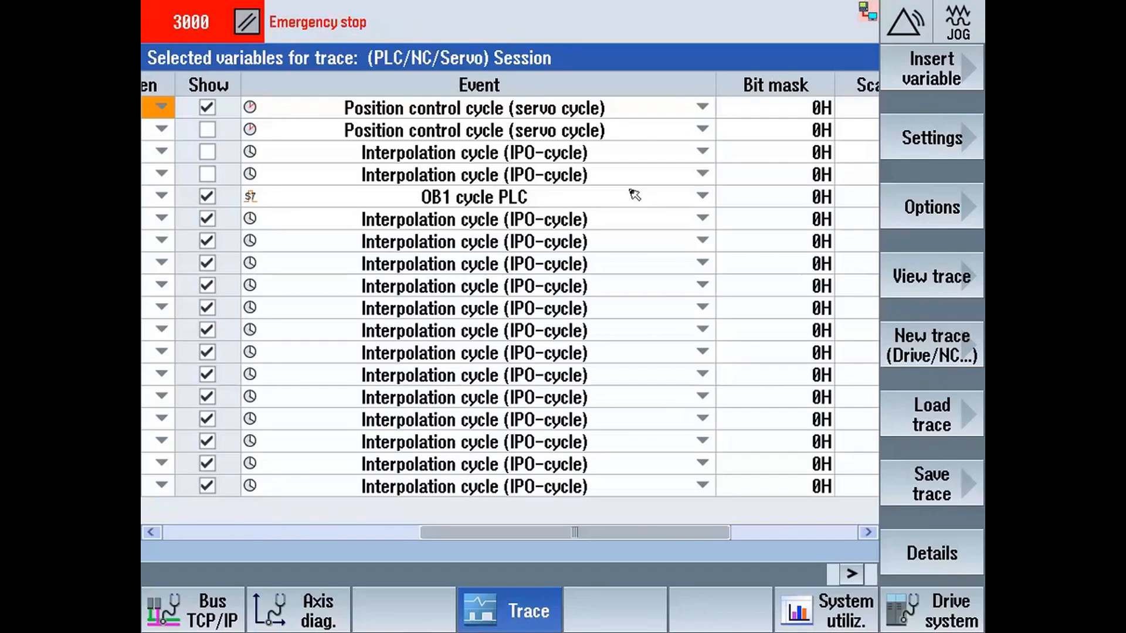
Step: Start inserting another trace variable and search the axis variables for "pulse"
click(892, 82)
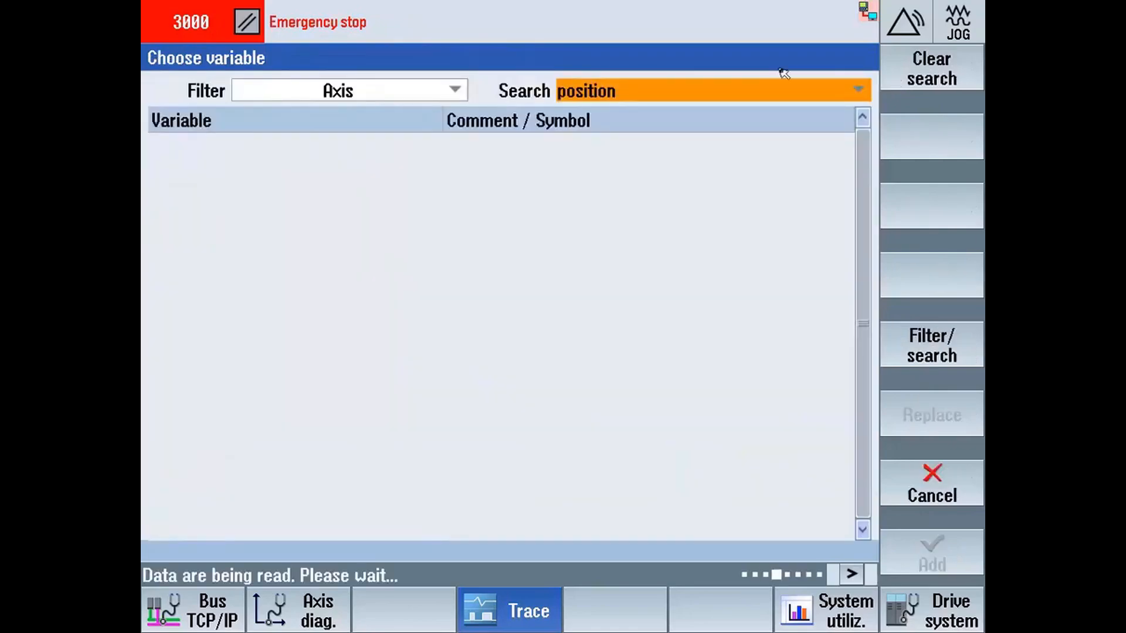
drag(714, 94, 548, 94)
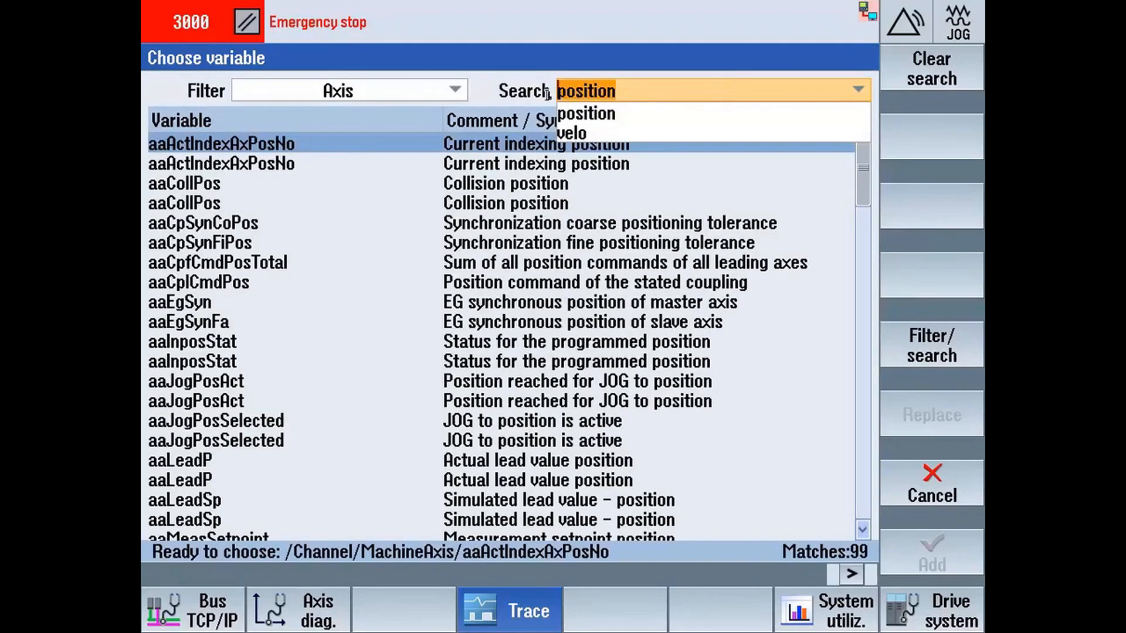
text(stae)
key(BackSpace)
key(BackSpace)
text(te)
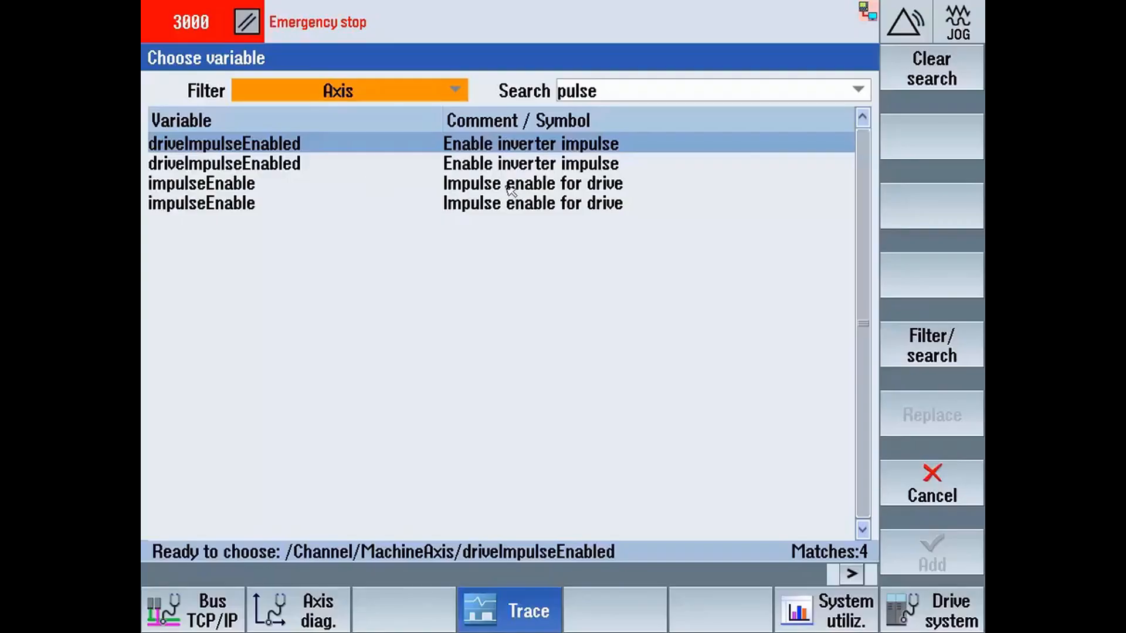
Step: Add the impulseEnable variable (Impulse enable for drive) for axis X1 to the trace
click(508, 186)
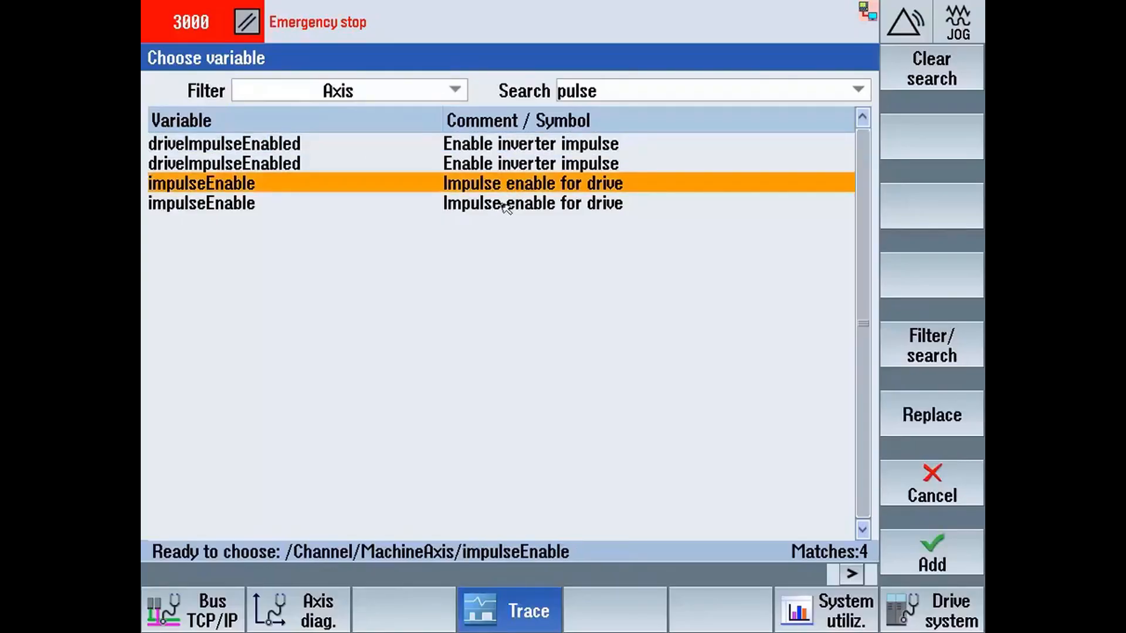
click(964, 551)
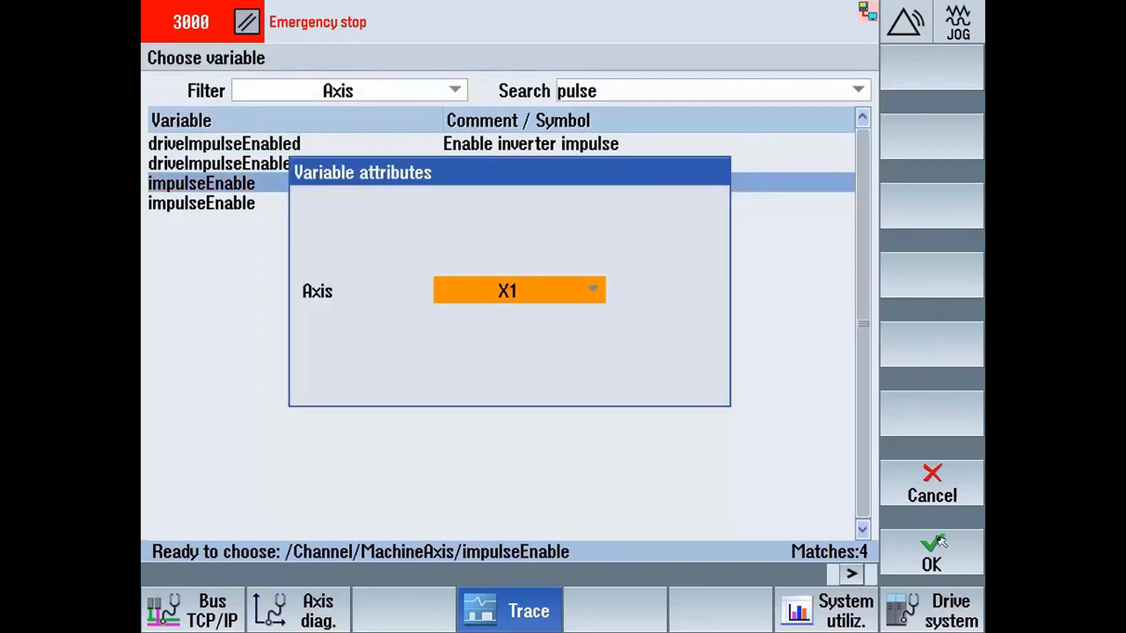
click(591, 289)
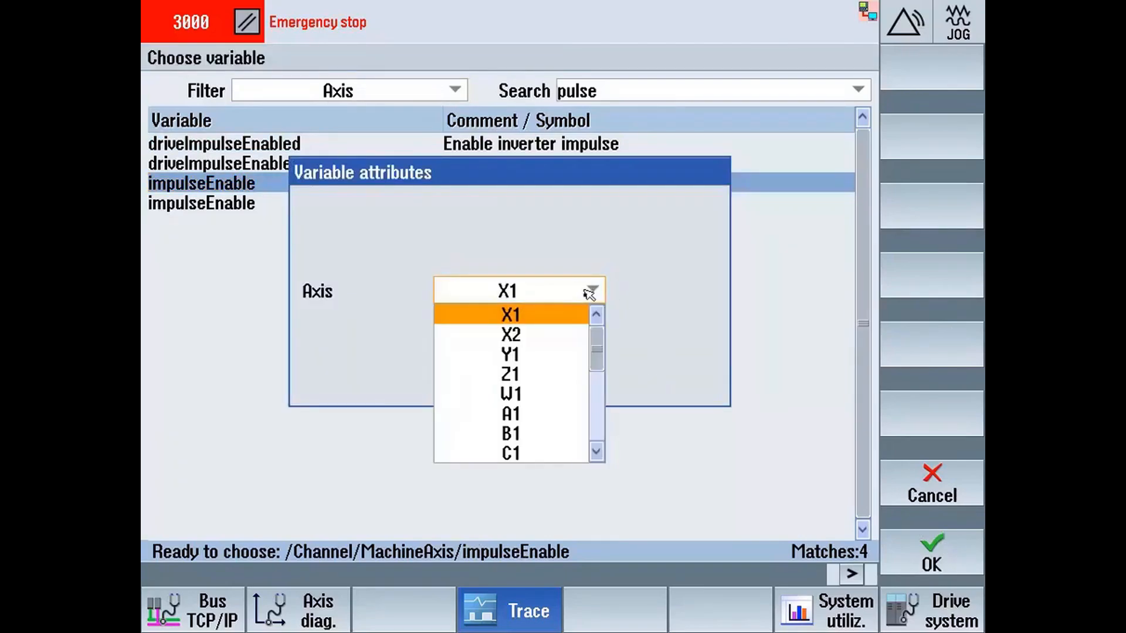
click(564, 315)
click(932, 554)
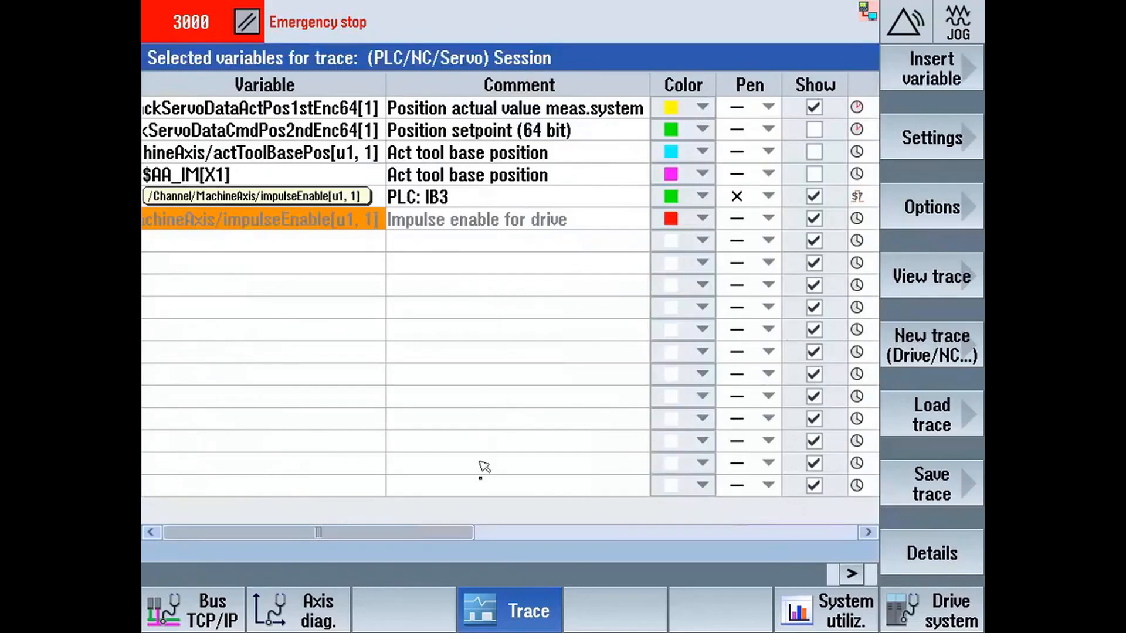
Step: Review the display and event columns of the traced variables, and open the trace settings
drag(450, 533, 593, 532)
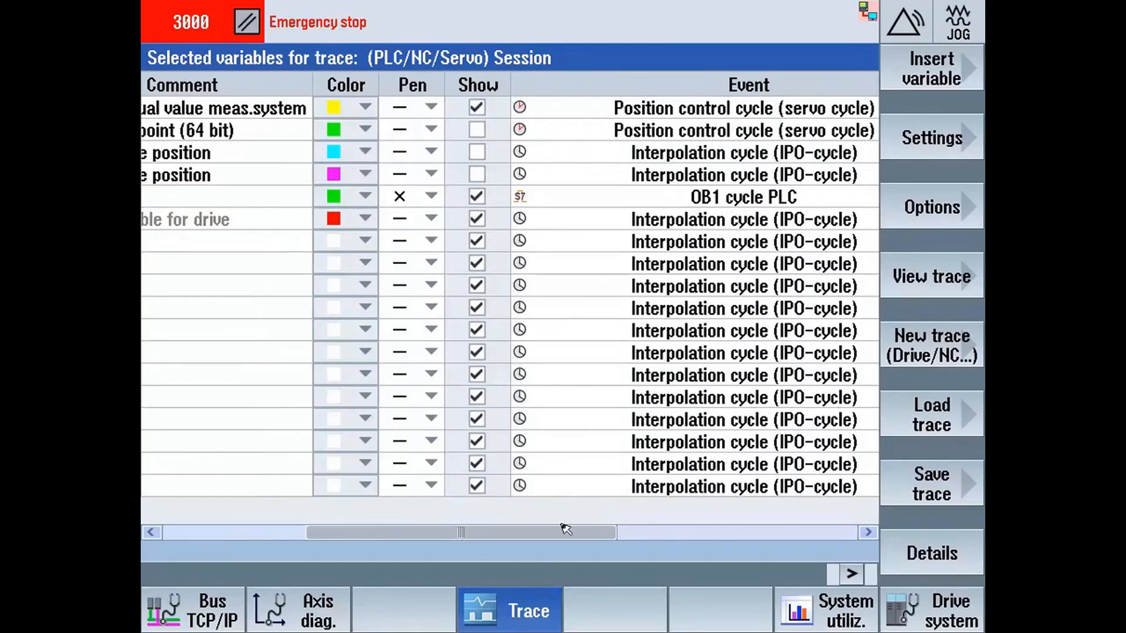
drag(564, 531, 404, 548)
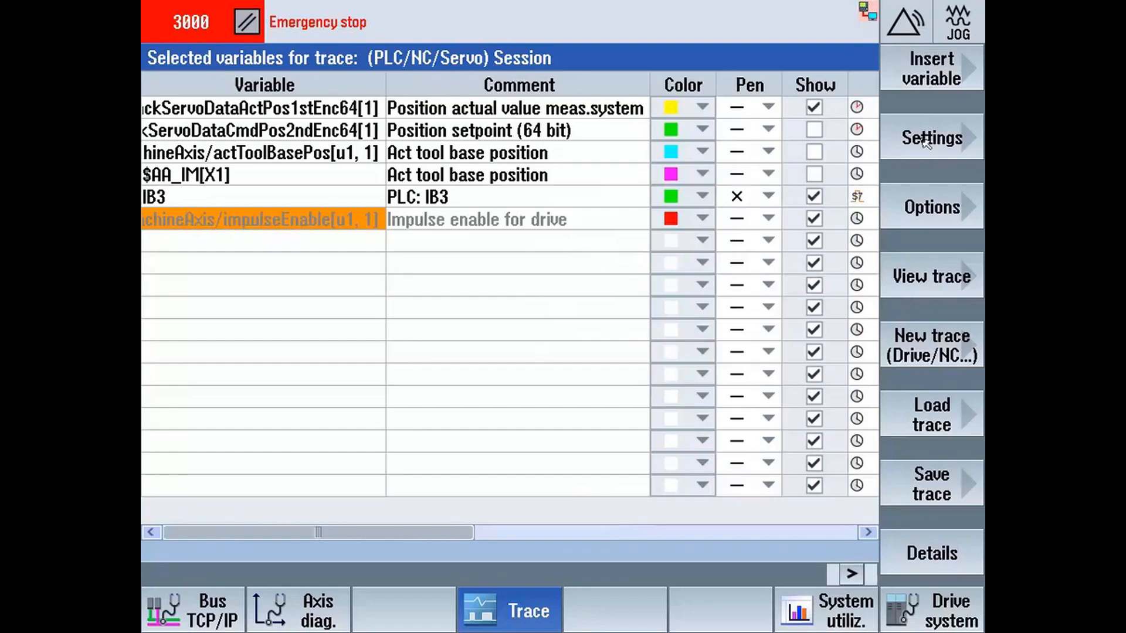
click(924, 143)
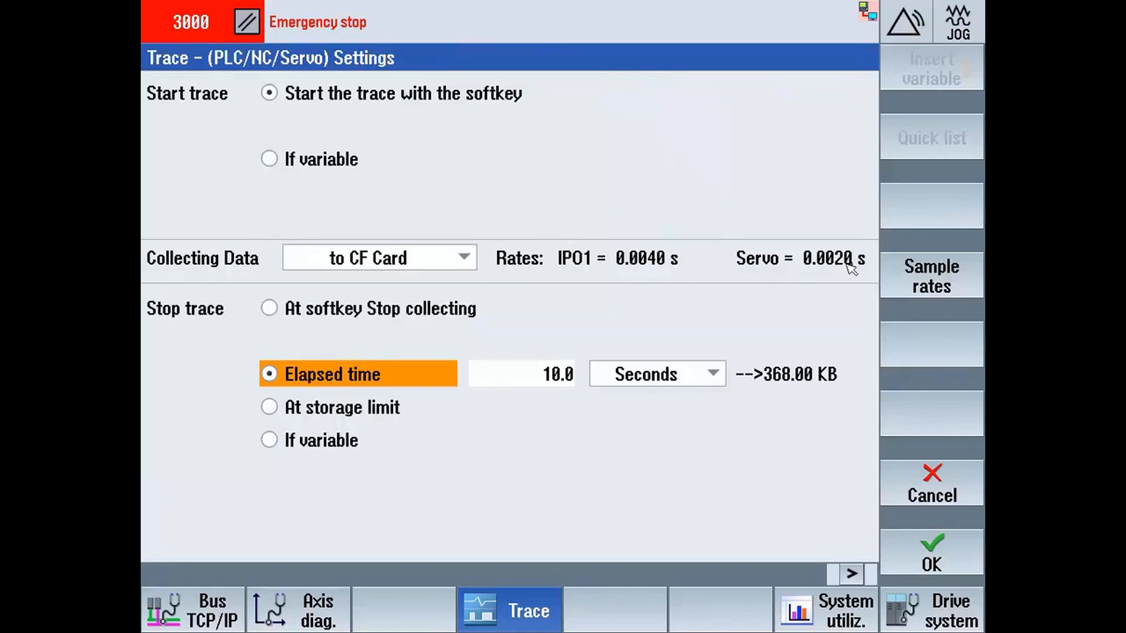
Step: Try an IPO cycle factor of 8 in the sample rate settings and discard the change
click(931, 277)
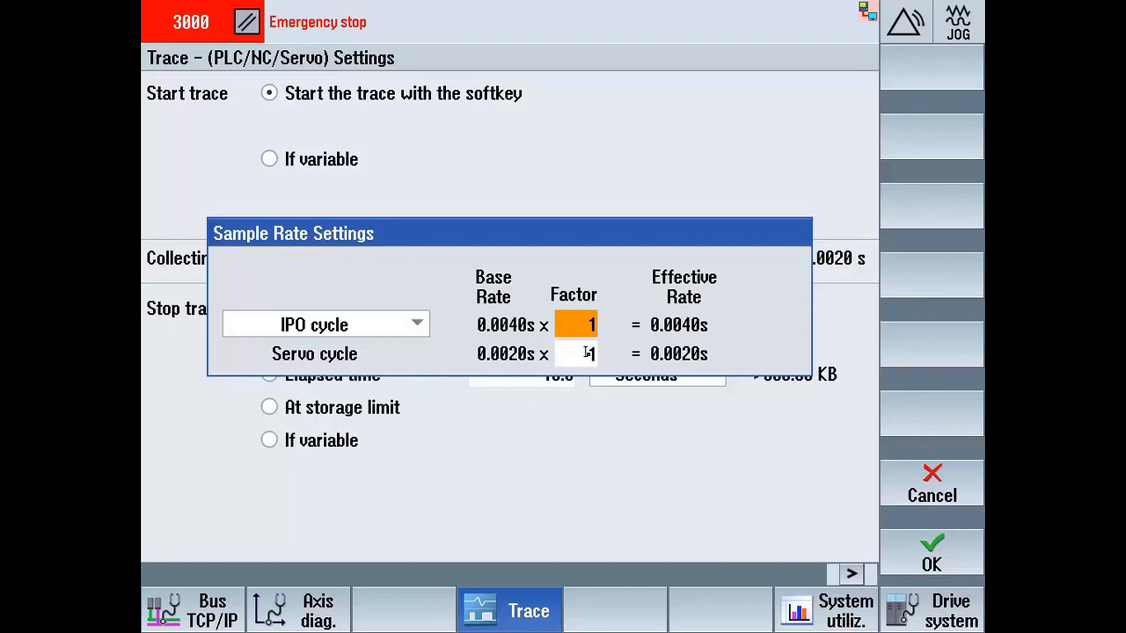
text(8)
key(Return)
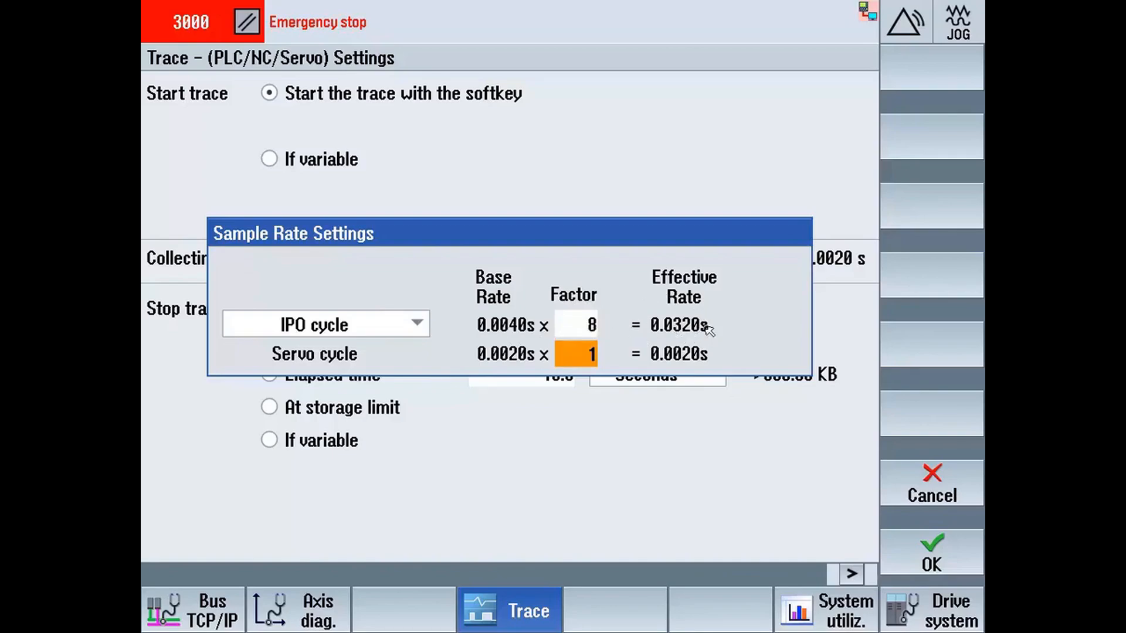
click(918, 471)
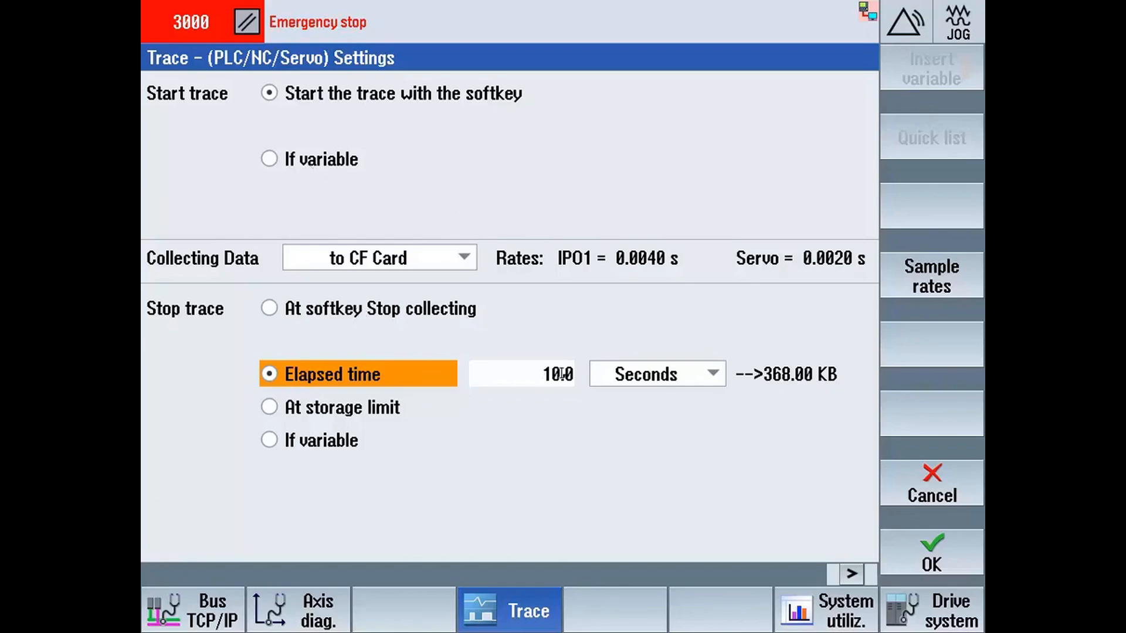
Step: Try stopping the trace at a storage limit of 512 KB, and switch back to the elapsed time option
mouse_move(561, 374)
click(320, 409)
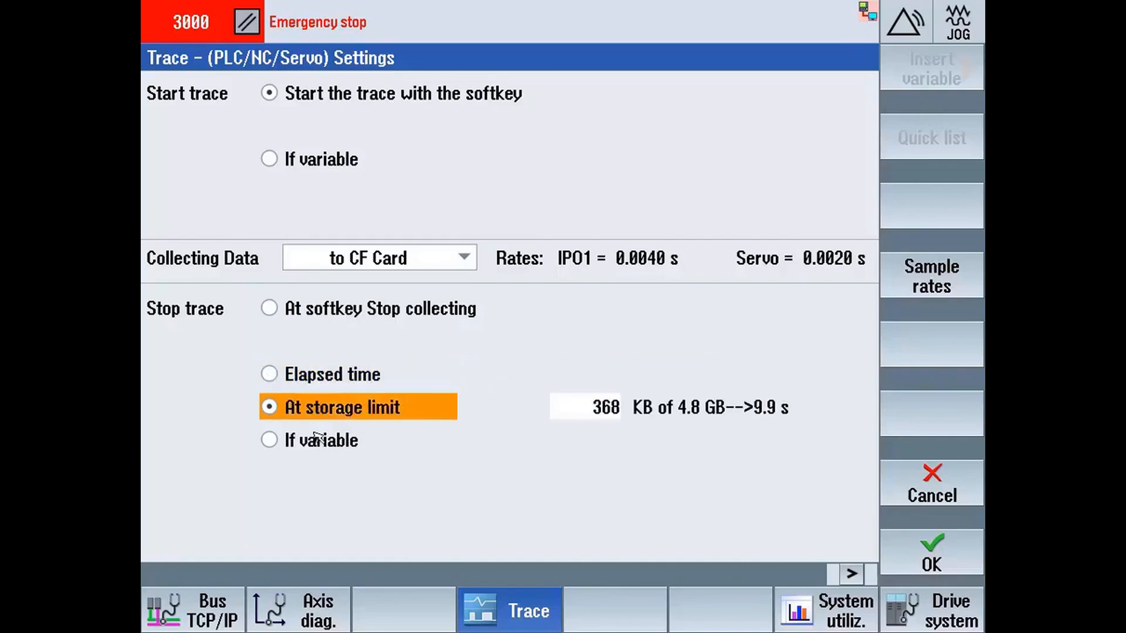
click(323, 440)
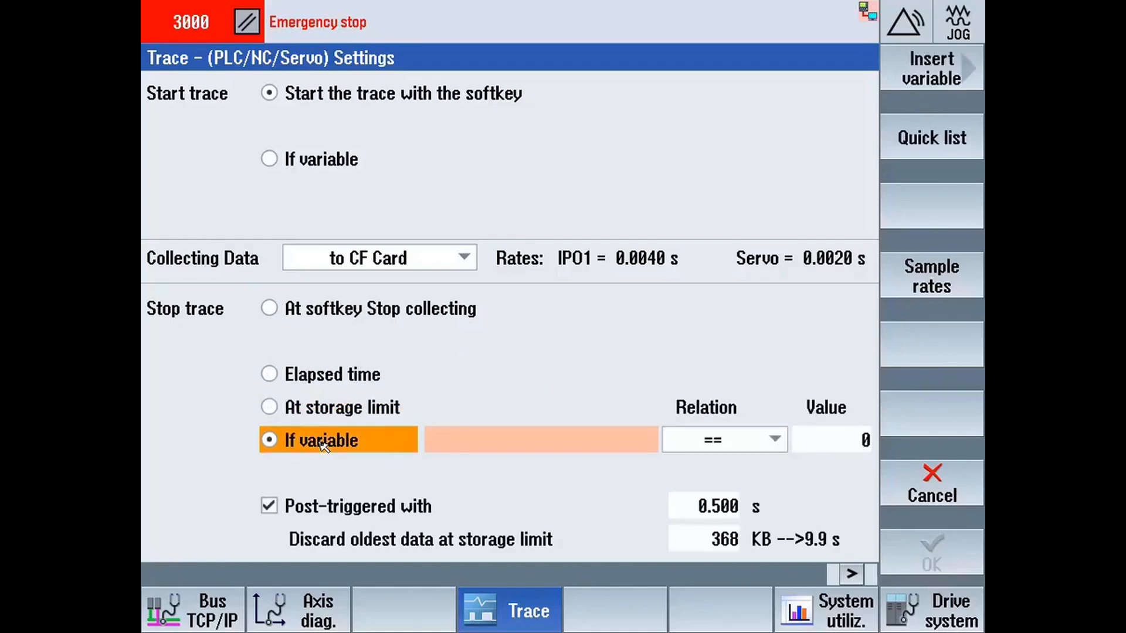
click(320, 409)
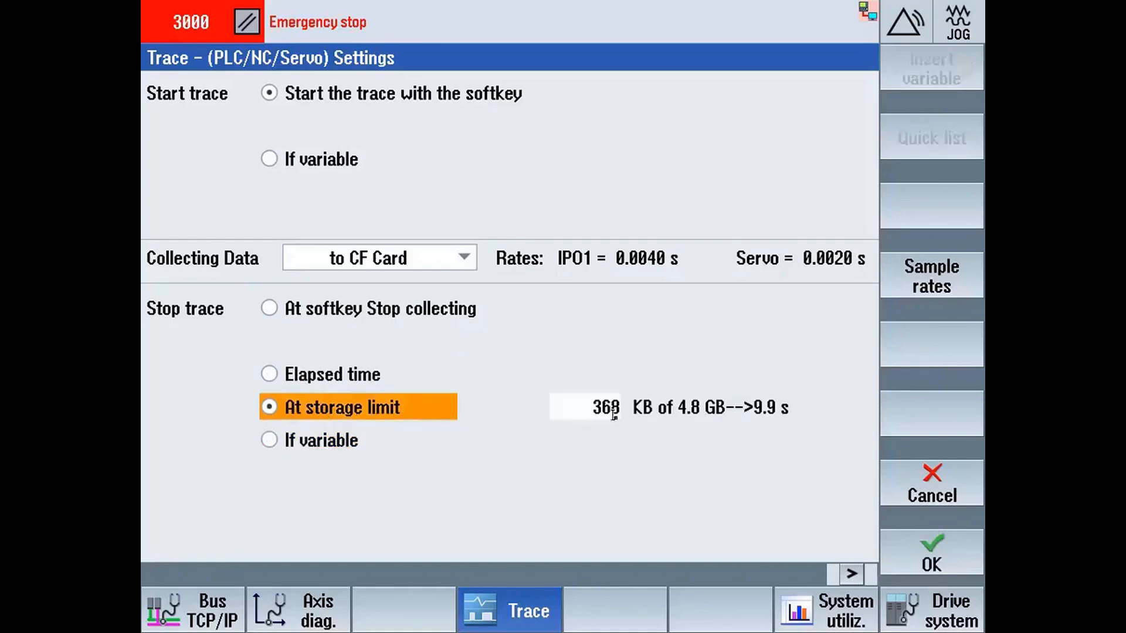
click(585, 414)
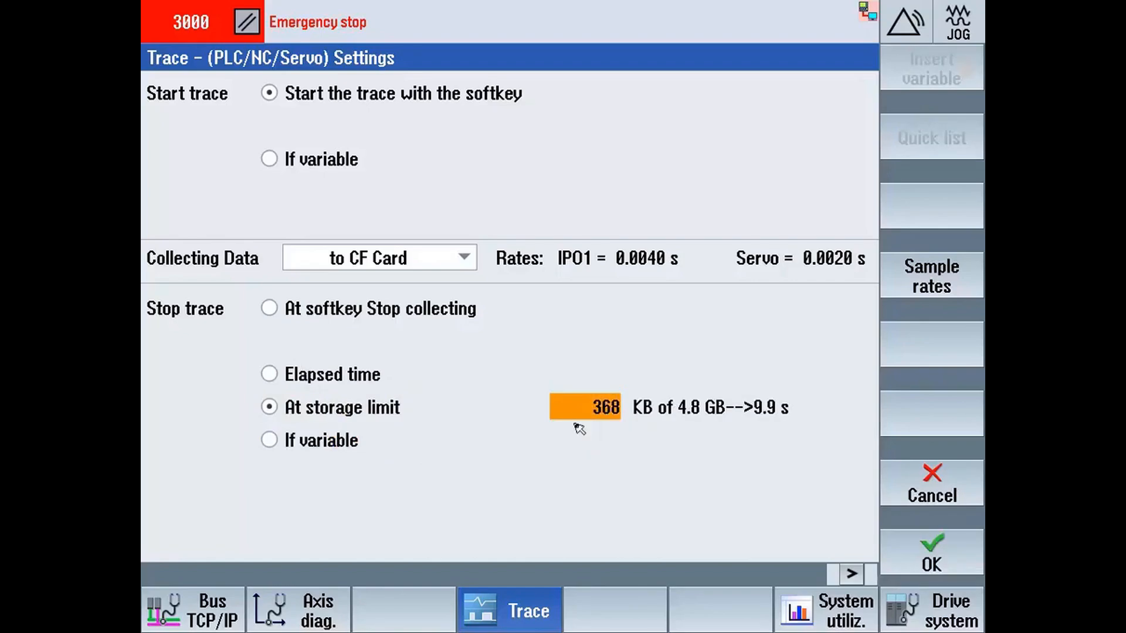
text(512)
key(Return)
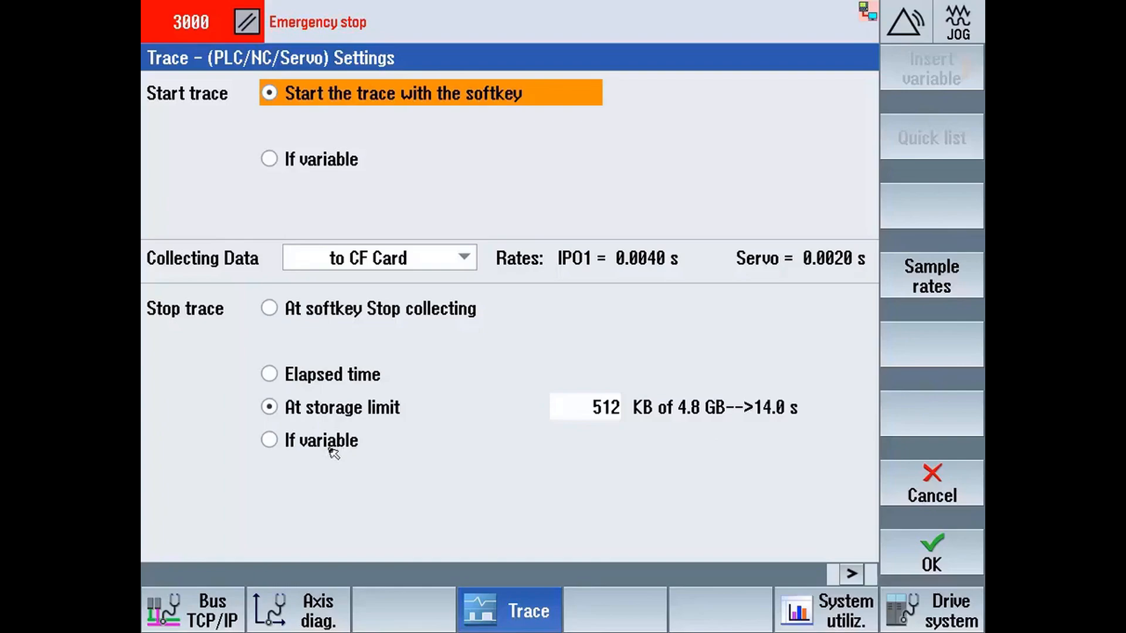
click(369, 382)
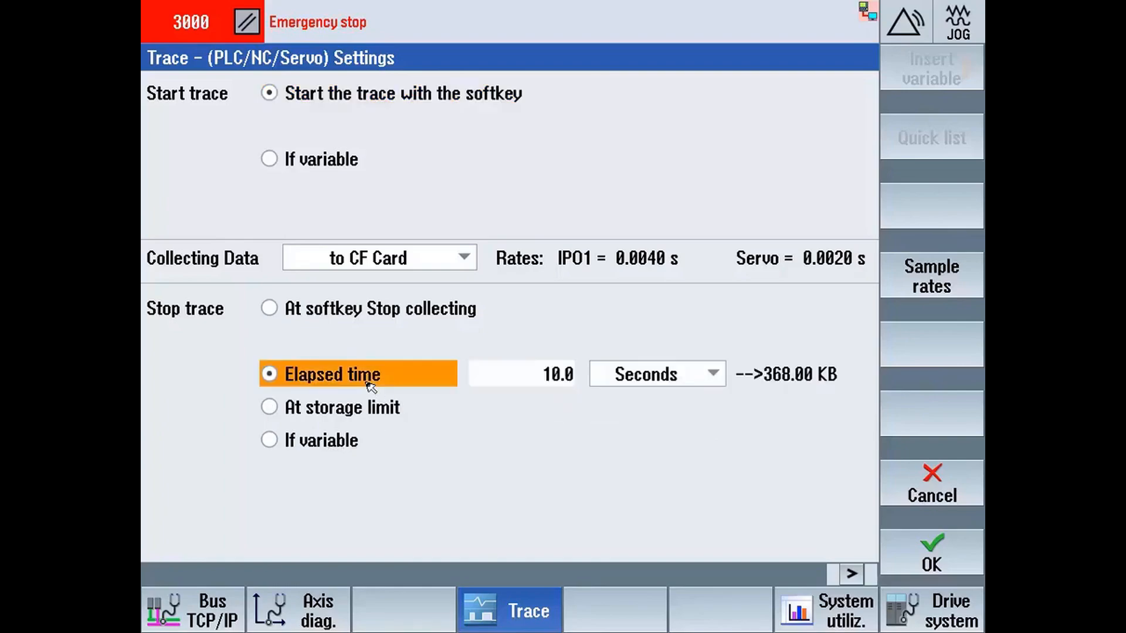
Step: Set the trace to stop if variable i3.7 meets the Rising relation with value 1
click(331, 443)
click(469, 434)
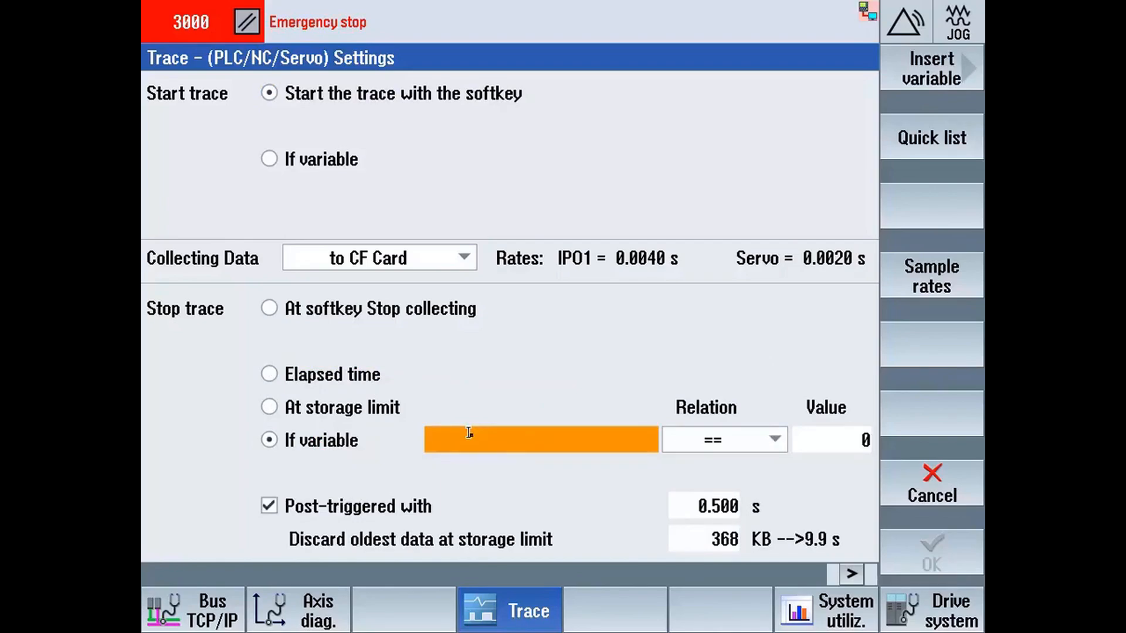
text(i3.7)
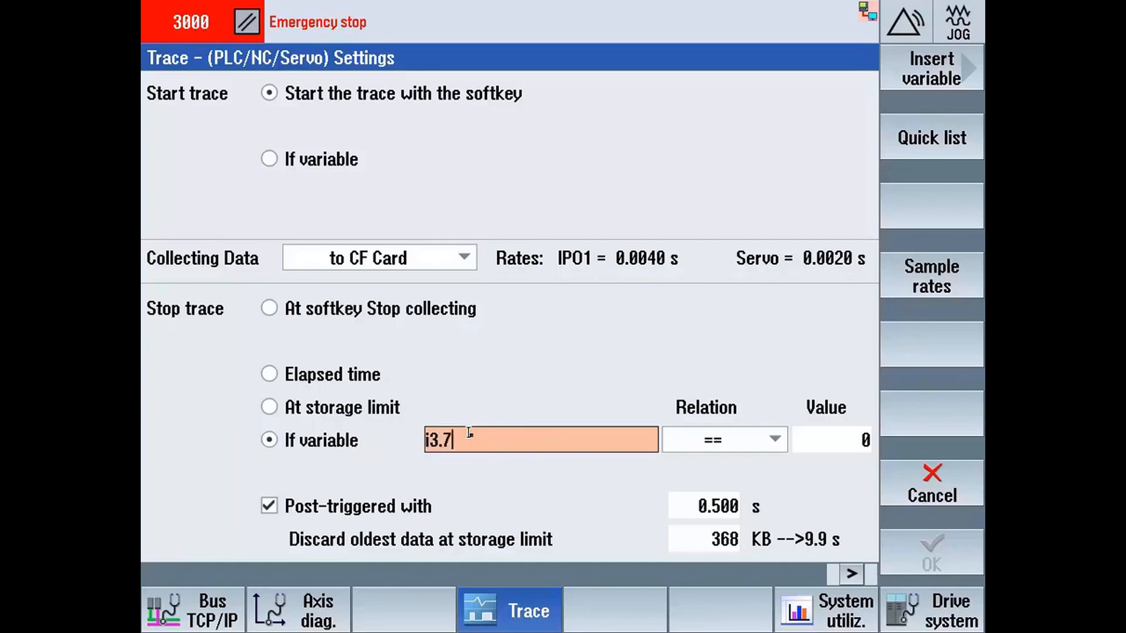
key(Return)
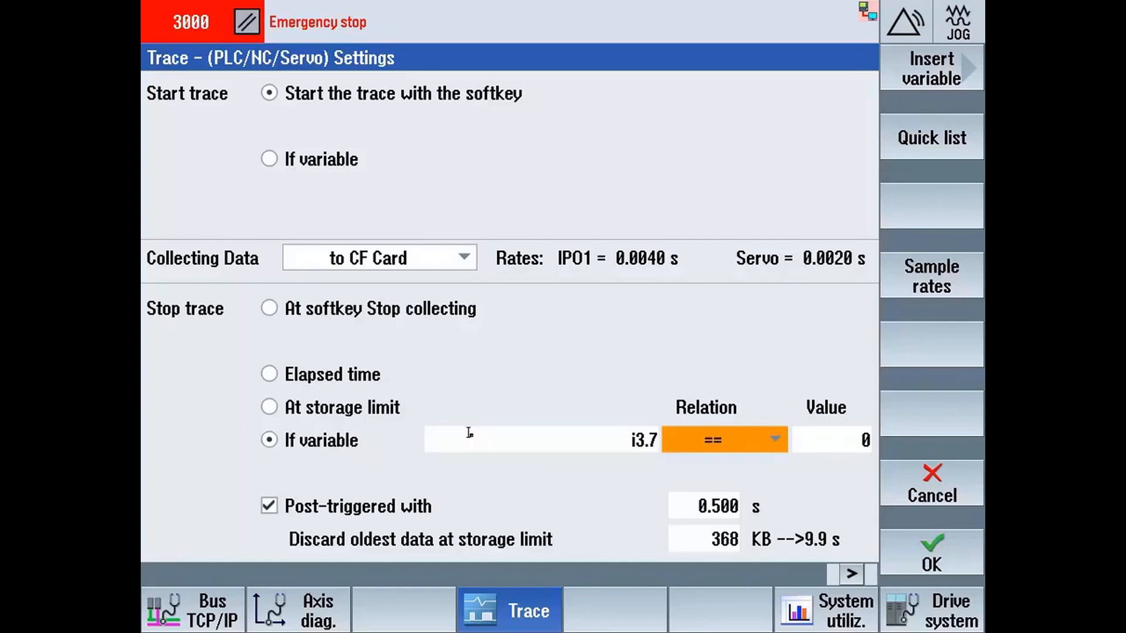
key(Tab)
text(1)
key(Return)
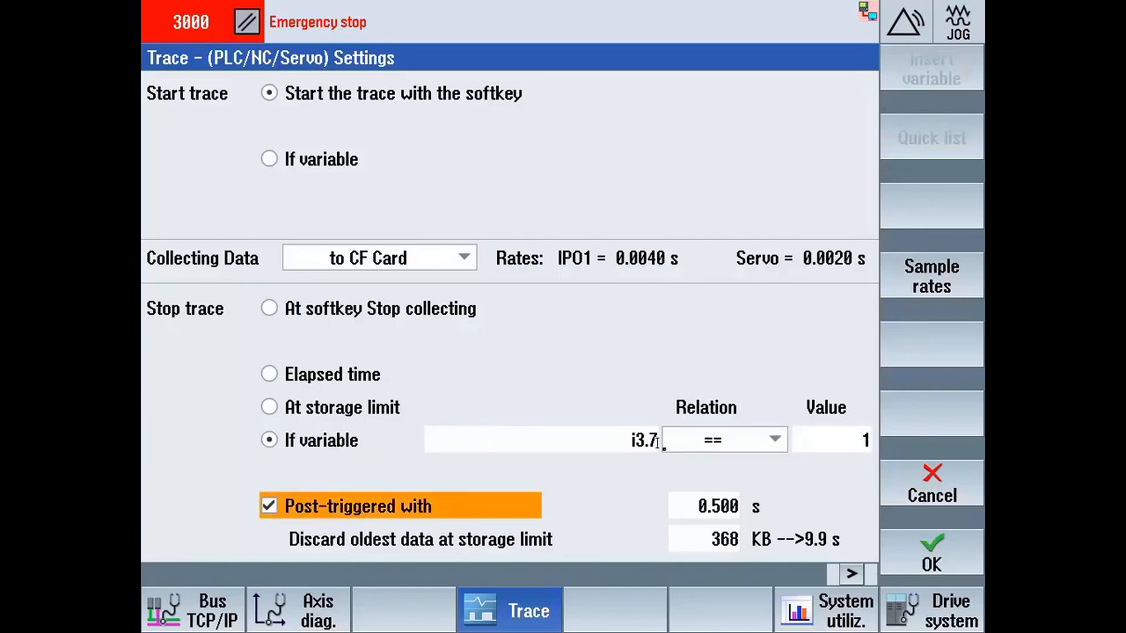
click(775, 439)
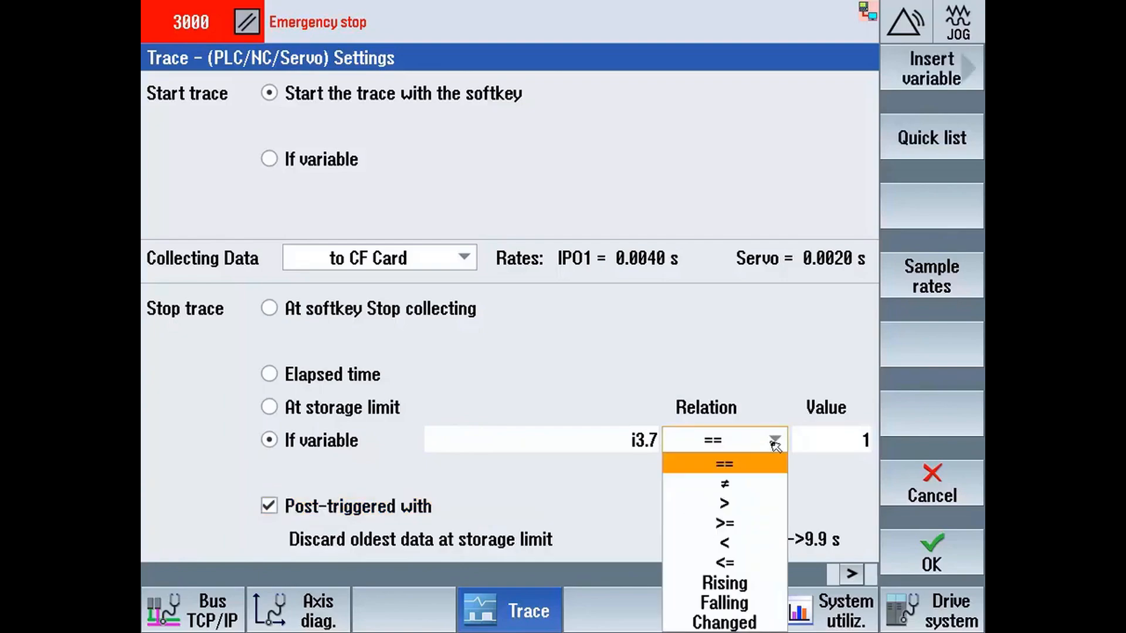
click(756, 583)
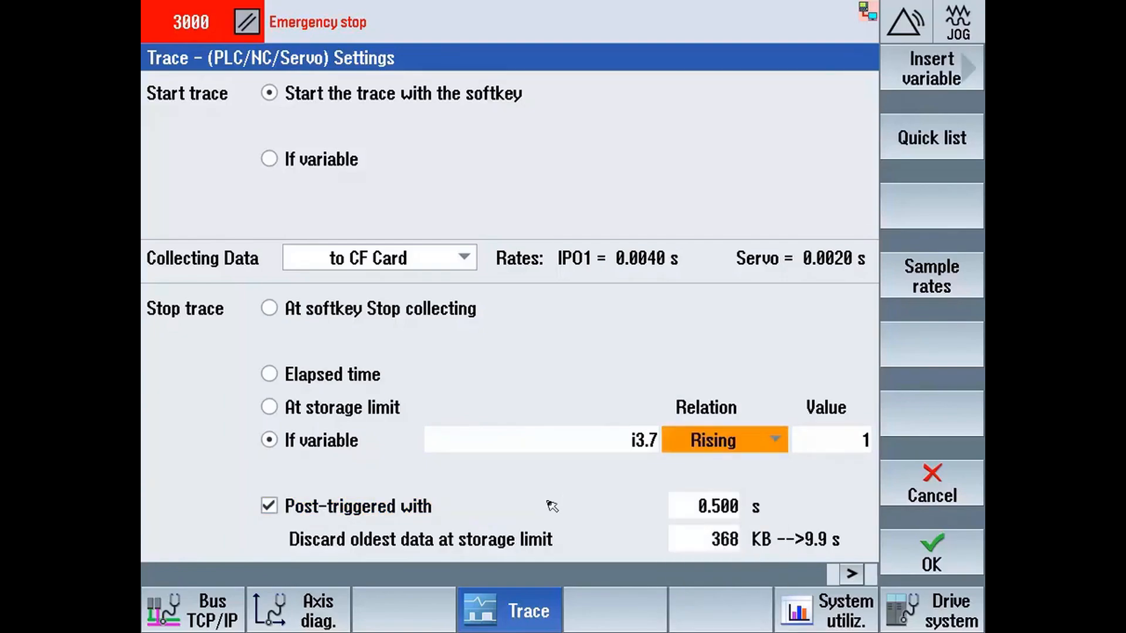
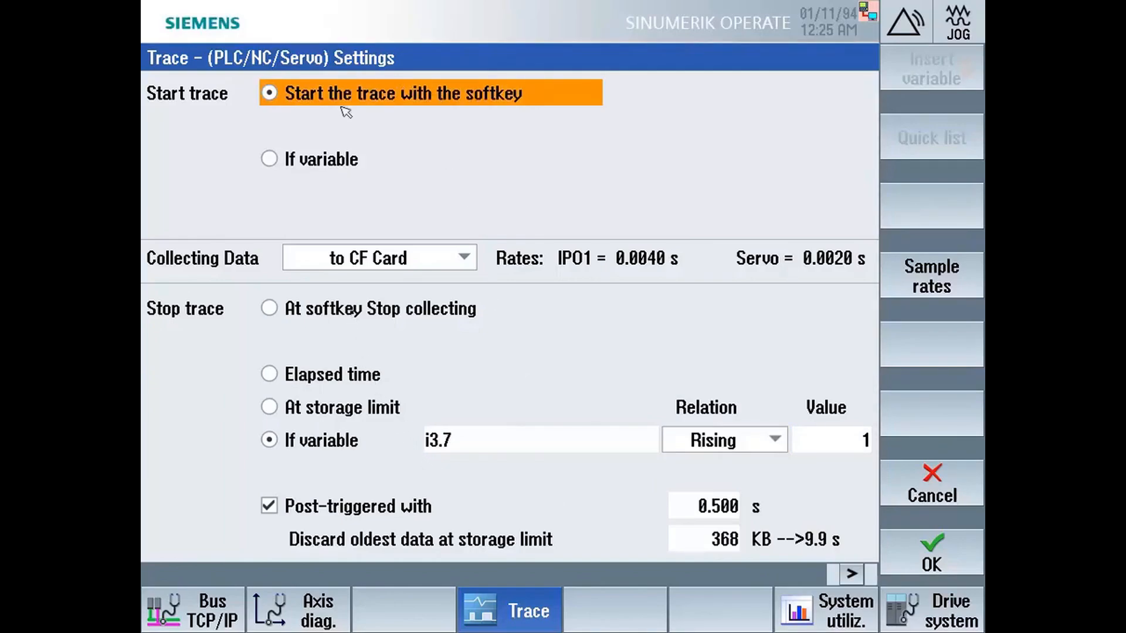
Step: Set the trace to start on the variable $AN_SLTRACE, and copy that variable into the stop condition
click(340, 160)
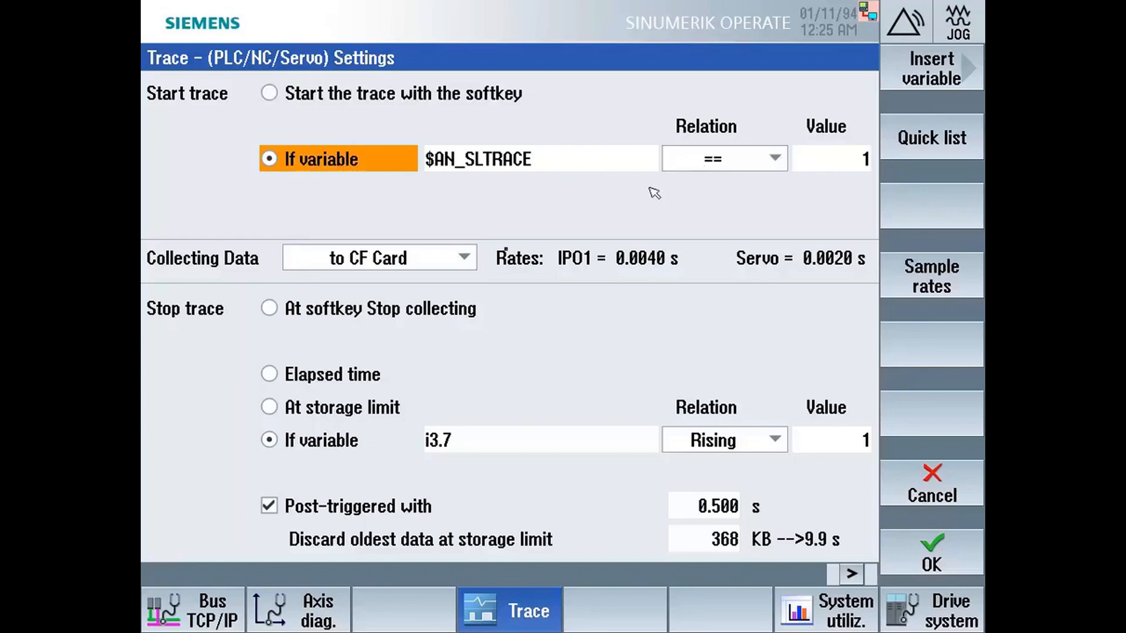
click(551, 158)
key(ctrl+c)
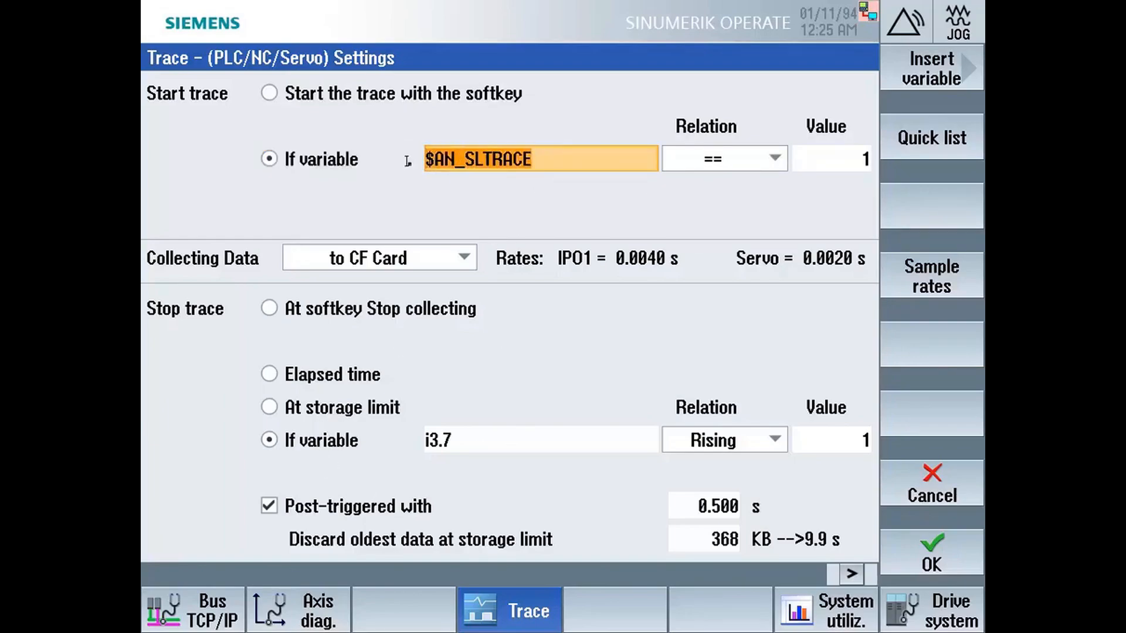
click(483, 440)
key(ctrl+v)
Step: Set the stop condition's relation to == and its value to 2
click(772, 441)
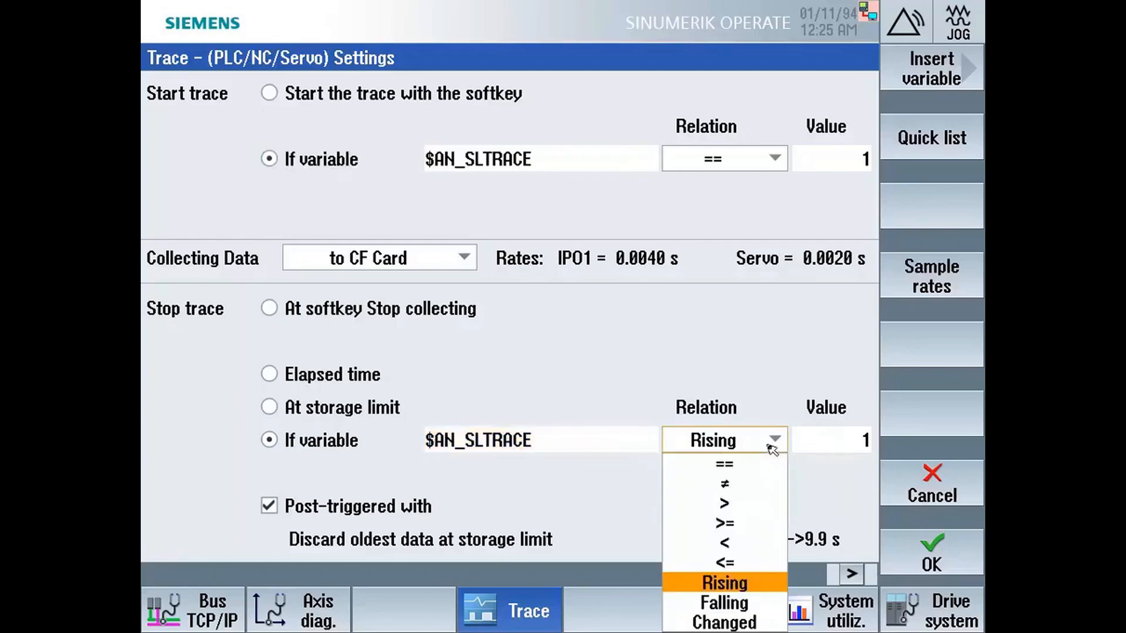
click(733, 465)
click(831, 434)
text(2)
key(Return)
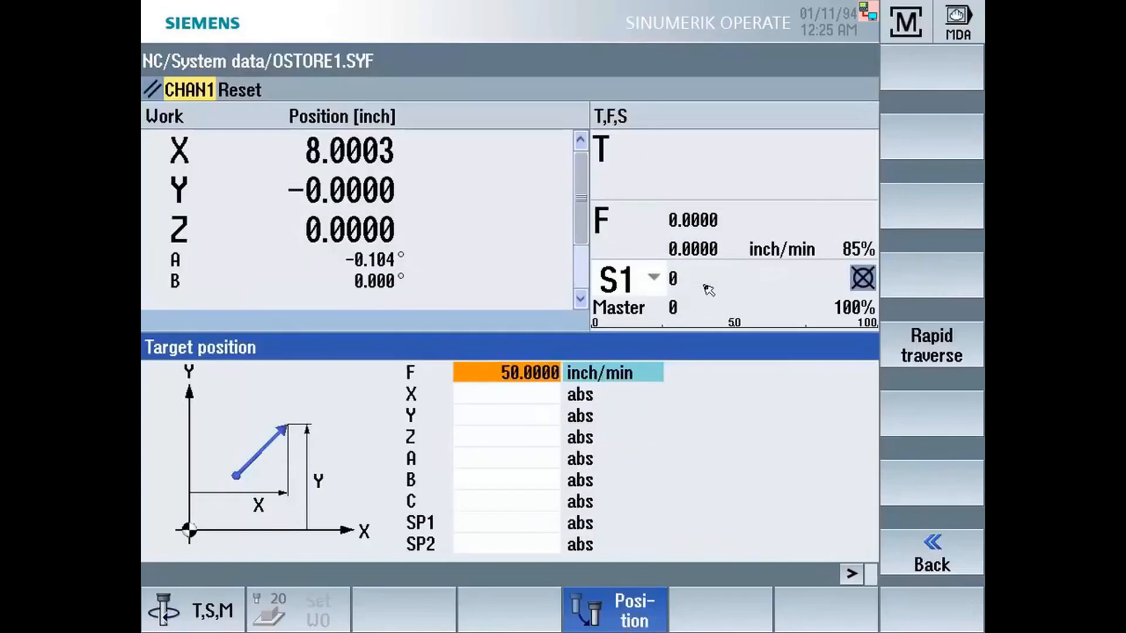
Step: Show the MDI program in the machine area and delete its existing g0x5 block
key(ctrl+alt+m)
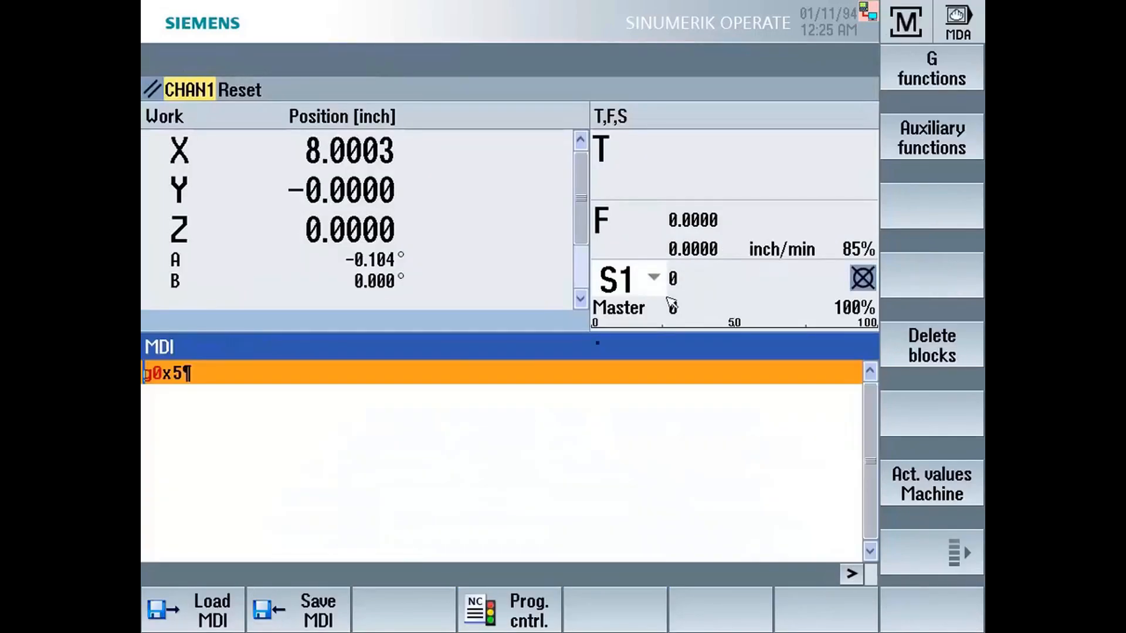
key(Home)
key(shift+End)
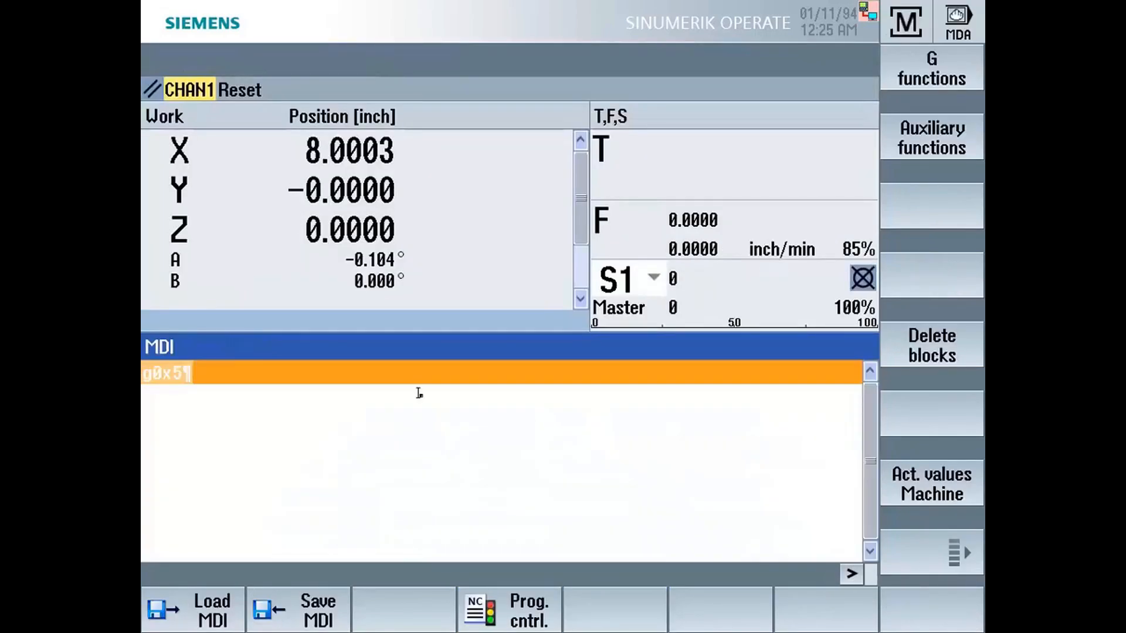
key(Delete)
Step: Write the block $an_SLTRACE=0 in the MDI program, followed by a blank line and the block G0X0
text($)
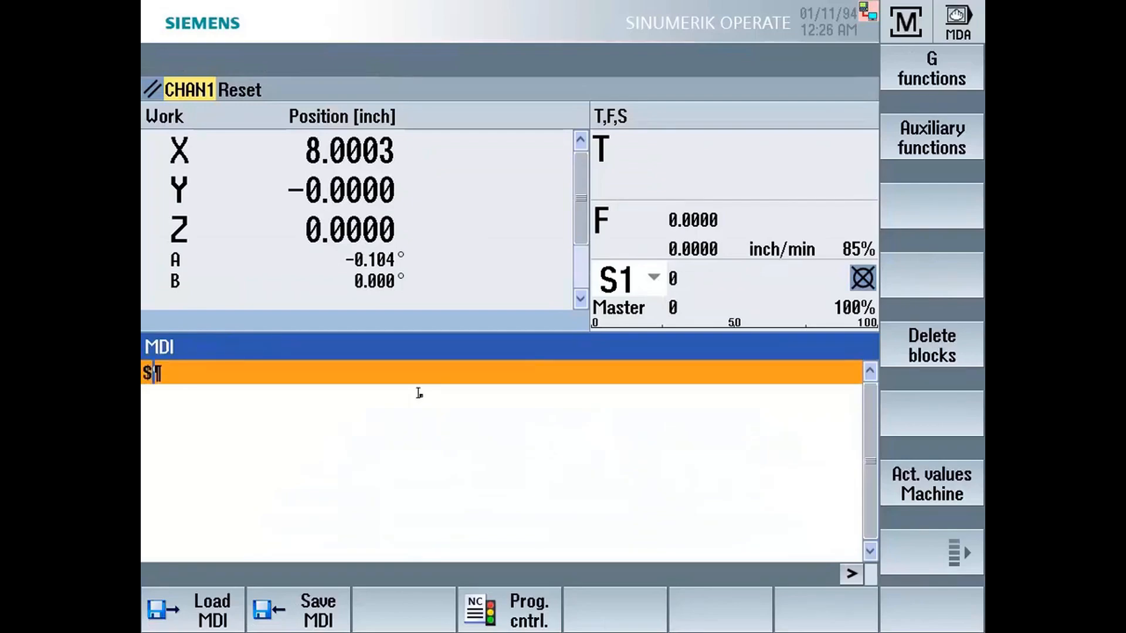
text(anSLT)
key(BackSpace)
key(BackSpace)
key(BackSpace)
text(_SL)
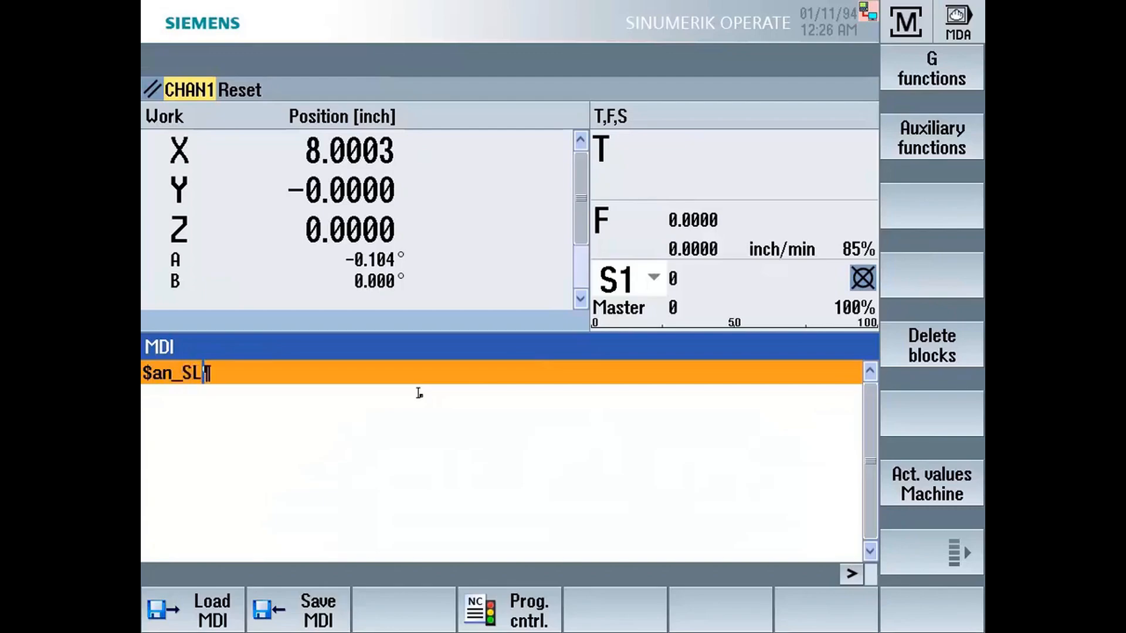
text(TRACE=0)
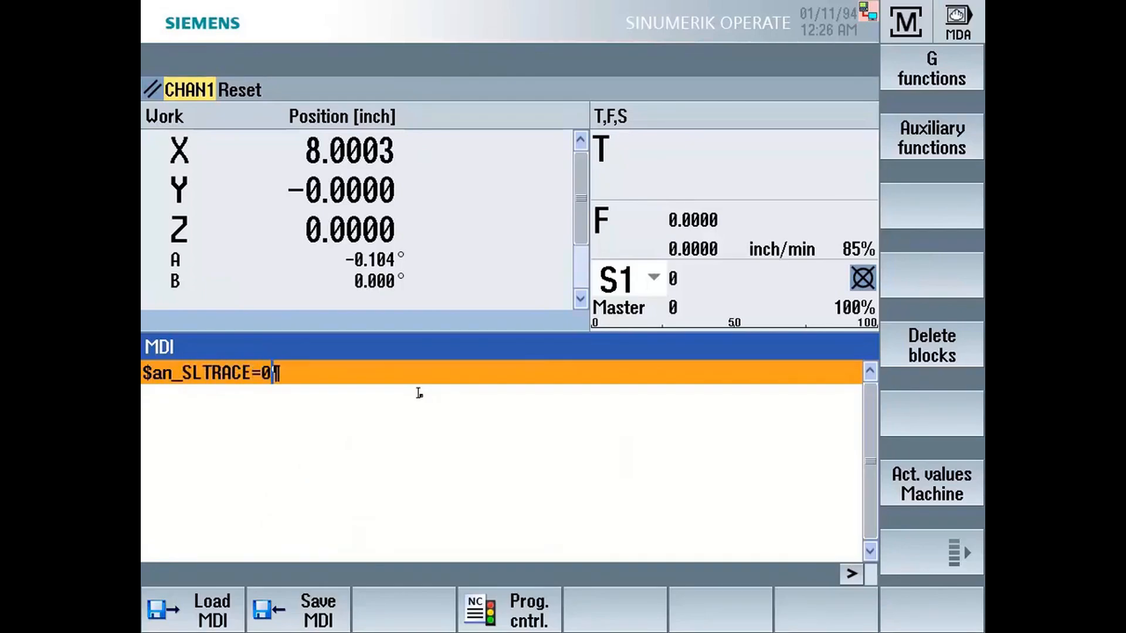
key(Return)
key(Return)
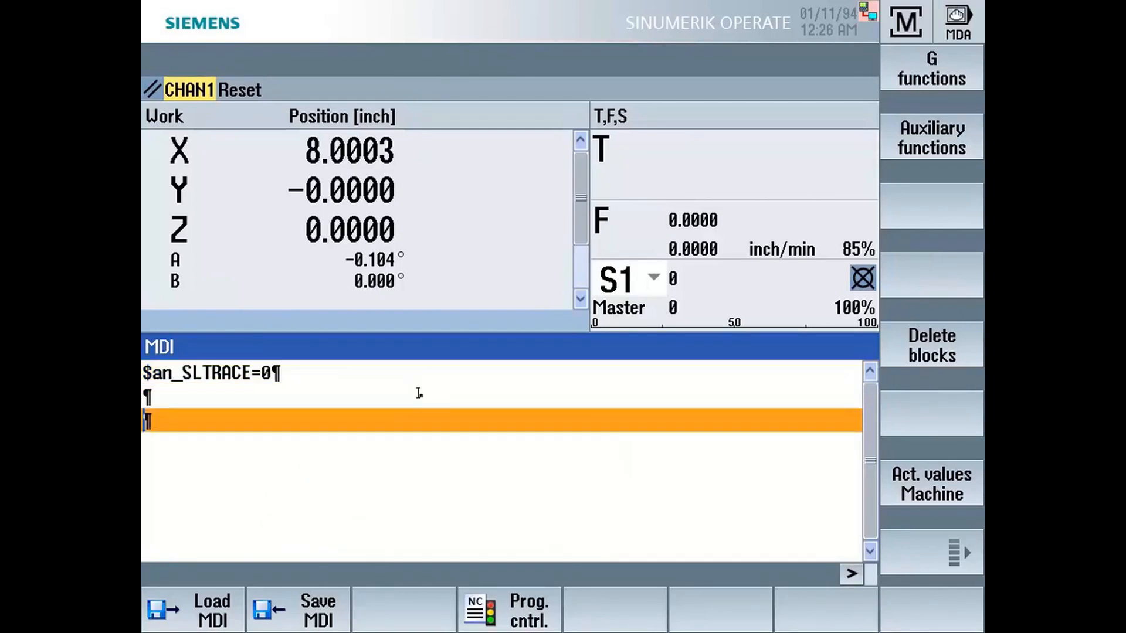
text(G0X0)
key(Return)
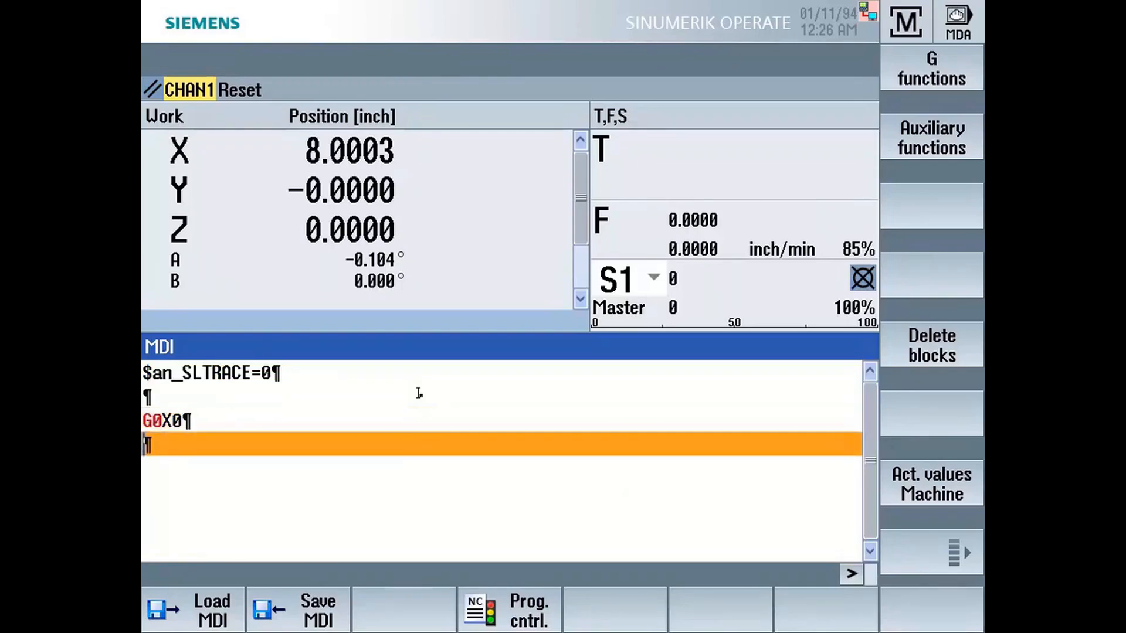
Step: Copy the trace variable block below G0X0 and change it to $an_SLTRACE=1, followed by blank lines
key(Up)
key(Up)
key(Up)
key(Down)
key(Down)
key(Down)
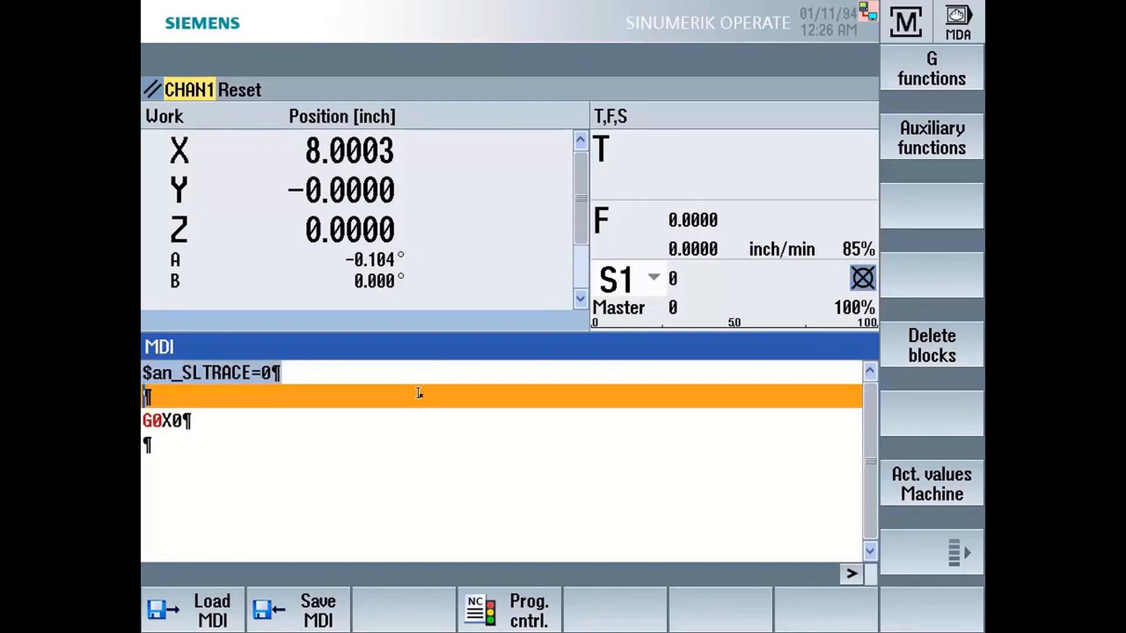
text($an_SLTRACE=0)
key(BackSpace)
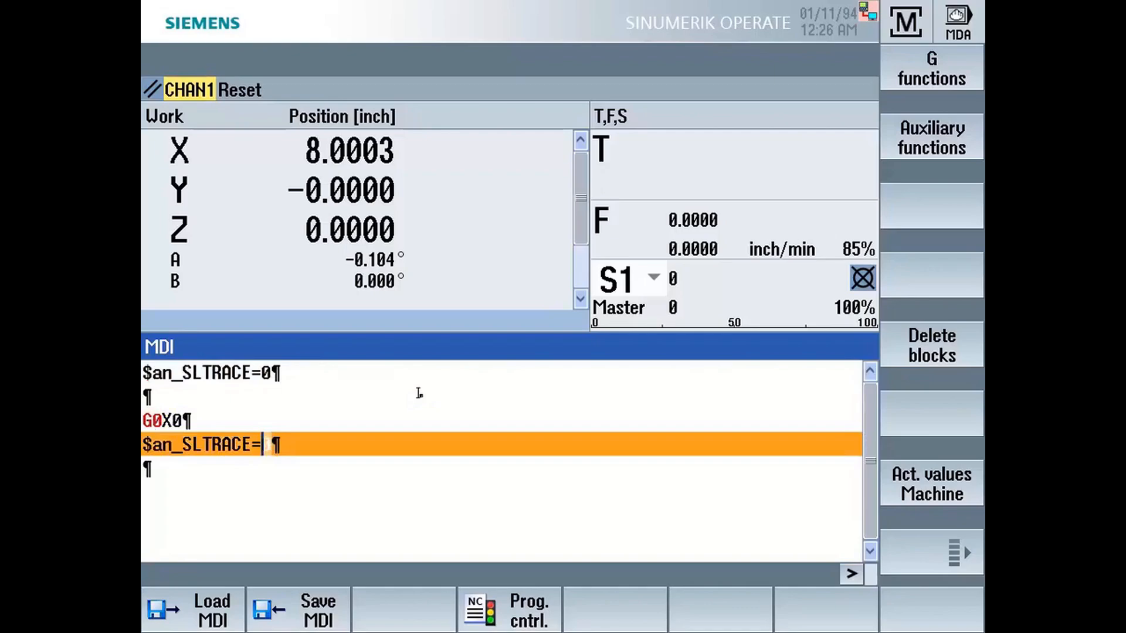
text(1)
key(Return)
key(Return)
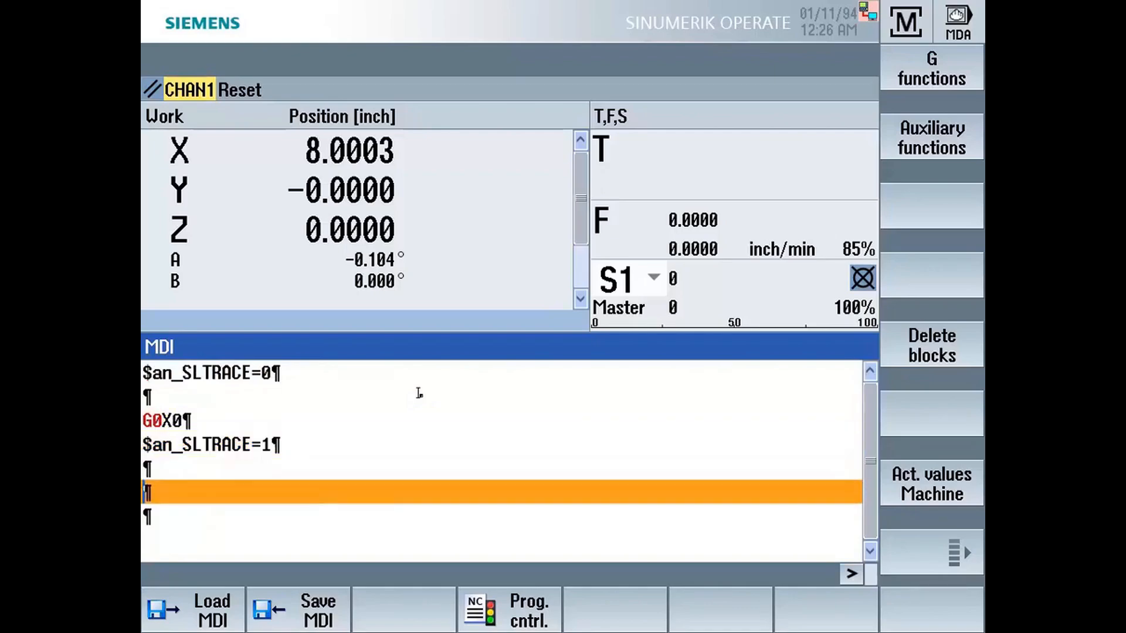
Step: Add another copy of the trace variable block below and change it to $an_SLTRACE=2
text($an_SLTRACE=0)
key(Return)
key(Left)
key(Left)
key(Delete)
text(2)
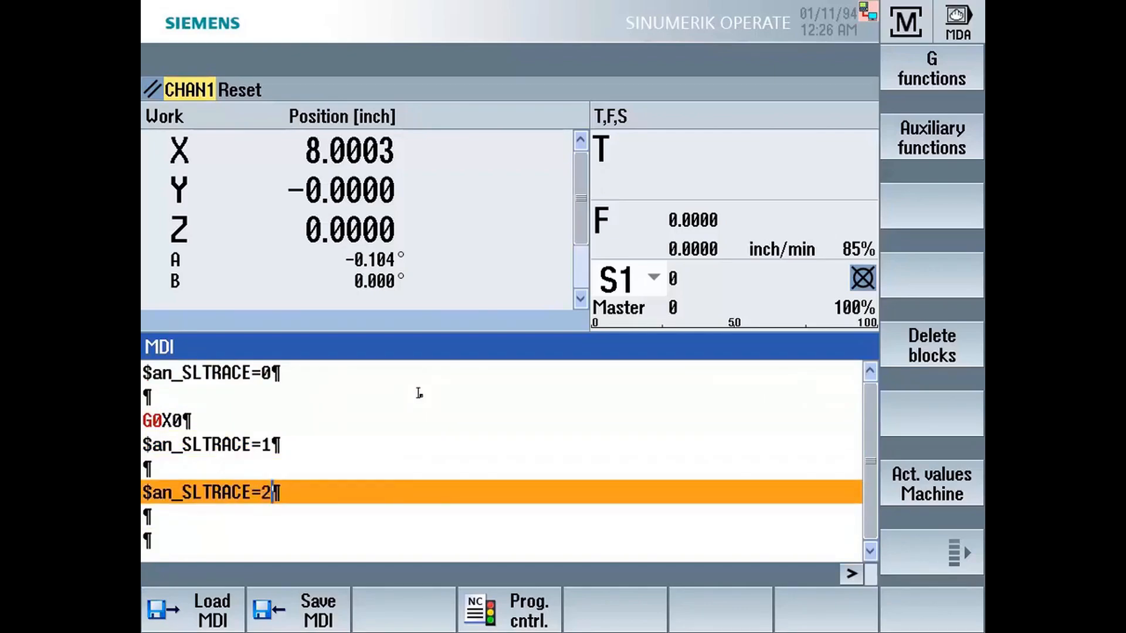
Step: Insert the feed move G1F500 X3 between the $an_SLTRACE=1 and $an_SLTRACE=2 blocks
key(Up)
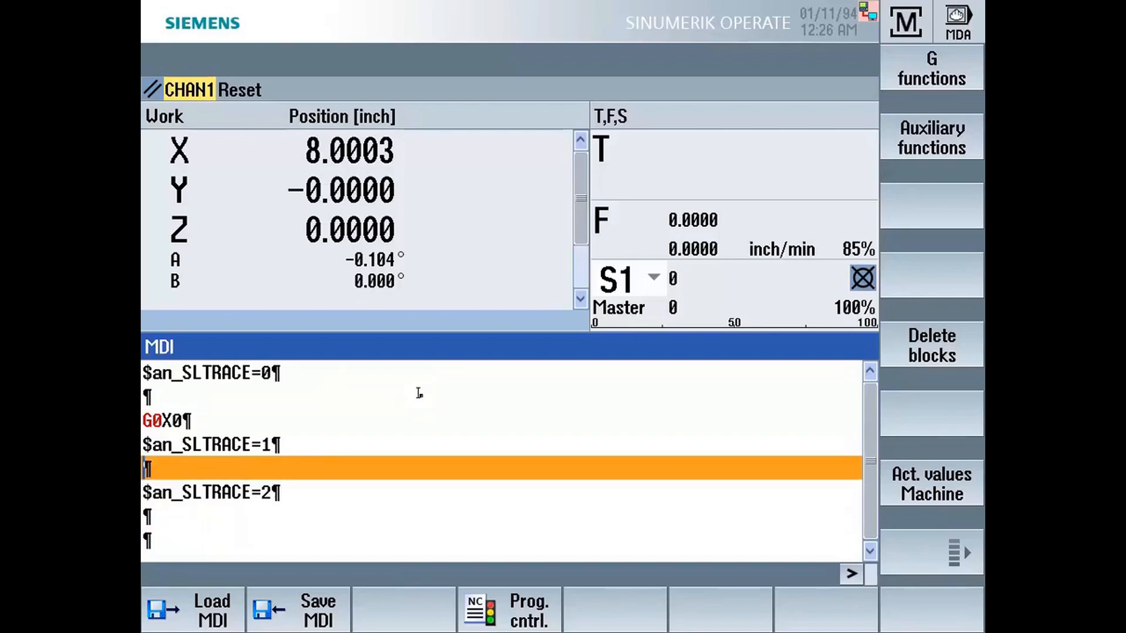
text(G1F500 X)
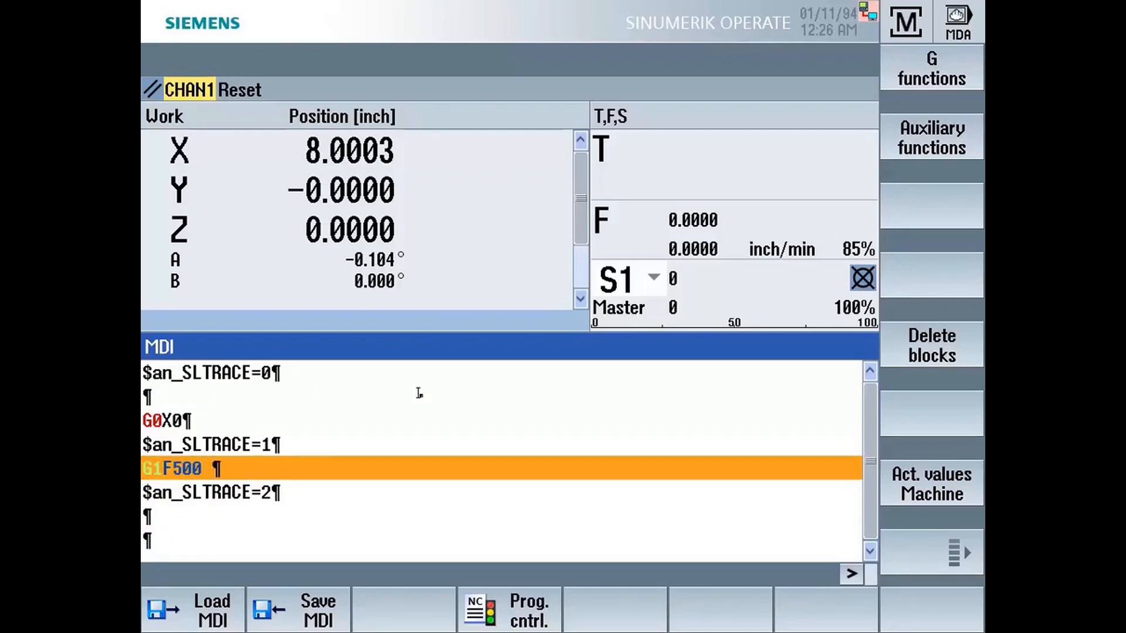
text(3)
Step: End the MDI program with an M2 block below $an_SLTRACE=2, and open the operating area selection
key(Down)
key(Down)
key(Down)
key(Up)
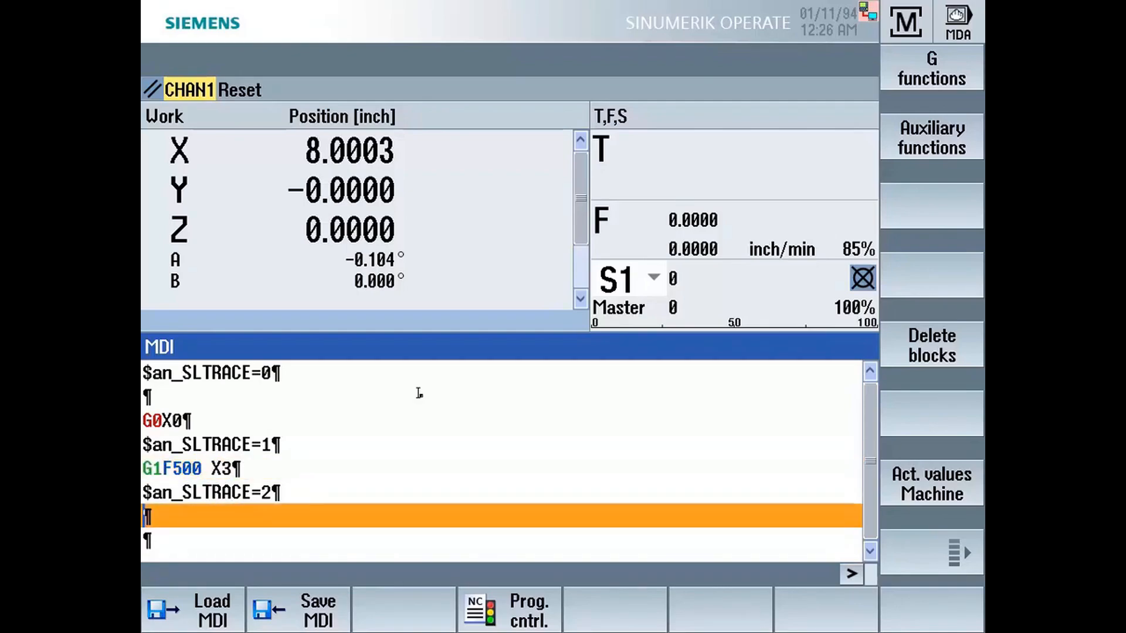
text(M2)
key(F10)
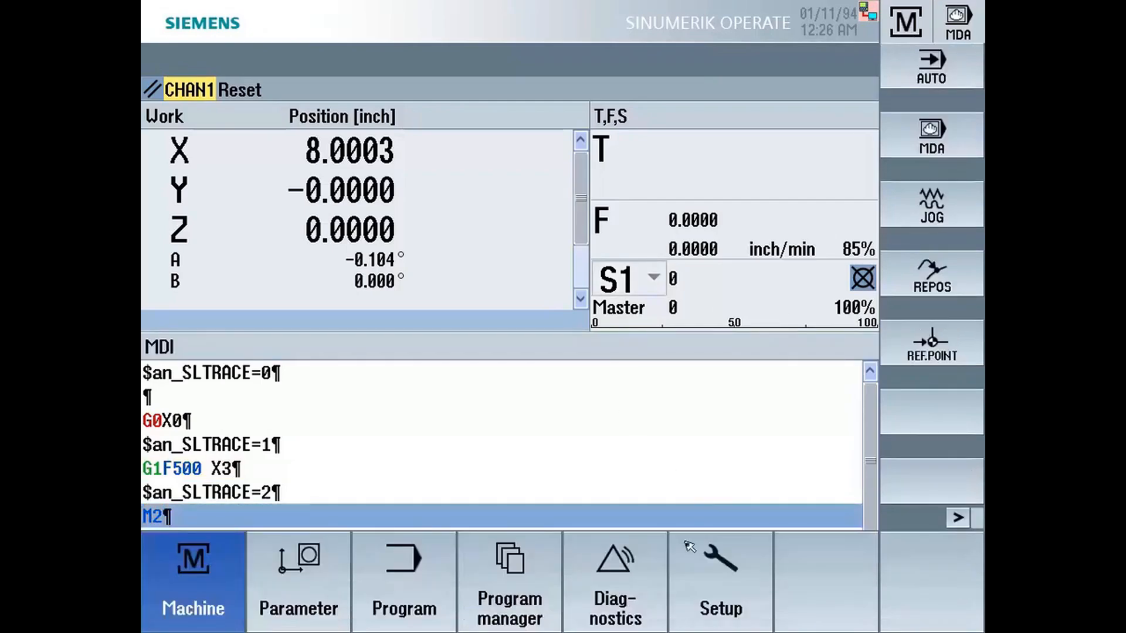
Step: In the trace settings, make the start condition variable-based and apply $AN_SLTRACE from the quick list, with $AN_SLTRACE == 2 as the stop condition
click(615, 575)
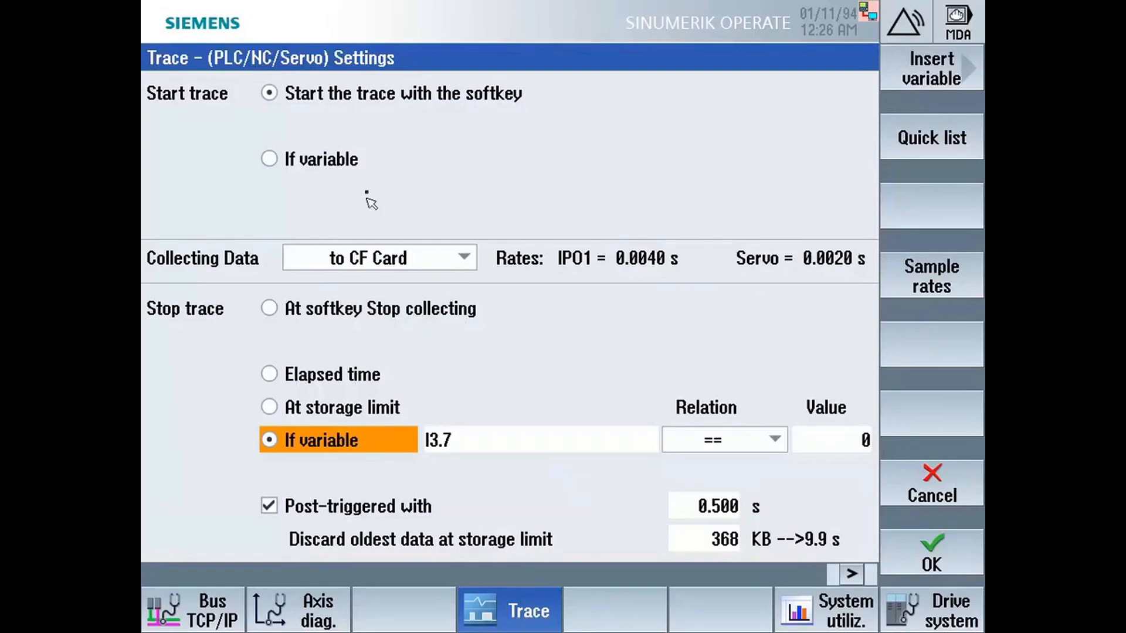
click(348, 166)
click(502, 155)
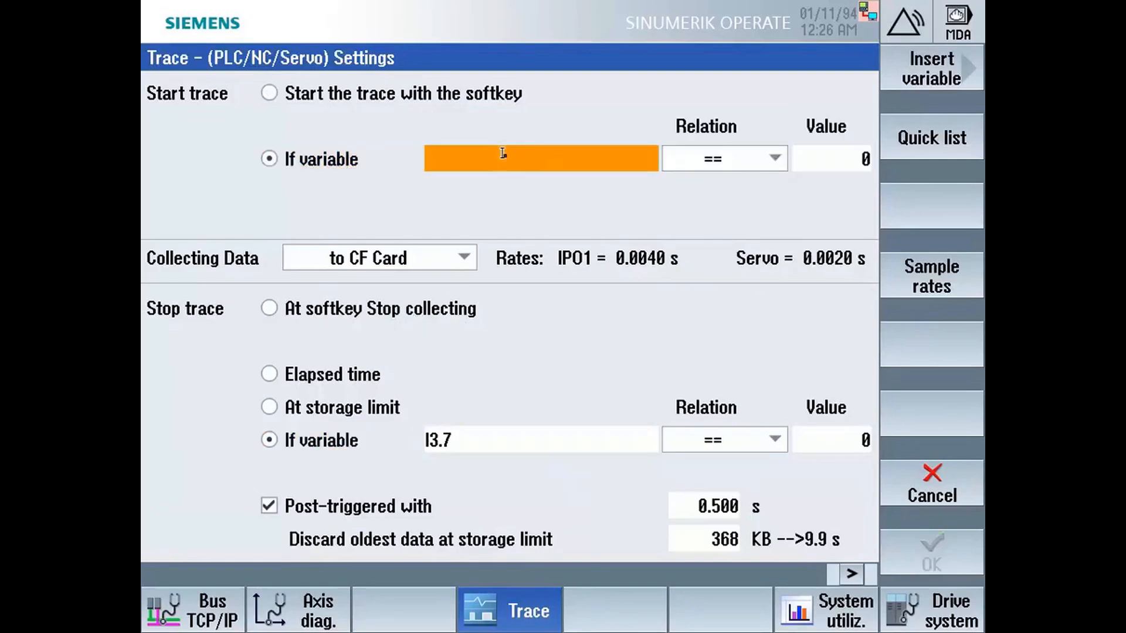
click(905, 143)
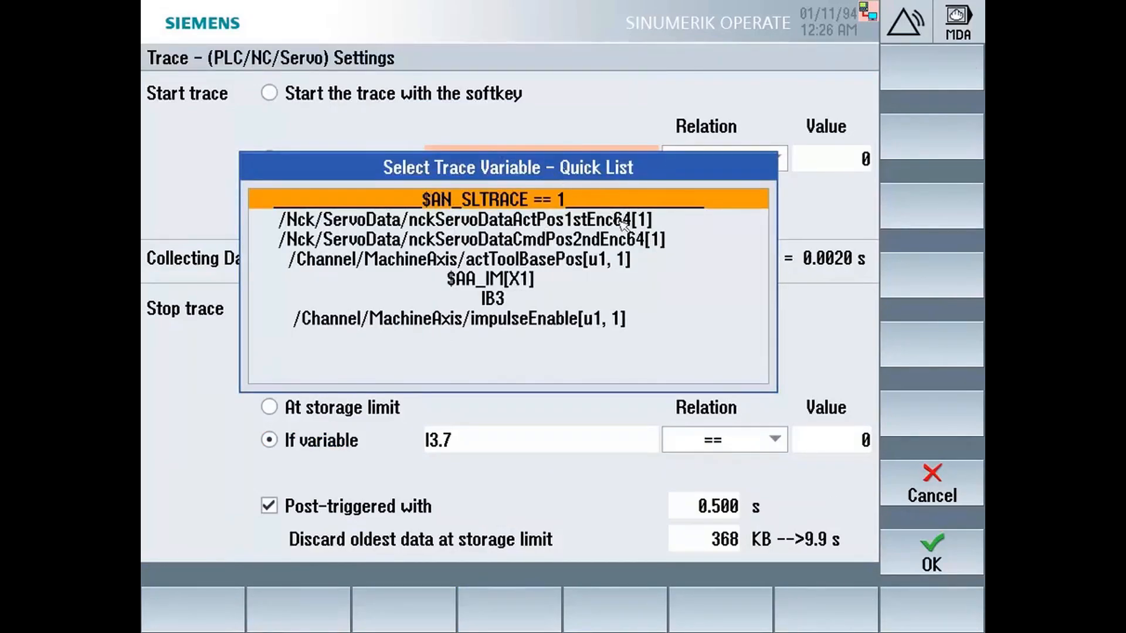
click(922, 554)
Step: Set the trace start condition to $an_SLTRACE == 1 and accept the trace settings
click(565, 165)
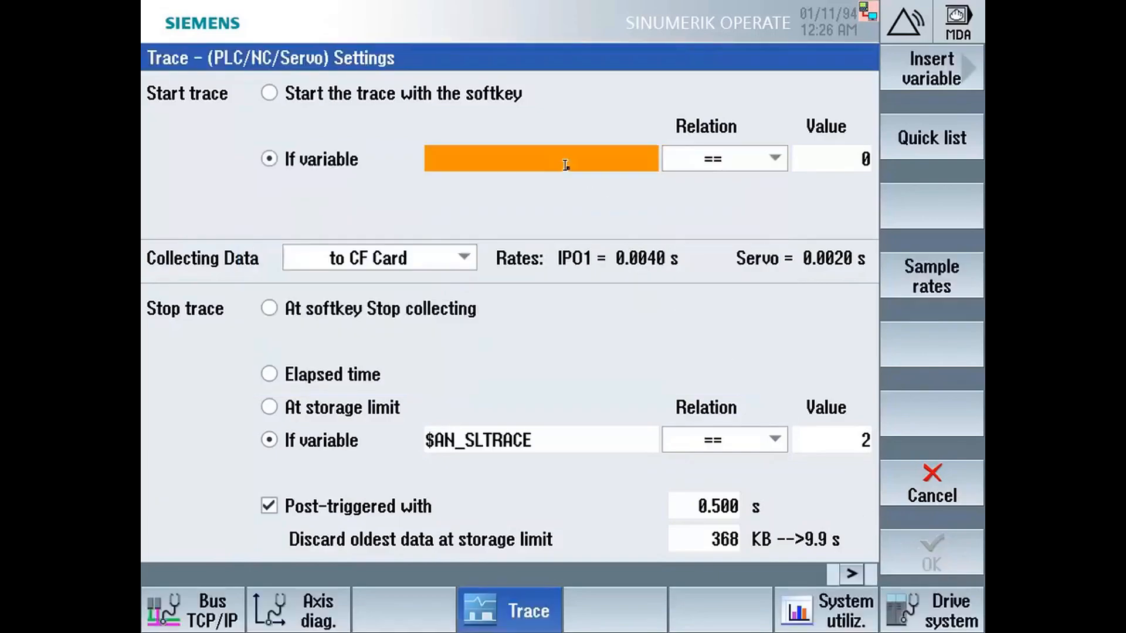
text($an_SLTRACE=0)
key(BackSpace)
key(BackSpace)
key(BackSpace)
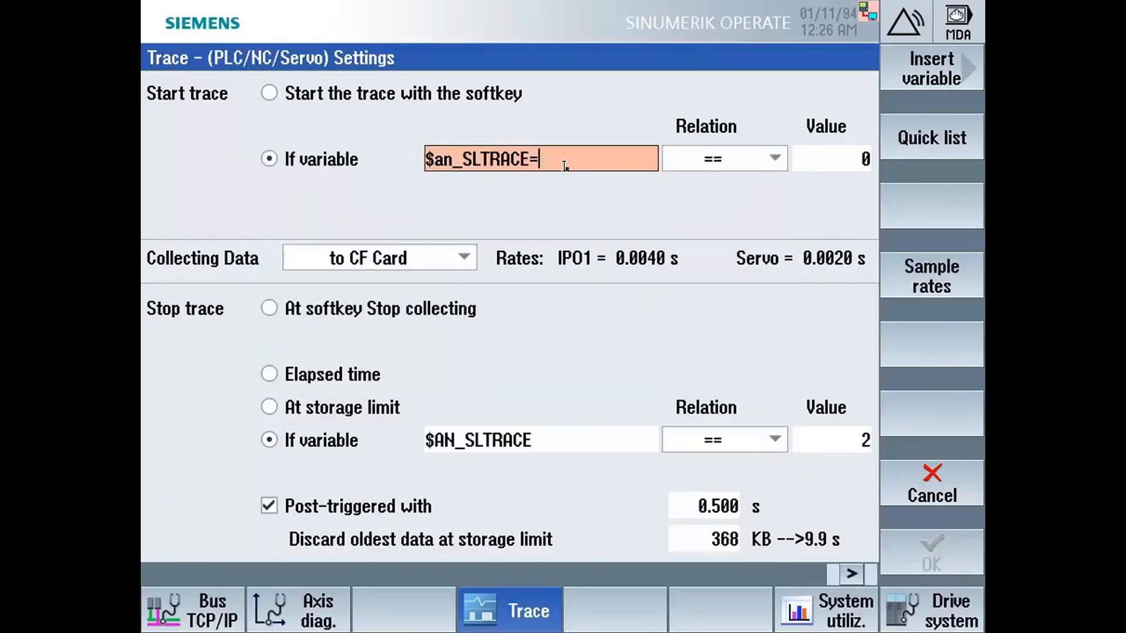
key(Return)
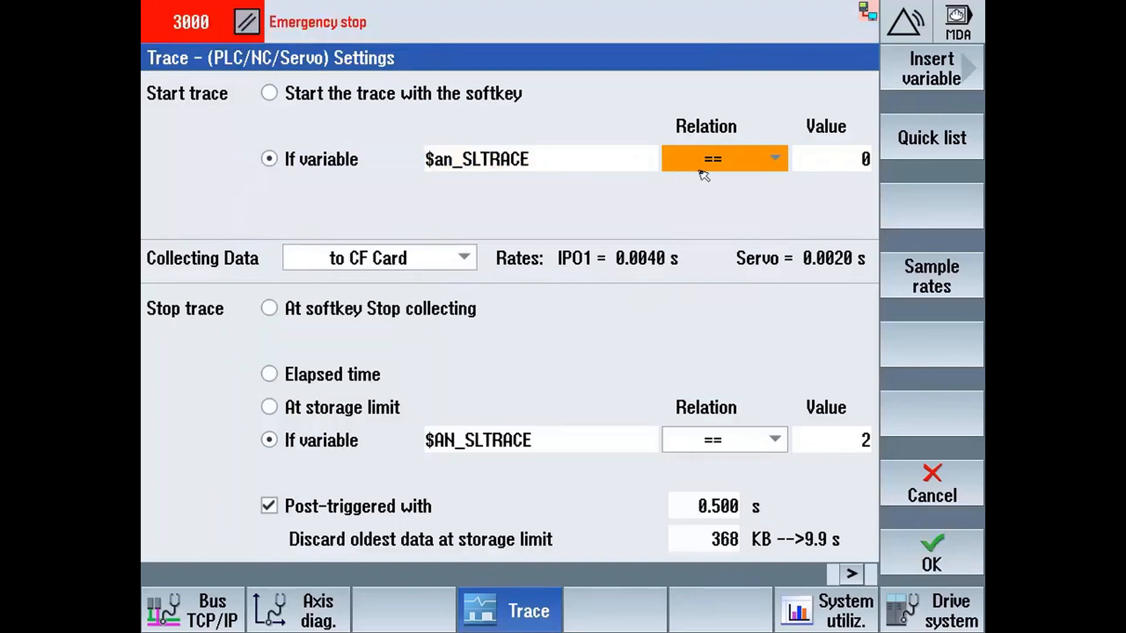
click(736, 168)
click(735, 181)
click(805, 160)
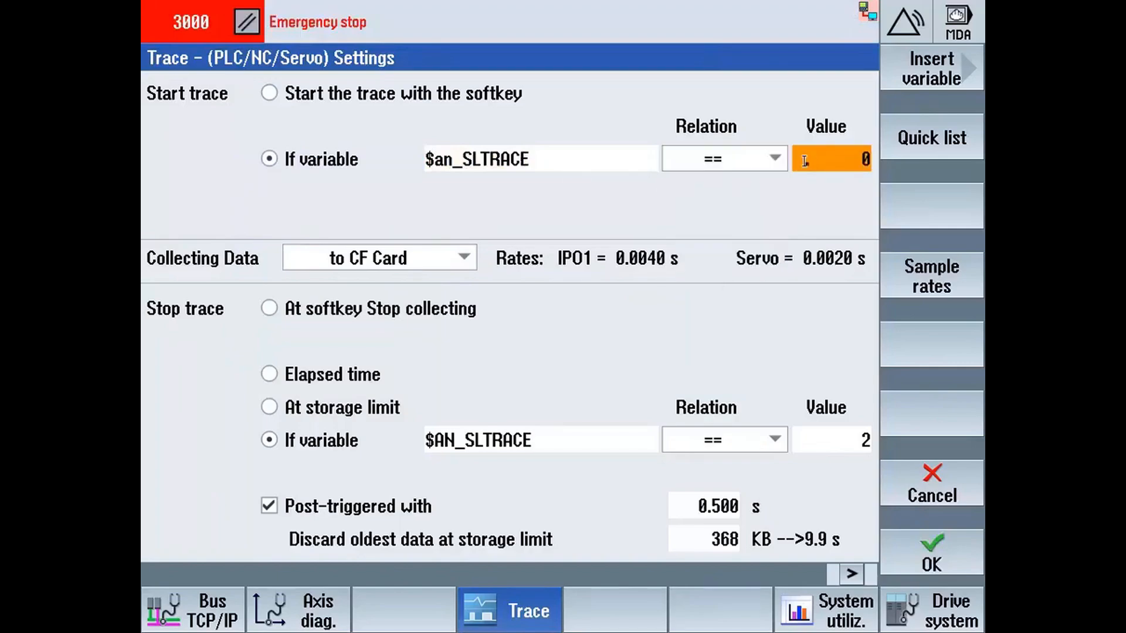
text(1)
key(Return)
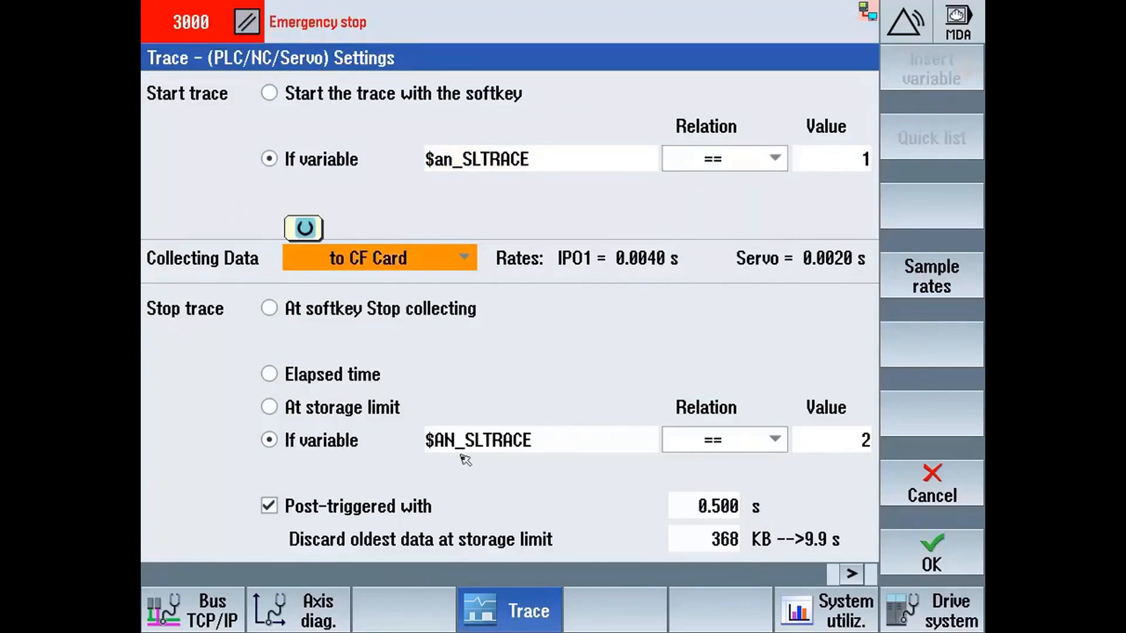
click(943, 543)
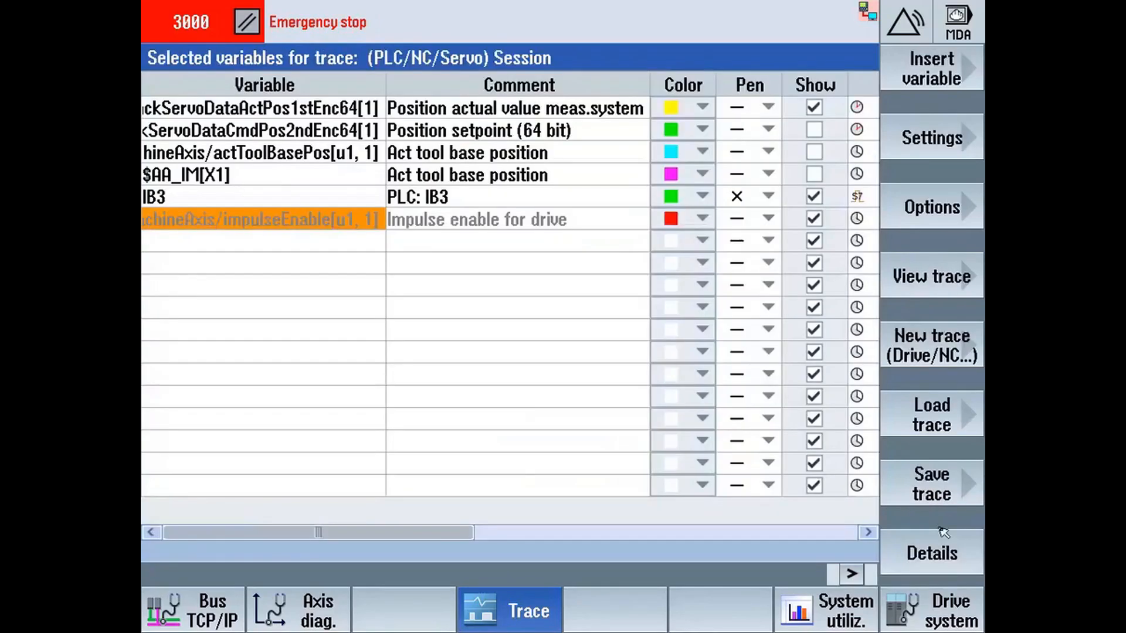
Step: Start the trace from the trace view, run the MDI program in the Machine area, and return to the trace graph
click(905, 293)
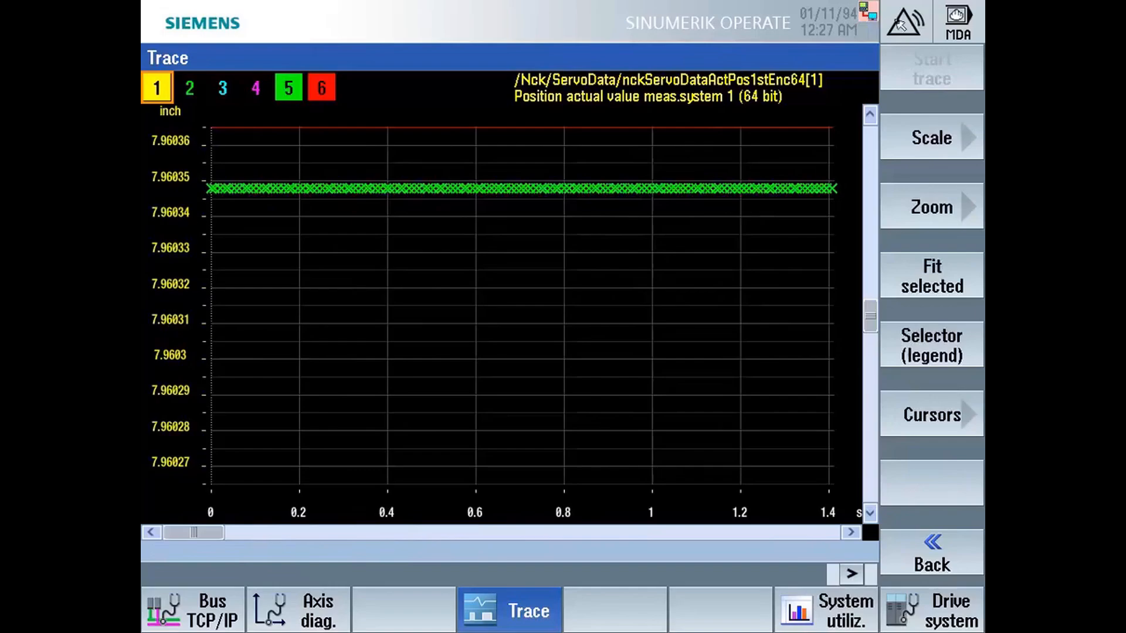
click(903, 23)
click(229, 572)
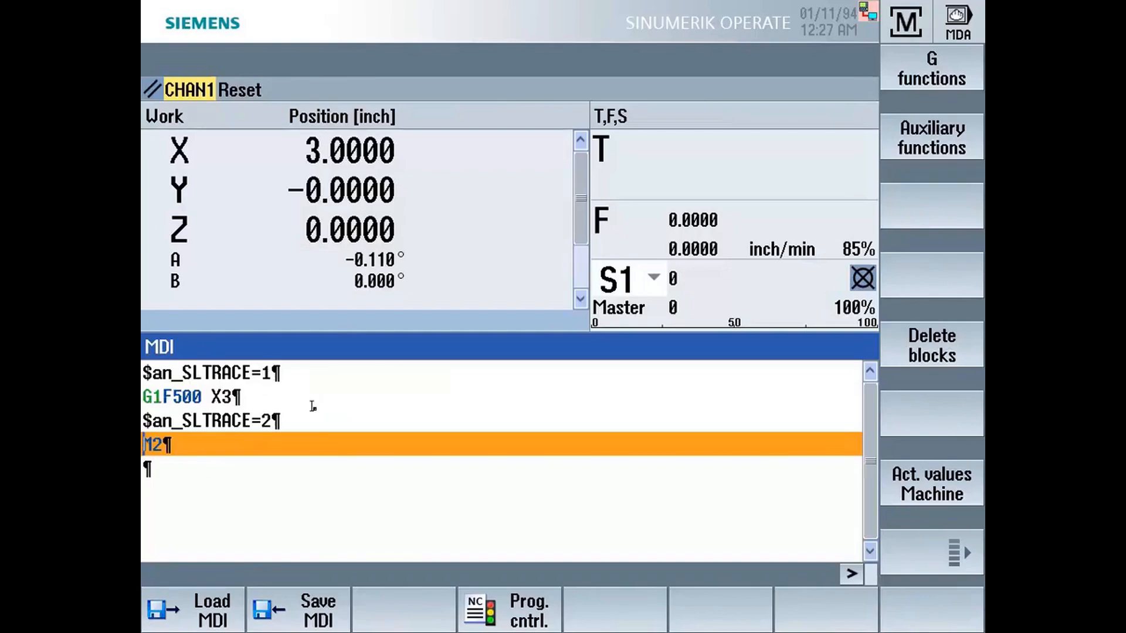
click(316, 402)
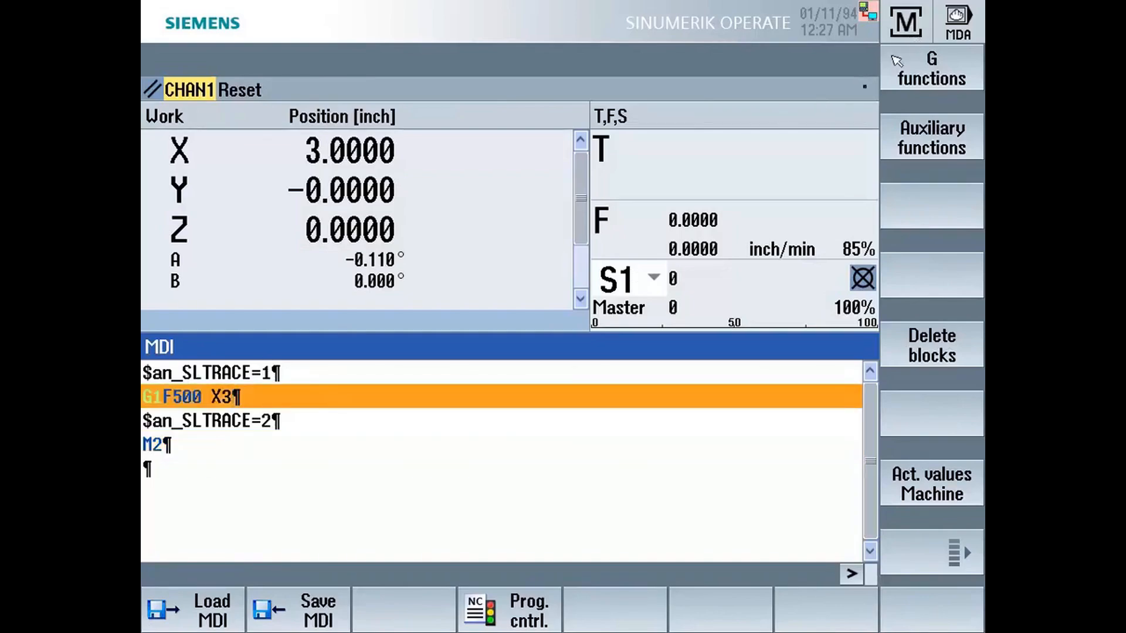
click(912, 35)
click(613, 576)
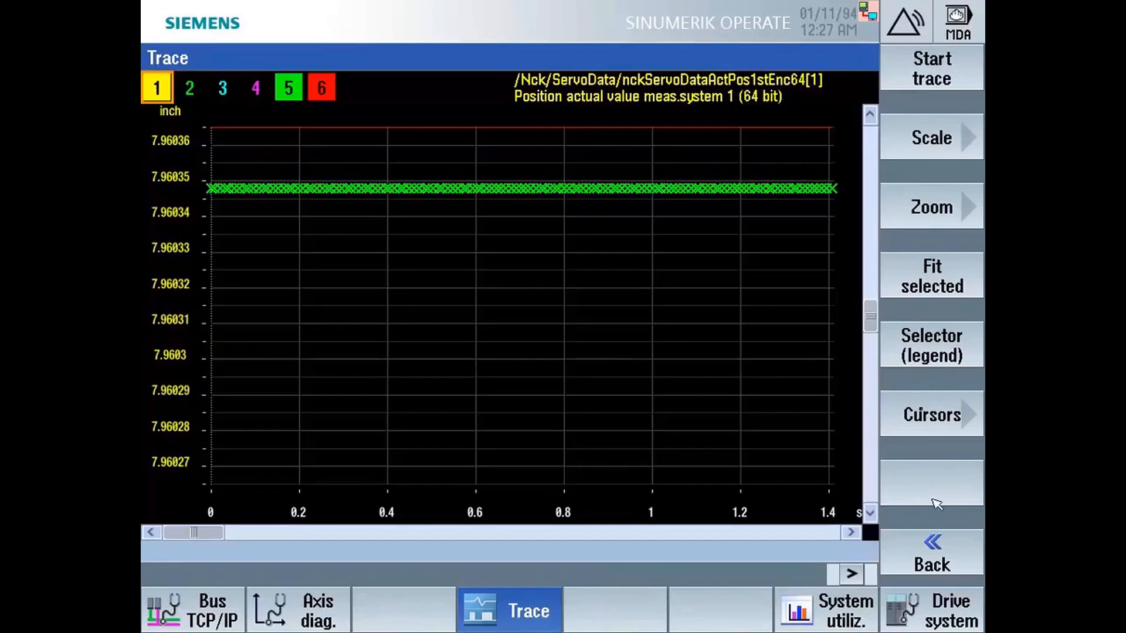
Step: Show the legend, deselect position actual value, PLC: IB3 and impulse enable for drive, and fit all curves
click(920, 347)
click(276, 128)
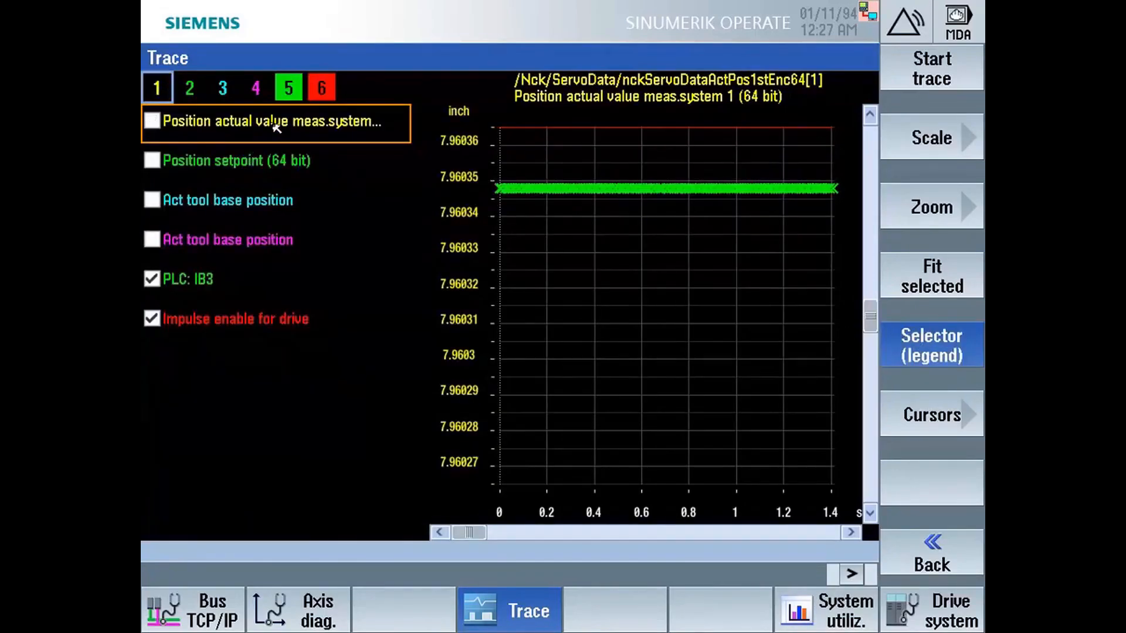
click(193, 281)
click(193, 319)
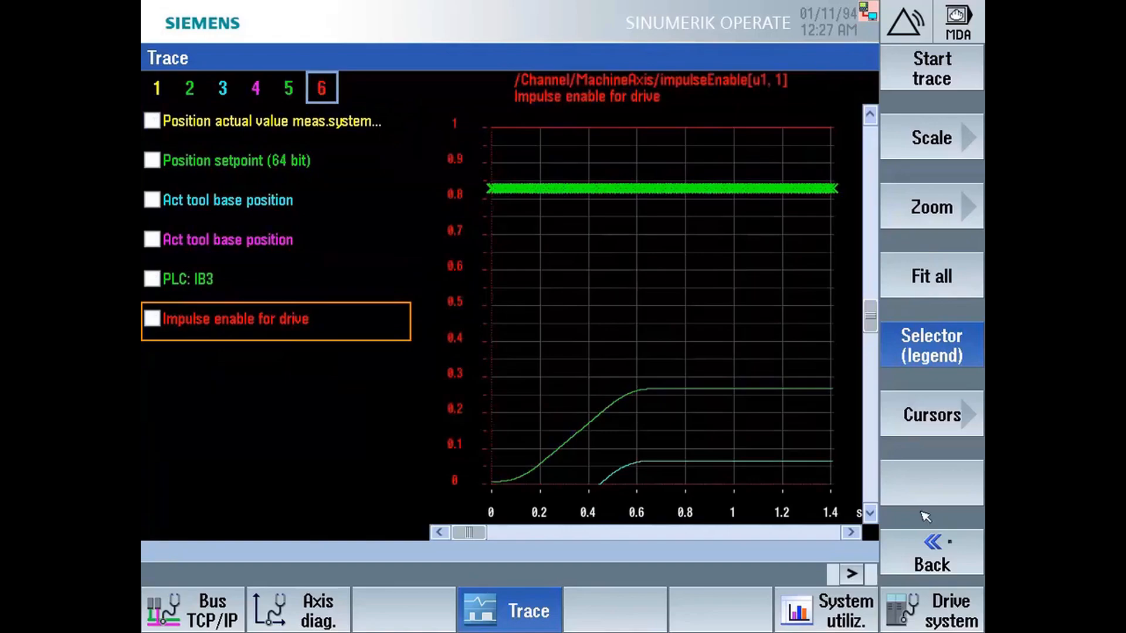
click(931, 293)
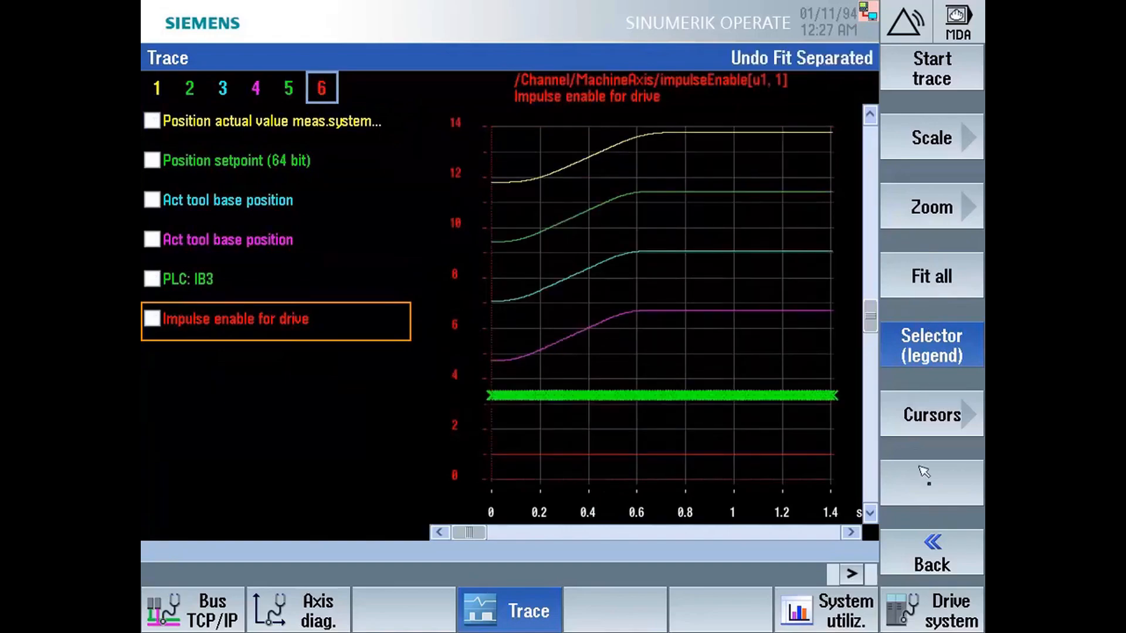
Step: Return to the variable list, reopen the trace view and hide the legend to examine all curves at full width
click(931, 542)
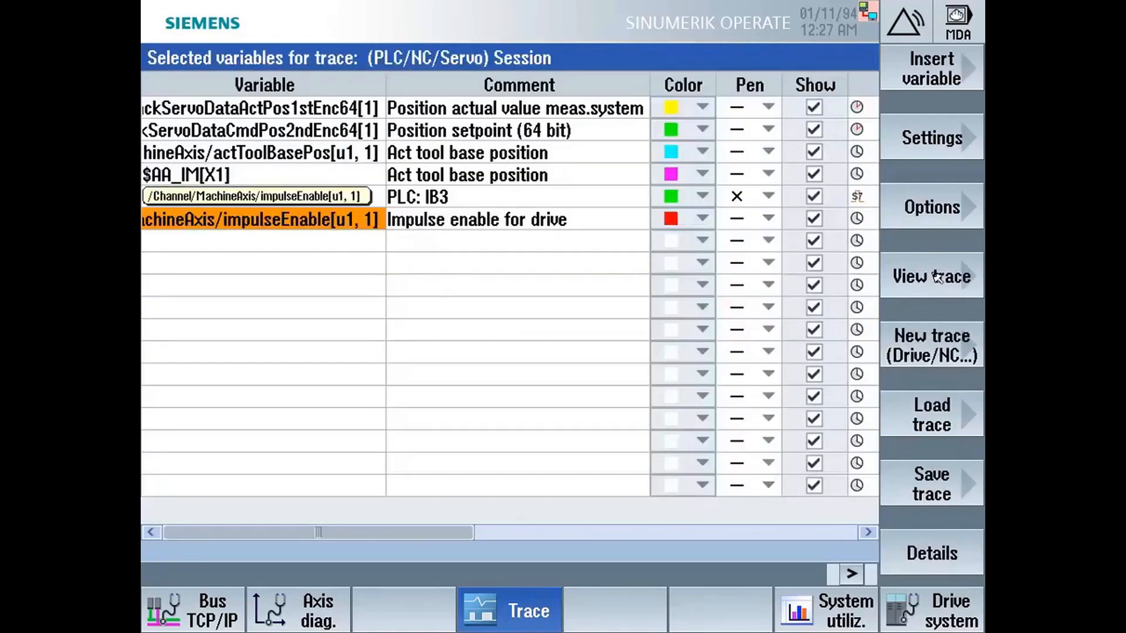
click(936, 277)
click(941, 333)
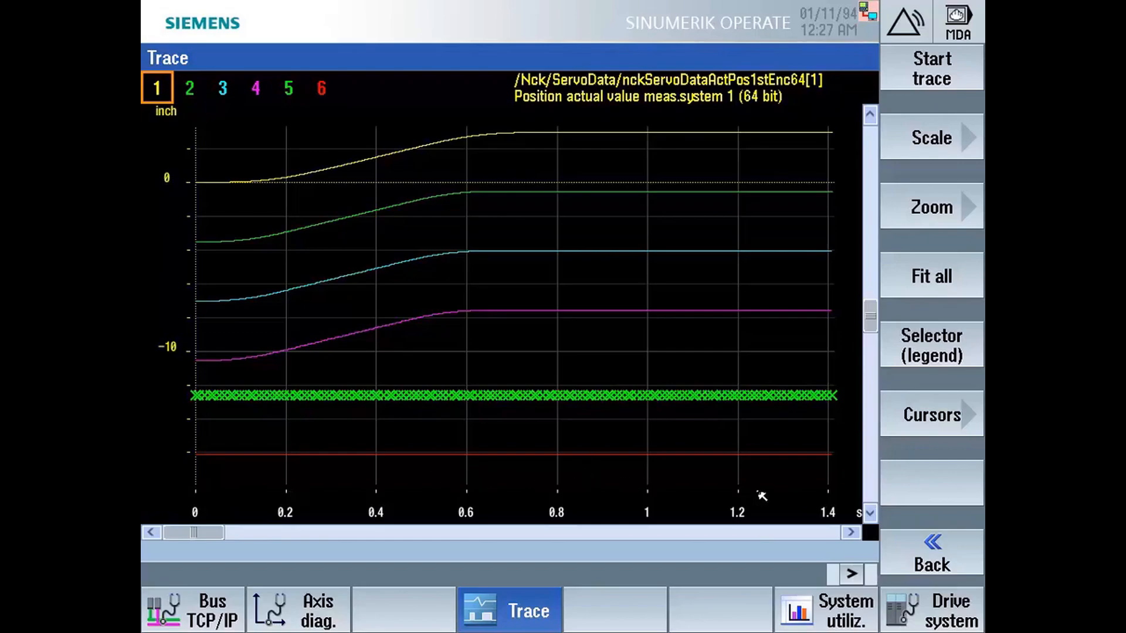
Step: Review the start, stop and storage limit values in the trace settings, and close them without saving changes
click(933, 548)
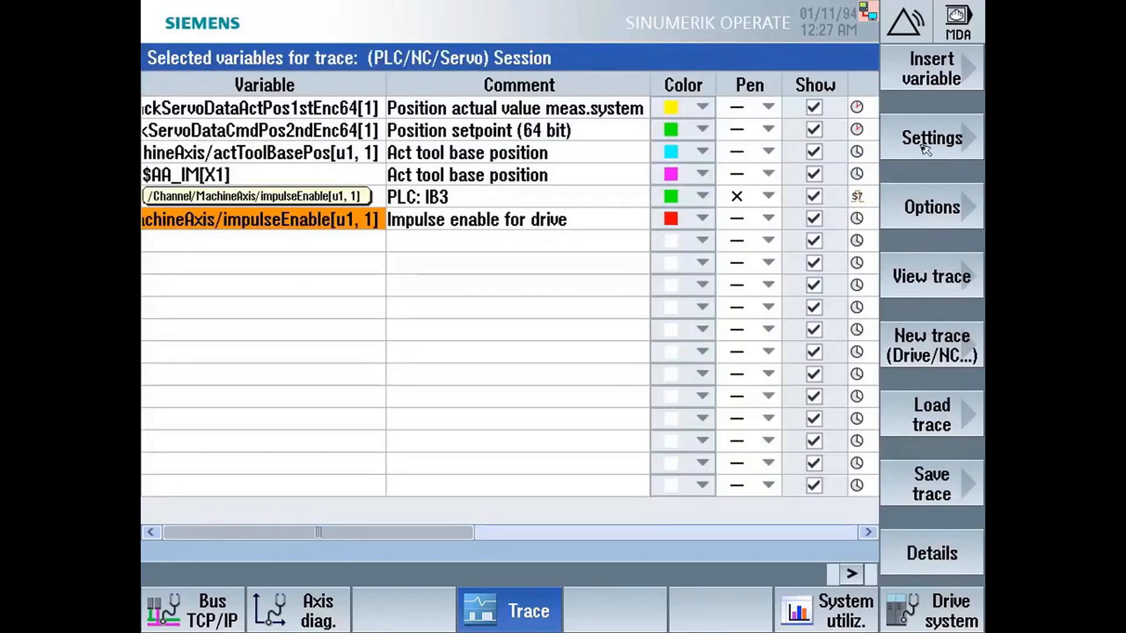
click(927, 148)
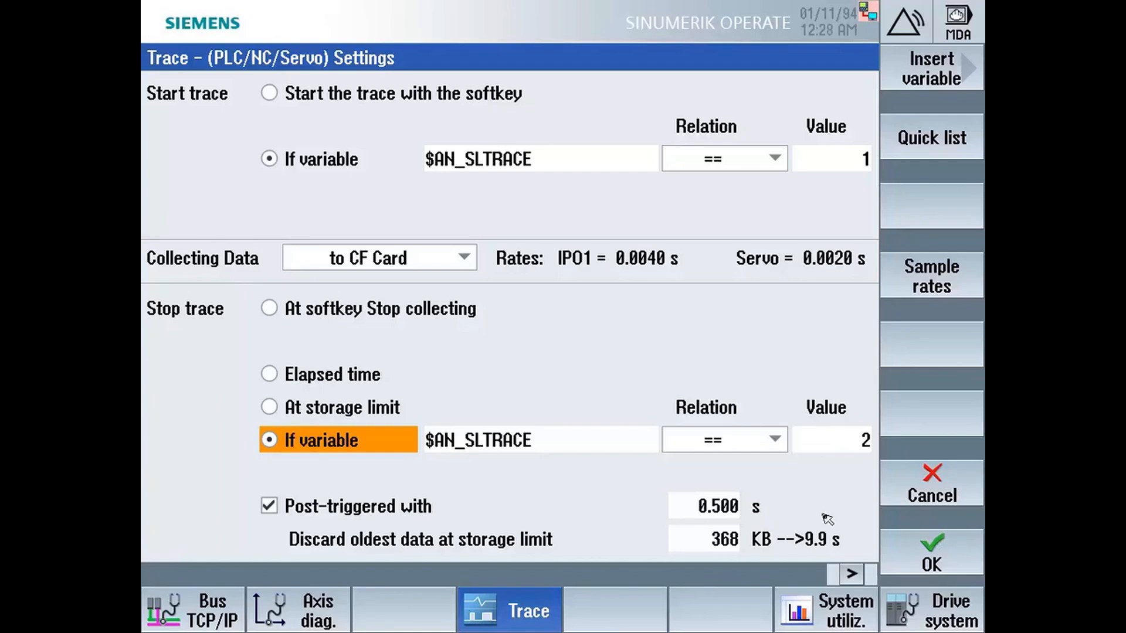
click(722, 540)
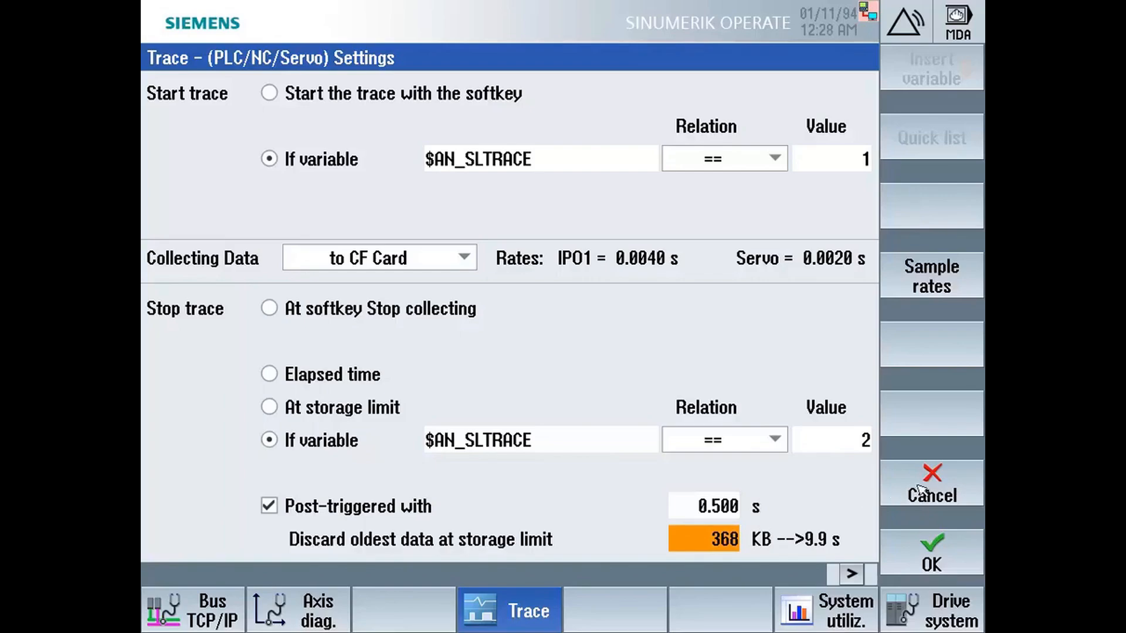
click(943, 497)
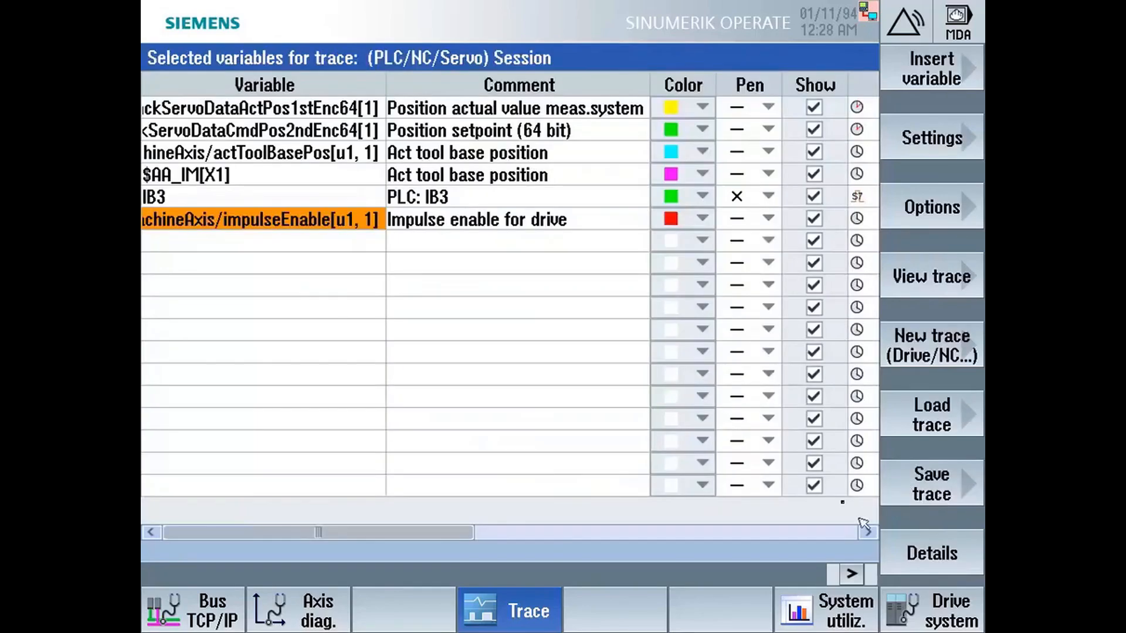
Step: Enable storing trace files in both formats (*.xml;*.csv) in the trace options and accept
click(940, 218)
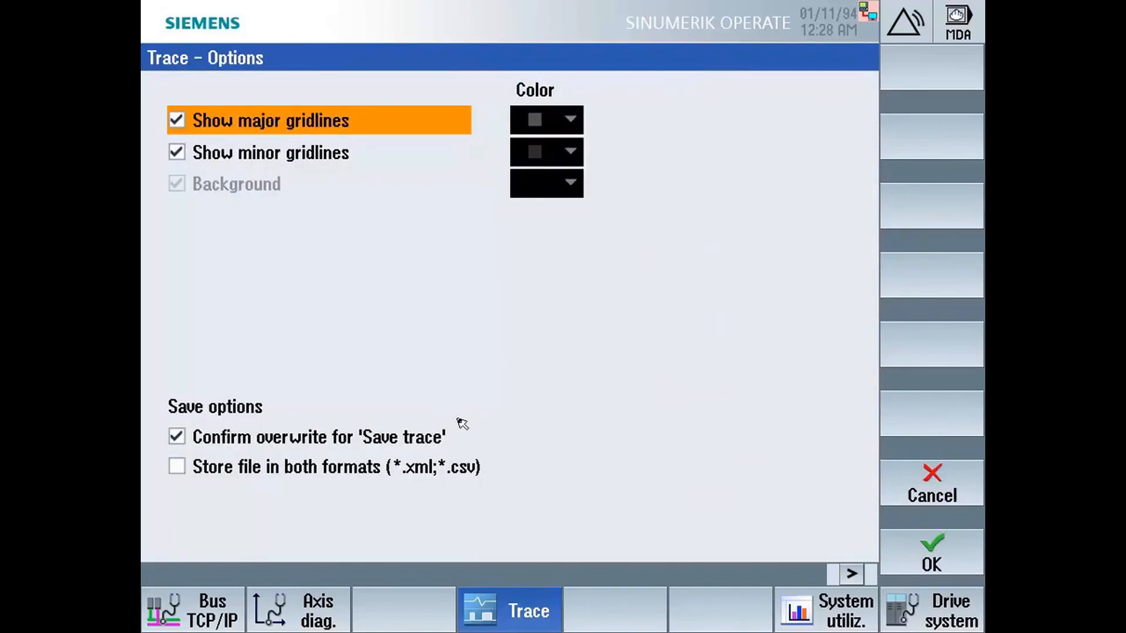
click(326, 466)
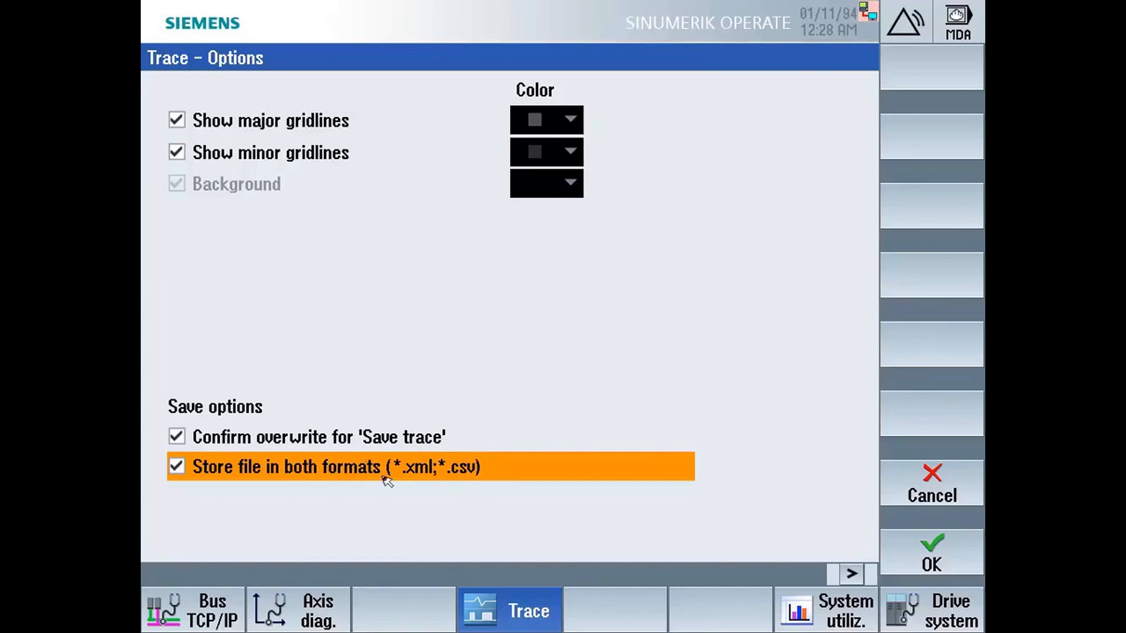
click(917, 547)
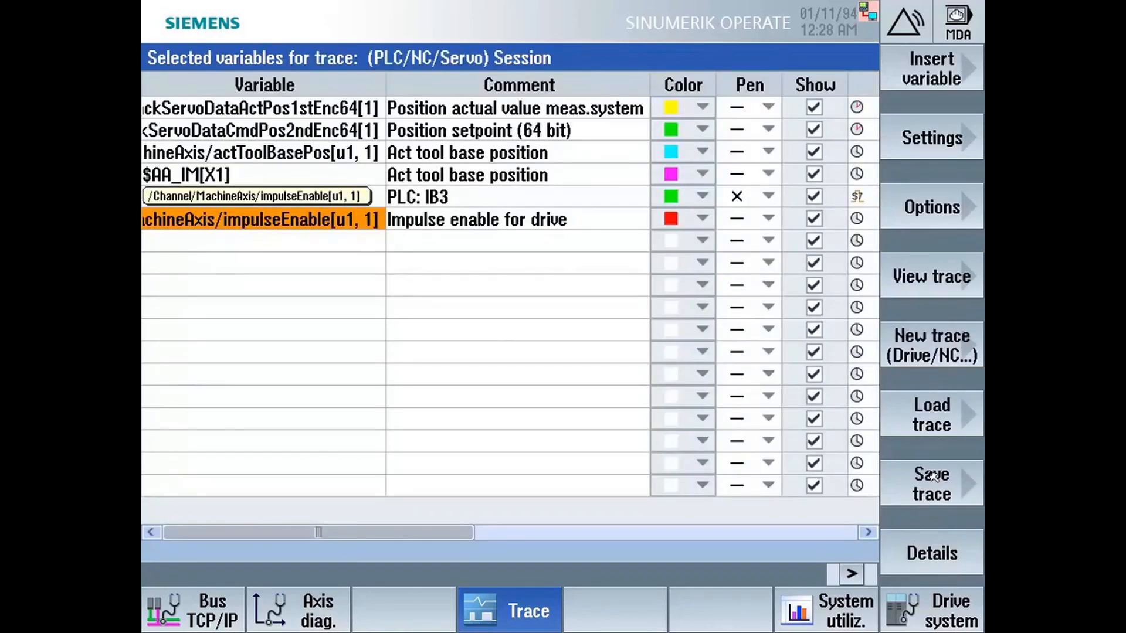
Step: Save the trace with variables, settings and traced values under the file name DEMO in /user/sinumerik/hmi/data/trace
click(944, 497)
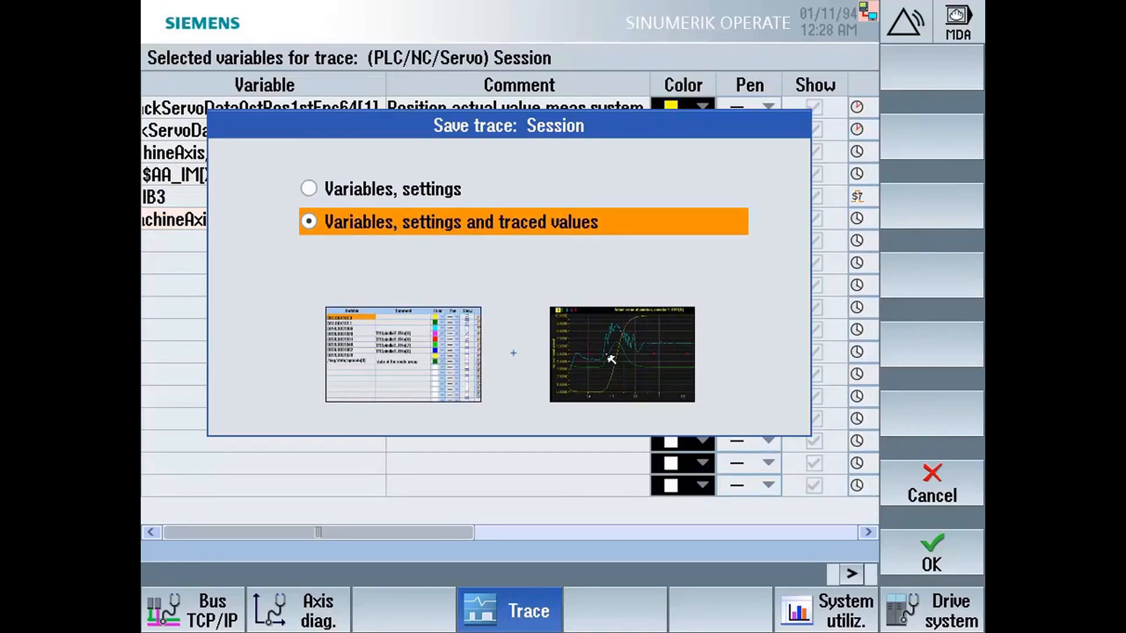
click(951, 556)
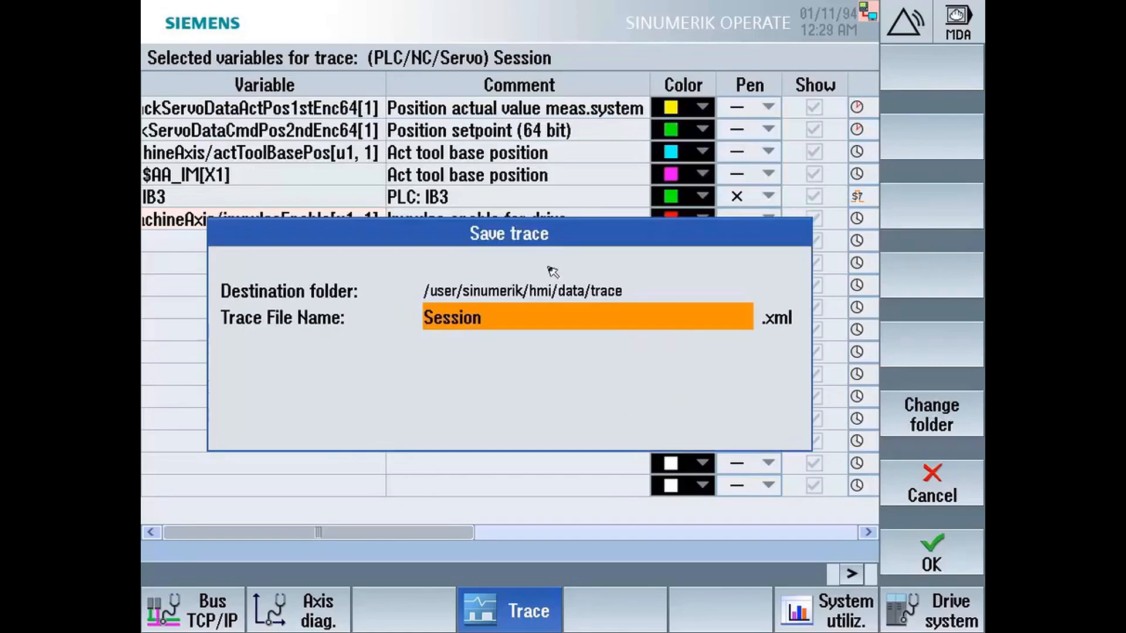
click(513, 317)
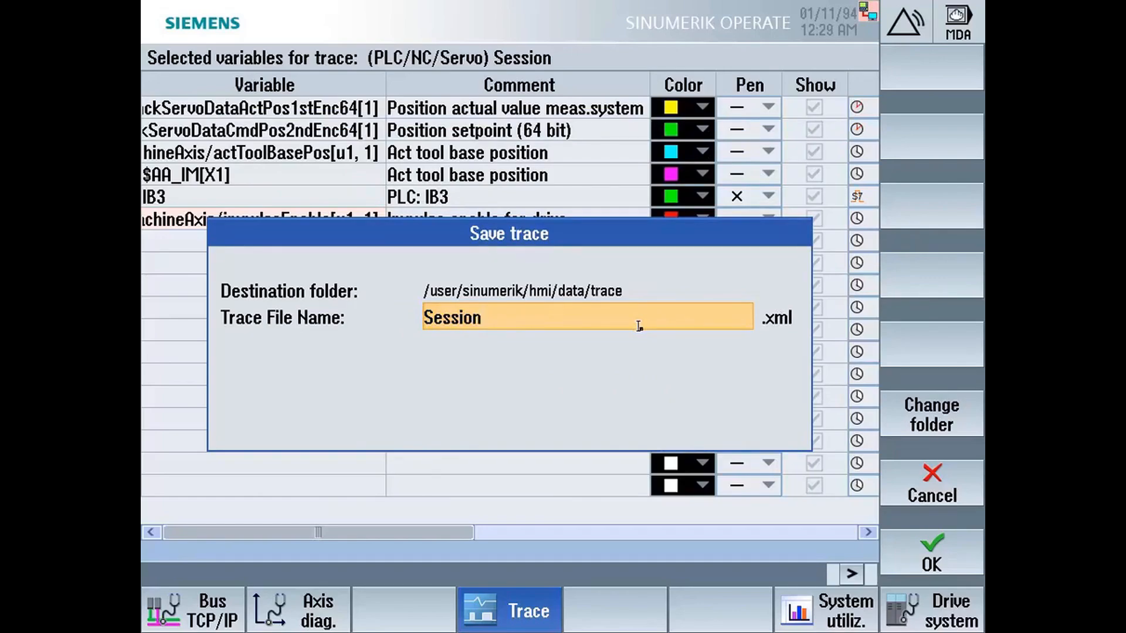
key(BackSpace)
key(BackSpace)
key(BackSpace)
key(BackSpace)
key(BackSpace)
key(BackSpace)
key(BackSpace)
text(DEMO)
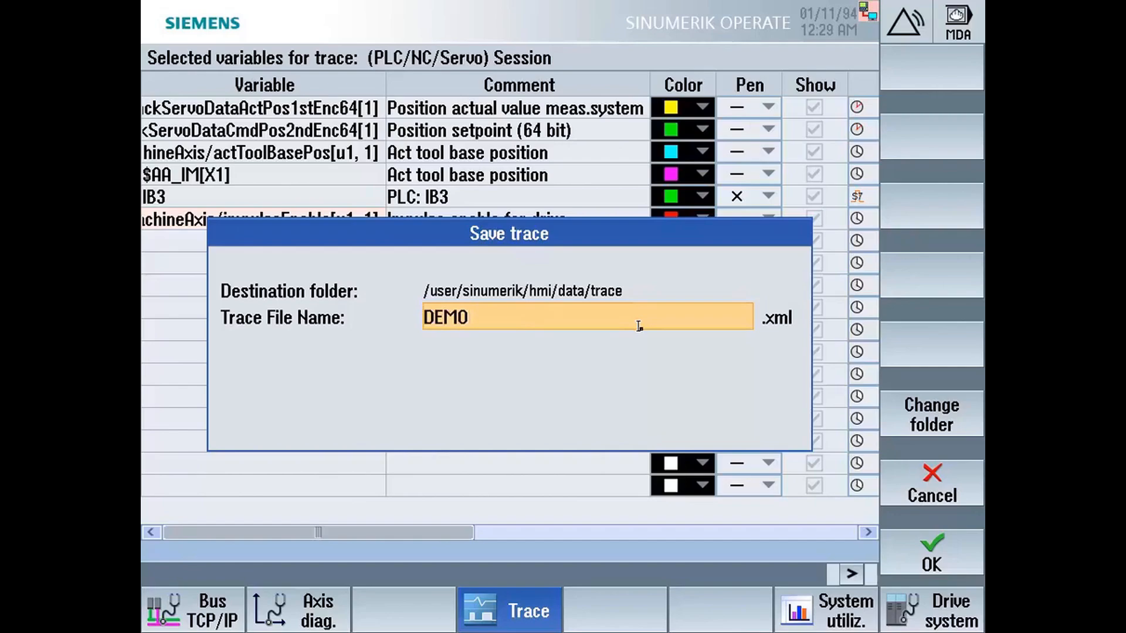
key(Return)
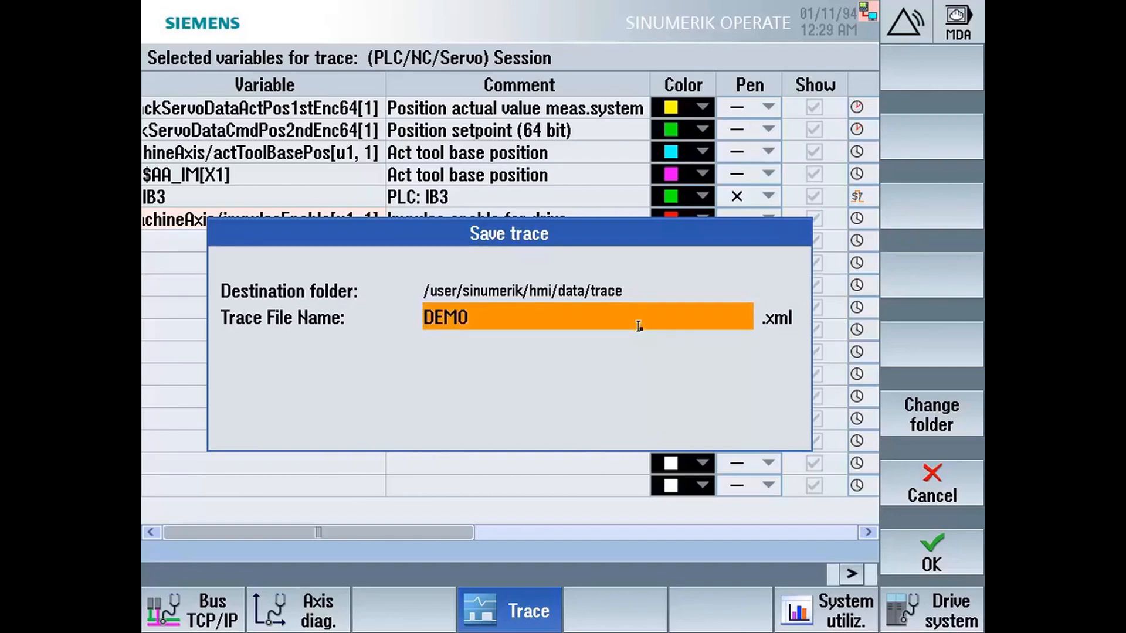
click(901, 549)
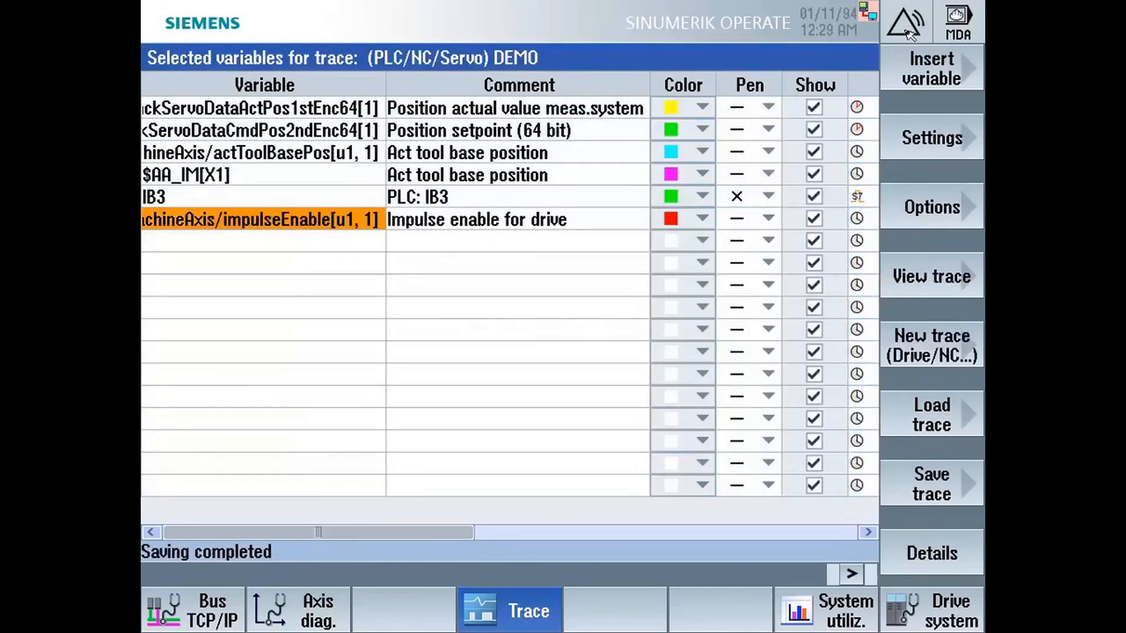
Step: Open the system data in Setup and collapse the sinumerik folder under System CF card/user
click(908, 30)
click(744, 587)
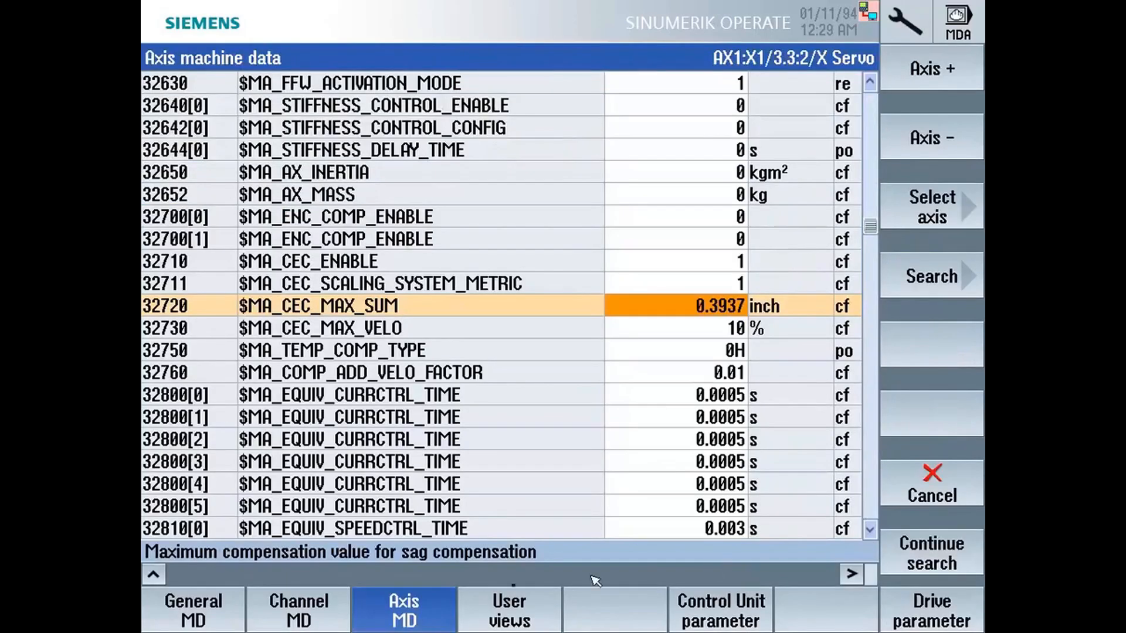
click(155, 580)
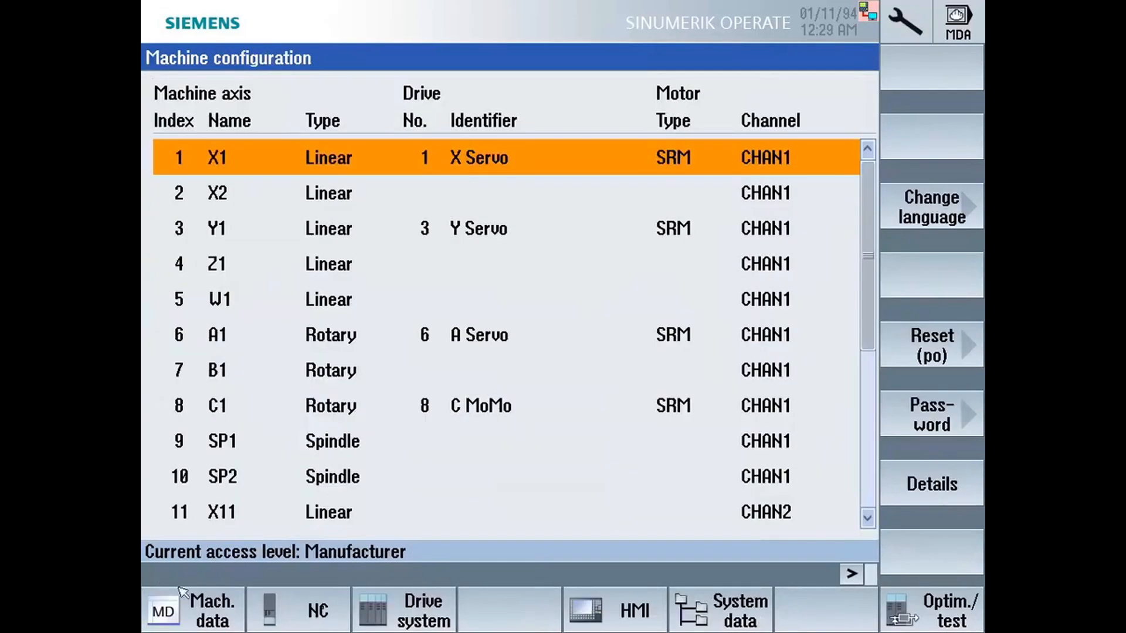
click(761, 621)
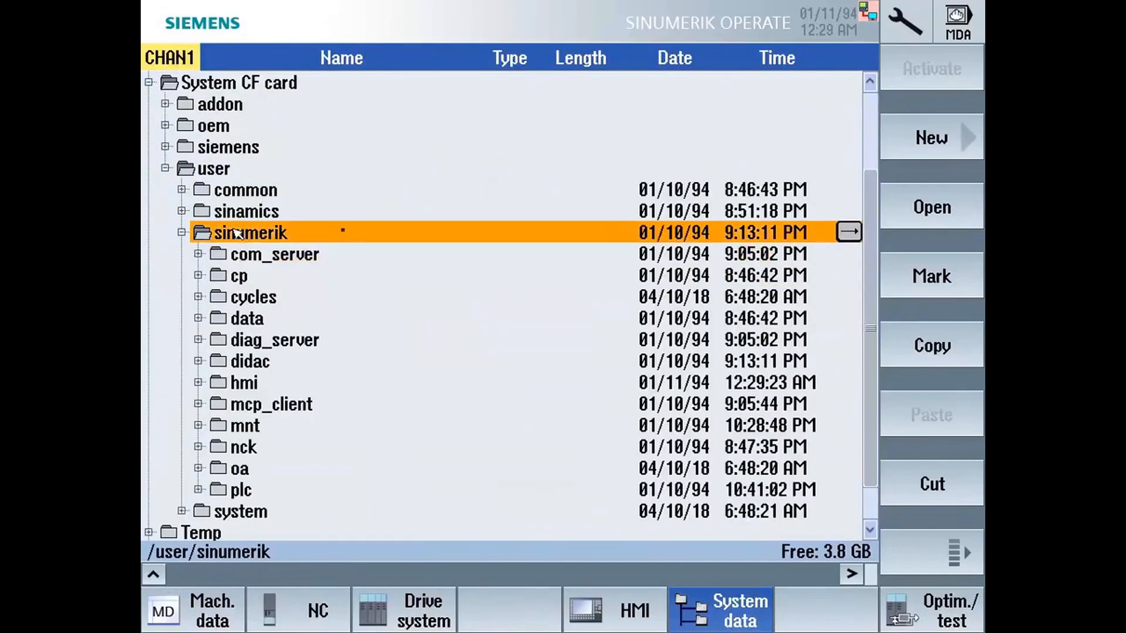
key(Left)
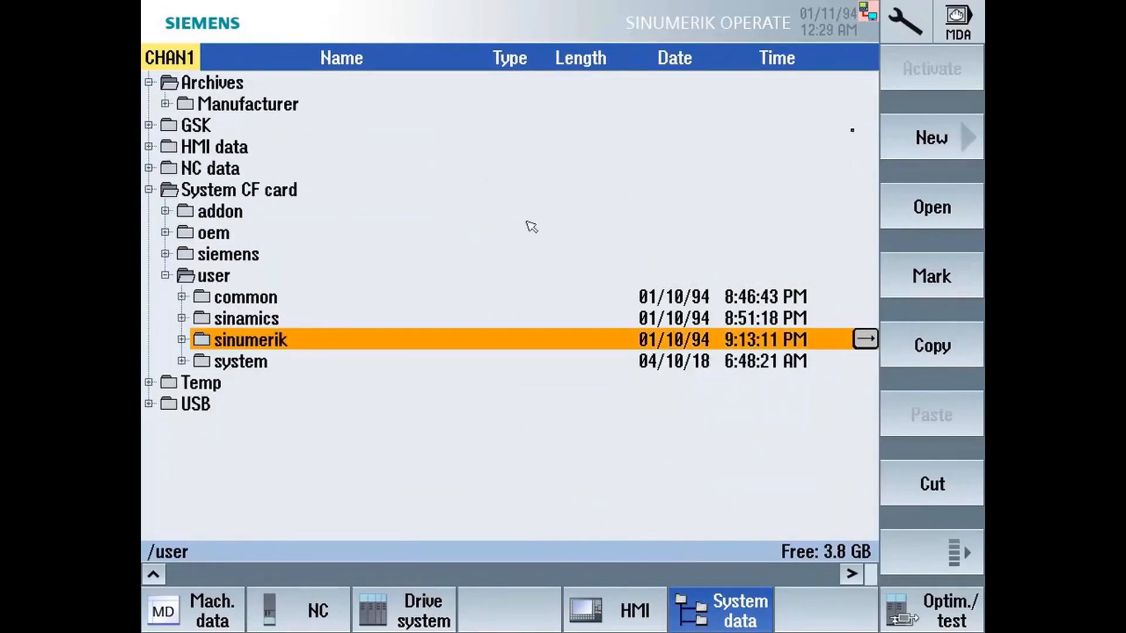
Step: Return to the trace diagnostics and reopen saving with variables, settings and traced values to check the destination folder
click(904, 24)
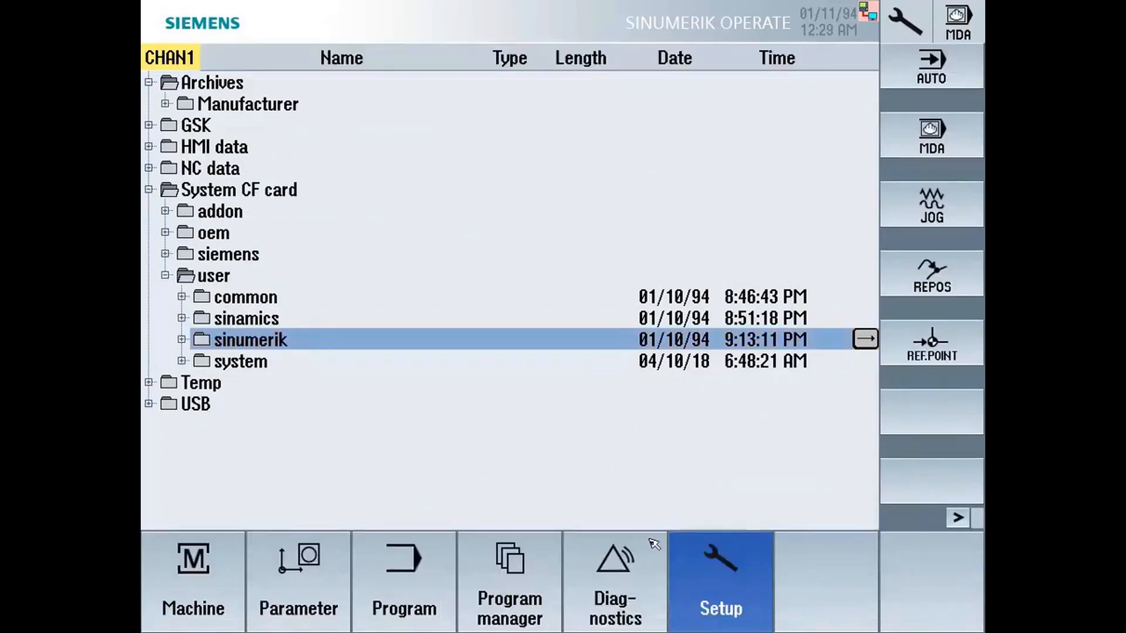
click(646, 558)
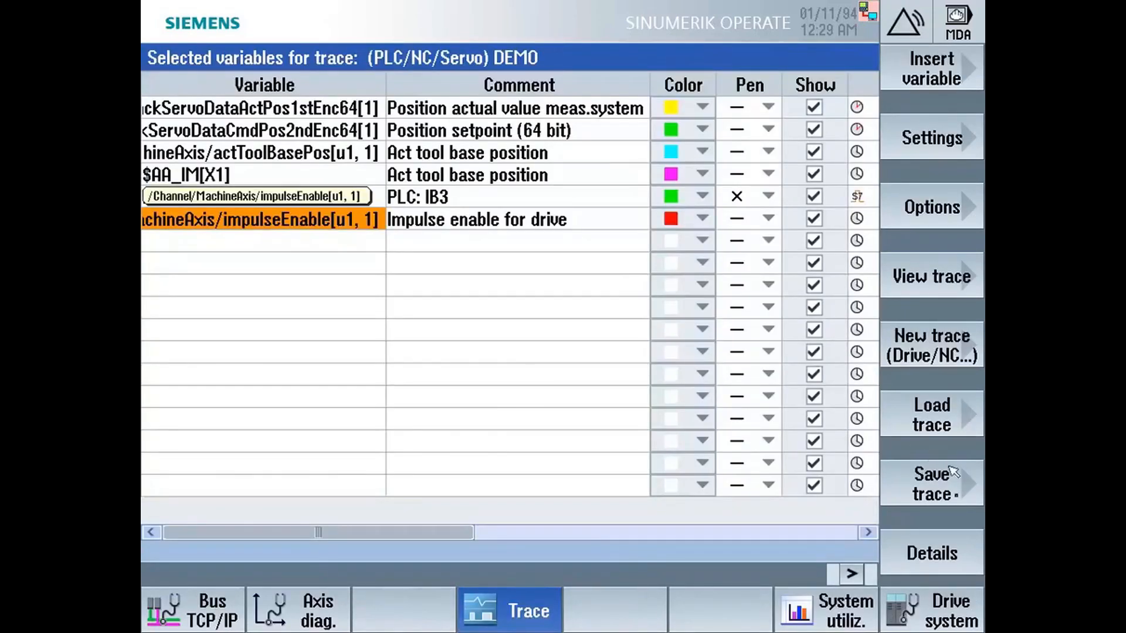
click(955, 497)
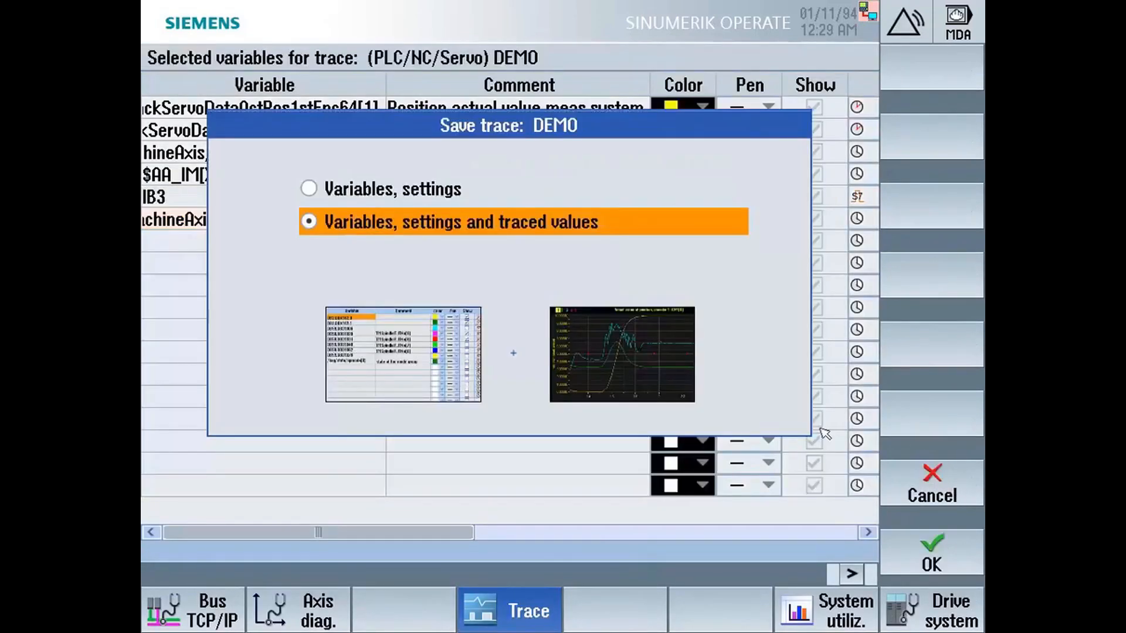
click(910, 553)
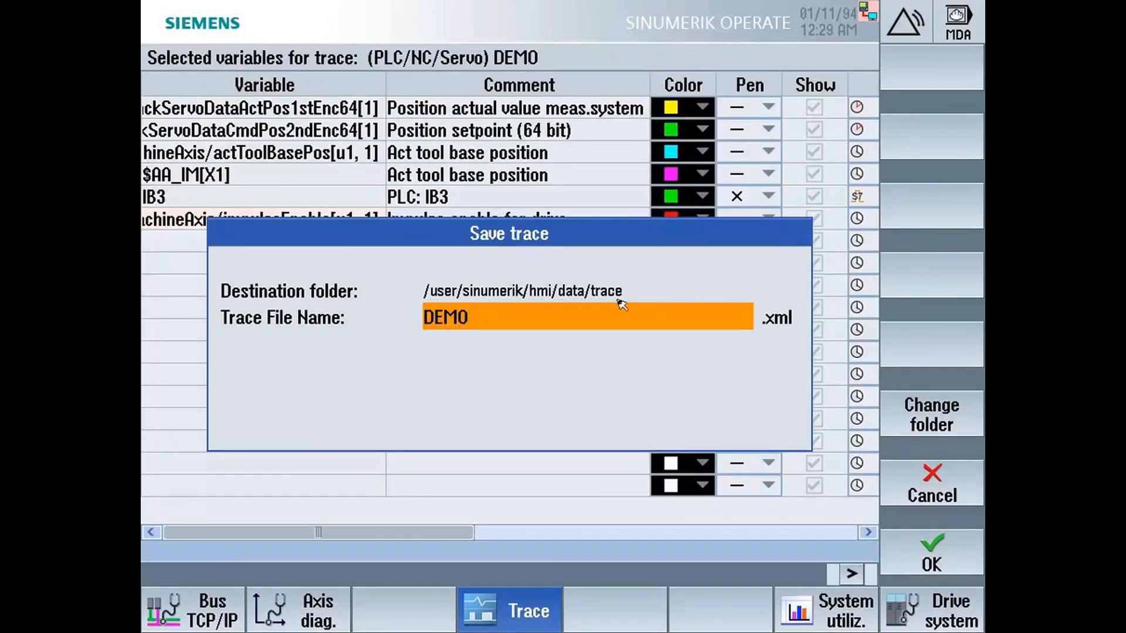
Step: Go back to the system data in Setup and expand the sinumerik folder under System CF card/user to reach hmi
key(F10)
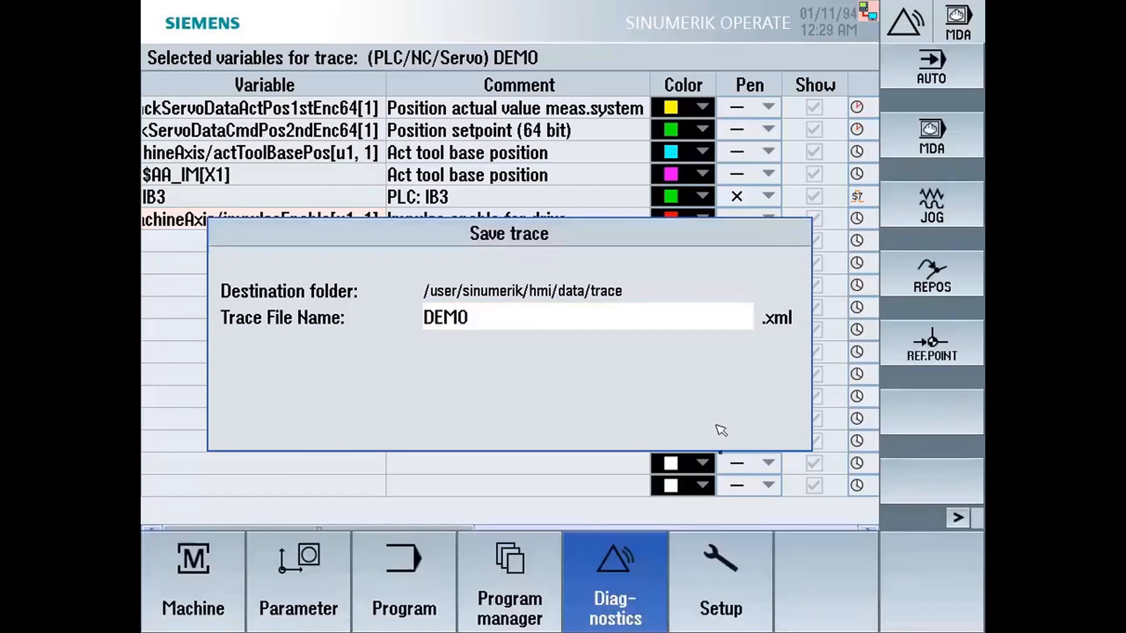
click(716, 560)
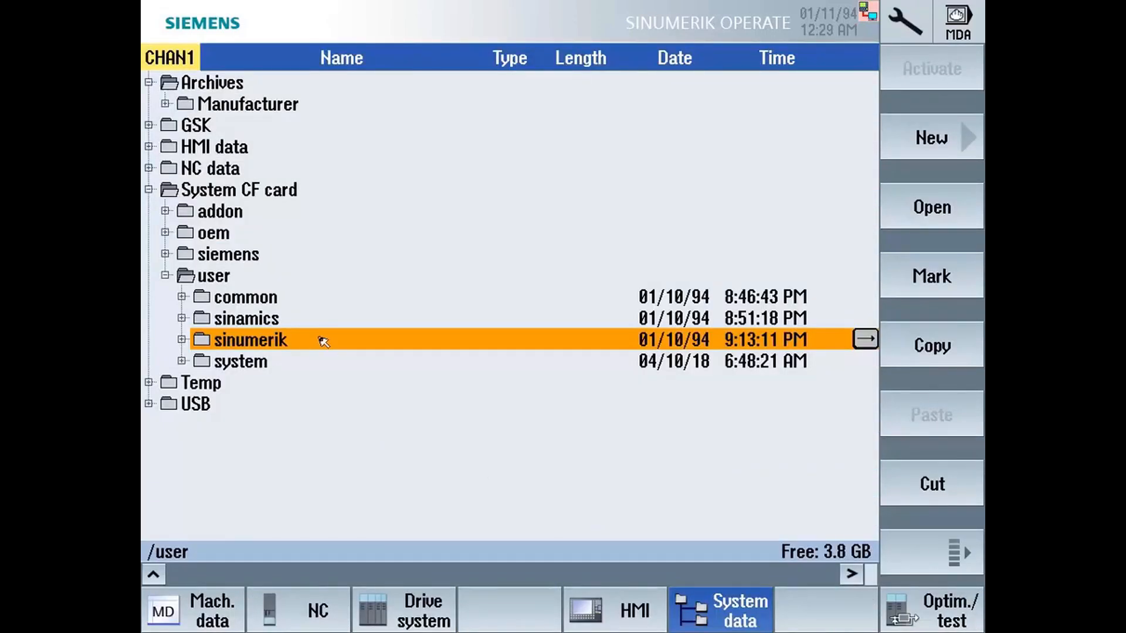
key(Right)
key(Down)
key(Down)
key(Down)
key(Down)
key(Down)
key(Down)
key(Down)
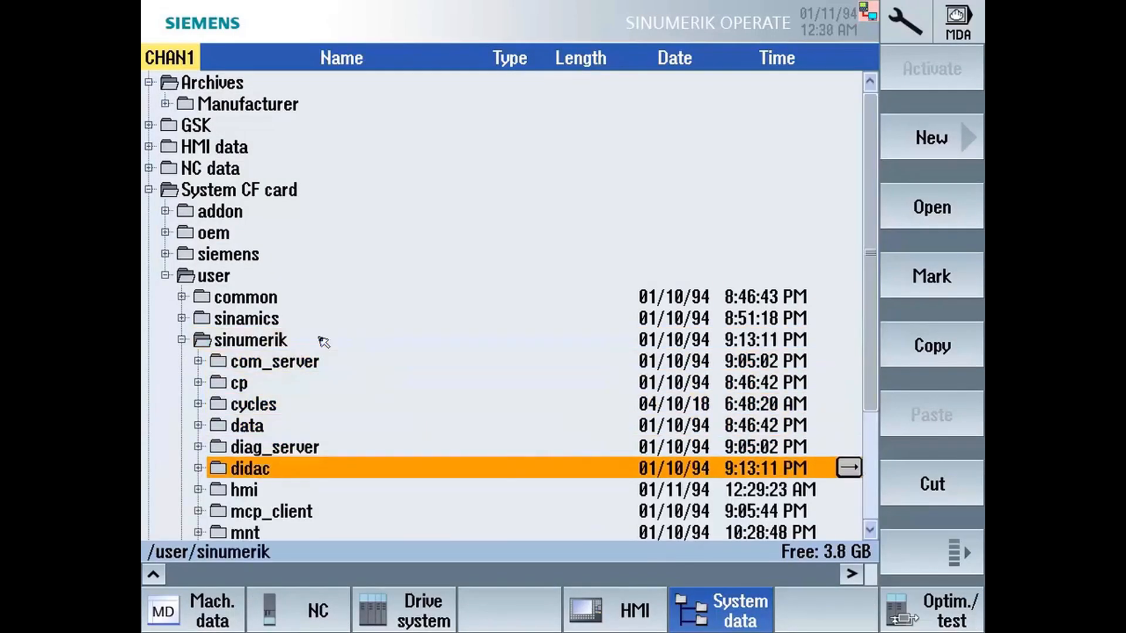
Step: Expand the hmi folder and its data subfolder to reach the trace folder
key(Right)
key(Down)
key(Down)
key(Down)
key(Down)
key(Down)
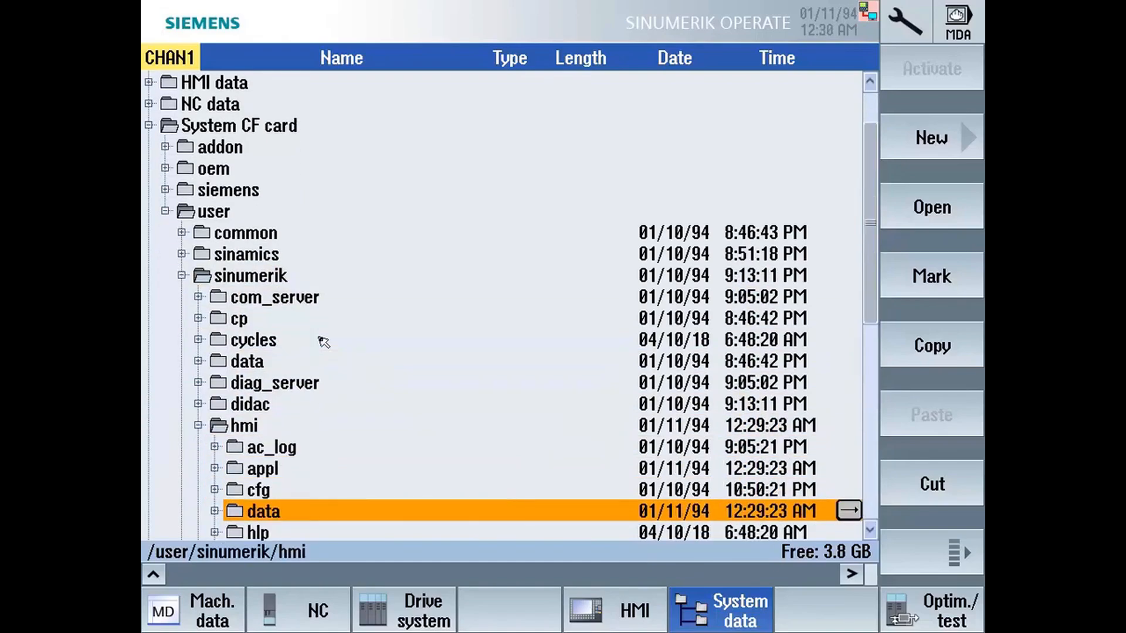
key(Up)
key(Right)
key(Down)
key(Down)
key(Down)
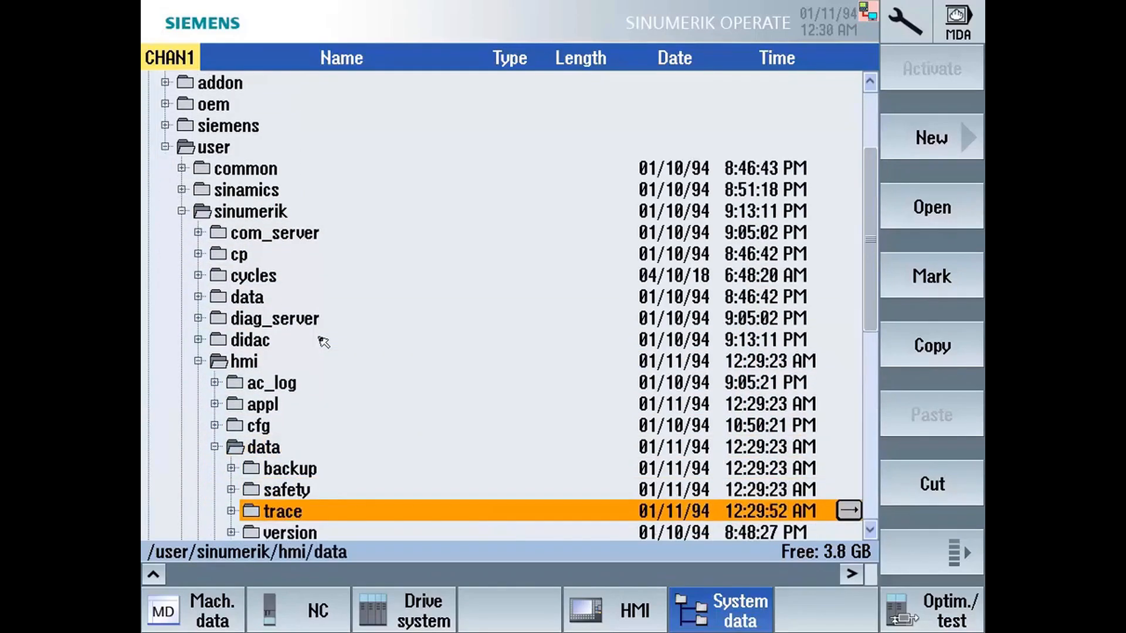
Step: Expand the trace folder and locate the saved DEMO csv file
key(Down)
key(Down)
key(Right)
key(Up)
key(Up)
key(Right)
key(Down)
key(Down)
key(Down)
key(Down)
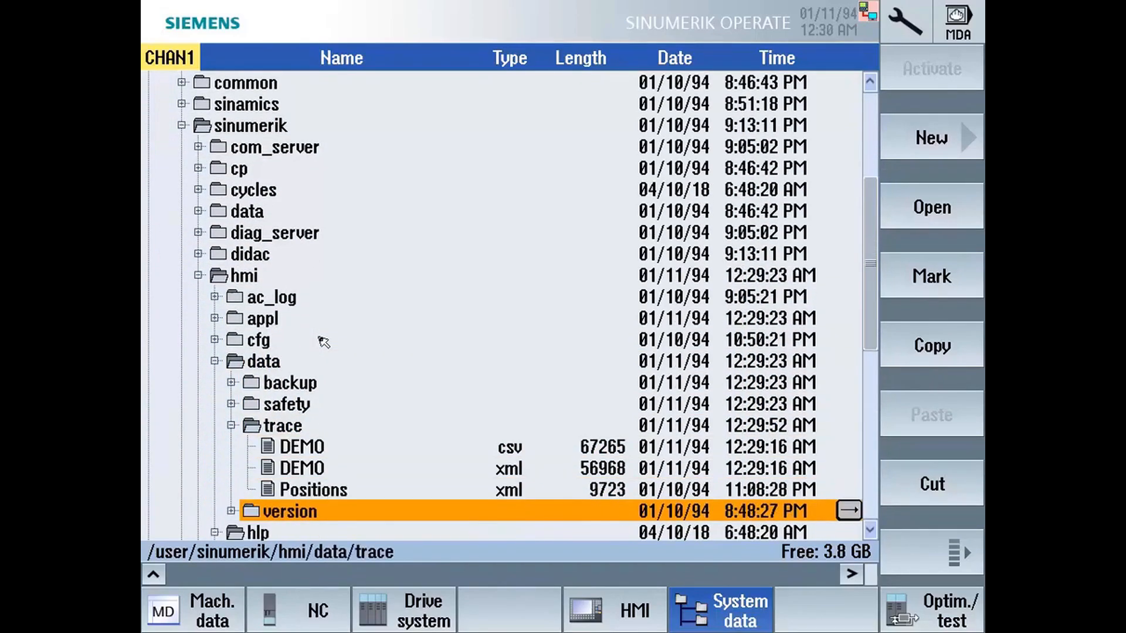
key(Up)
key(Up)
key(Up)
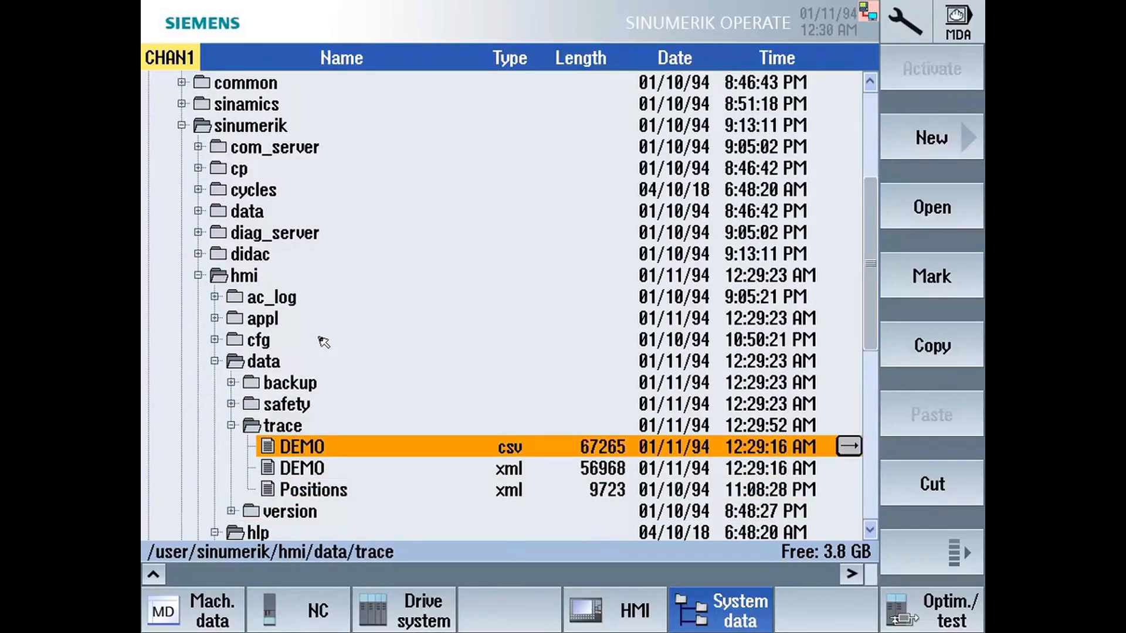
Step: Copy the DEMO xml trace file and collapse the System CF card folder
key(Down)
key(ctrl+c)
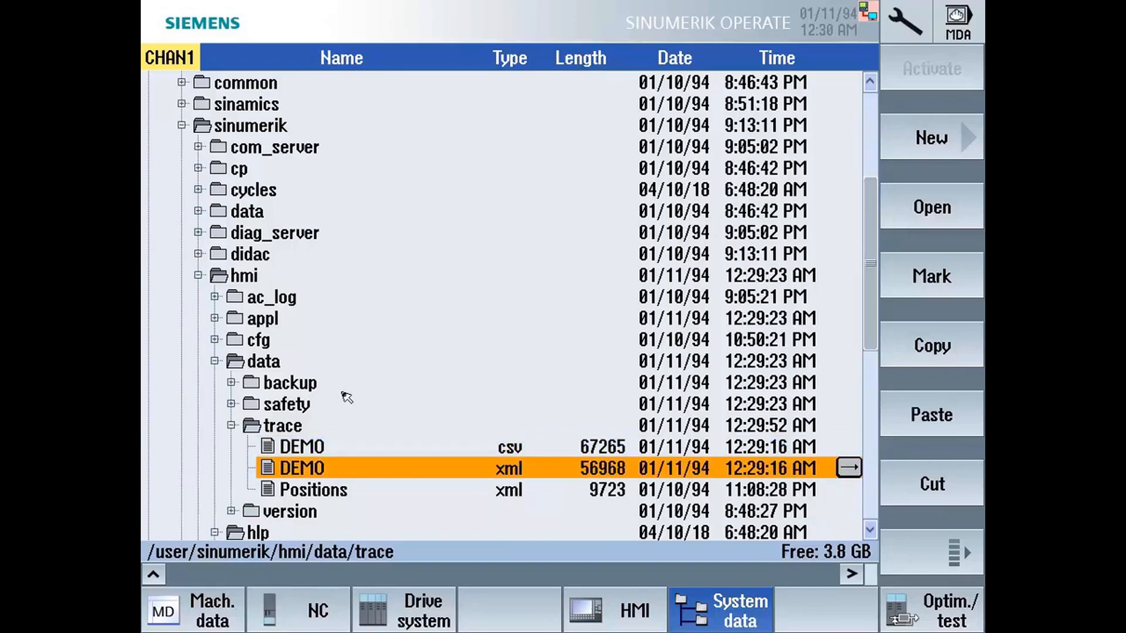
drag(870, 290, 866, 175)
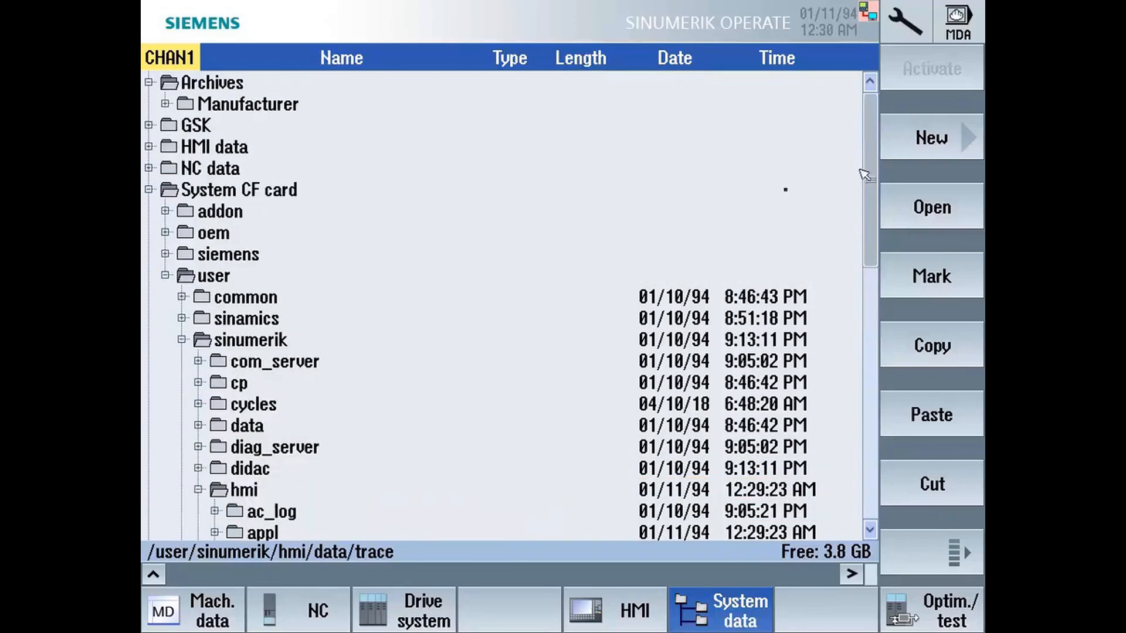
click(149, 190)
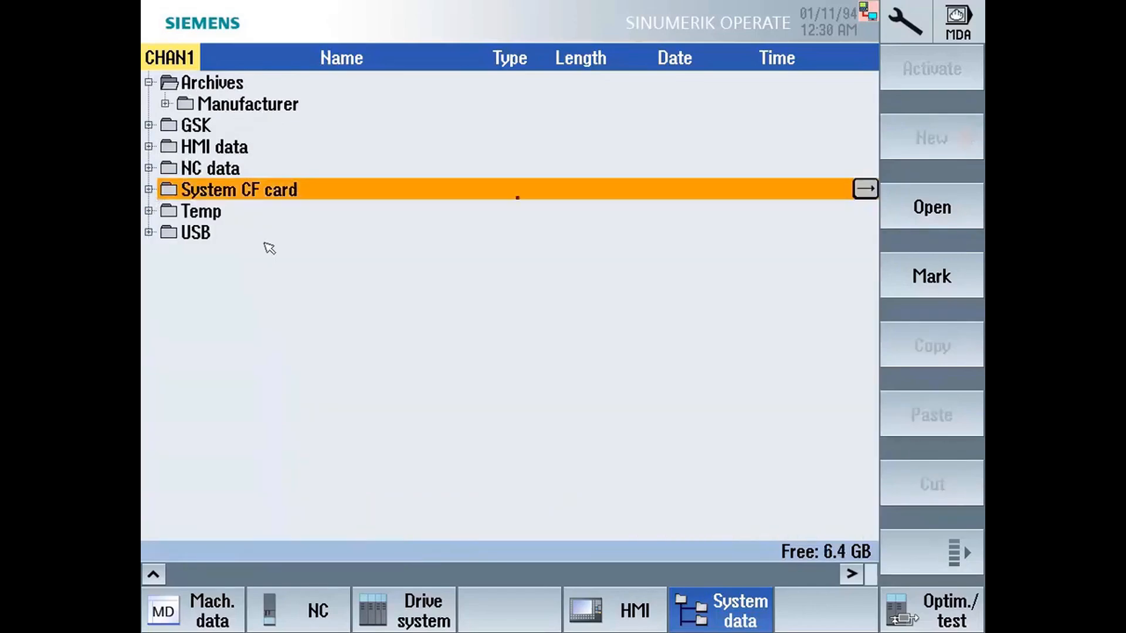
Step: Cancel the open Save trace dialog and create a new Drive variables session for the NX15 control unit
key(F10)
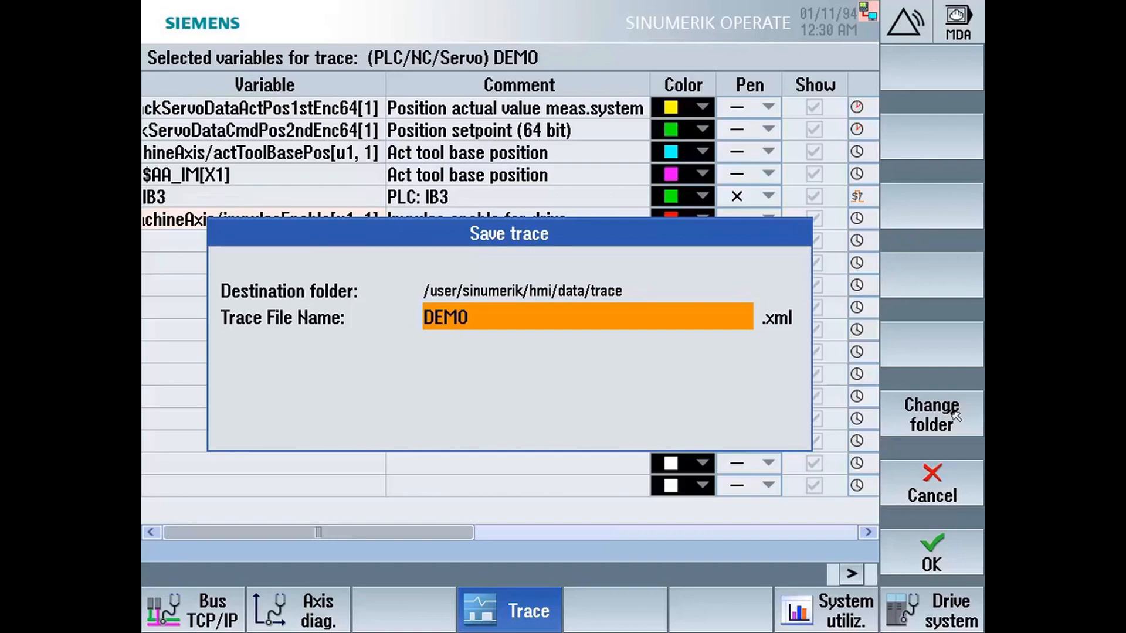
click(951, 476)
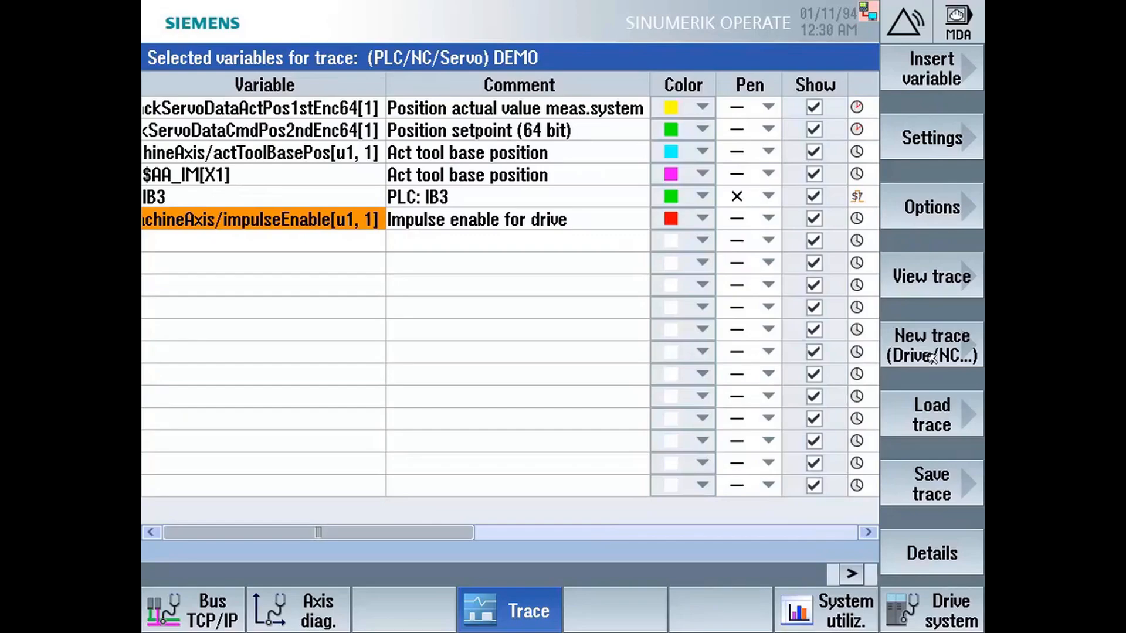
click(932, 358)
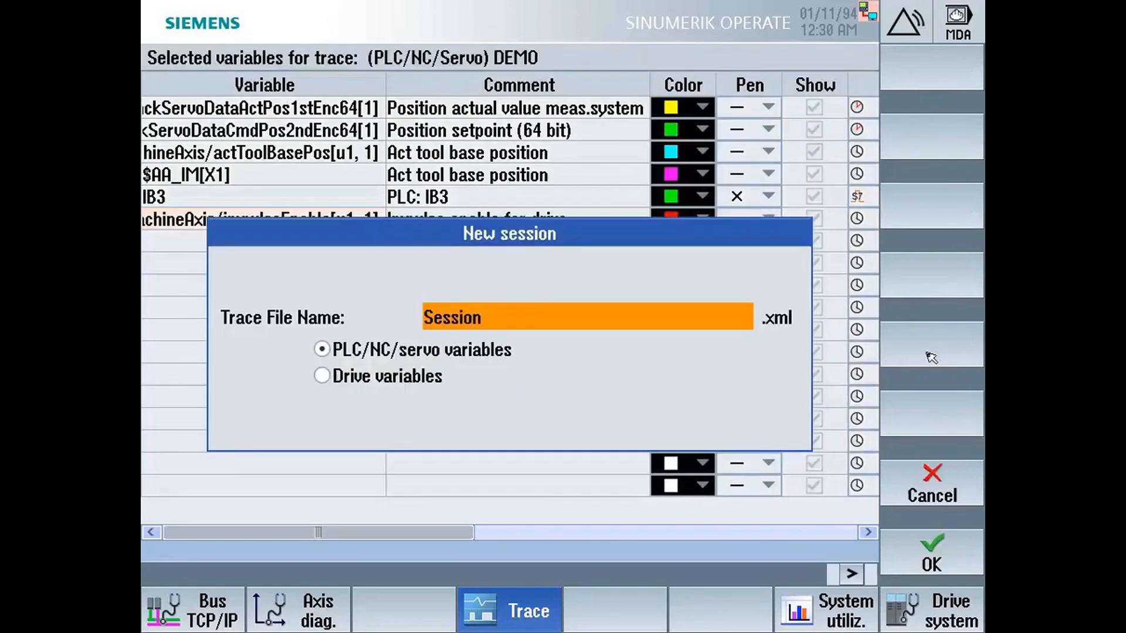
click(391, 381)
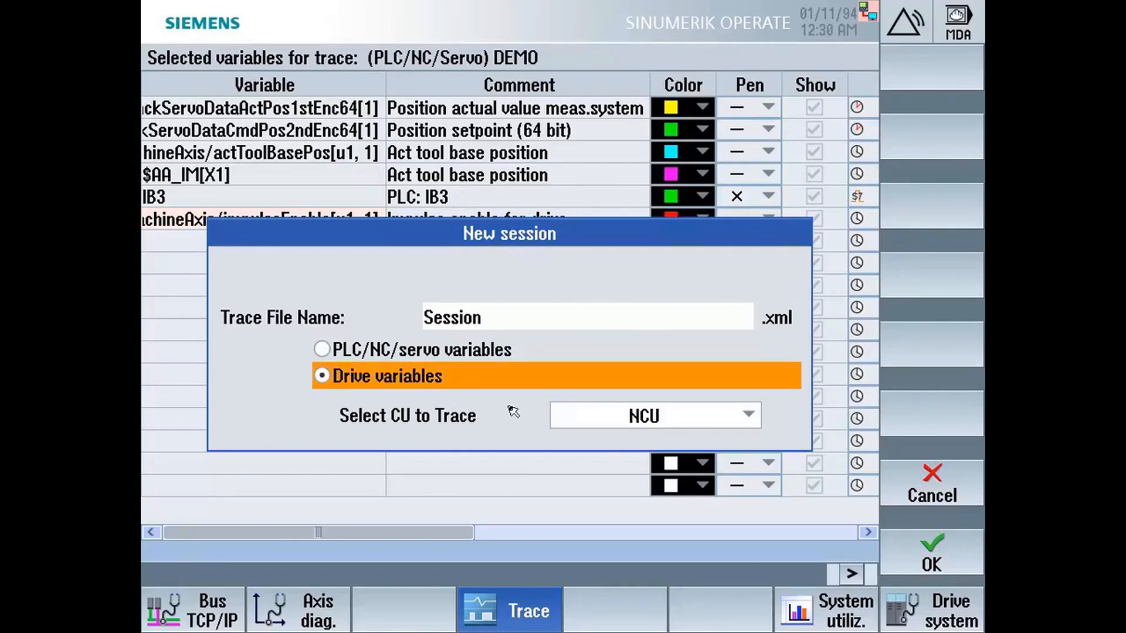
click(742, 418)
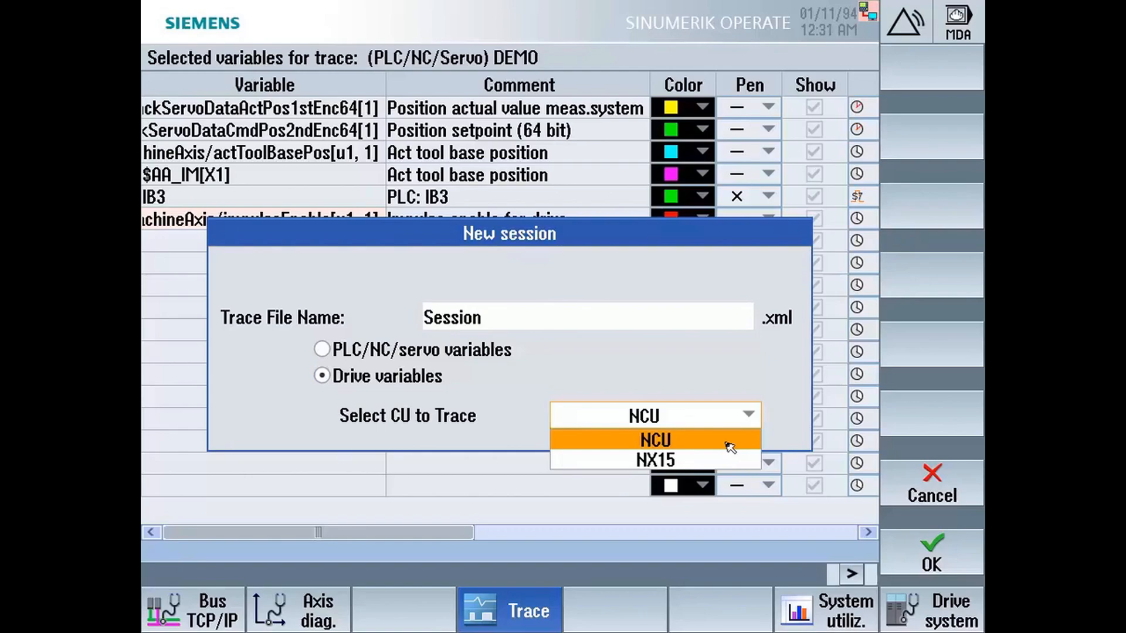
click(725, 461)
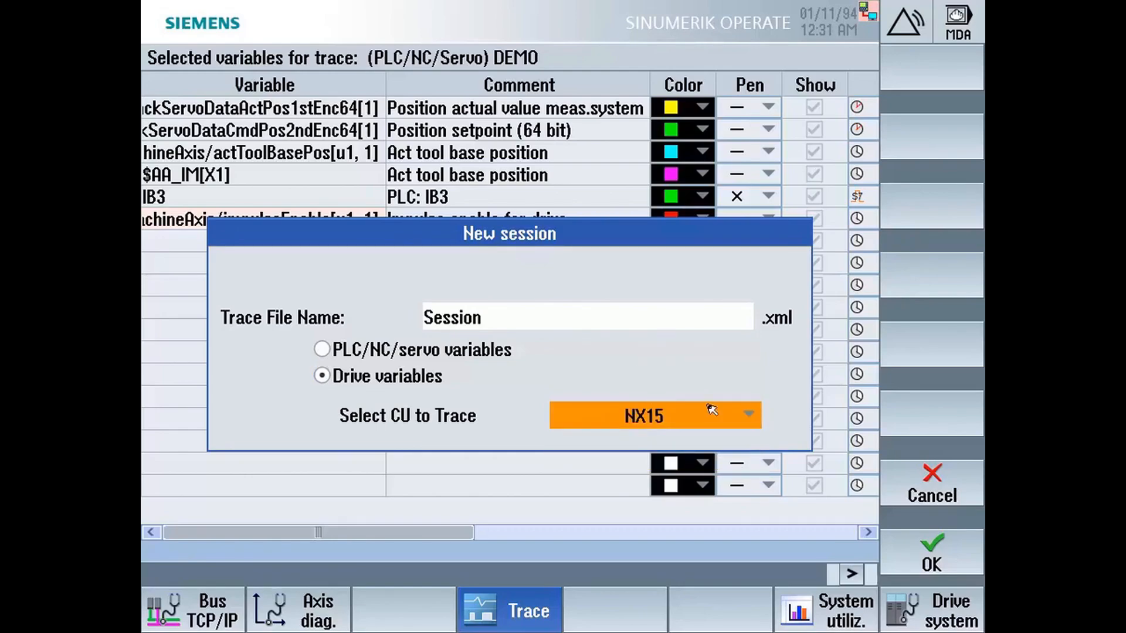
click(925, 548)
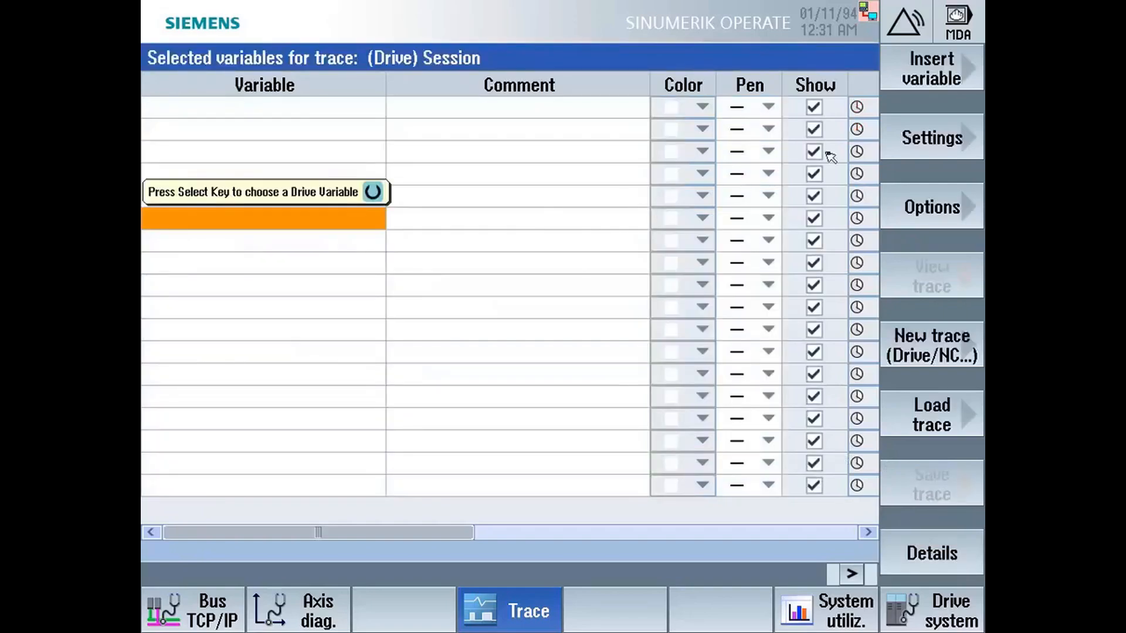
Step: Examine the source drive objects offered for NX15 when inserting a variable, and cancel the selection
click(919, 90)
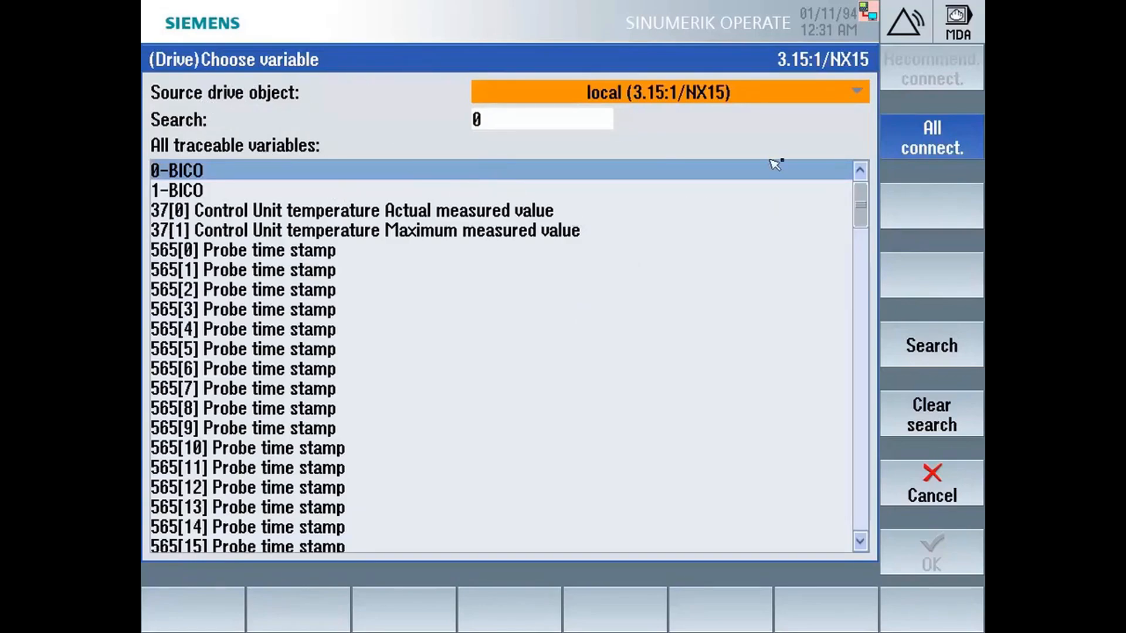
click(856, 95)
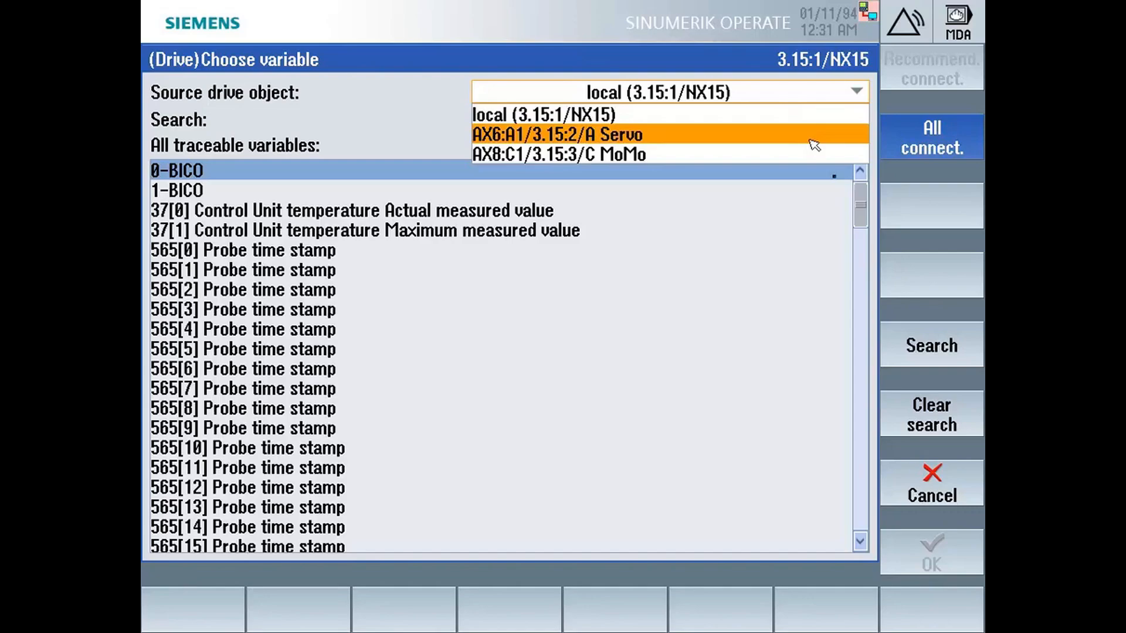
click(946, 492)
Step: Create a new Drive variables trace session with NCU as the control unit to trace
click(931, 356)
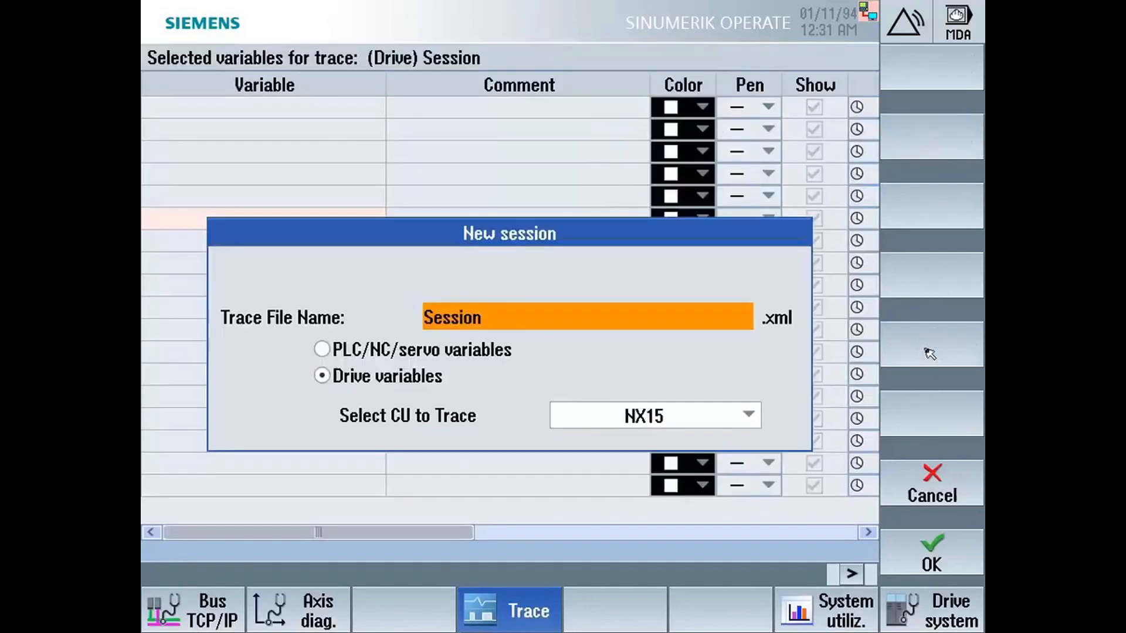
click(740, 418)
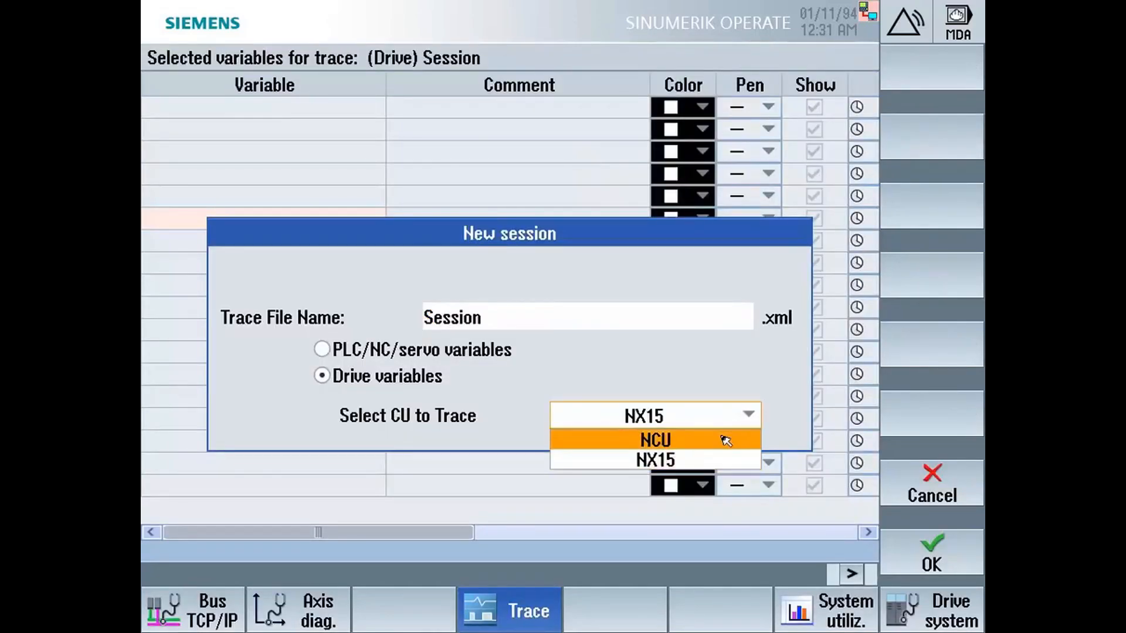
click(724, 437)
click(967, 553)
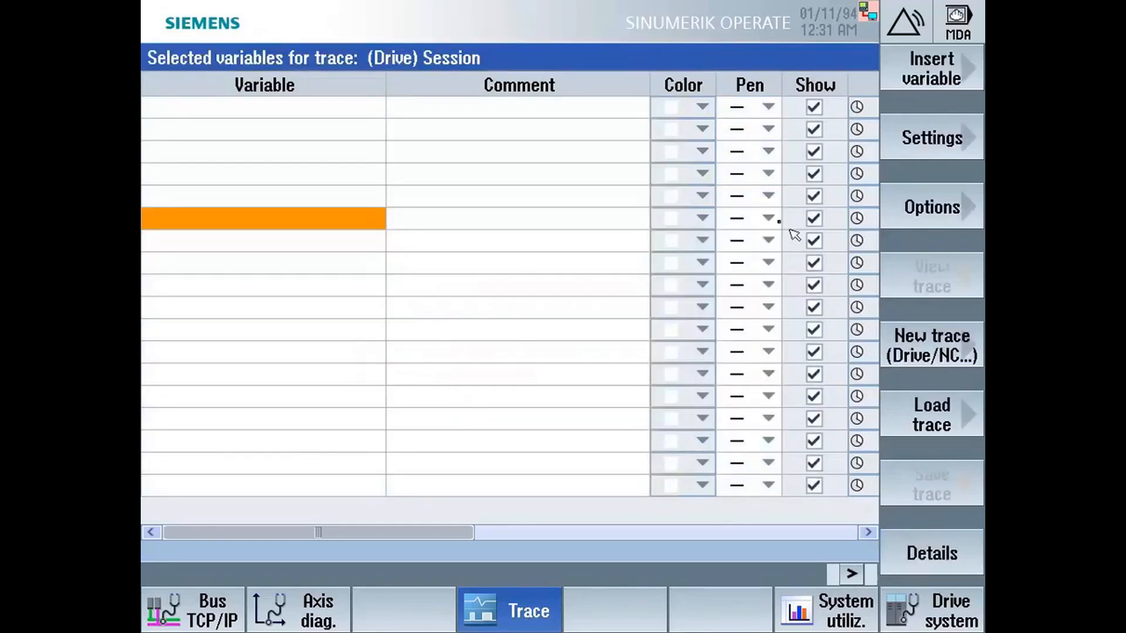
Step: Insert variable 63 Actual speed smoothed from source drive object AX1:X1/3.3:2/X Servo into the drive trace session
click(920, 82)
click(778, 97)
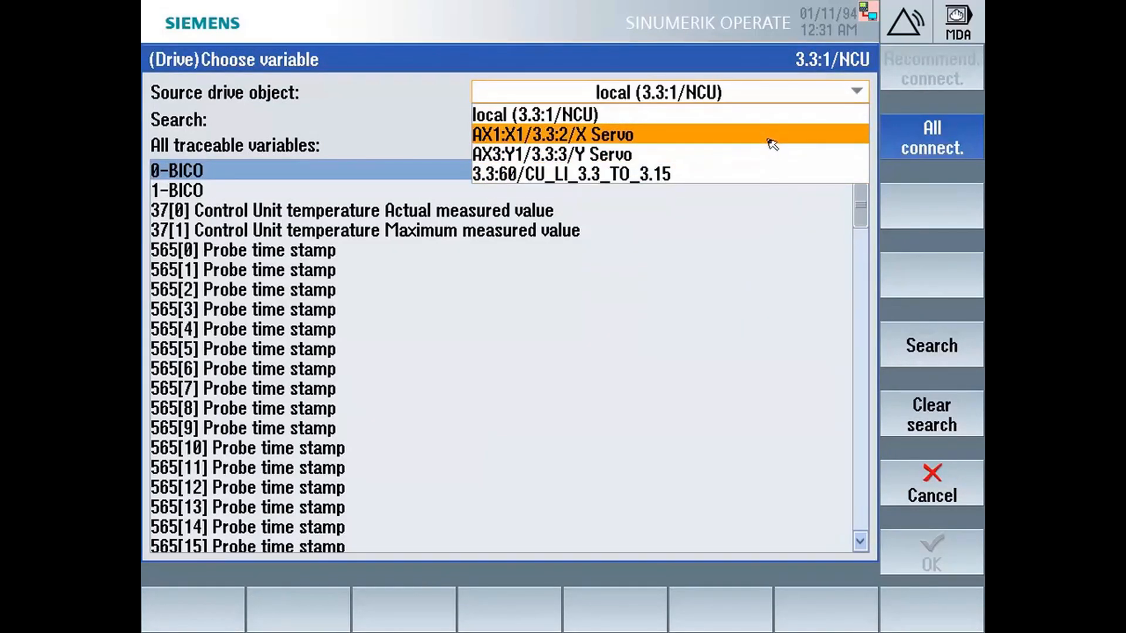
click(771, 144)
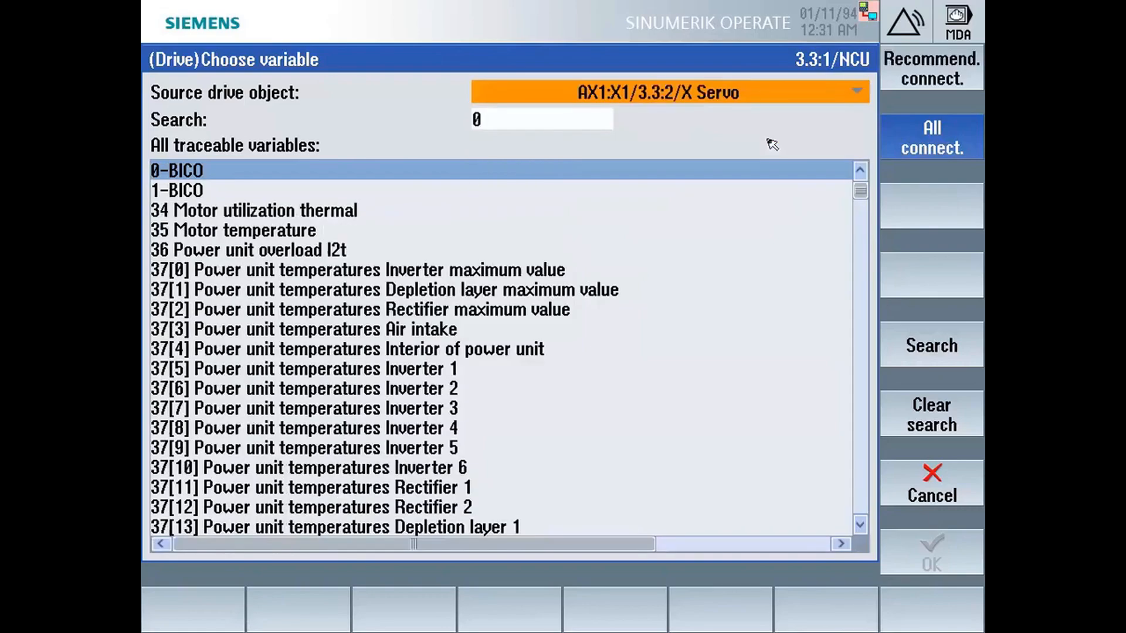
click(862, 259)
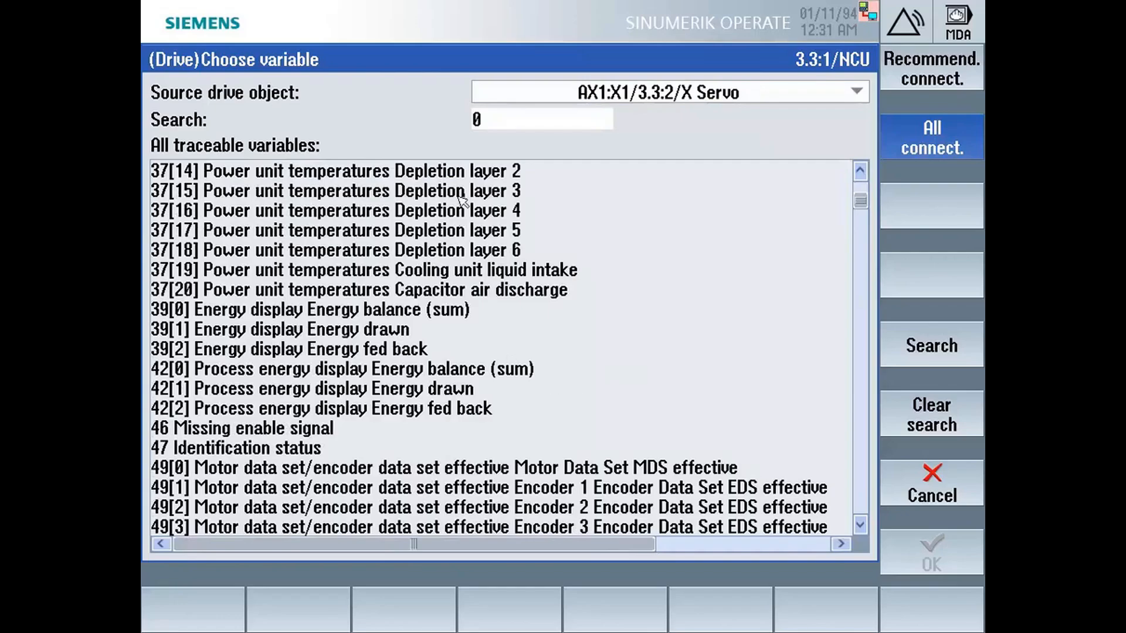
click(485, 111)
text(63)
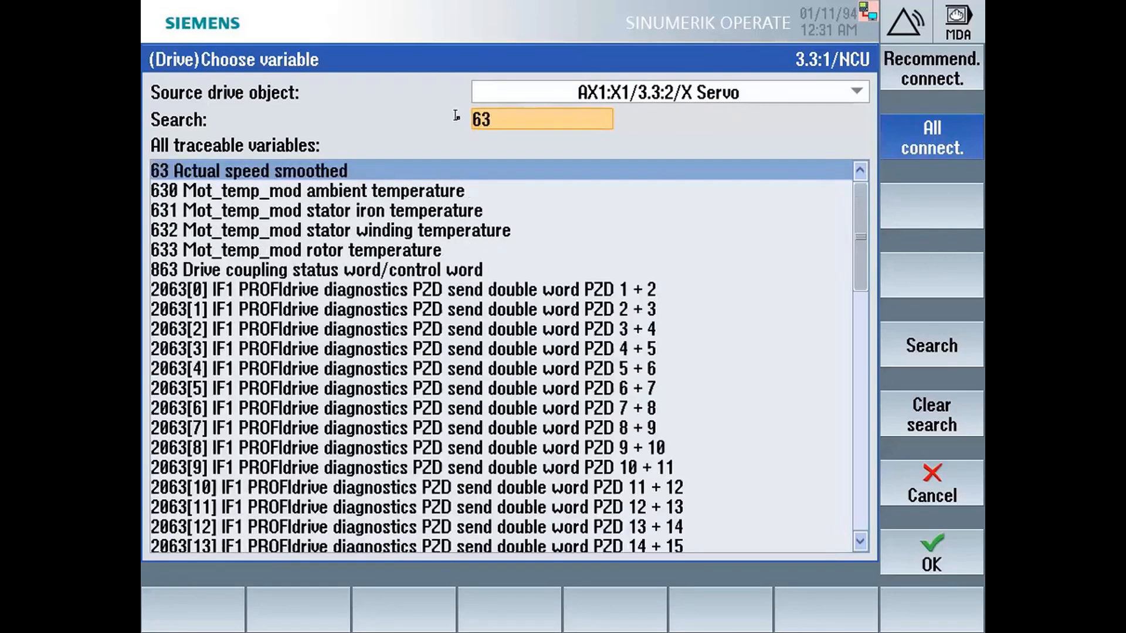
key(Return)
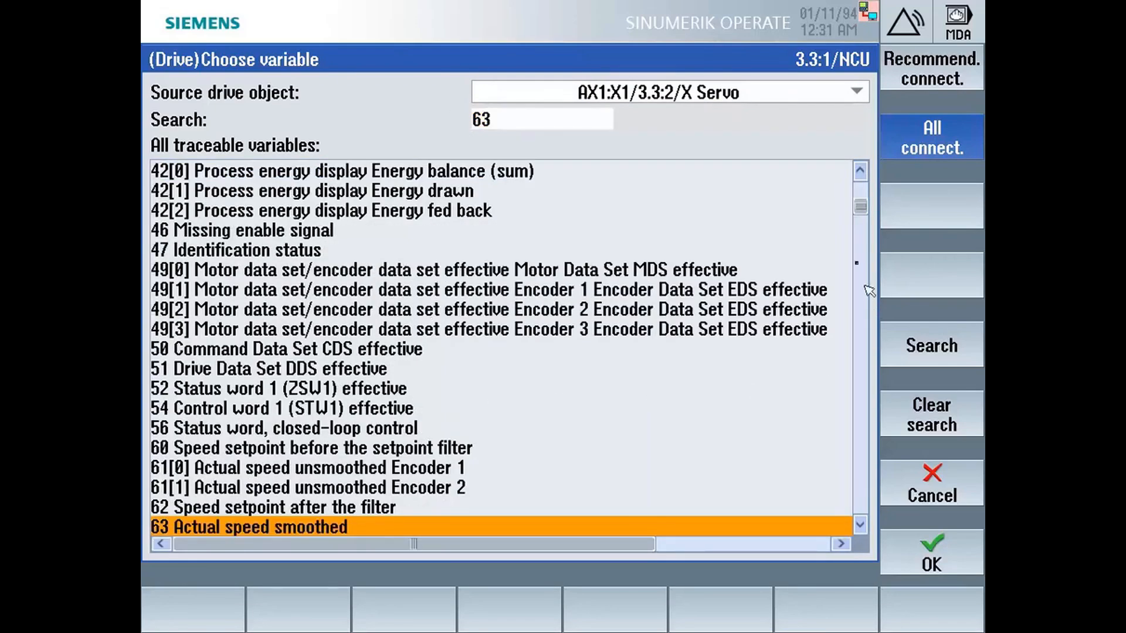
click(859, 524)
click(860, 524)
click(941, 549)
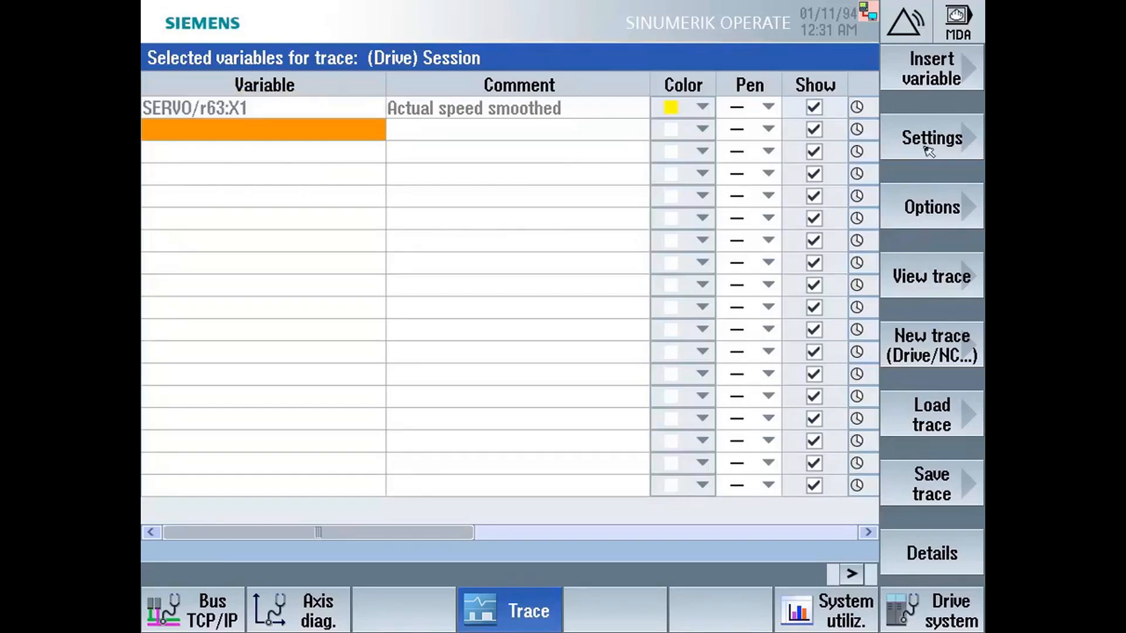
Step: Try a Drive Trace Loop sample rate factor of 16 in the trace settings and set it back to 1
click(929, 150)
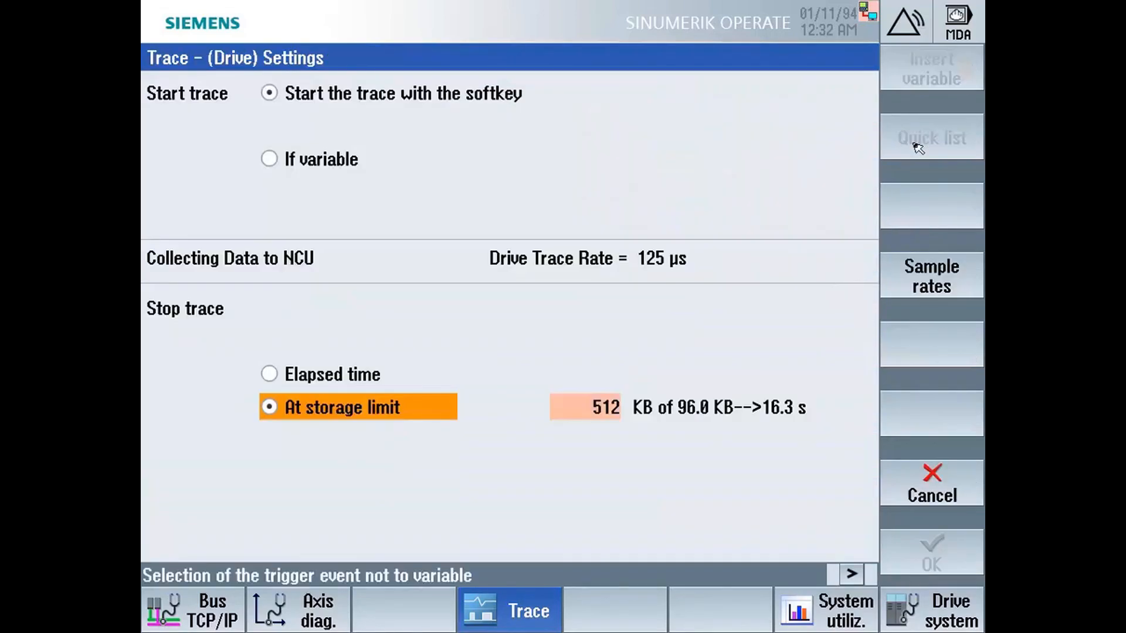
click(966, 275)
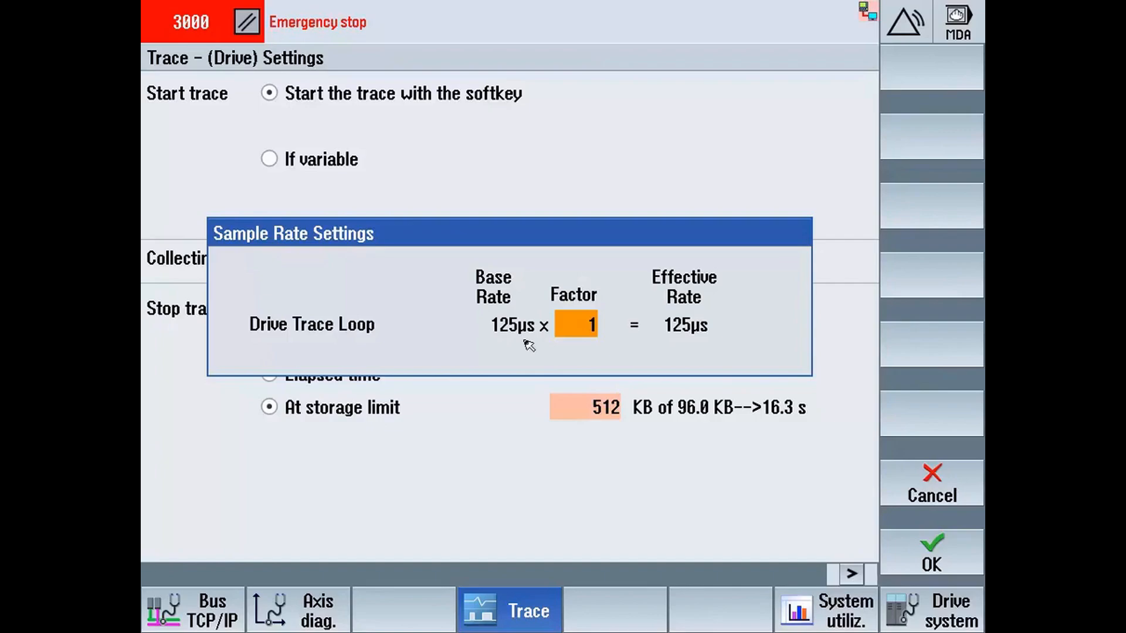
text(16)
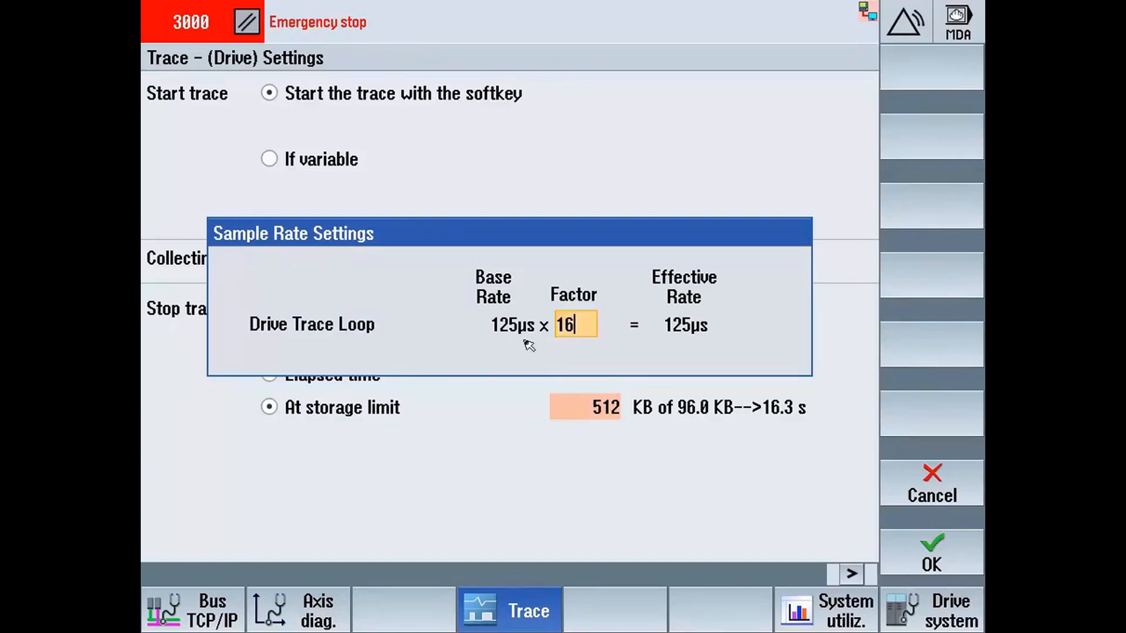
key(Return)
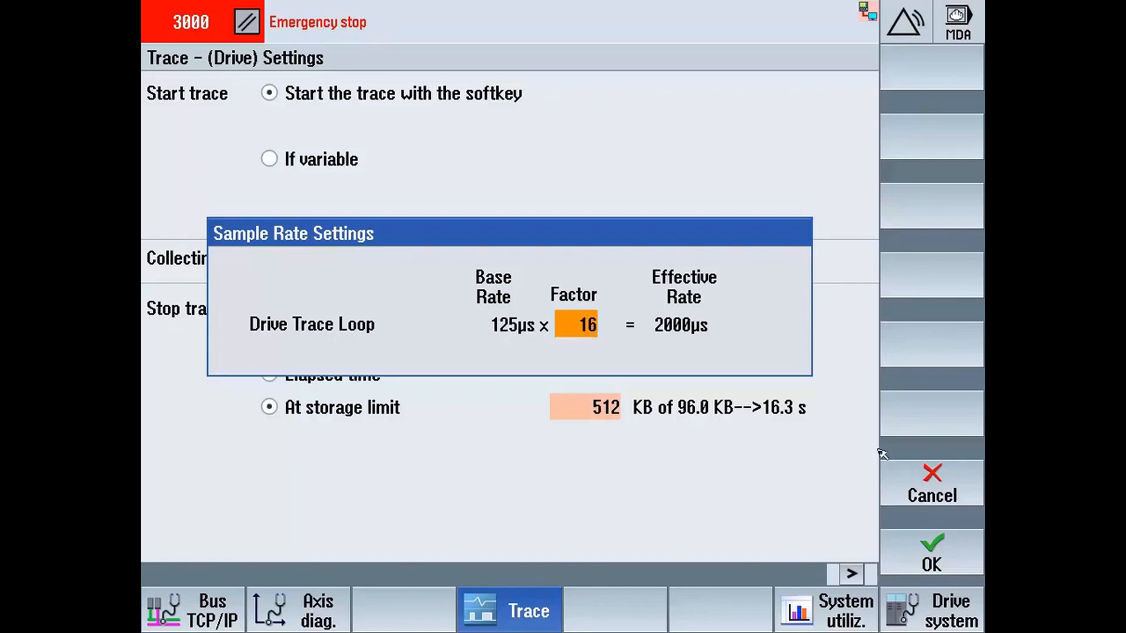
key(BackSpace)
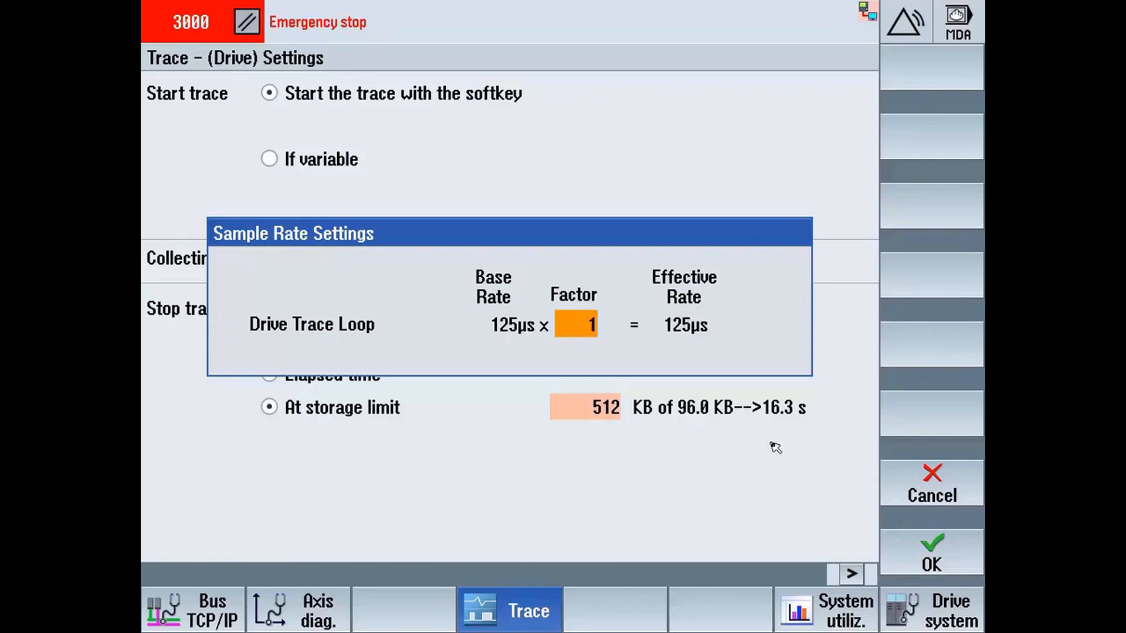
click(932, 554)
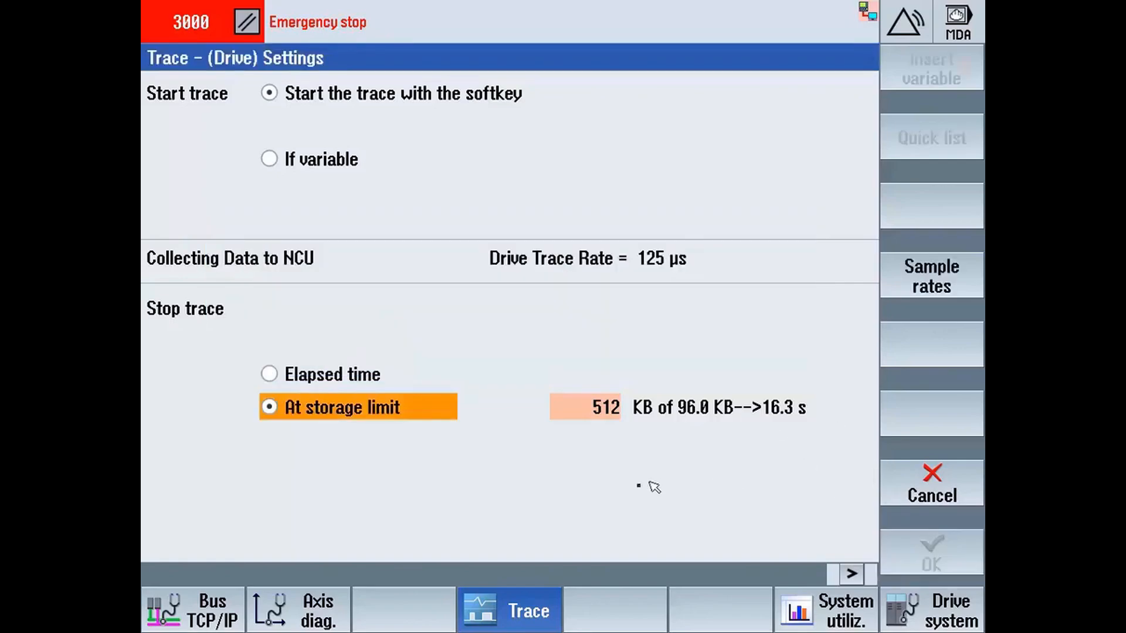
Step: Set the storage limit for stopping the trace to 96 KB
click(602, 406)
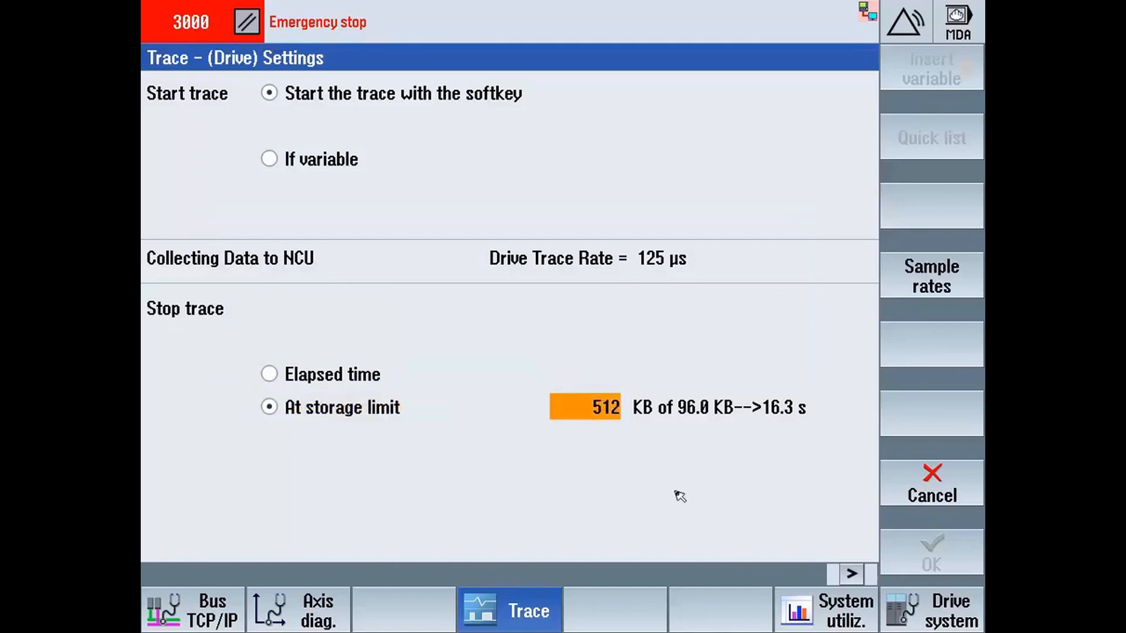
text(96)
key(Return)
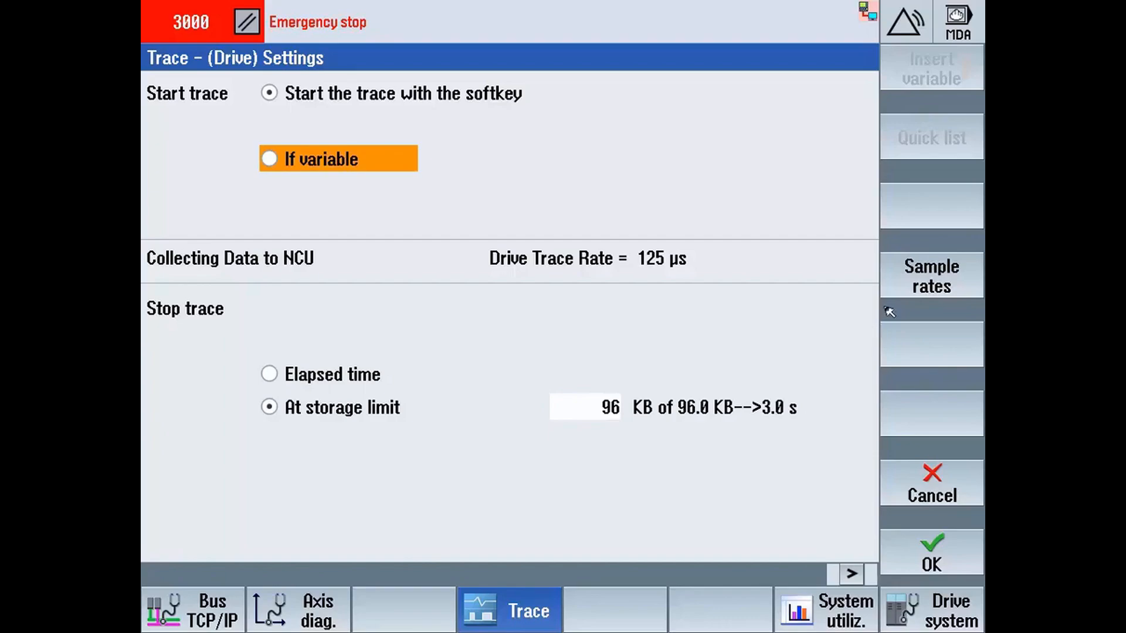
Step: Set the Drive Trace Loop sample rate factor to 16 and confirm the sample rate settings
click(916, 287)
click(585, 328)
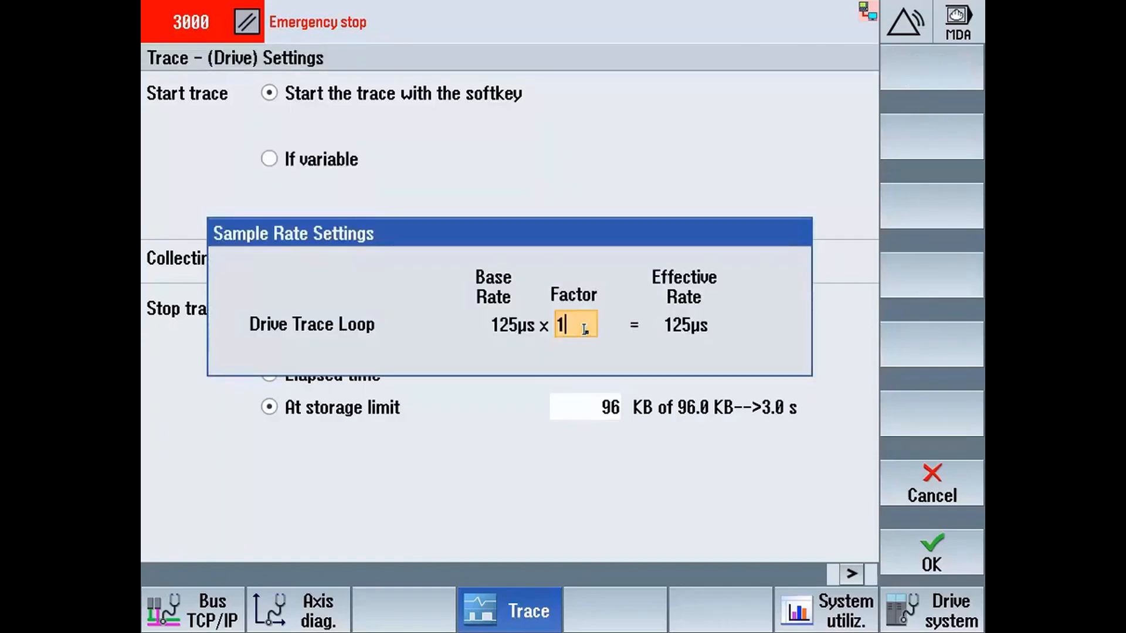
text(6)
key(Return)
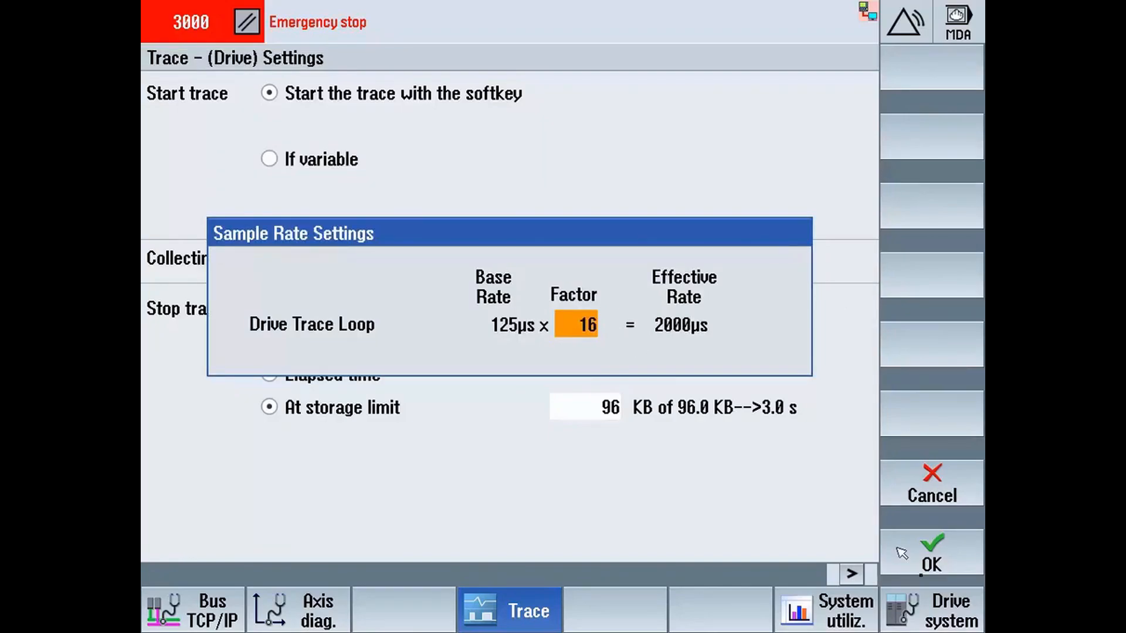
click(926, 557)
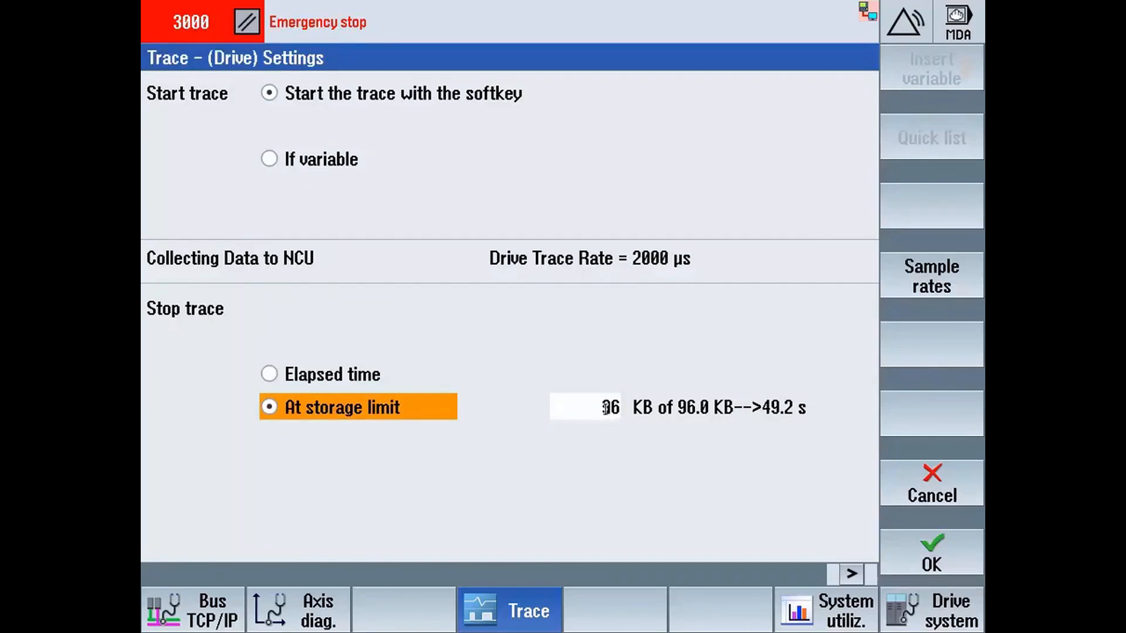
Step: Try stopping the trace on elapsed time with 100 and 6 seconds, and cancel the trace settings
mouse_move(605, 407)
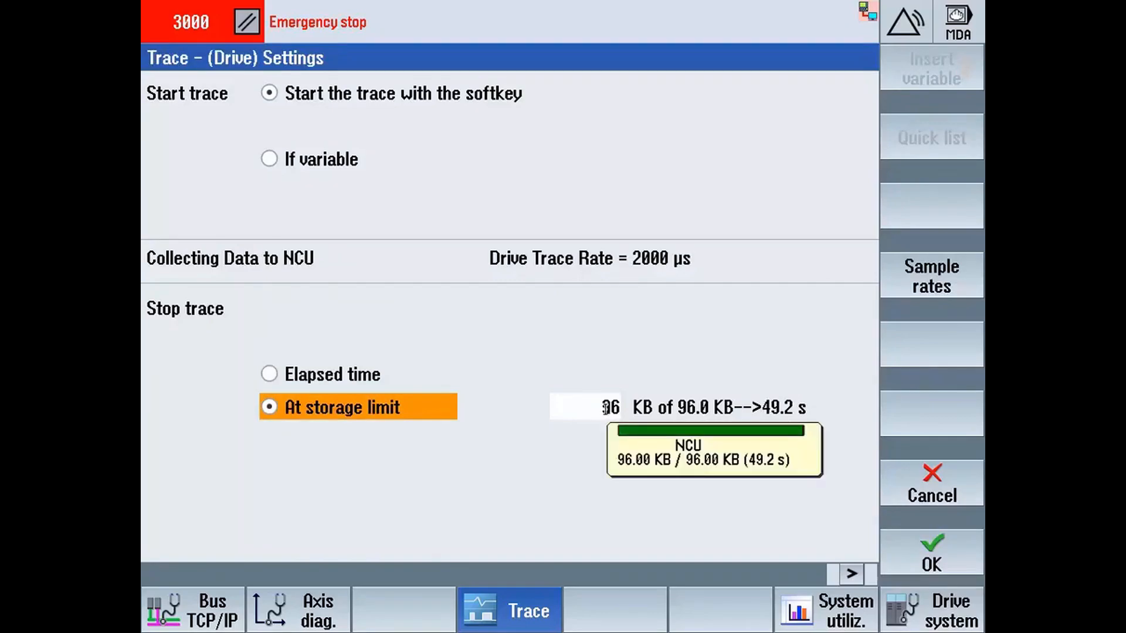
click(356, 377)
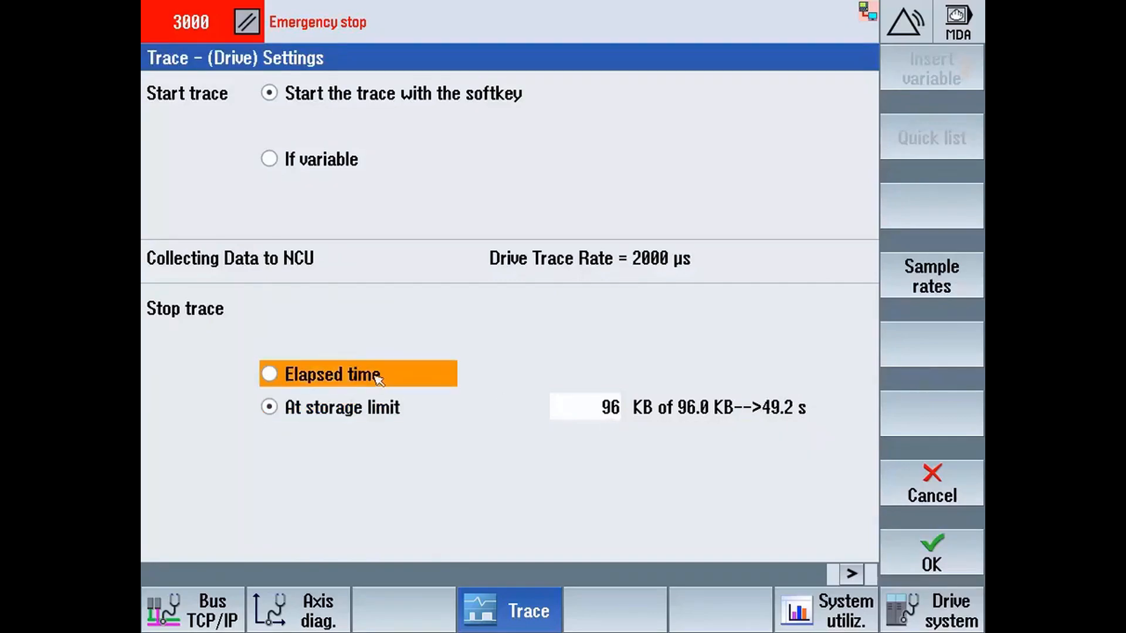
click(285, 374)
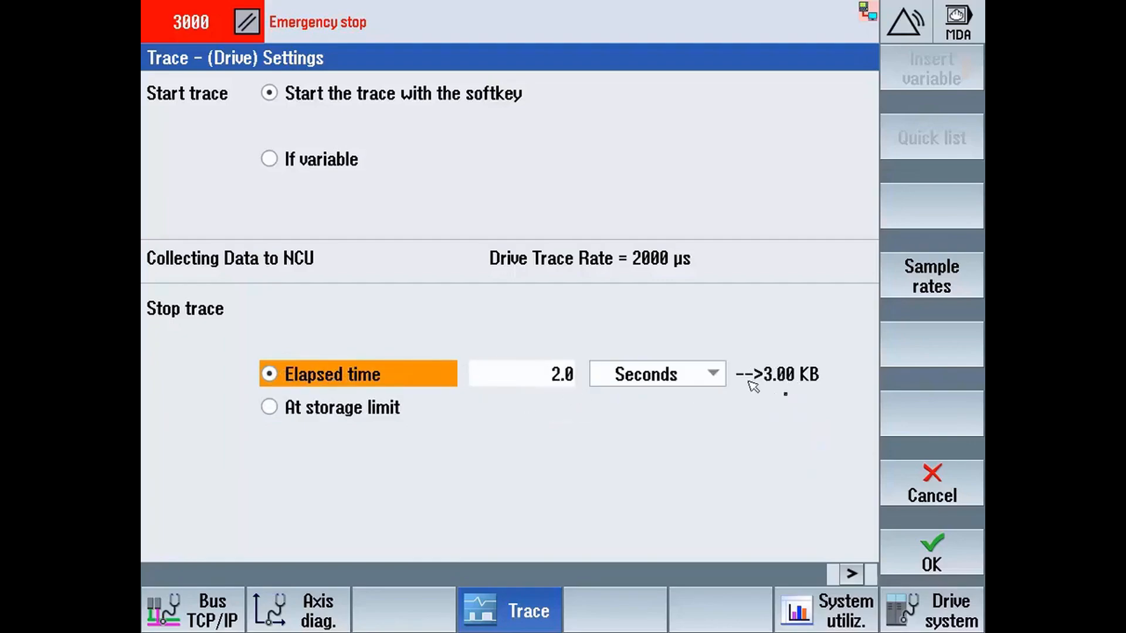
click(562, 382)
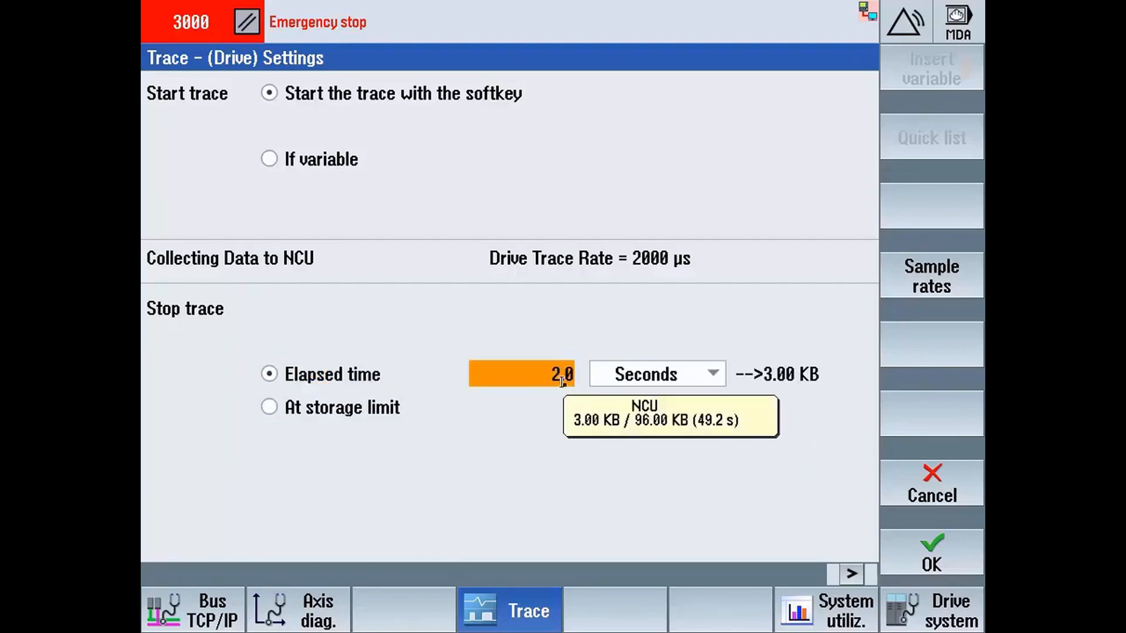
text(100)
key(Return)
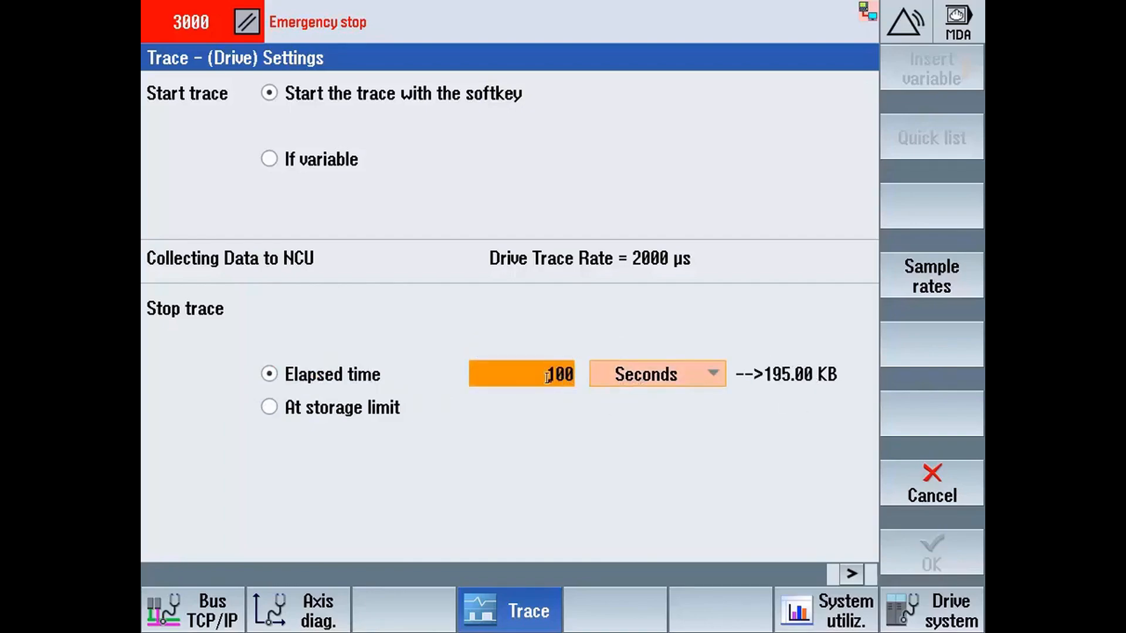
text(6)
key(Return)
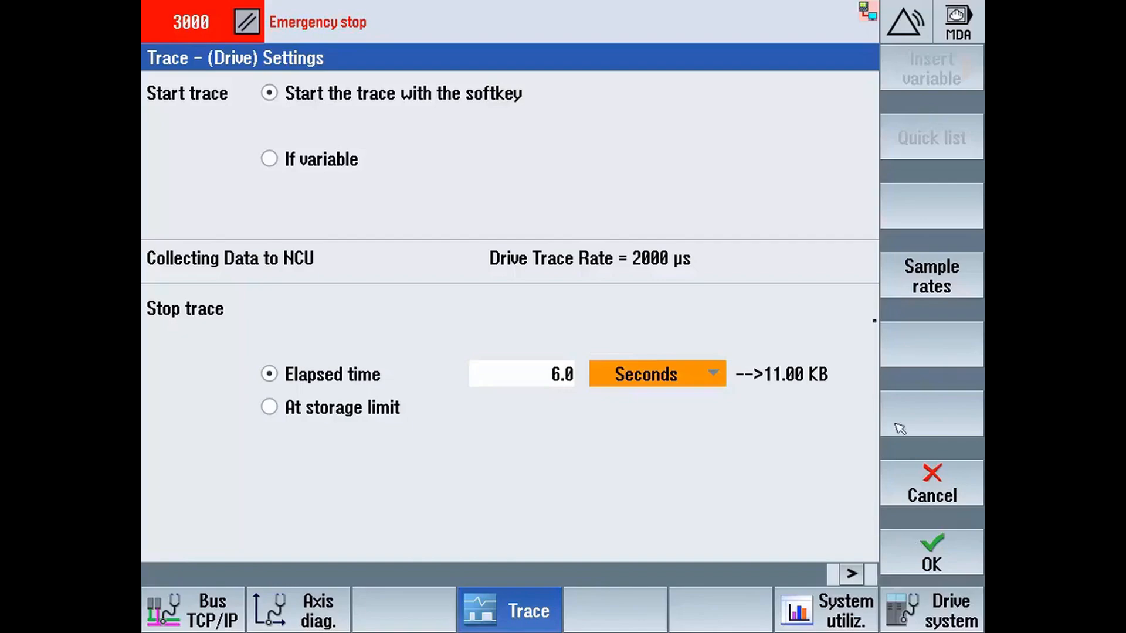
click(908, 490)
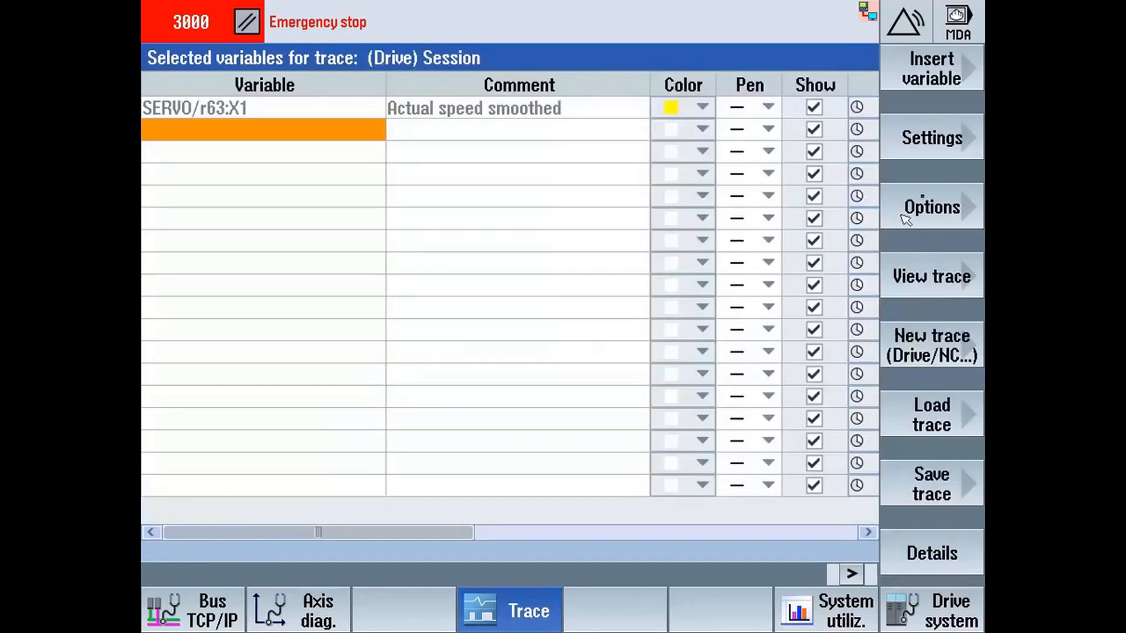
Step: Compare the recommended and all traceable variables of the X Servo around the speed parameters, and cancel the variable selection
click(921, 88)
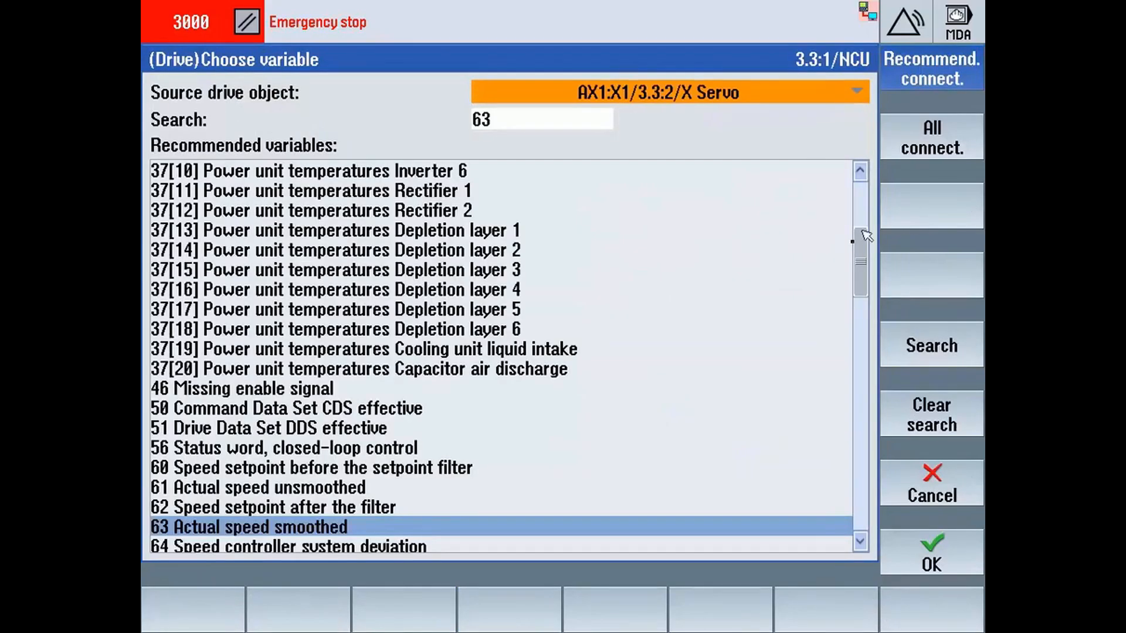
click(913, 147)
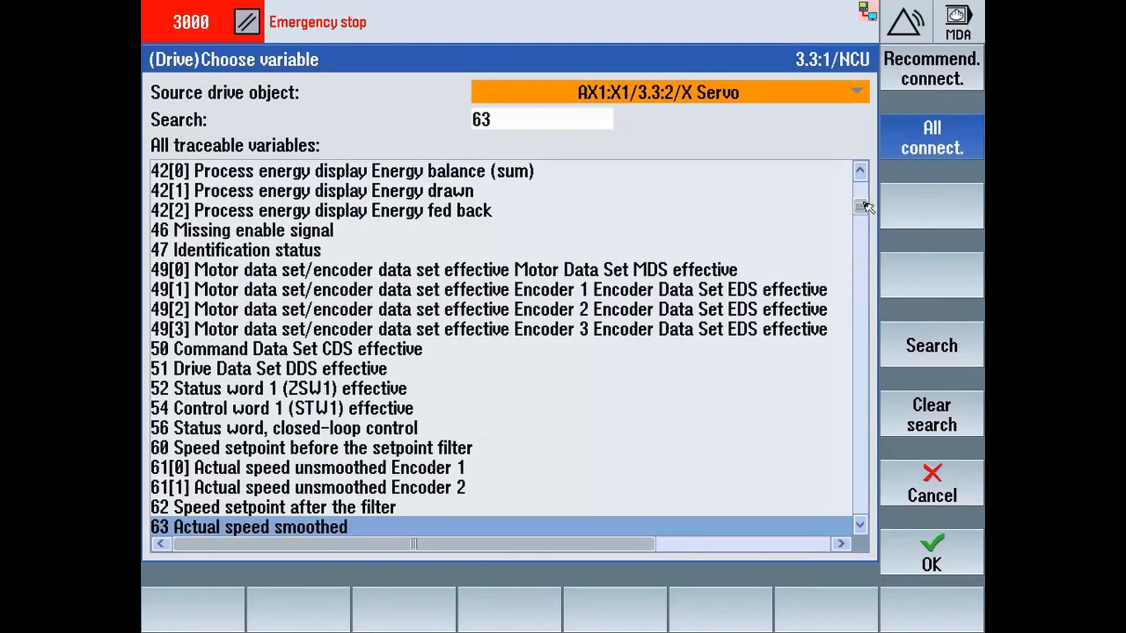
mouse_move(864, 206)
mouse_down()
mouse_move(865, 191)
mouse_move(868, 216)
mouse_up()
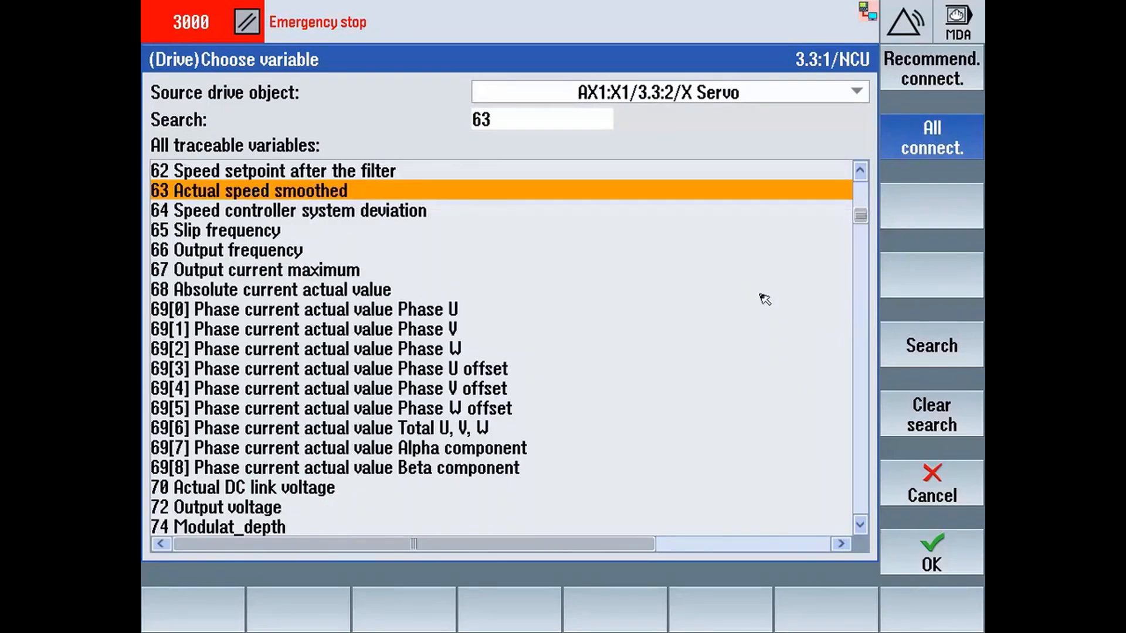
key(Up)
key(Up)
key(Up)
key(Up)
key(Up)
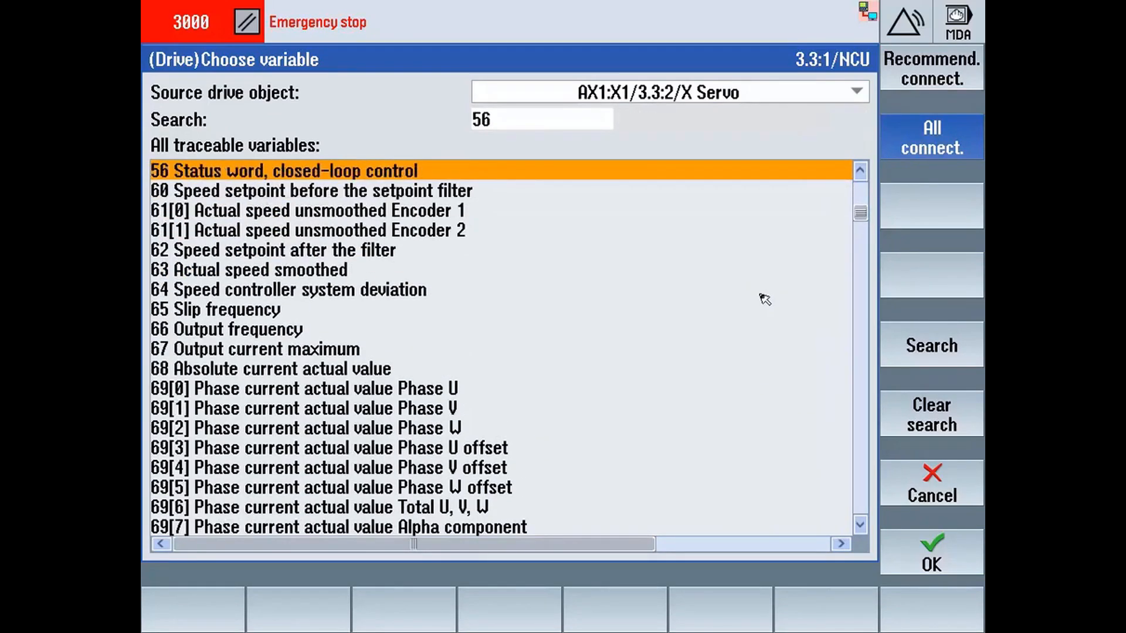
key(Down)
key(Down)
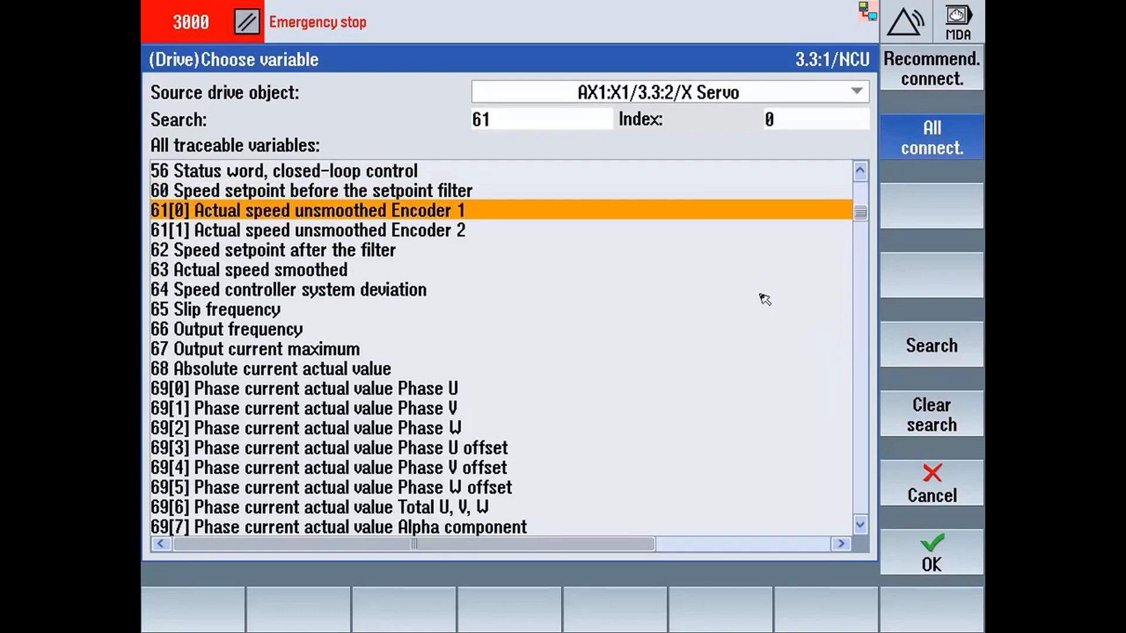
key(Down)
key(Up)
click(938, 85)
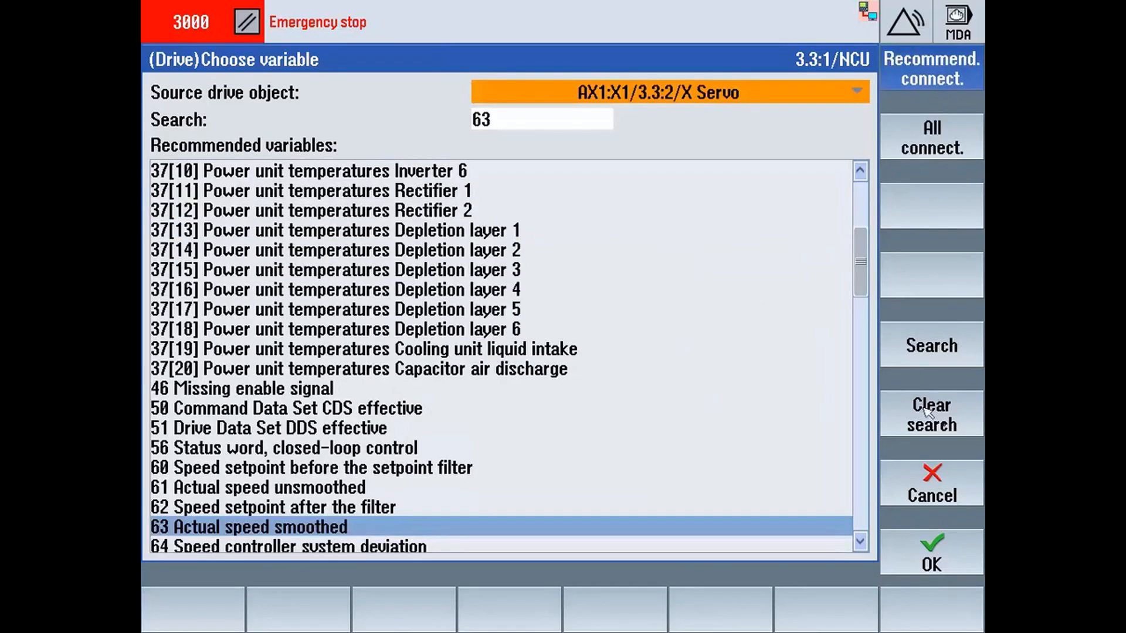
click(948, 479)
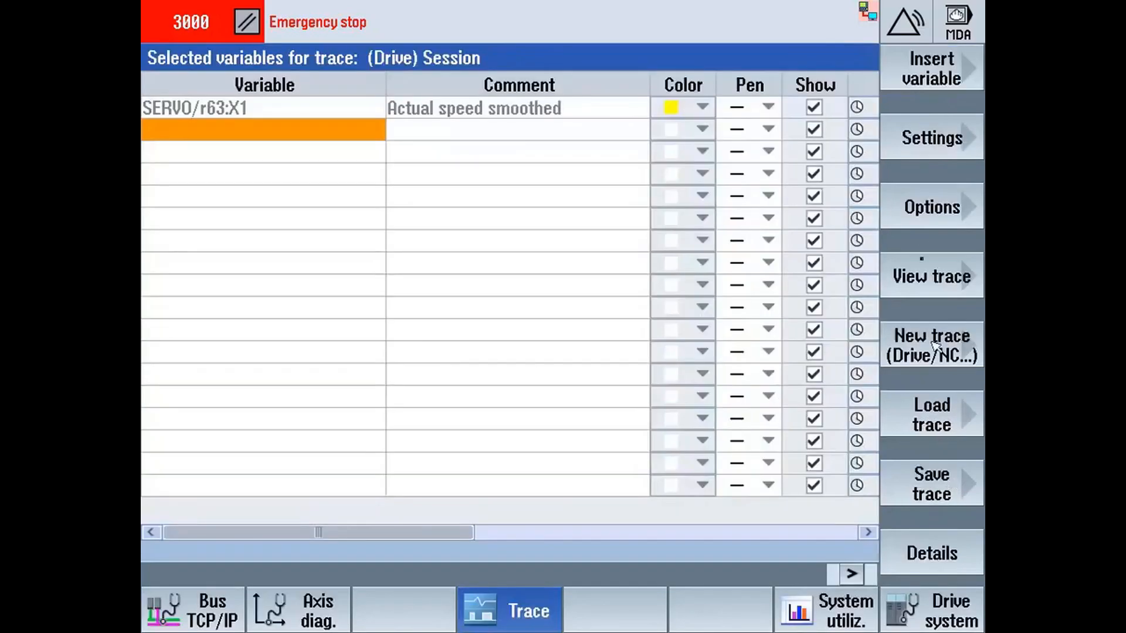
Step: Try starting the trace on a variable condition, view the quick list of trigger variables, and cancel the trace settings
click(937, 144)
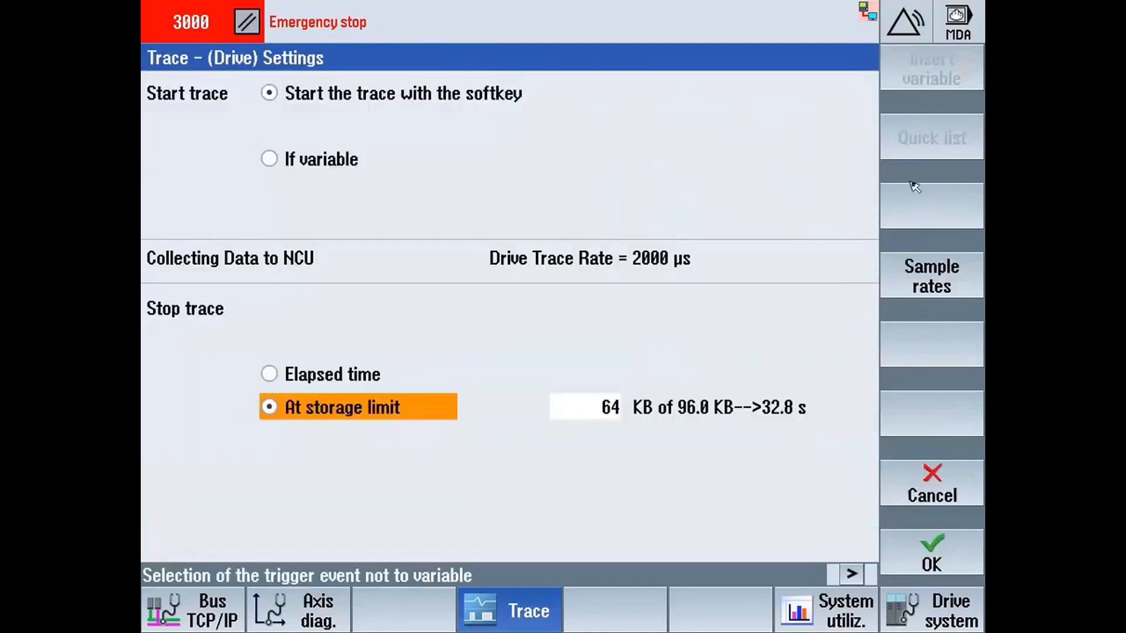
click(322, 161)
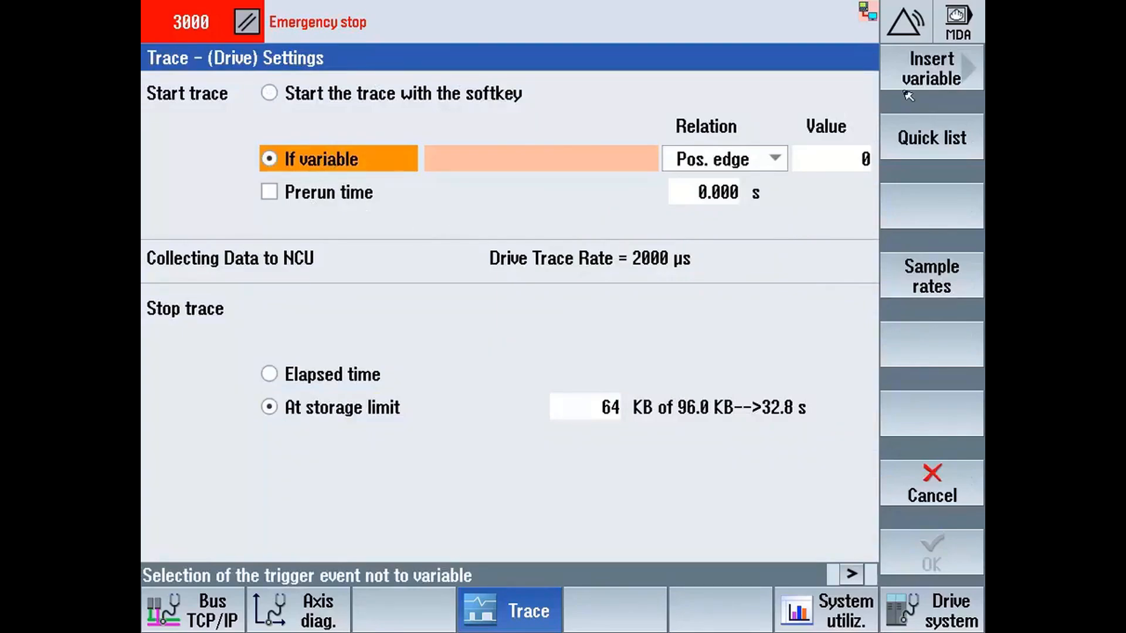
click(652, 161)
click(924, 139)
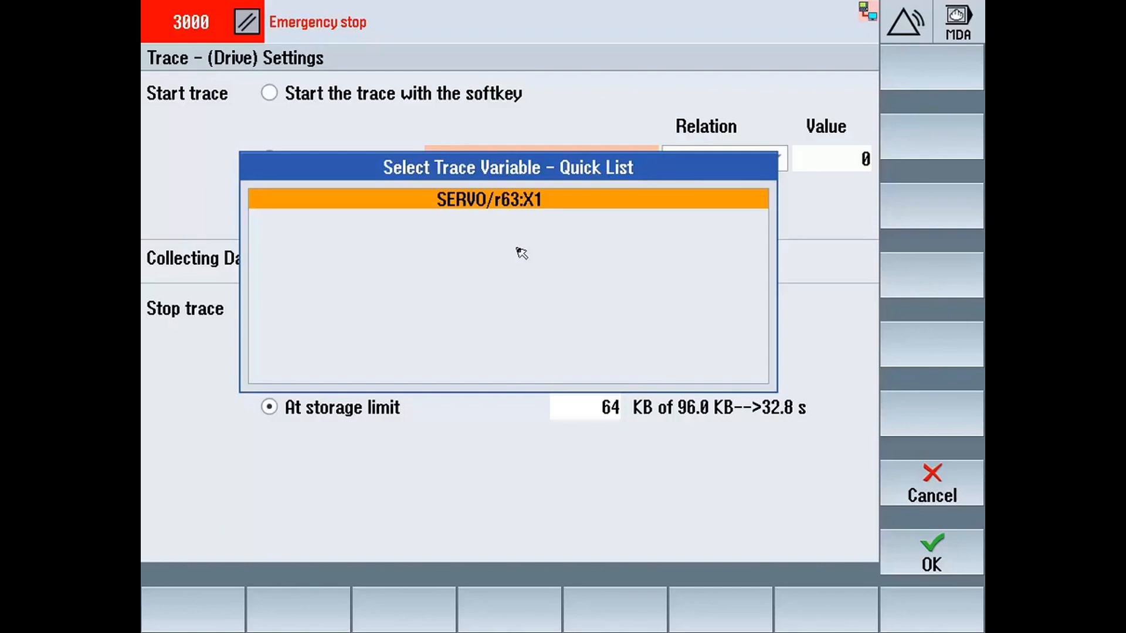
click(932, 474)
click(932, 473)
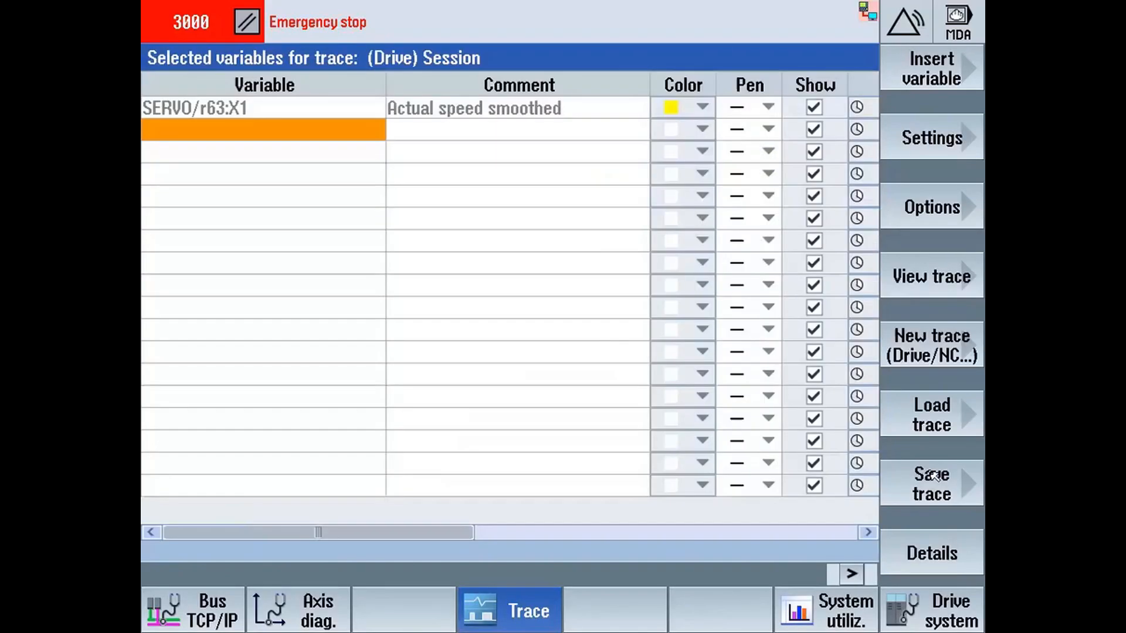
Step: Create a new trace session named Session for PLC/NC/servo variables
click(936, 328)
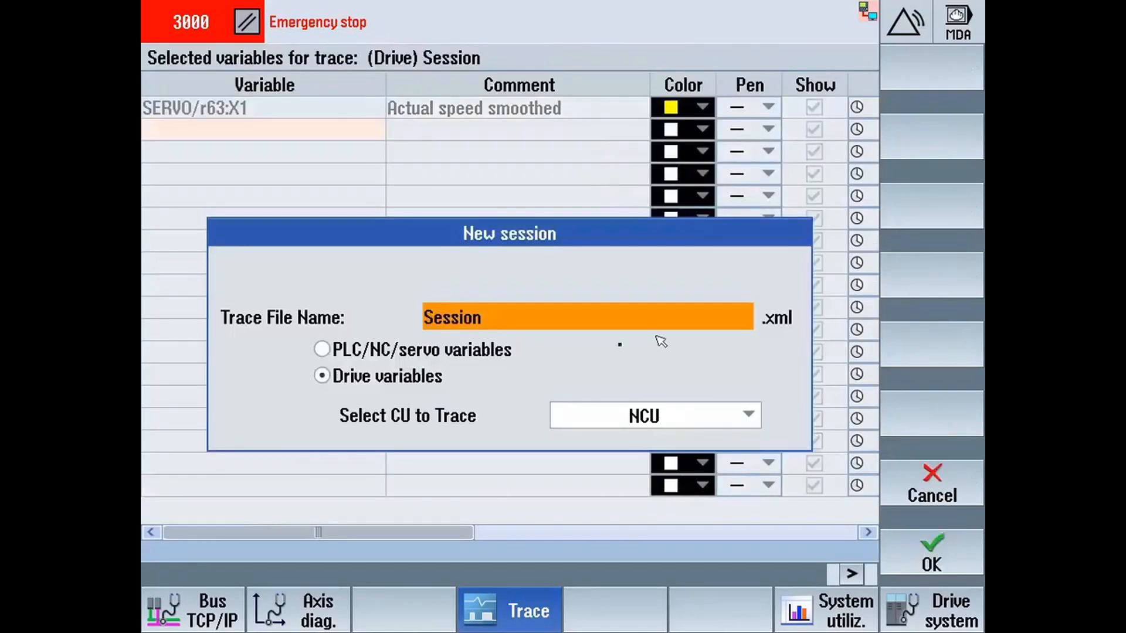
click(435, 352)
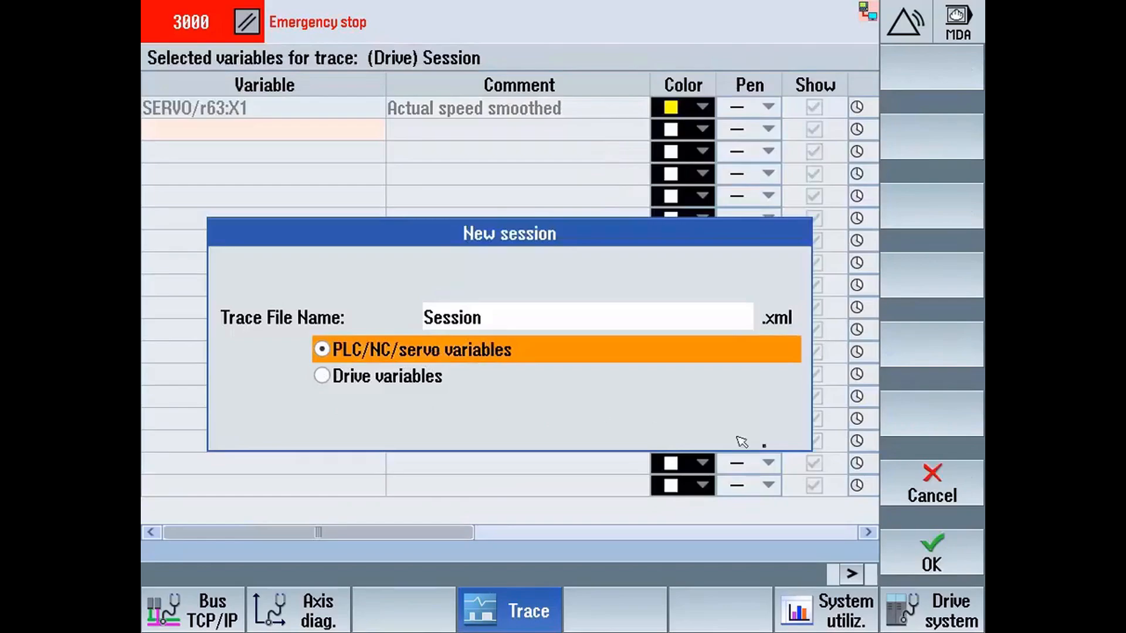
click(926, 548)
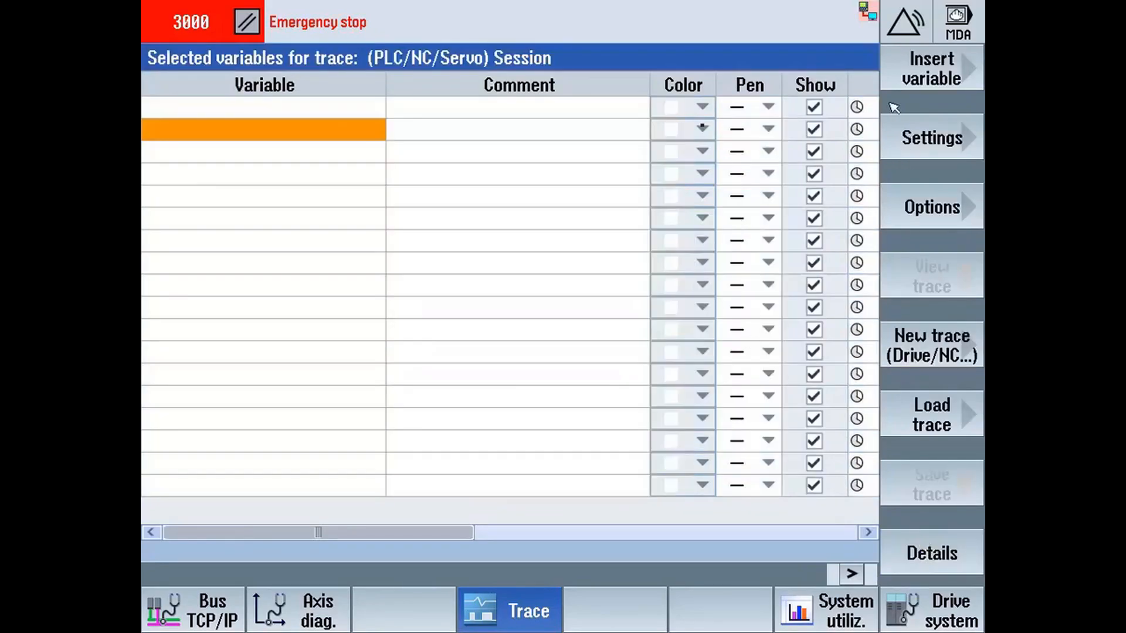
Step: Search the axis variables for LOAD and insert vaLoad (Drive utilization in %) for axis X1 in the first trace row
click(218, 116)
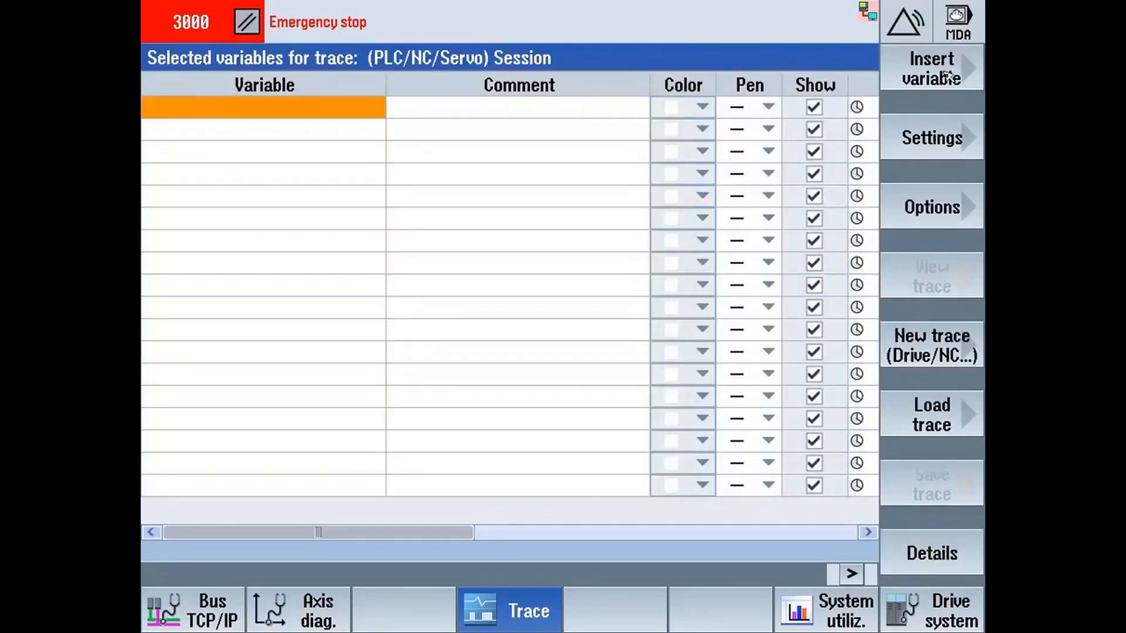
click(947, 77)
click(651, 88)
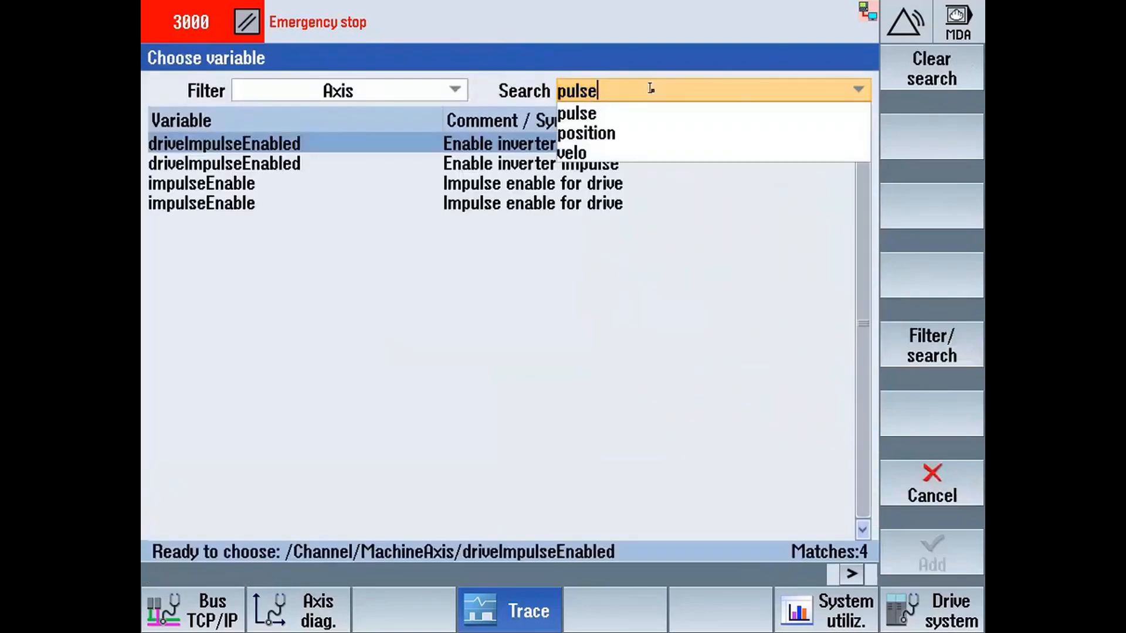
text(LOAD)
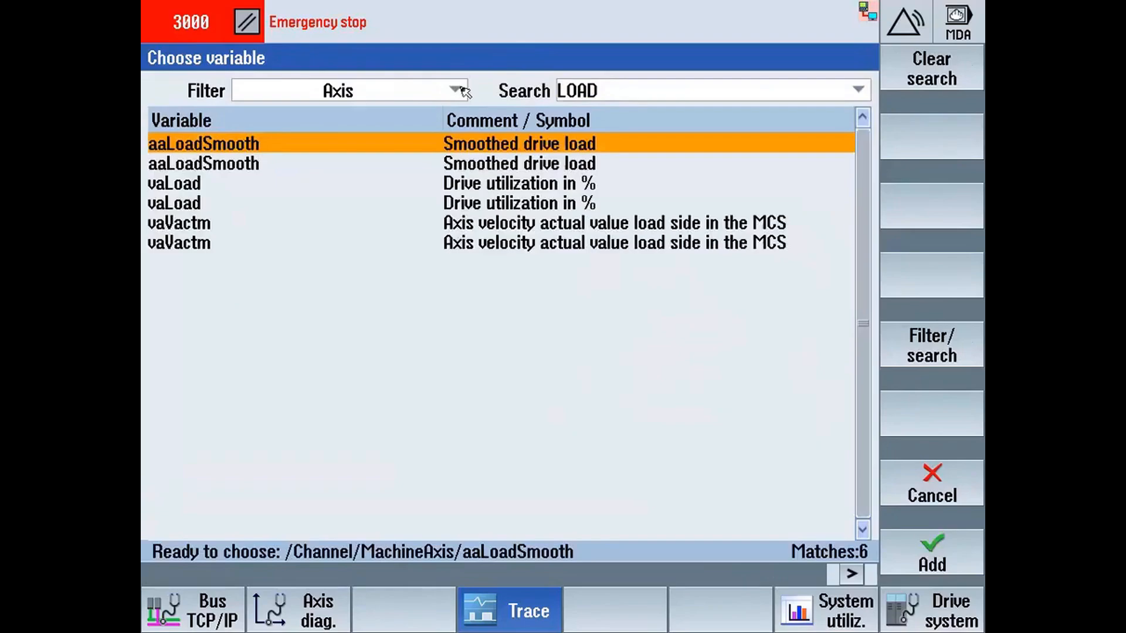
click(490, 186)
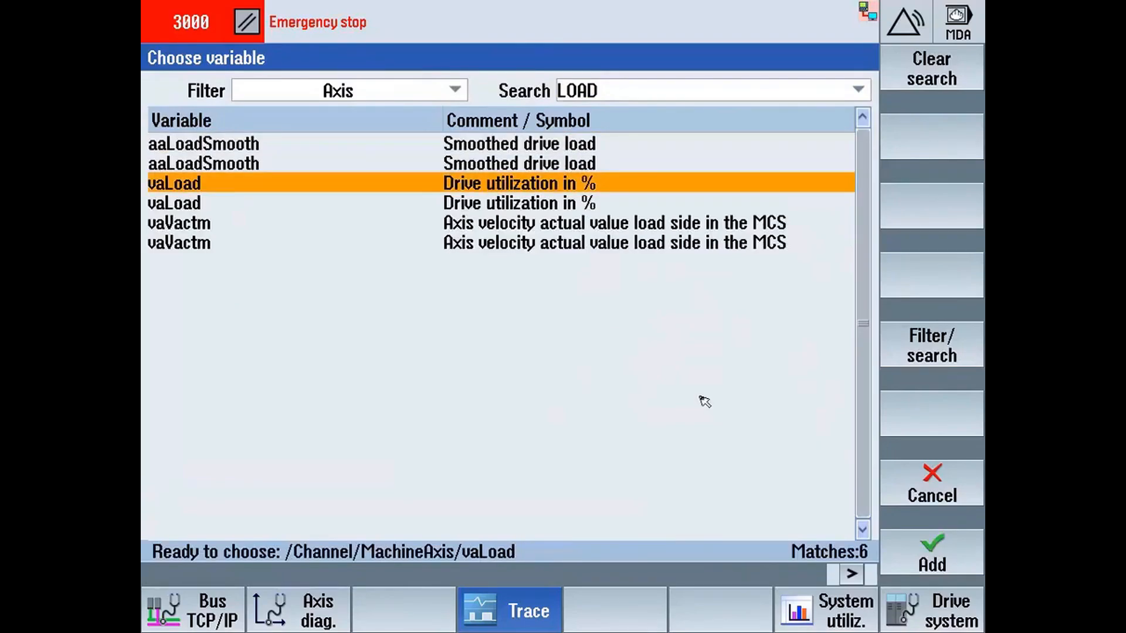
click(932, 554)
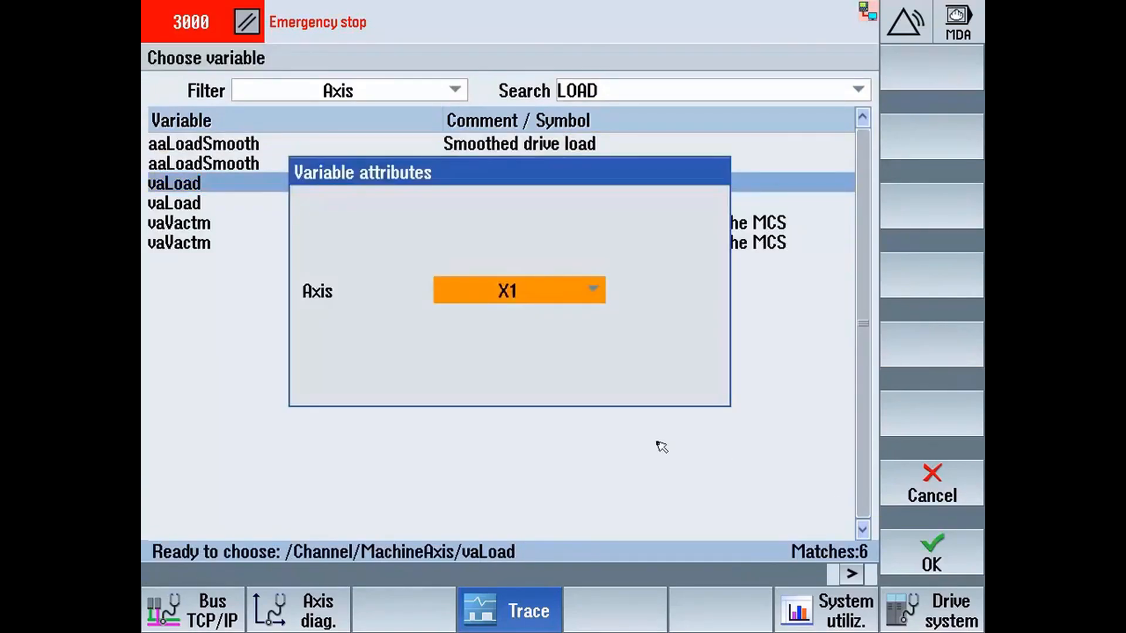
click(594, 289)
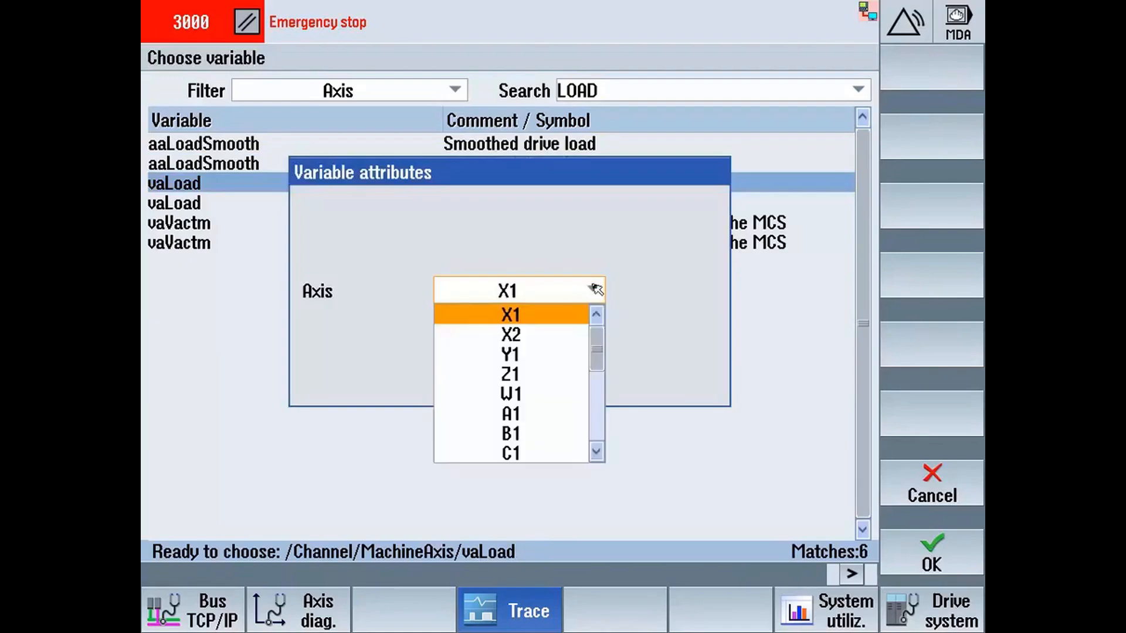
click(593, 288)
click(933, 554)
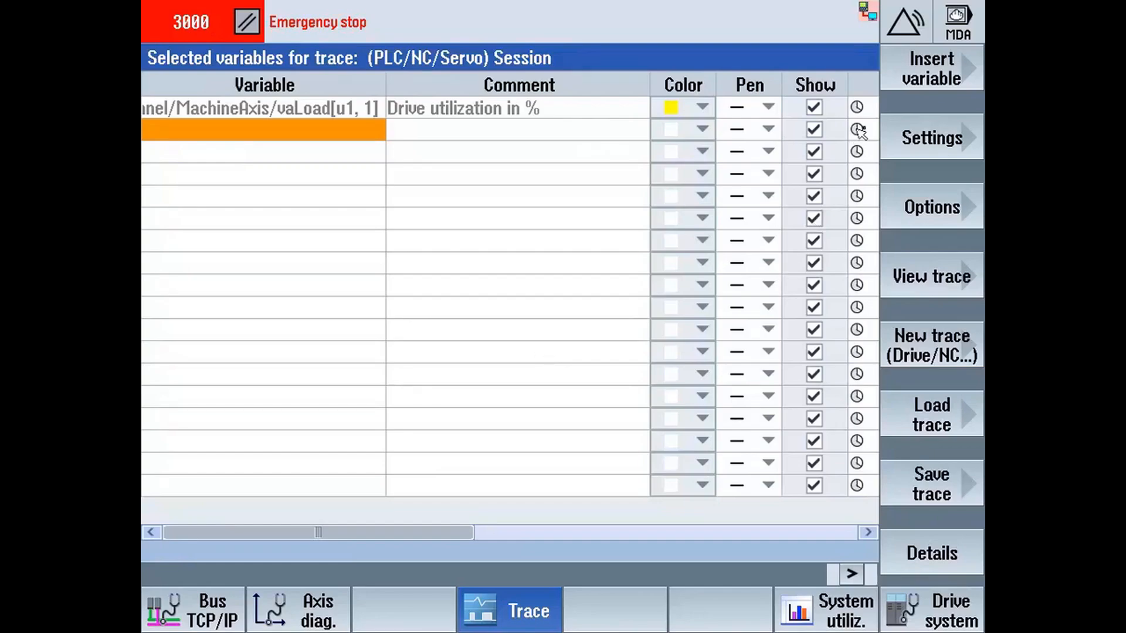
Step: Search for TORQUE, filter the variables by Servo, and add the torque-producing current nckServoDataActCurr64[1] to the trace
click(930, 82)
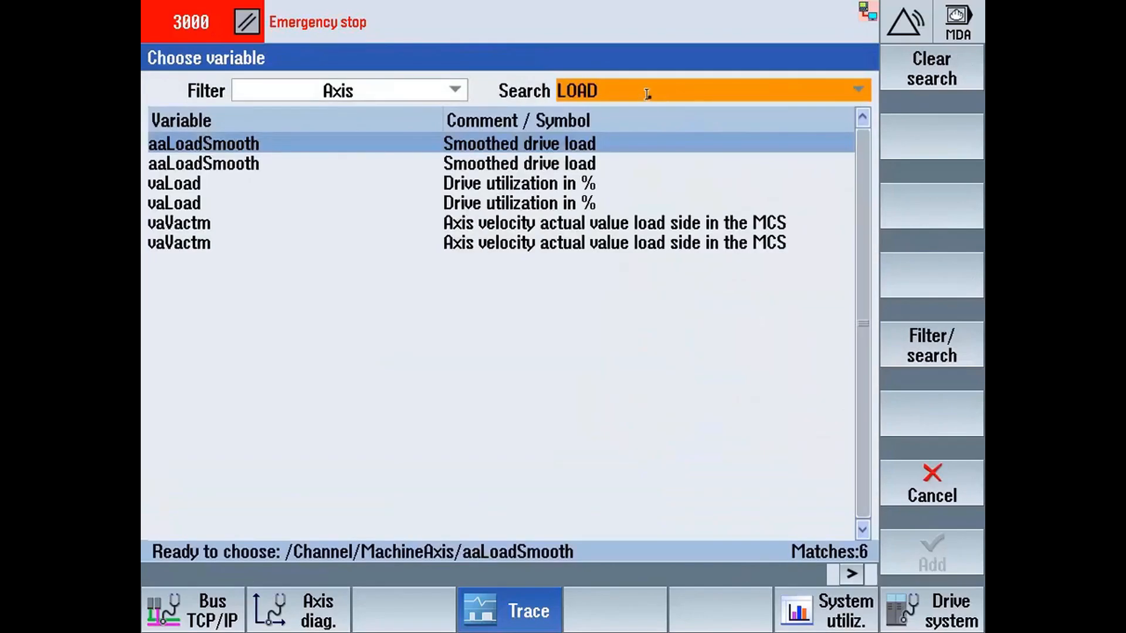
click(667, 85)
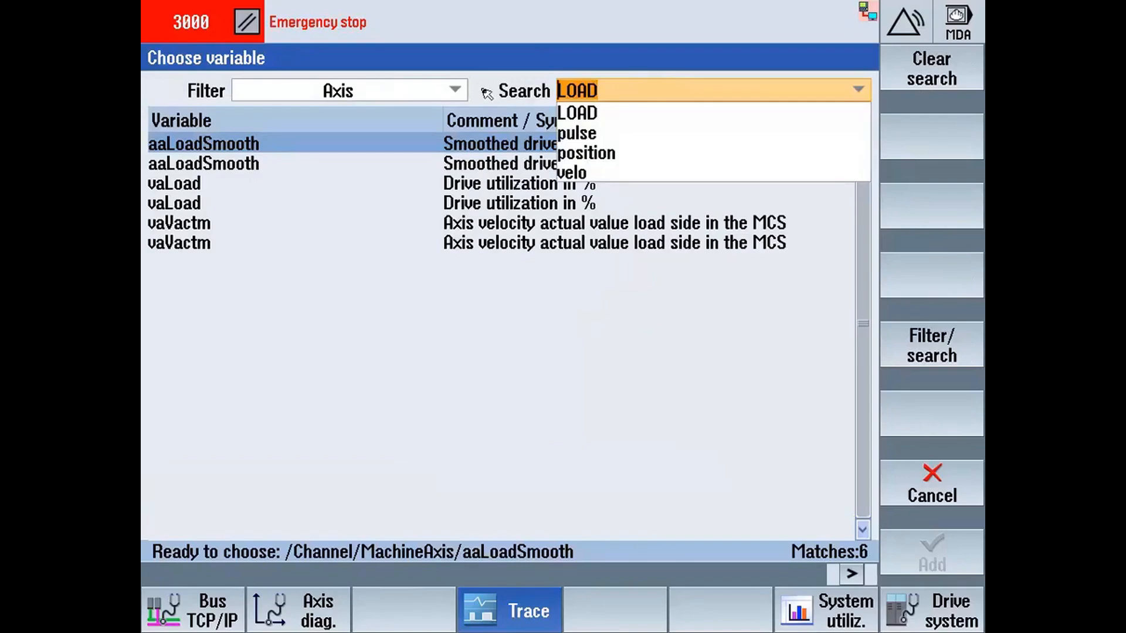
text(TORQUE)
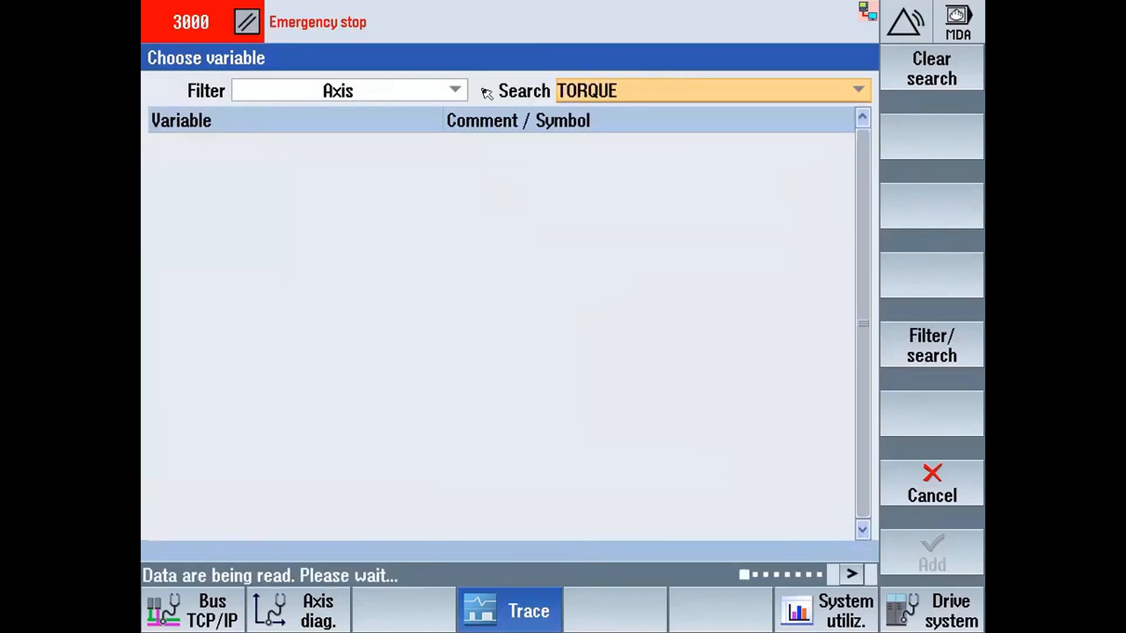
key(Return)
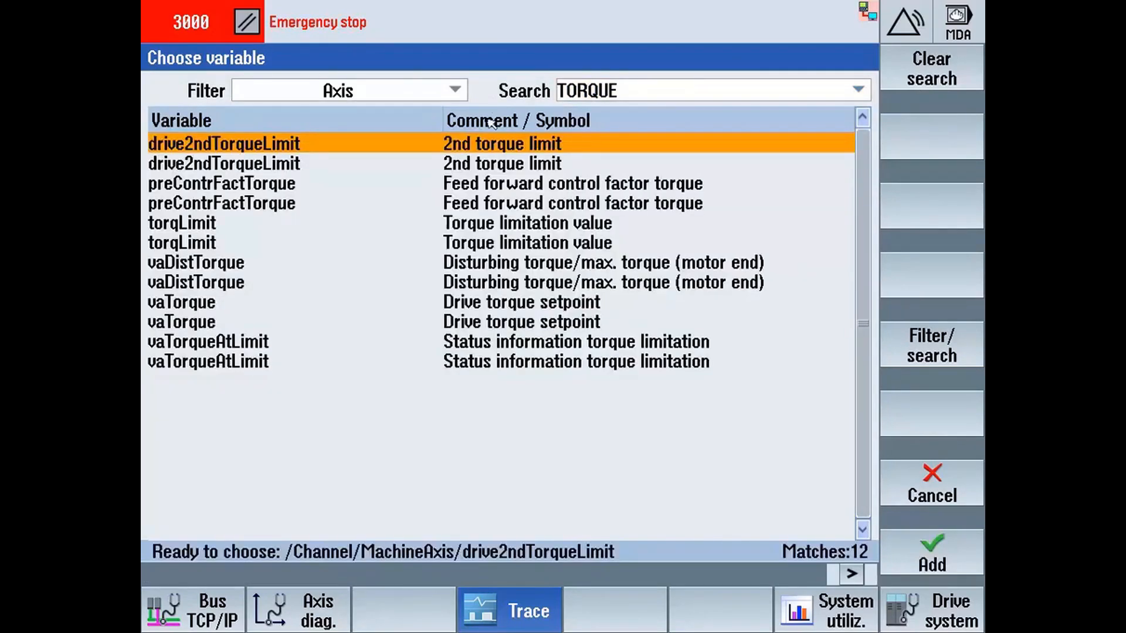
click(423, 89)
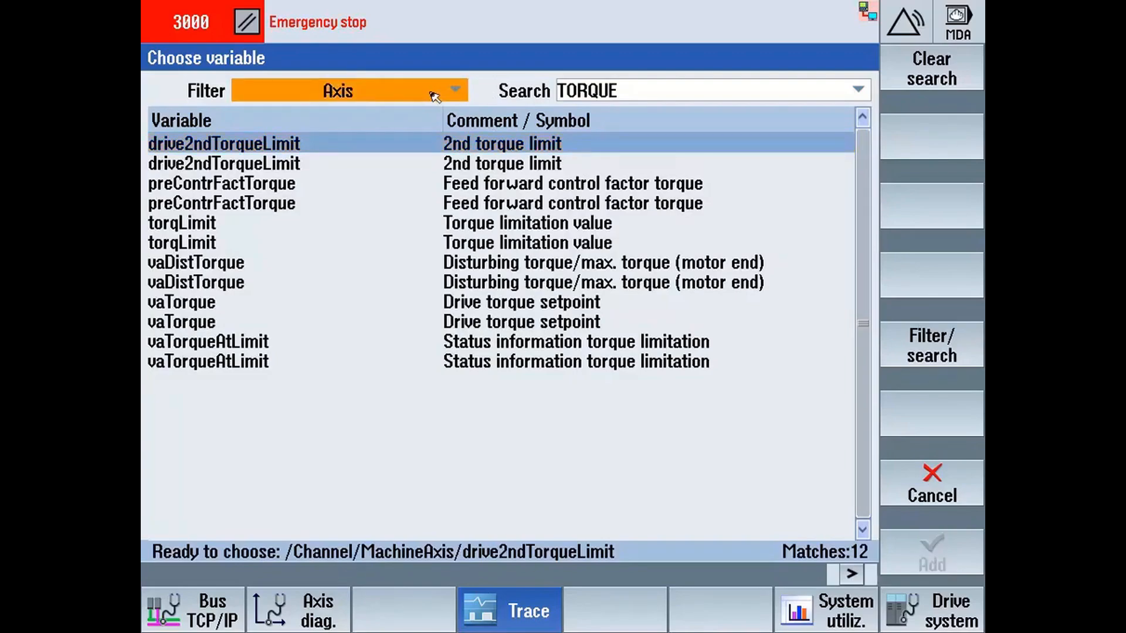
click(432, 91)
click(412, 213)
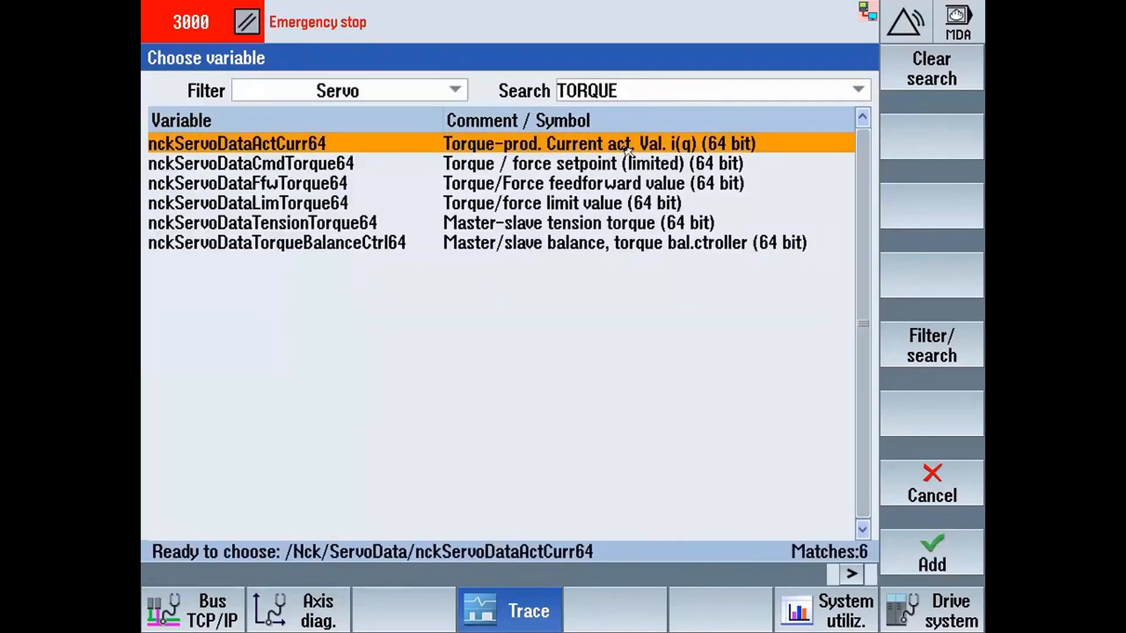
click(625, 146)
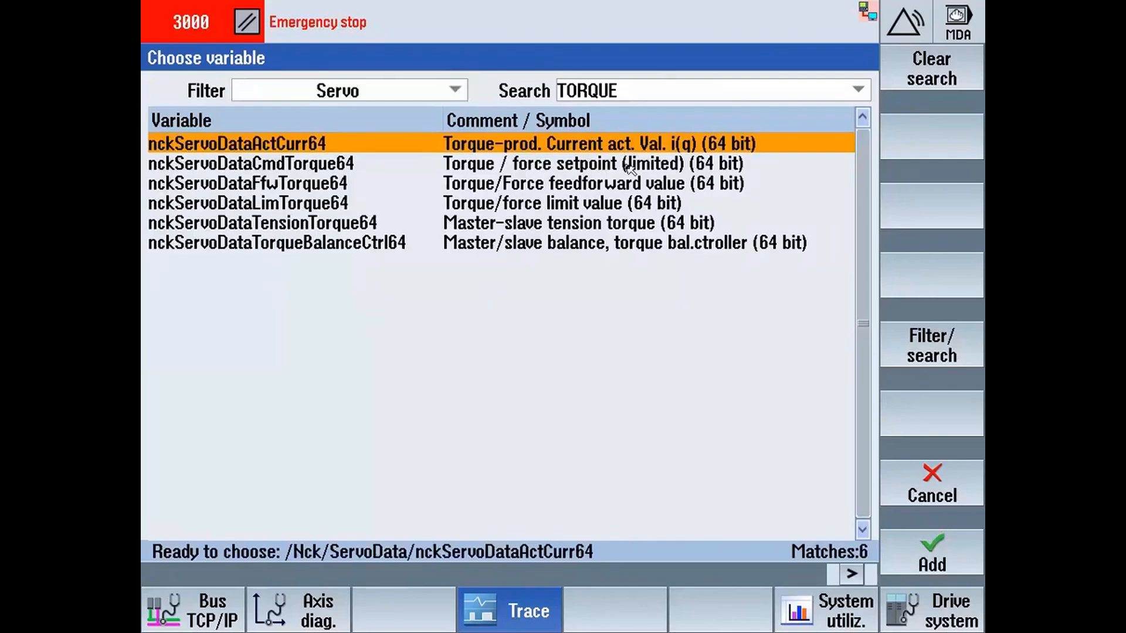
click(926, 548)
click(927, 538)
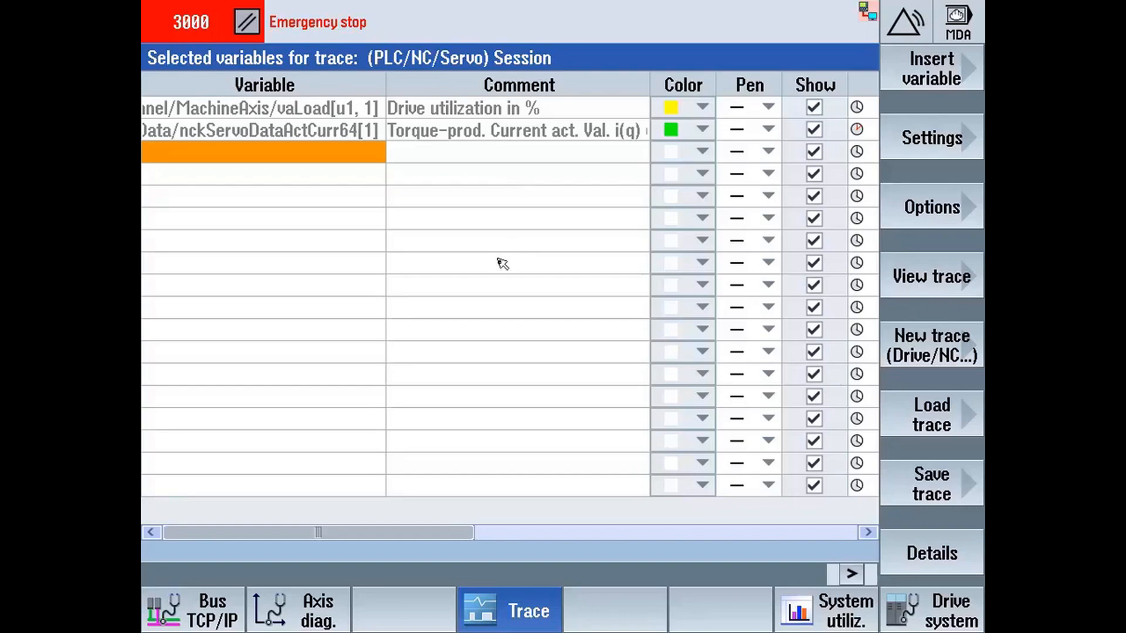
Step: Search the servo variables for CONTOUR and add the contour deviation nckServoDataContDev64[1] to the trace
click(511, 114)
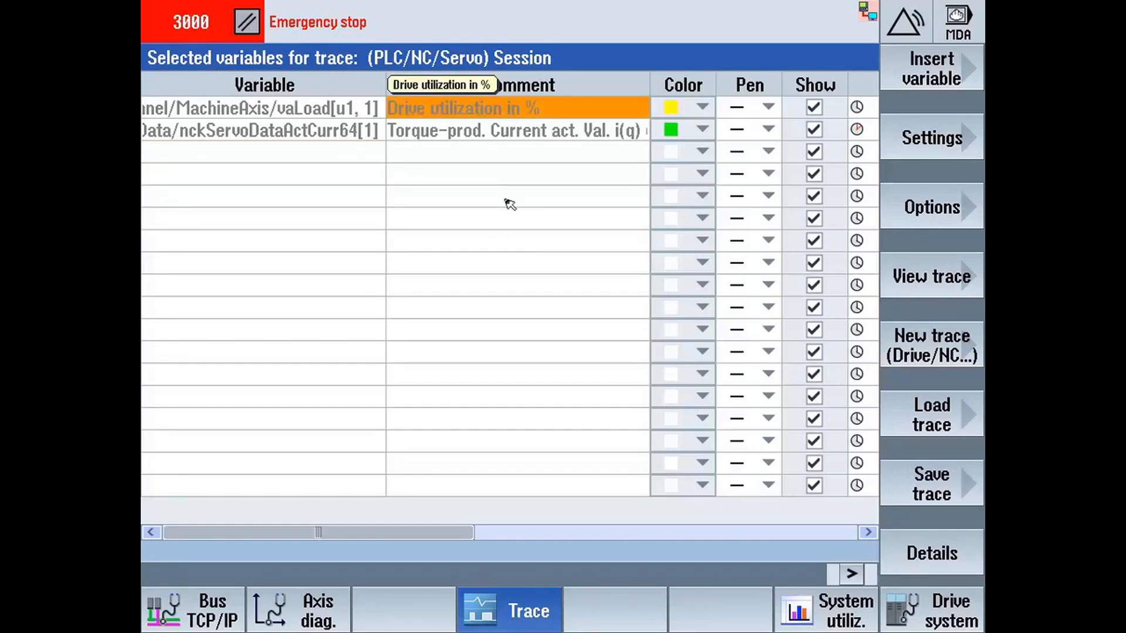
click(506, 130)
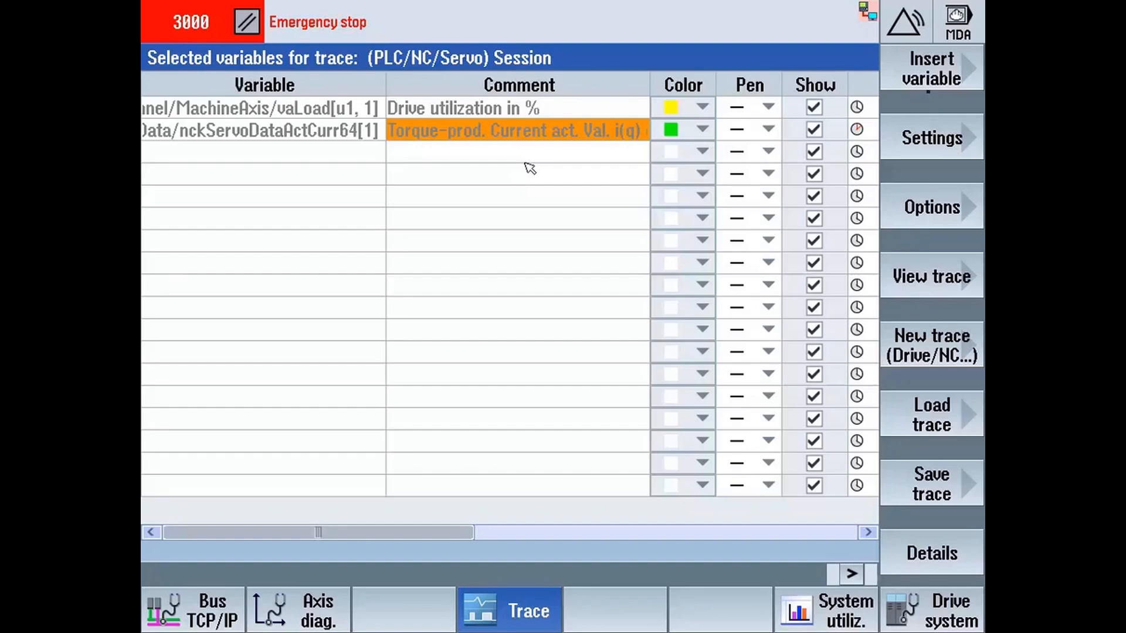
click(932, 94)
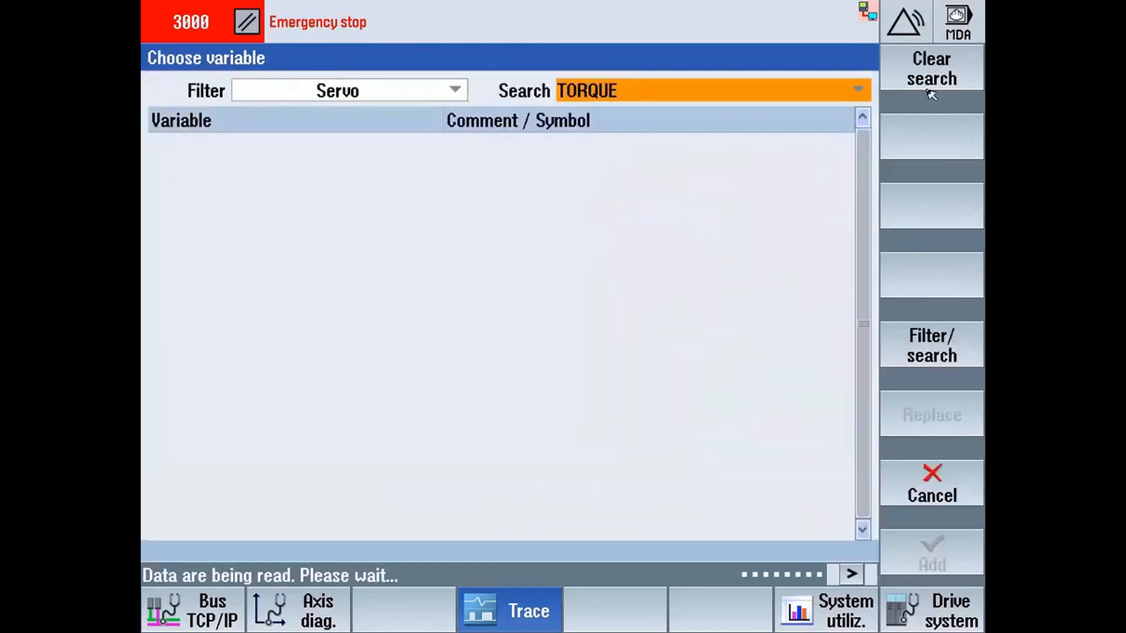
click(637, 95)
text(CO)
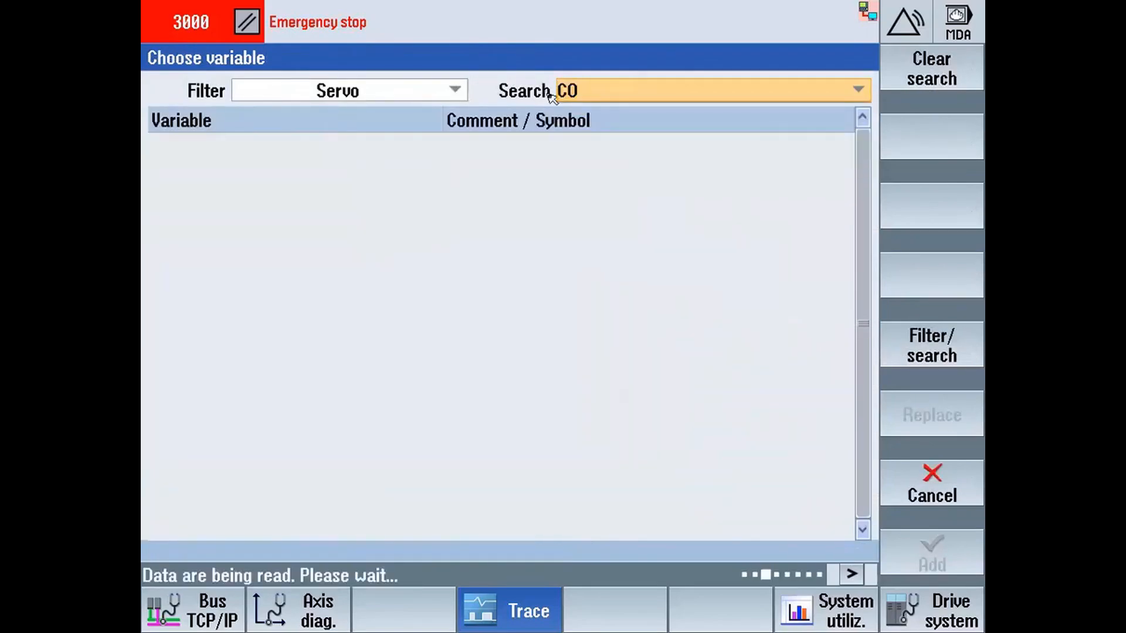
text(NTOU)
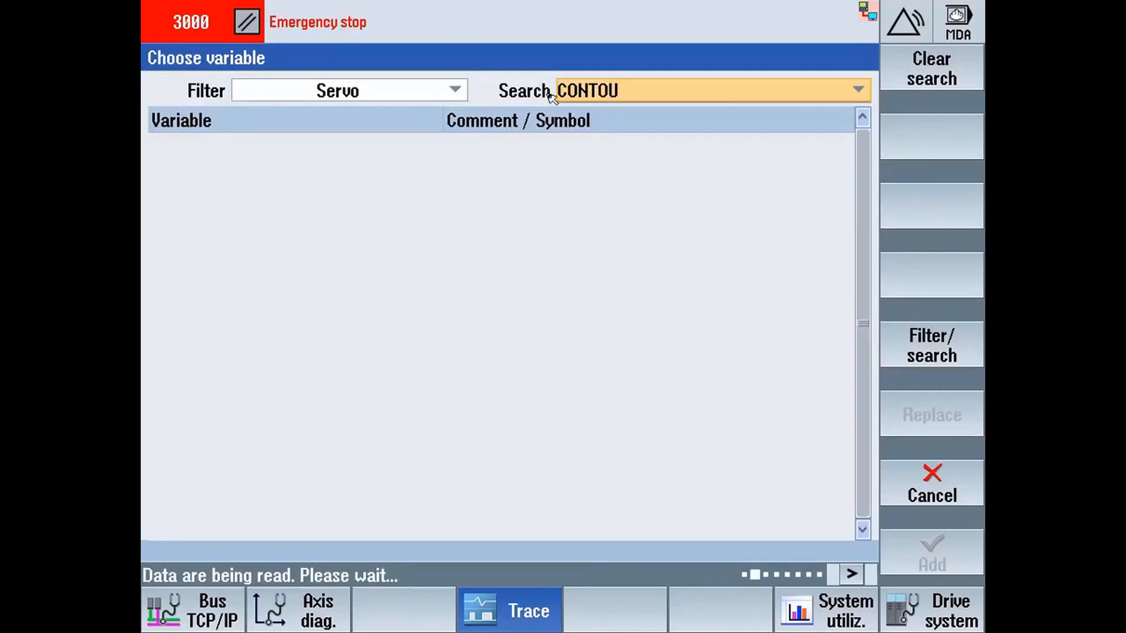
text(R)
key(Return)
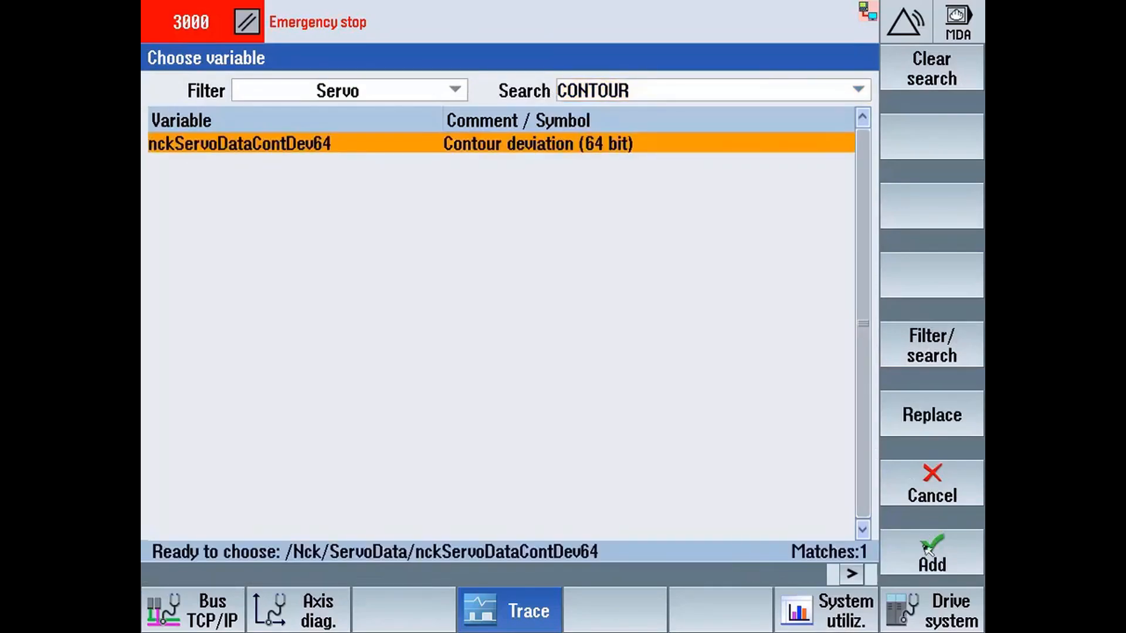
click(927, 549)
click(928, 551)
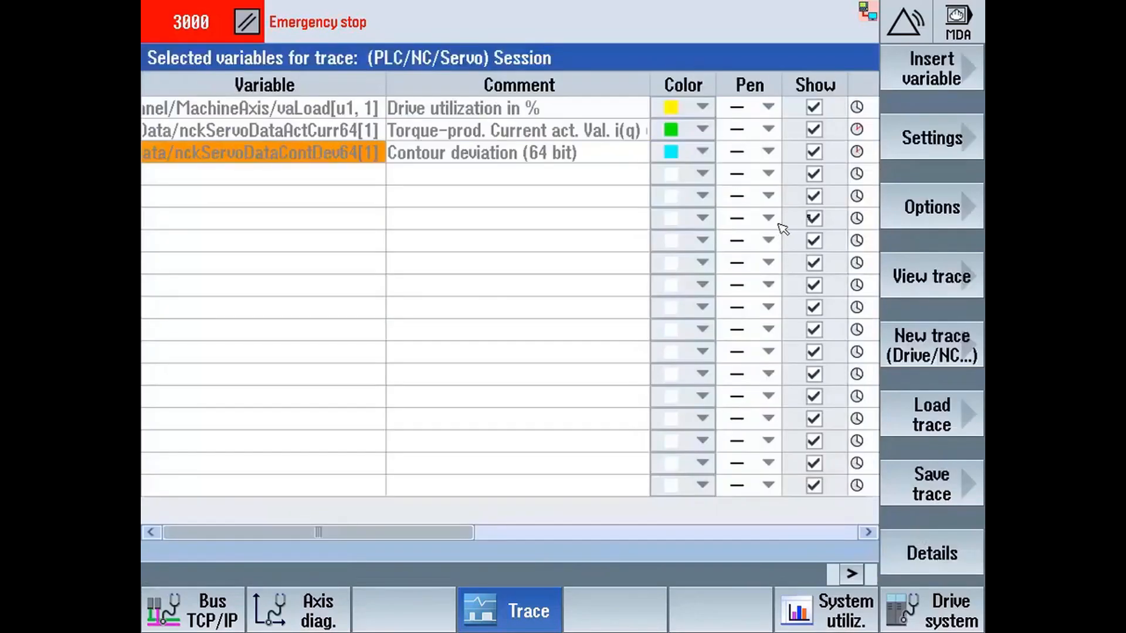
Step: Search the servo variables for FOLLOW and add the following error nckServoDataFlwErr64 for axis X1 to the trace
click(927, 67)
text(FO)
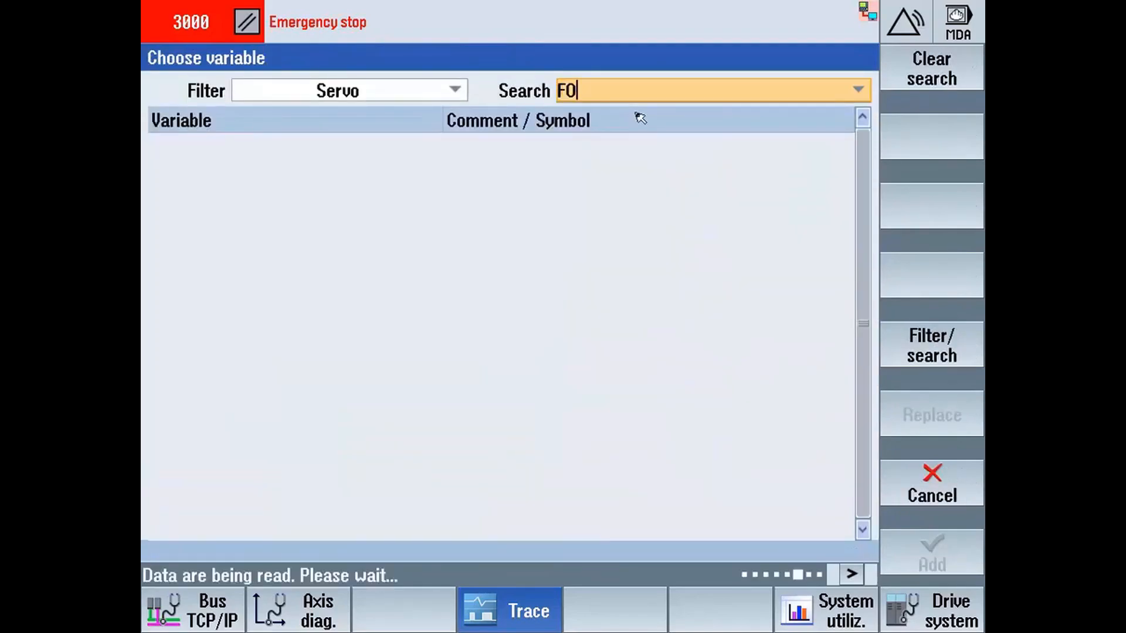
text(LLOWING)
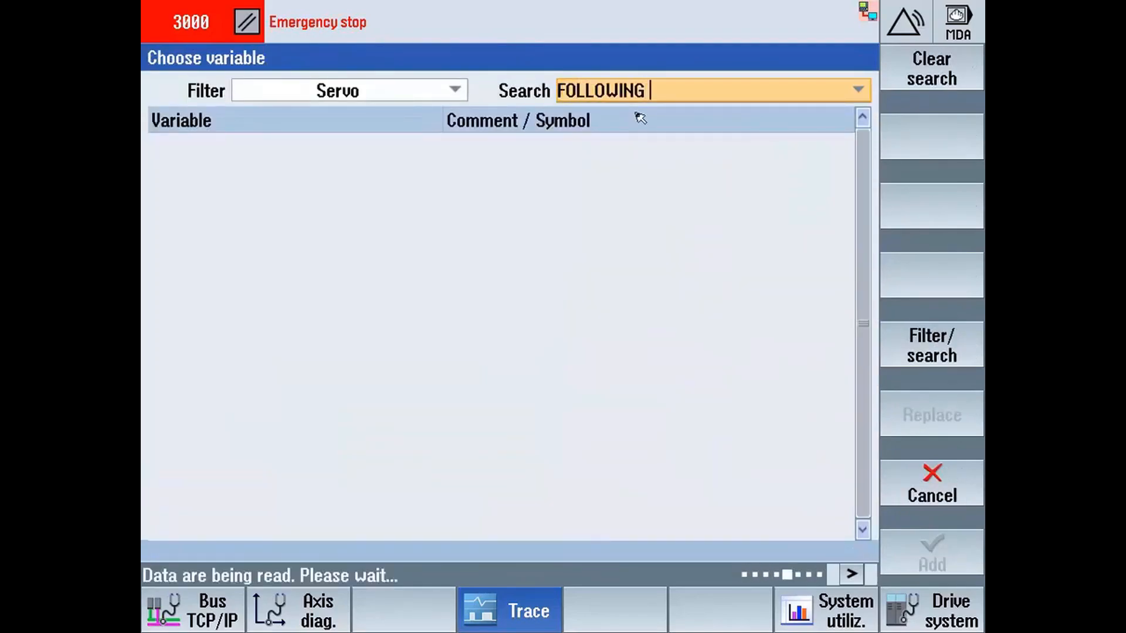
key(BackSpace)
key(BackSpace)
key(BackSpace)
key(BackSpace)
key(Return)
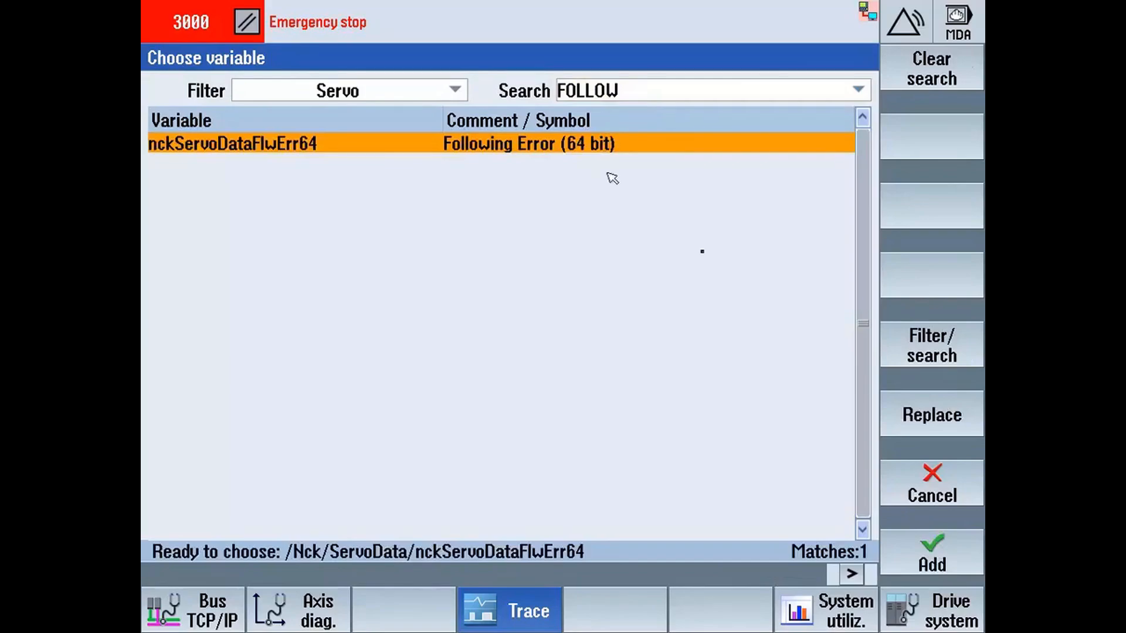
click(952, 548)
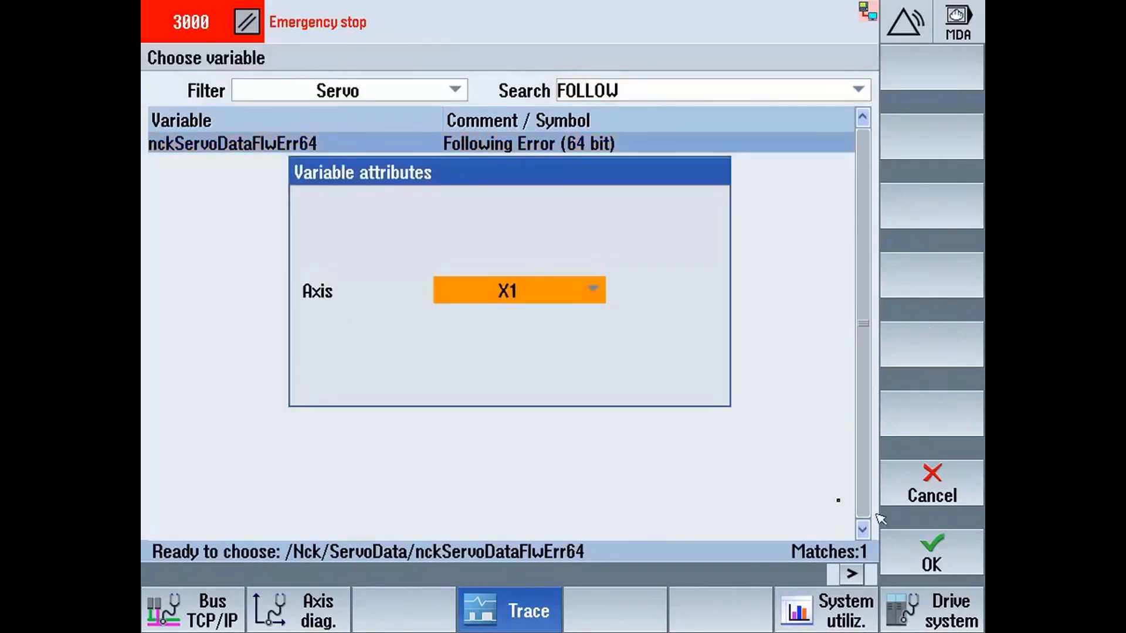
click(974, 567)
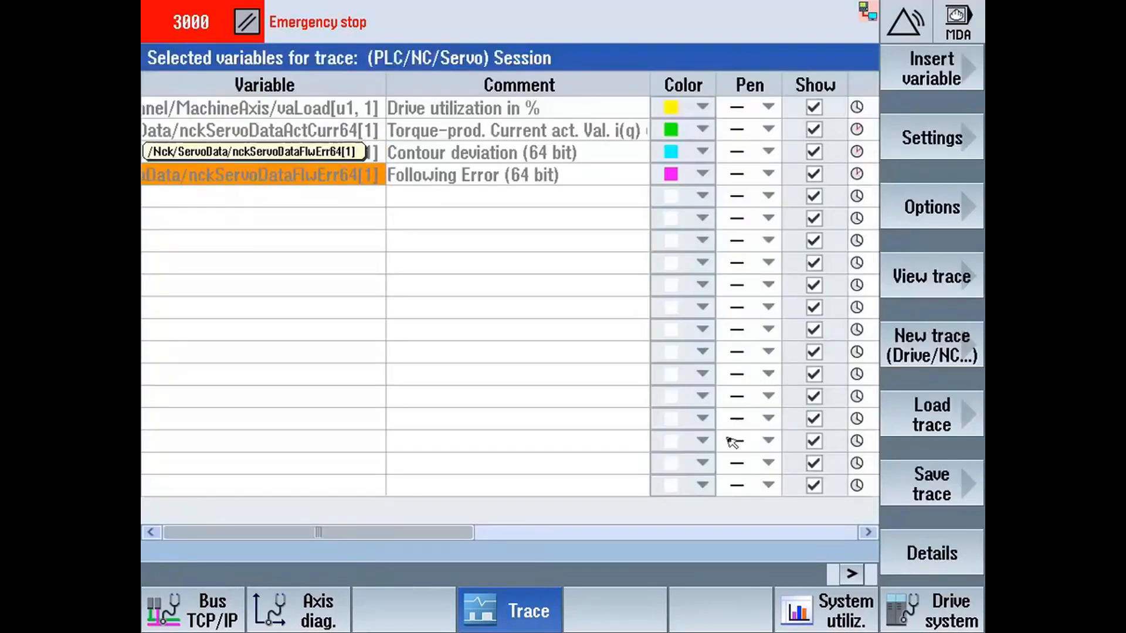